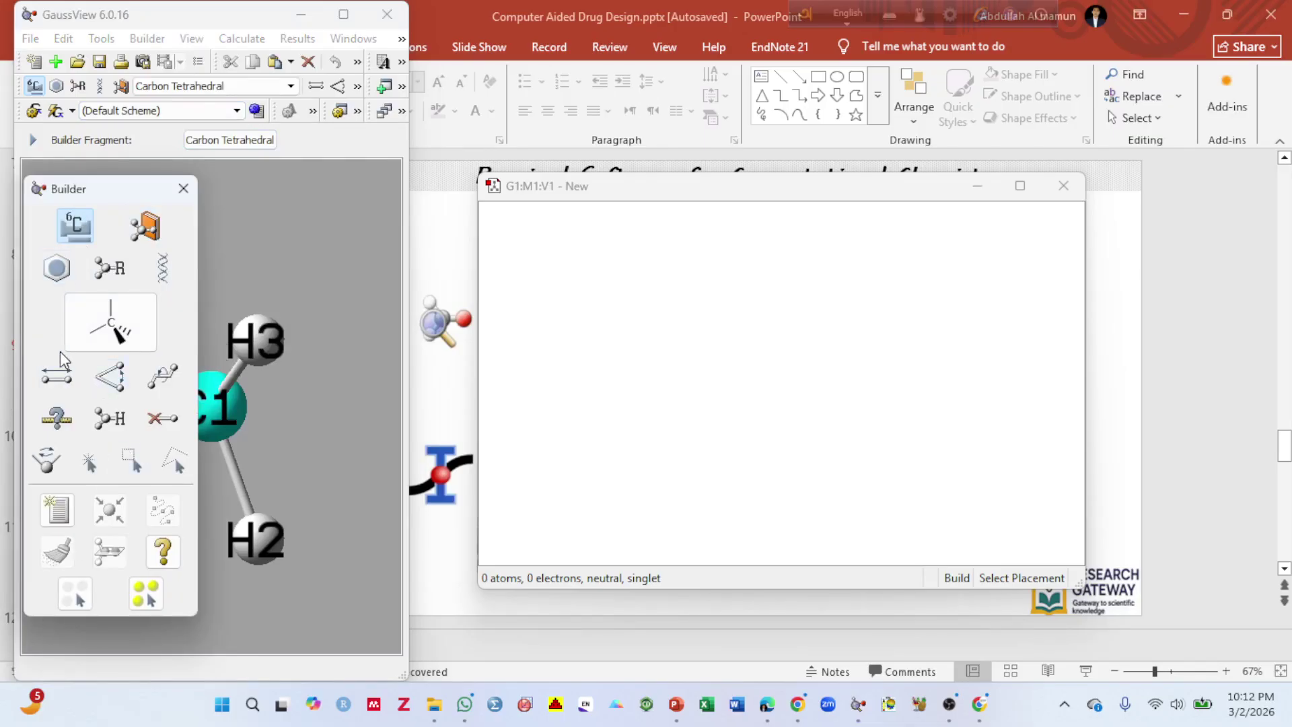
Step: Place a tetrahedral carbon fragment in the empty model window to create a methane molecule
left_click(90, 232)
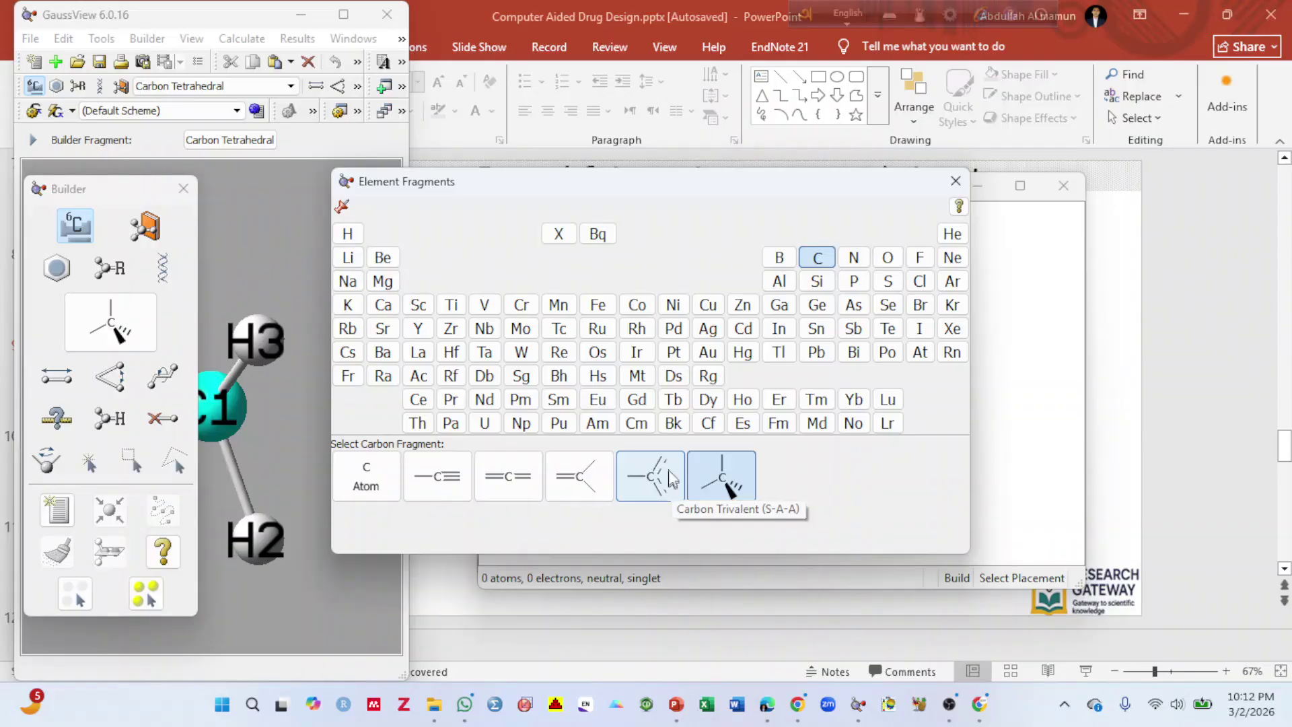
left_click(722, 483)
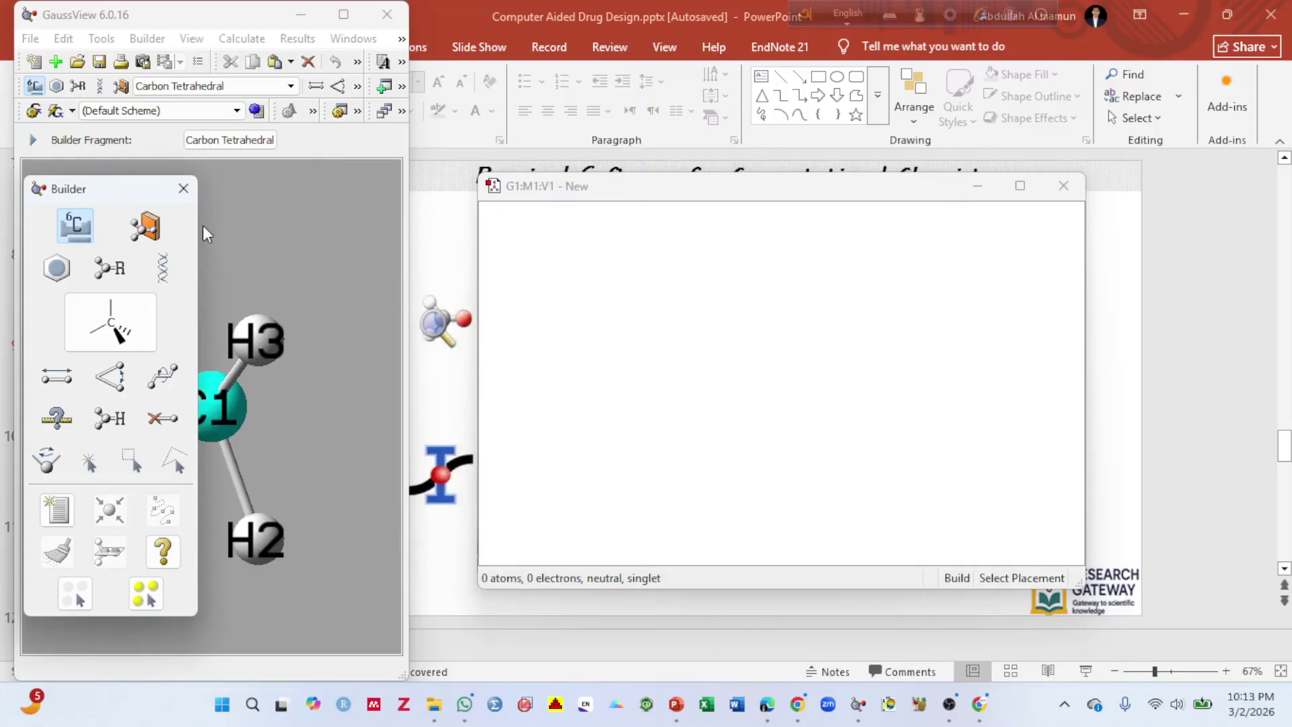
left_click_drag(153, 198, 581, 315)
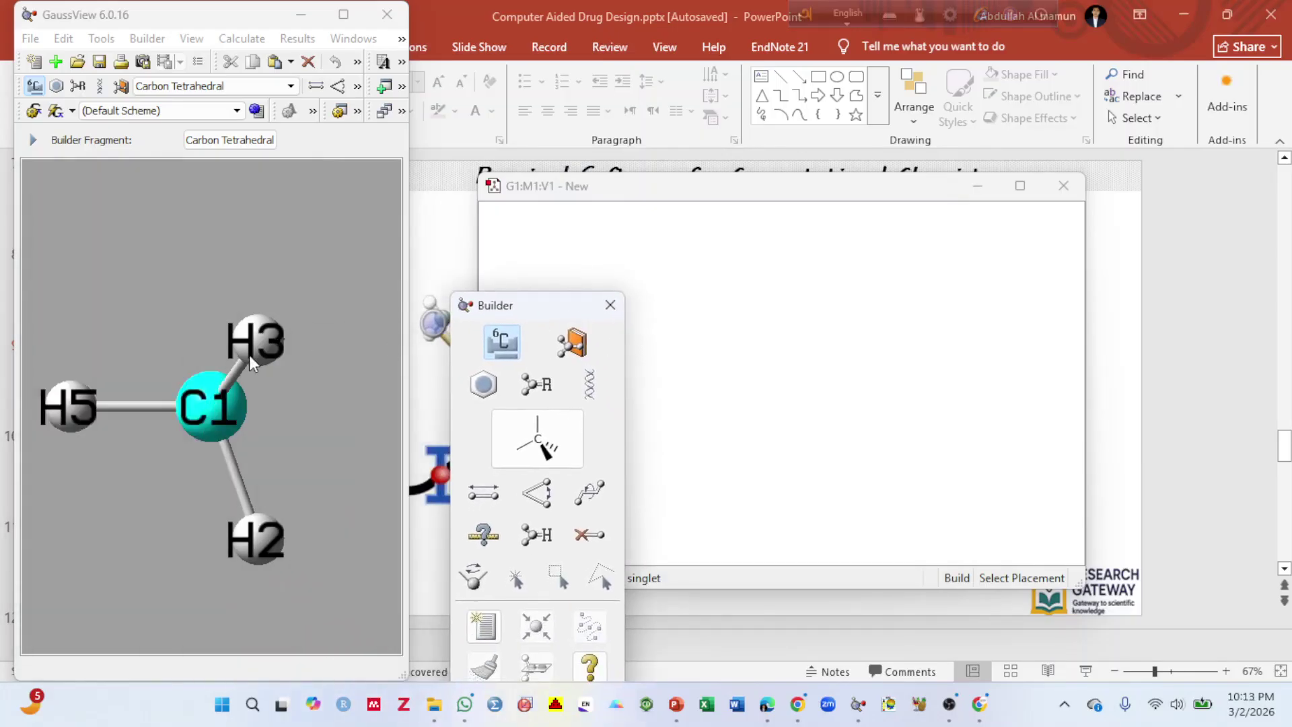
left_click_drag(234, 359, 326, 317)
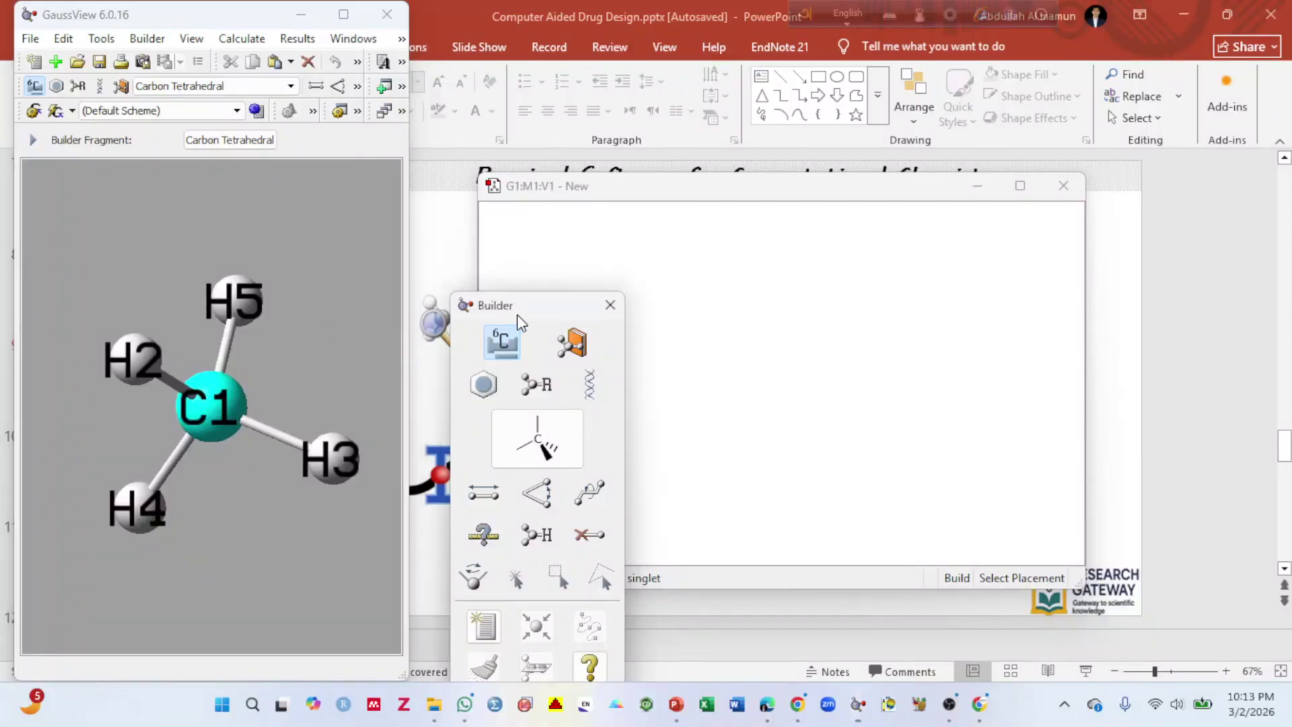
left_click_drag(516, 317, 95, 189)
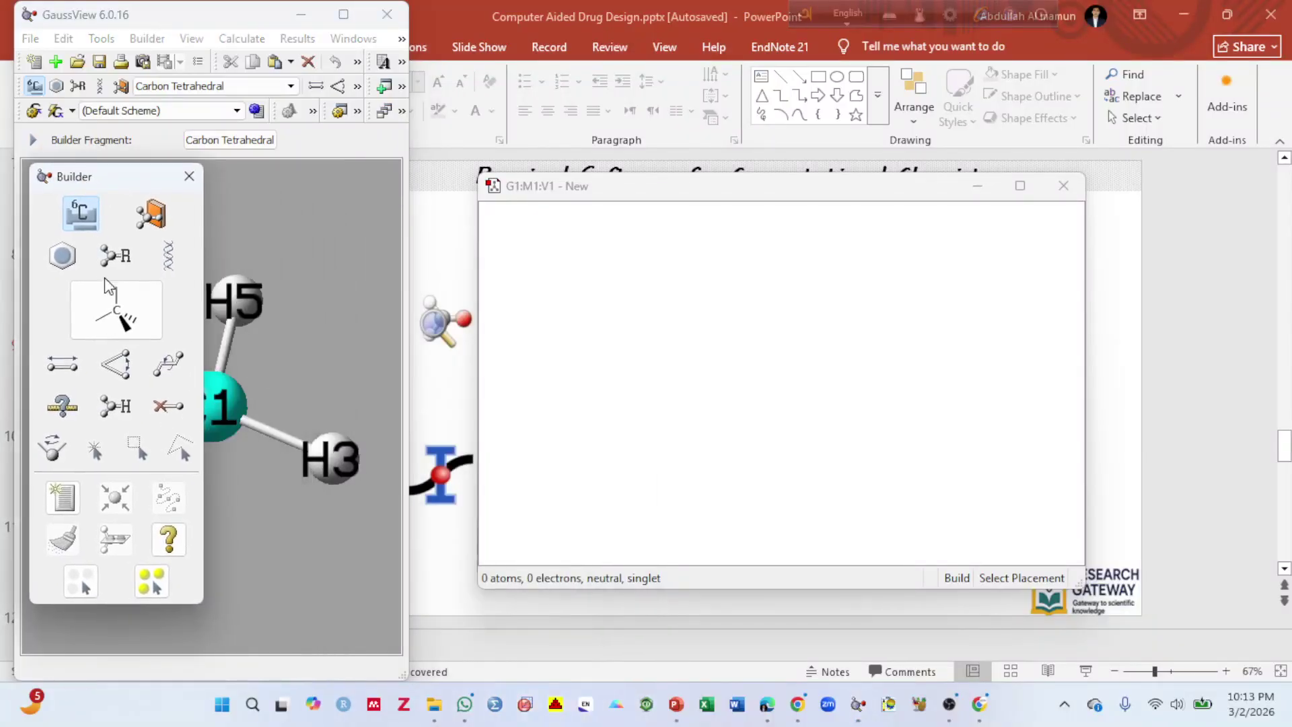
left_click(760, 336)
left_click_drag(773, 350, 927, 343)
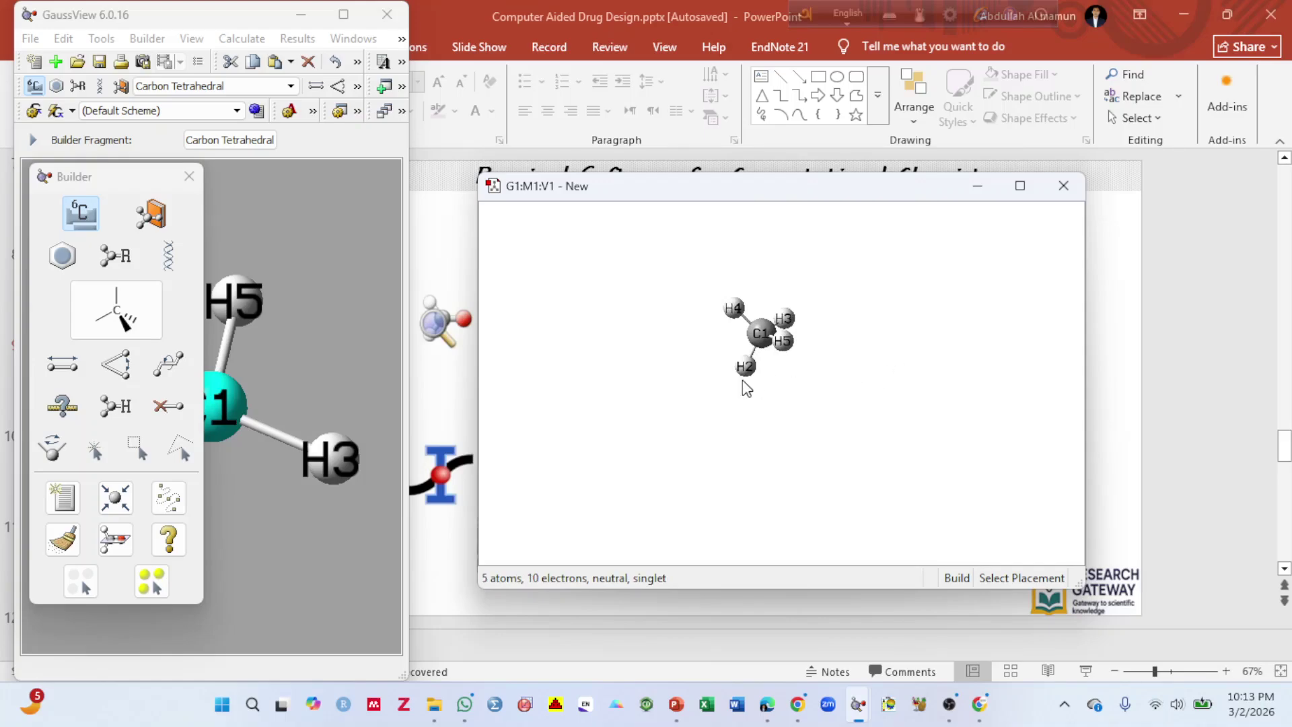
right_click_drag(744, 384, 808, 436)
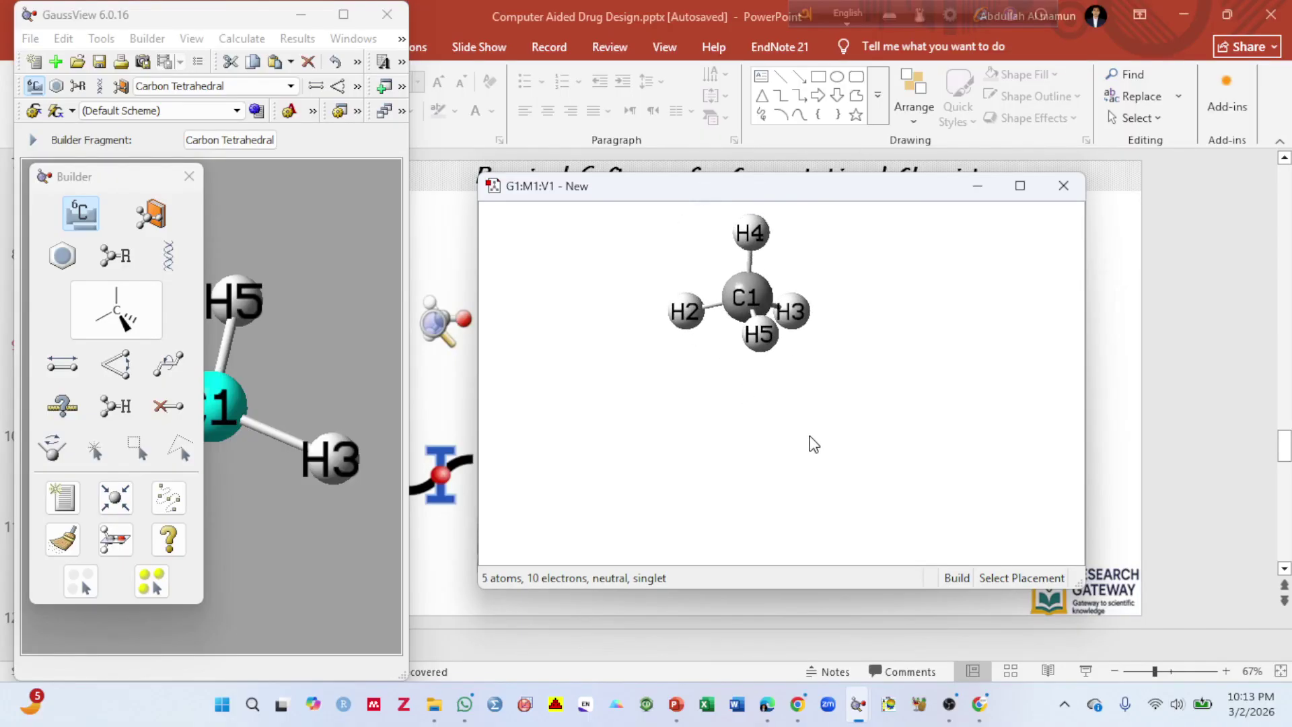
left_click_drag(787, 386, 849, 394)
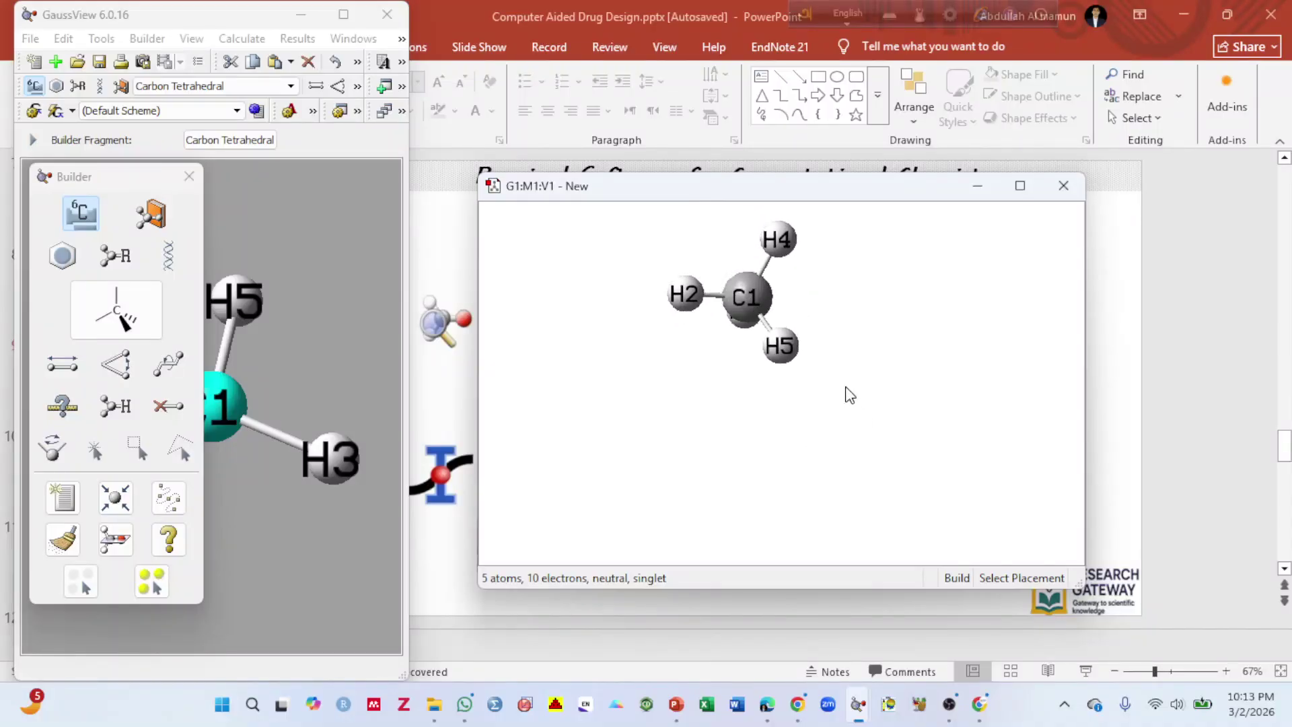
right_click_drag(798, 390, 845, 393)
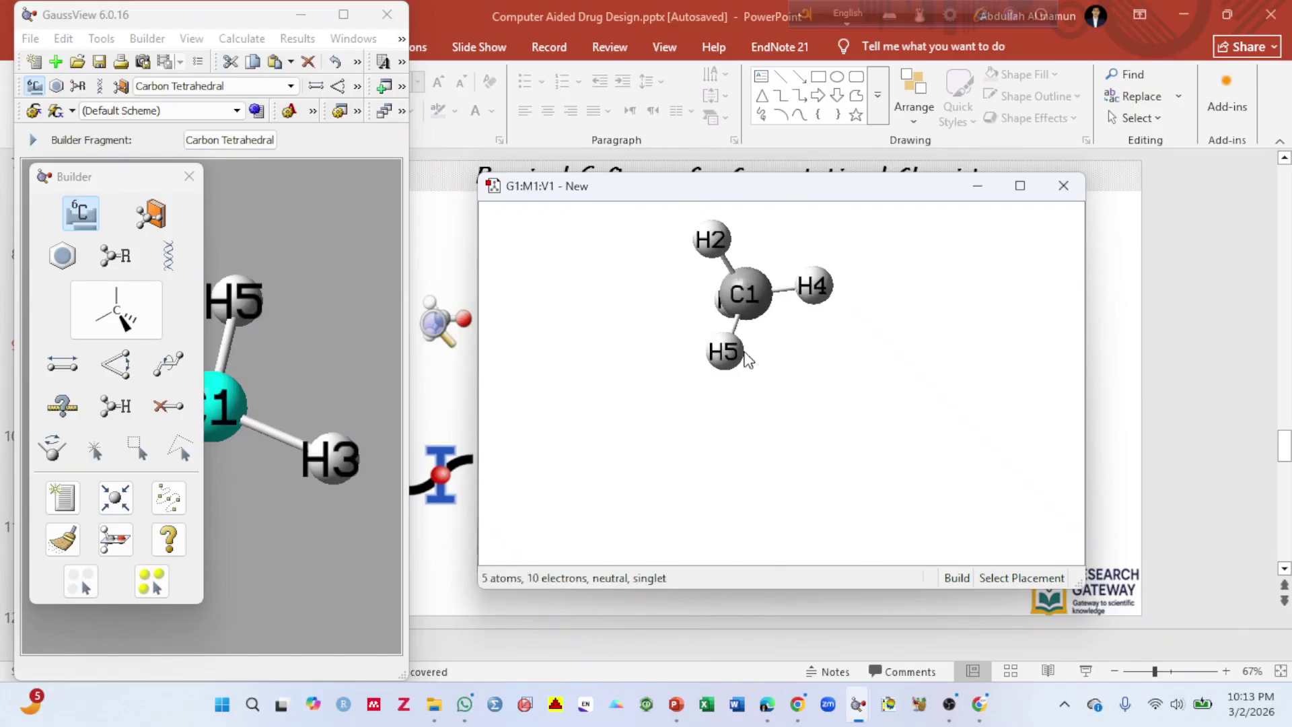
Step: Try placing a second tetrahedral carbon fragment beside the methane molecule and undo the placement
left_click_drag(767, 366, 890, 359)
left_click(798, 313)
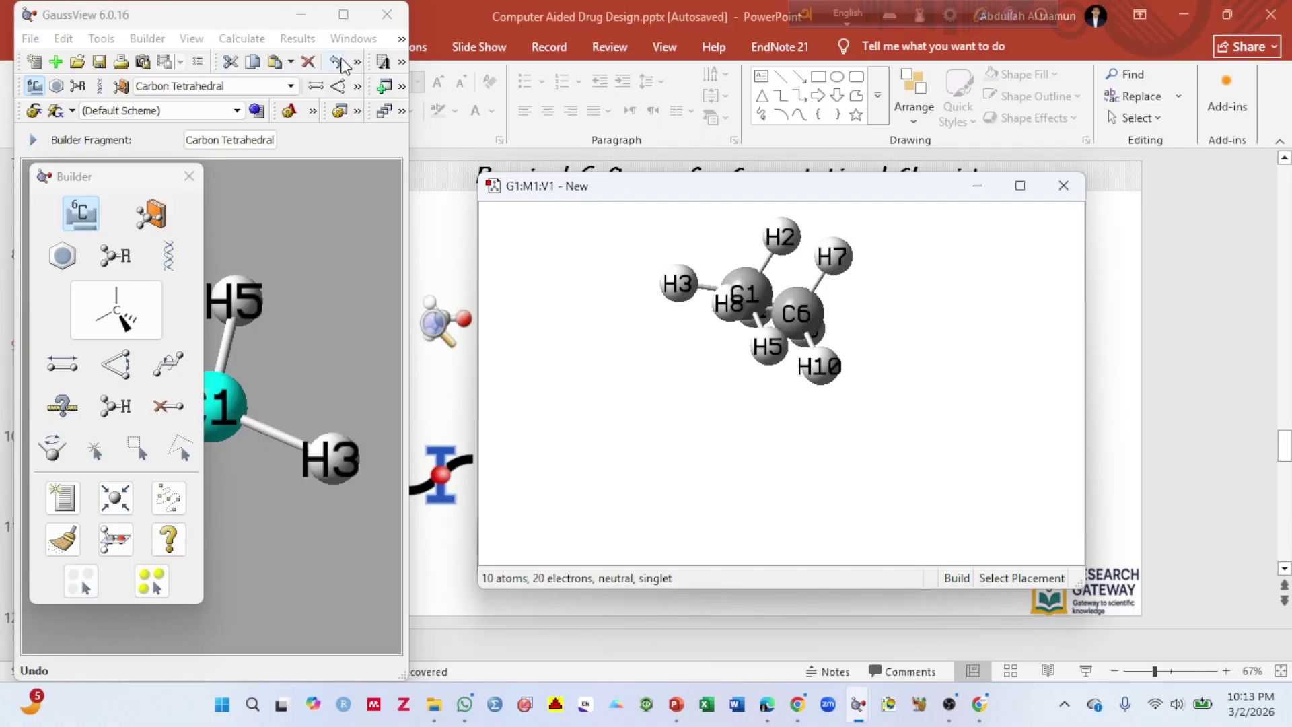
left_click(334, 61)
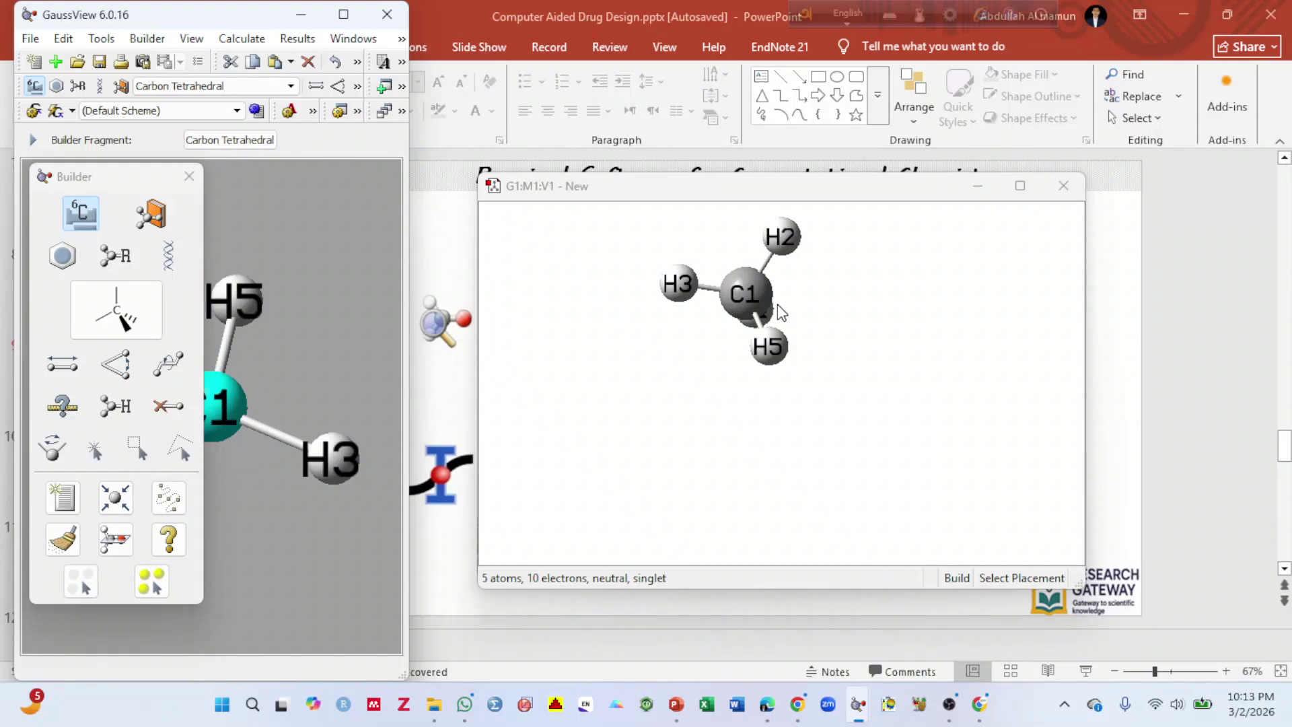
Step: Center the methane molecule in the model window
left_click_drag(782, 307, 845, 323)
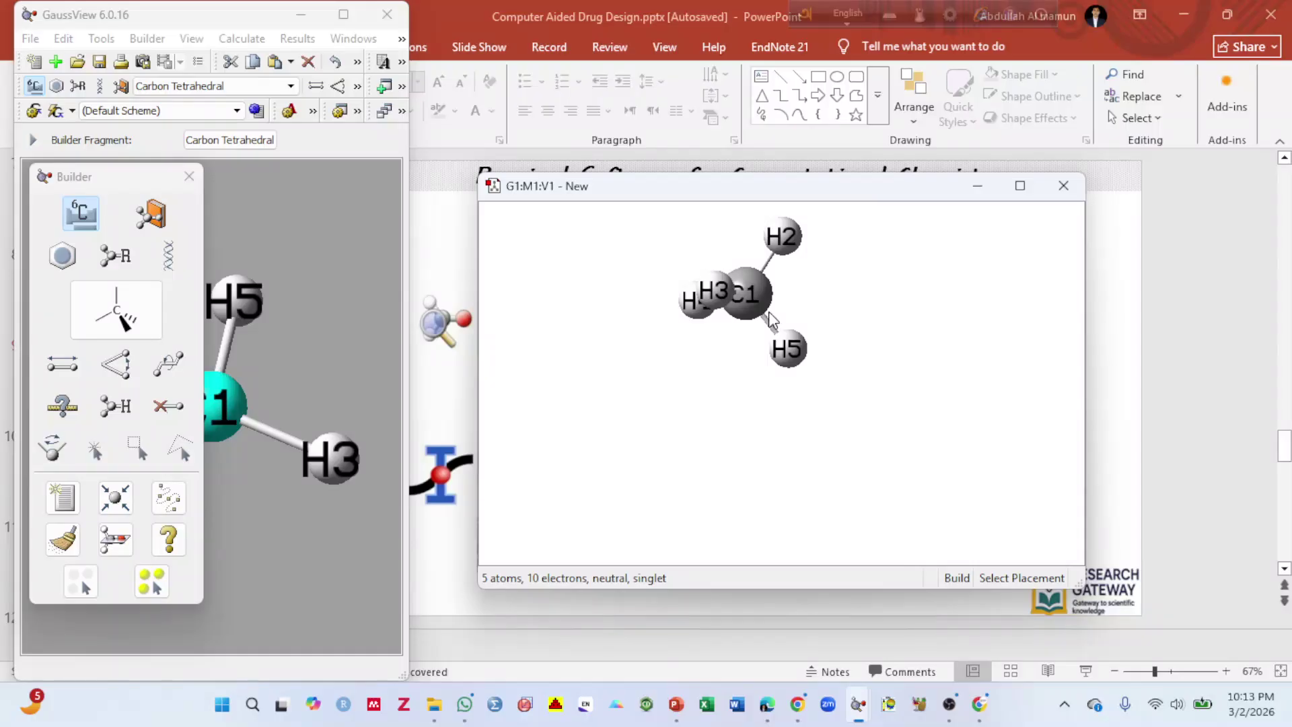
right_click(789, 283)
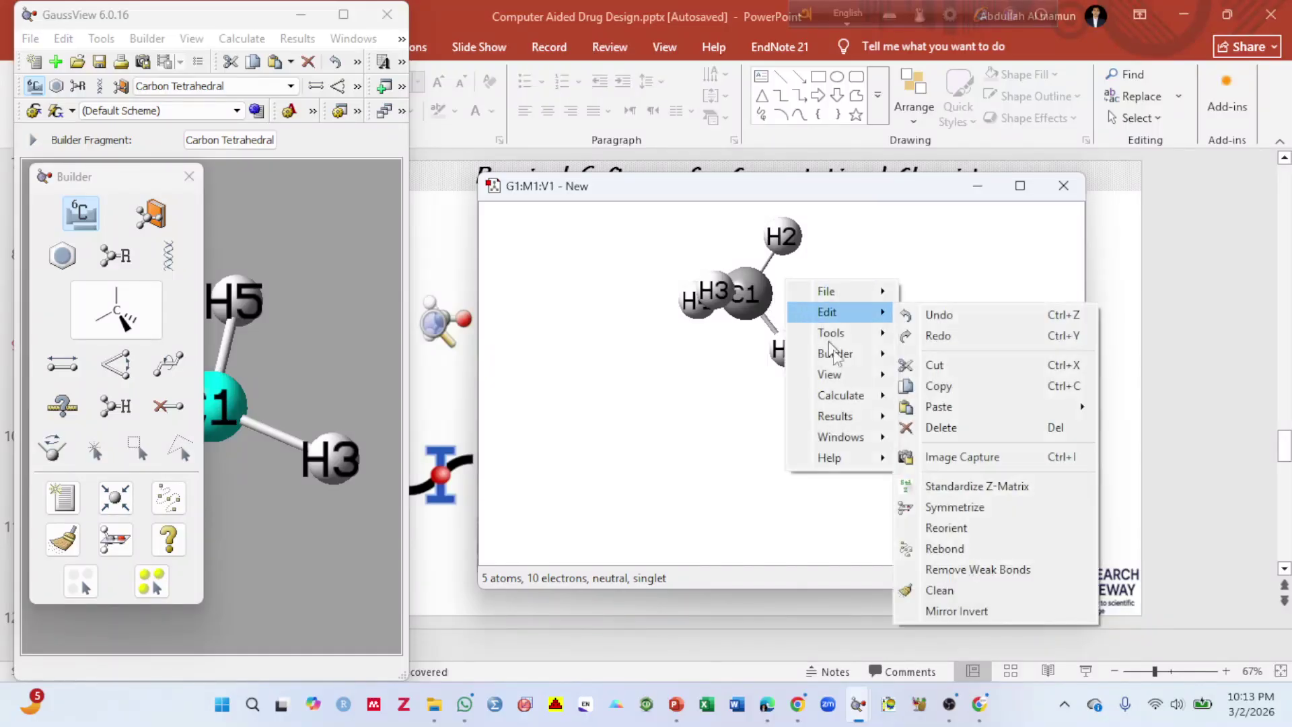
mouse_move(846, 375)
left_click(942, 397)
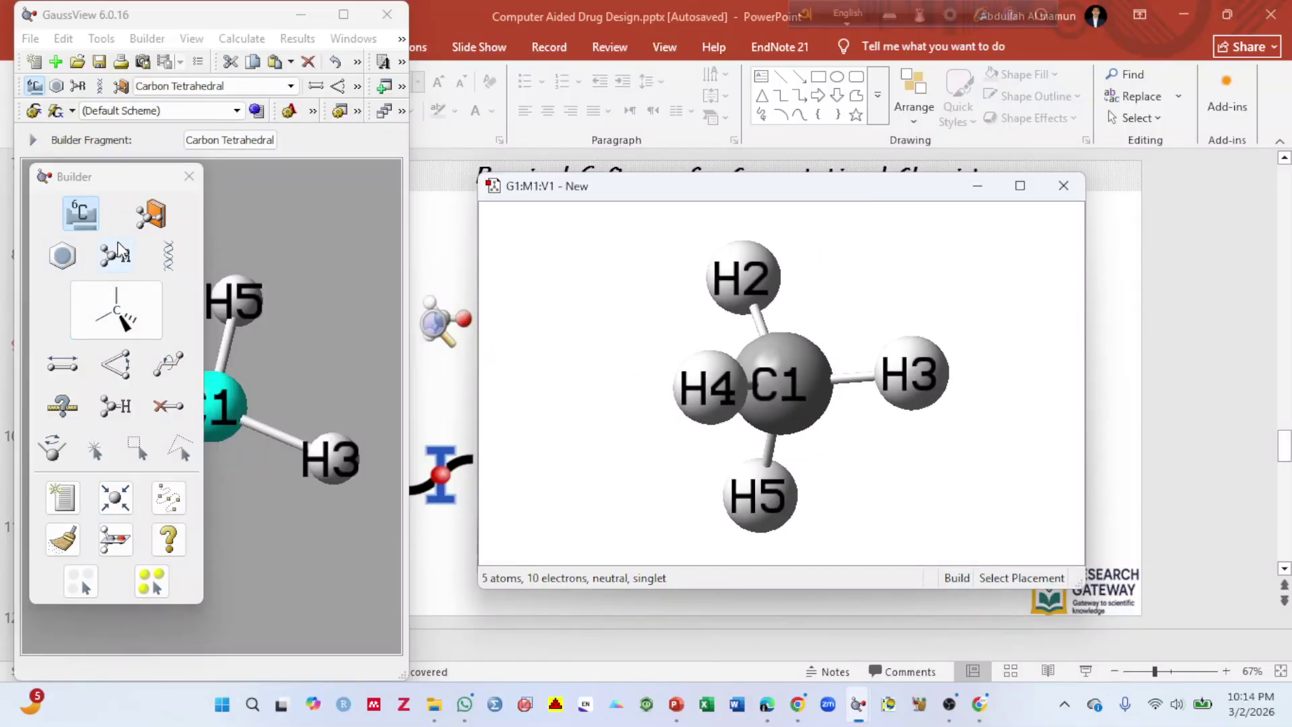
Step: Replace hydrogen H5 of the methane molecule with a Chlorine Terminal (S) fragment
left_click(82, 216)
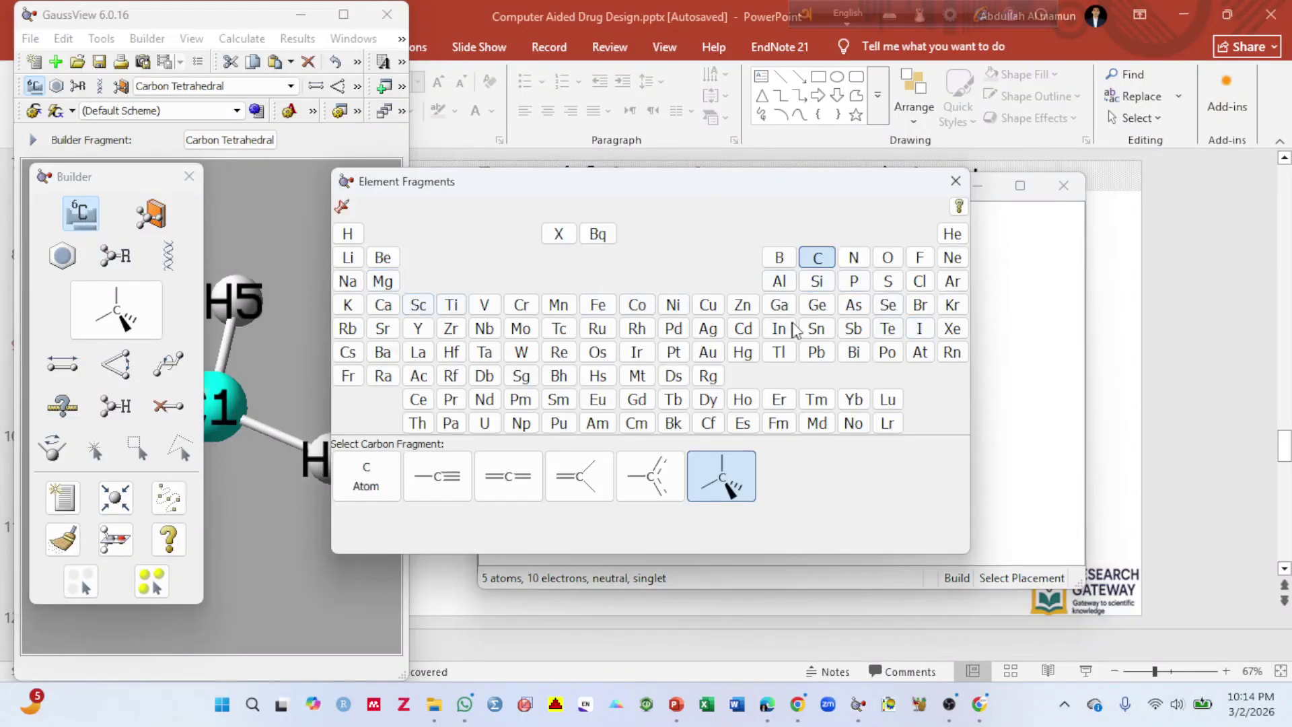
left_click(921, 282)
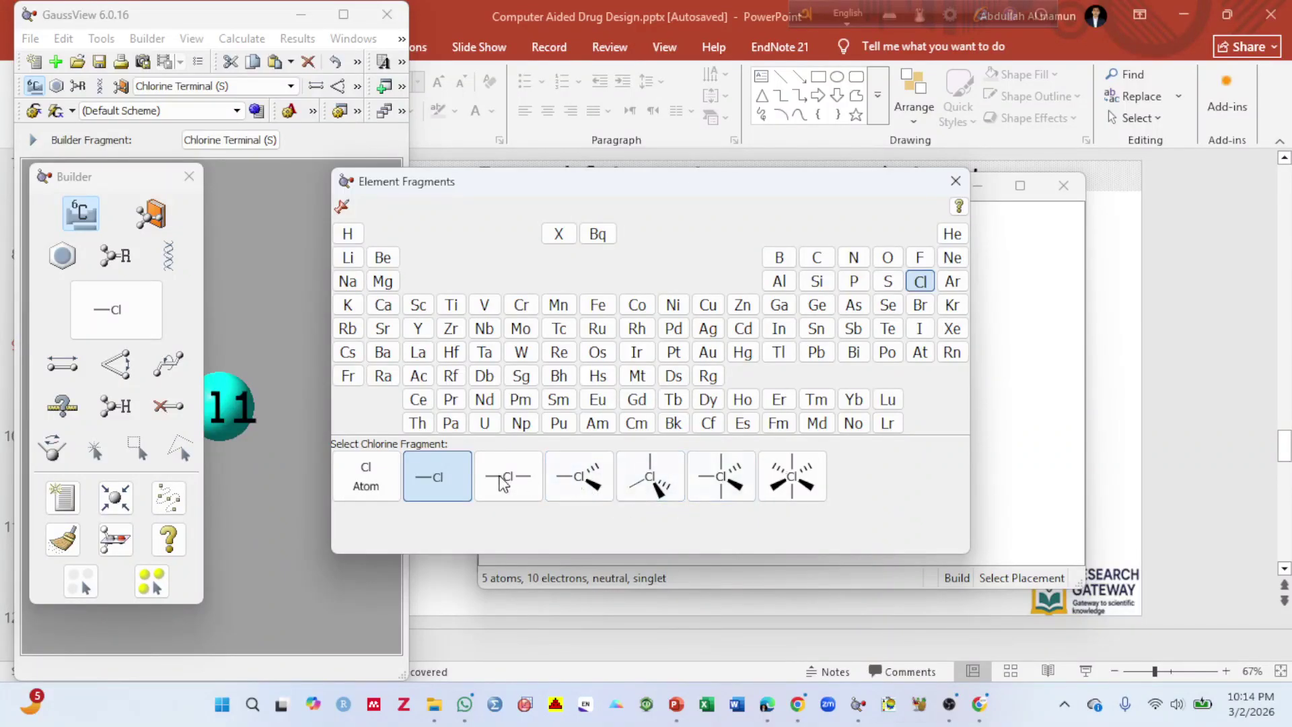
left_click(448, 478)
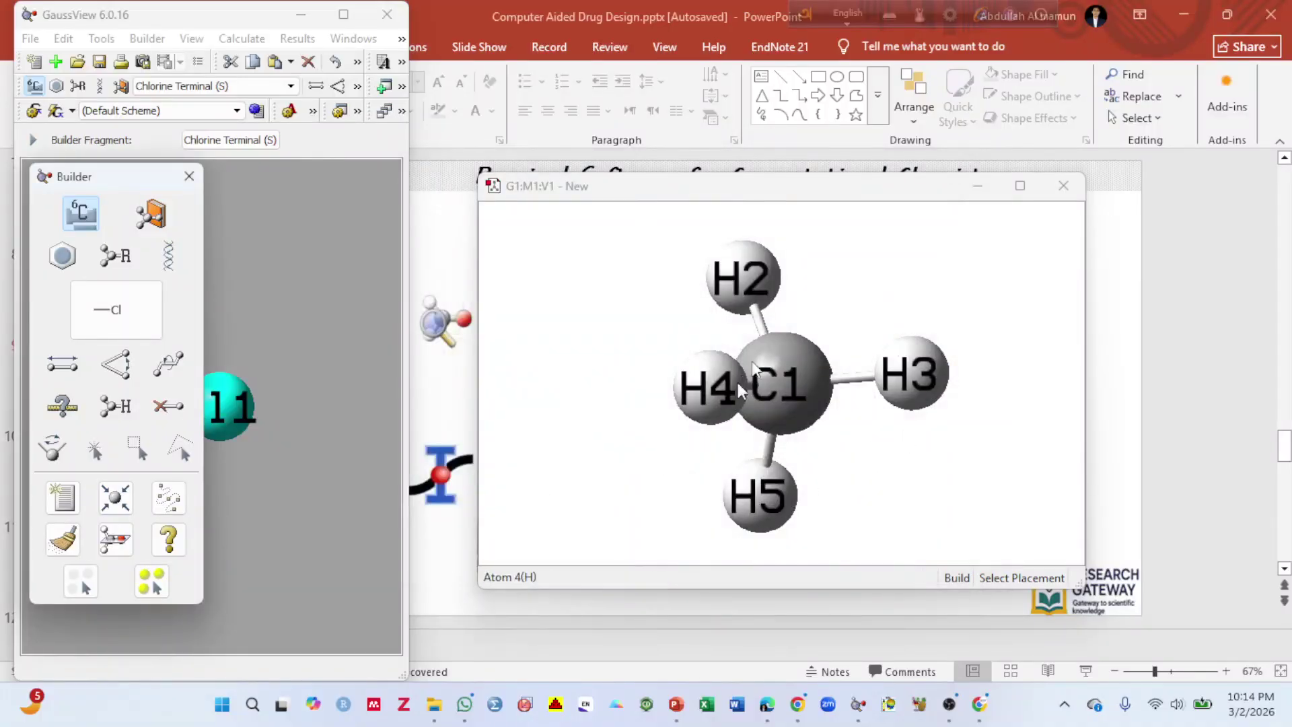
left_click(765, 511)
left_click_drag(811, 397, 1003, 297)
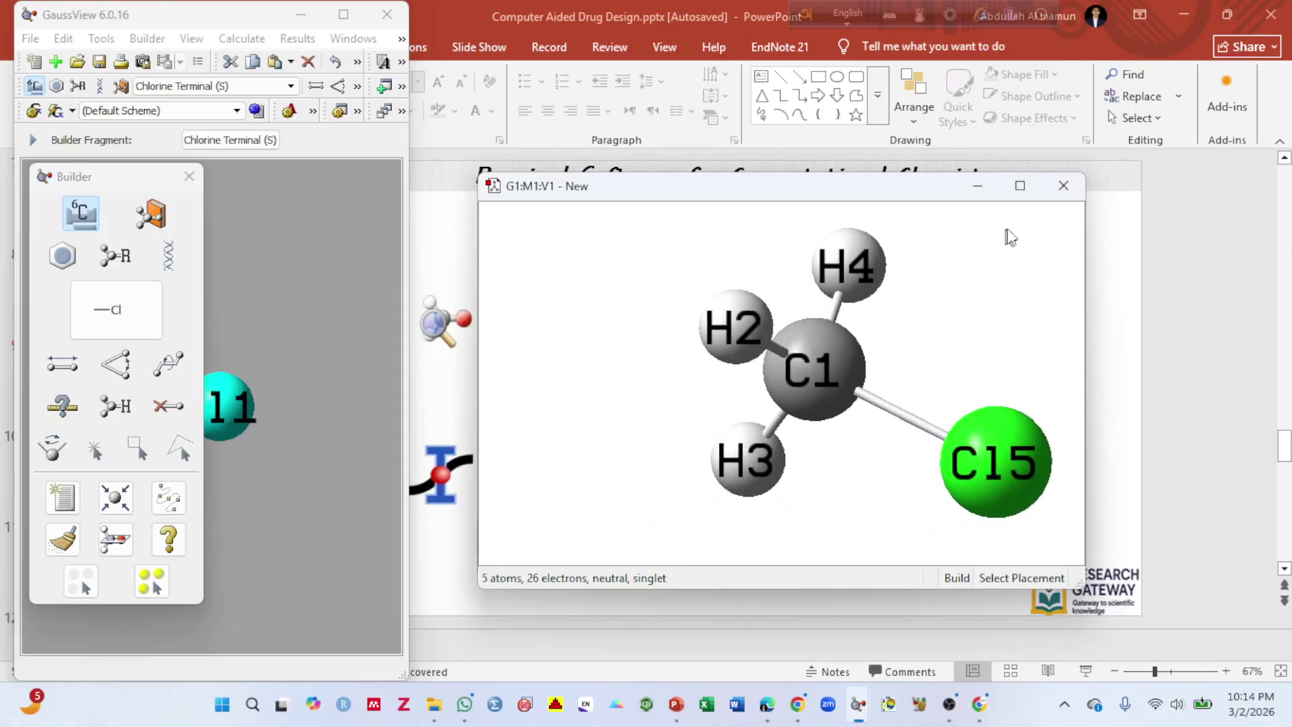
Step: Enlarge the model window around the chloromethane molecule
left_click(1019, 186)
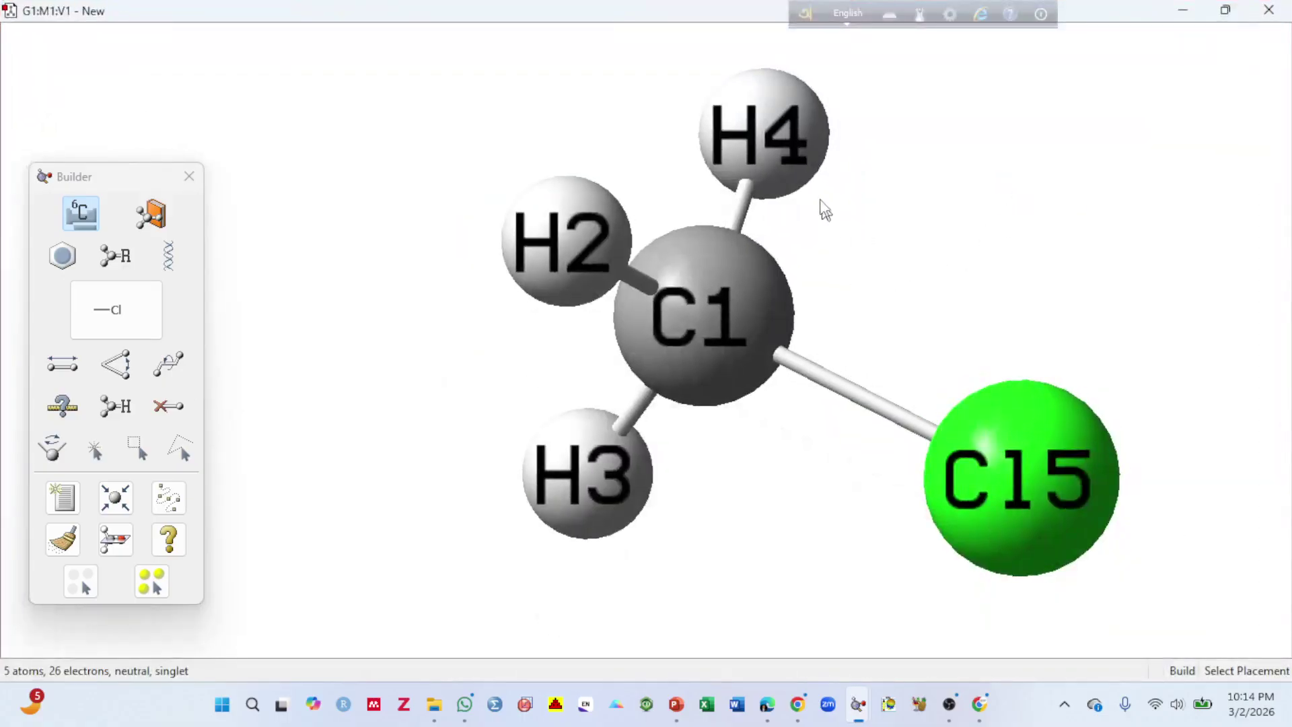
left_click(1225, 10)
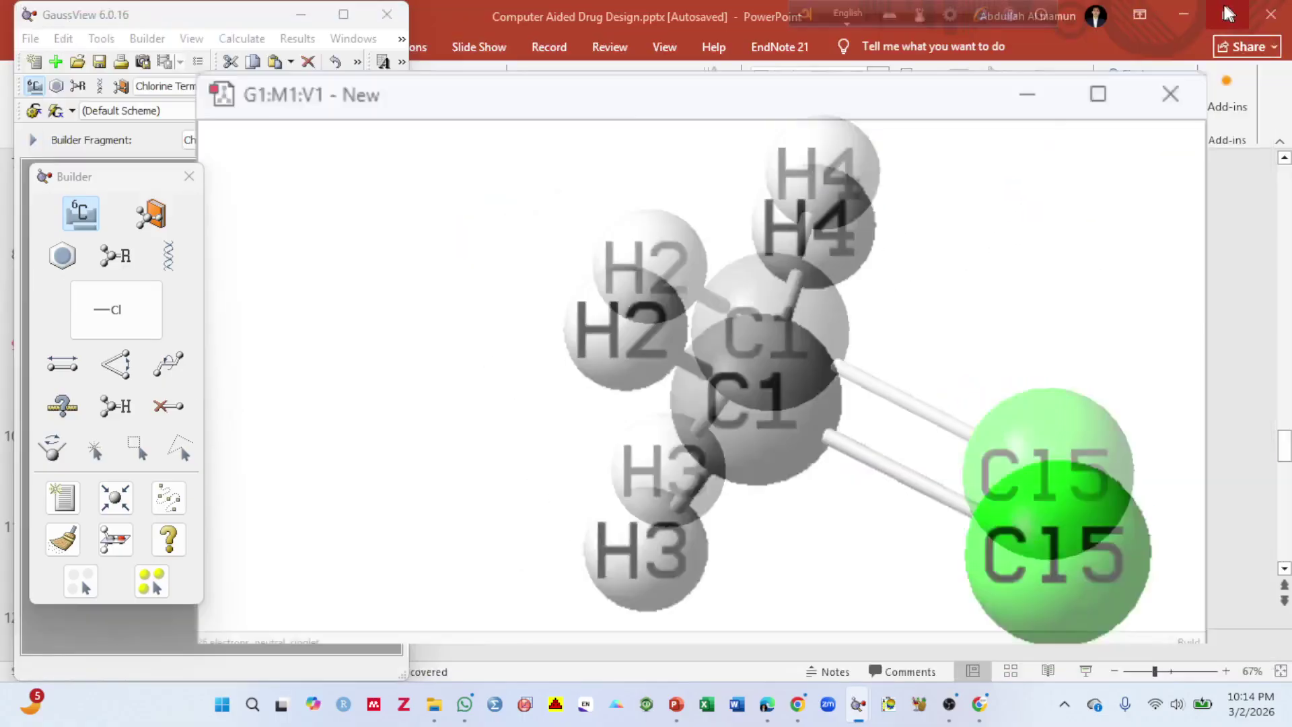
left_click_drag(1090, 349, 1238, 349)
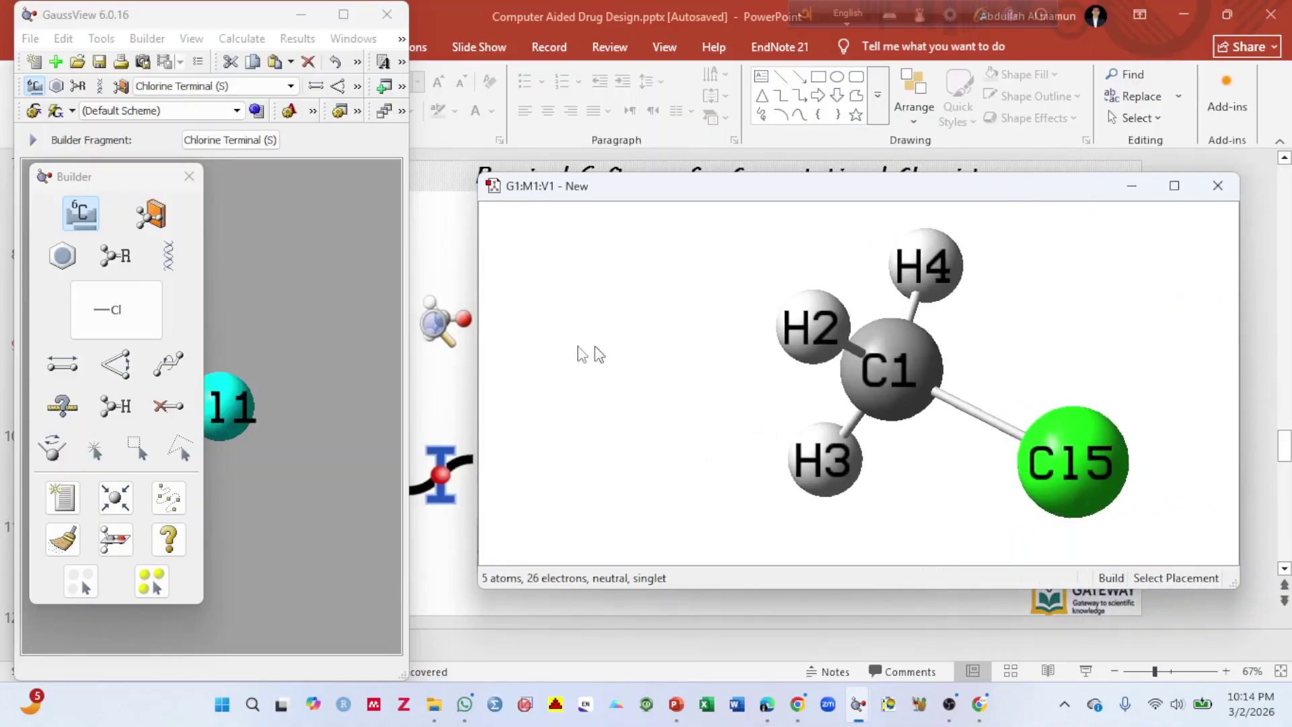
left_click_drag(725, 173, 738, 92)
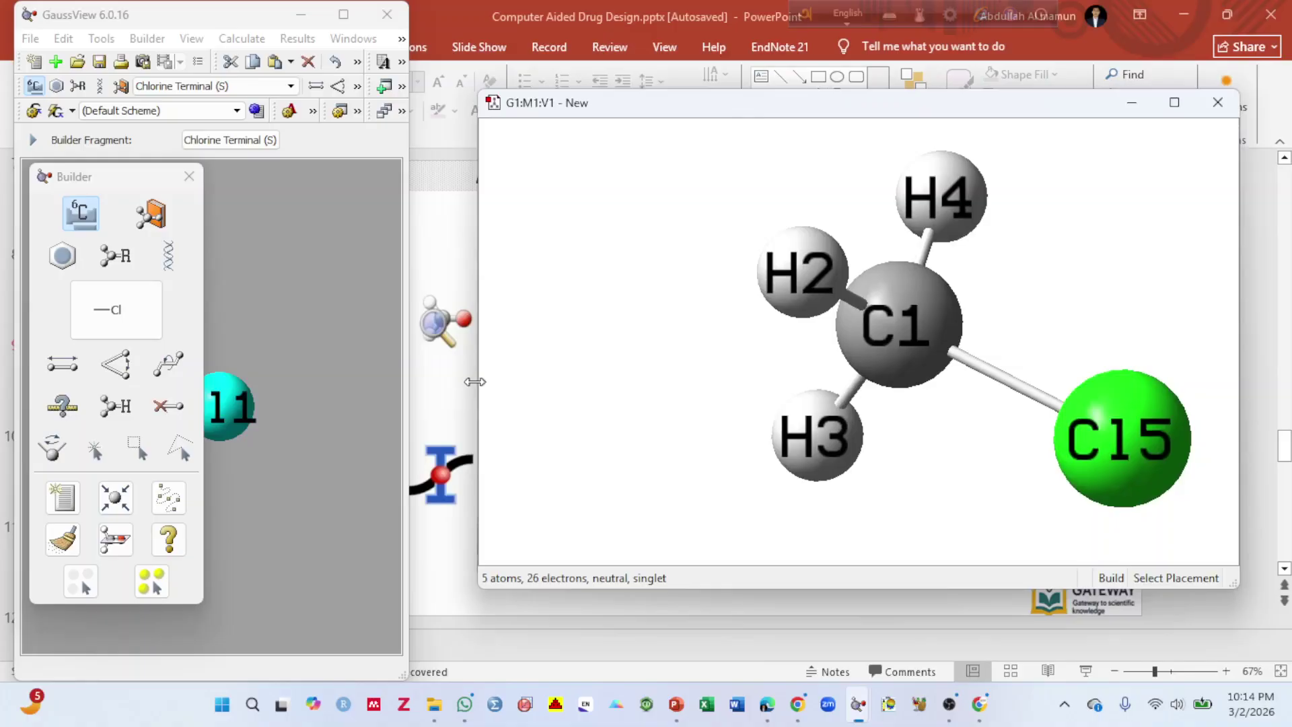
left_click_drag(474, 381, 449, 381)
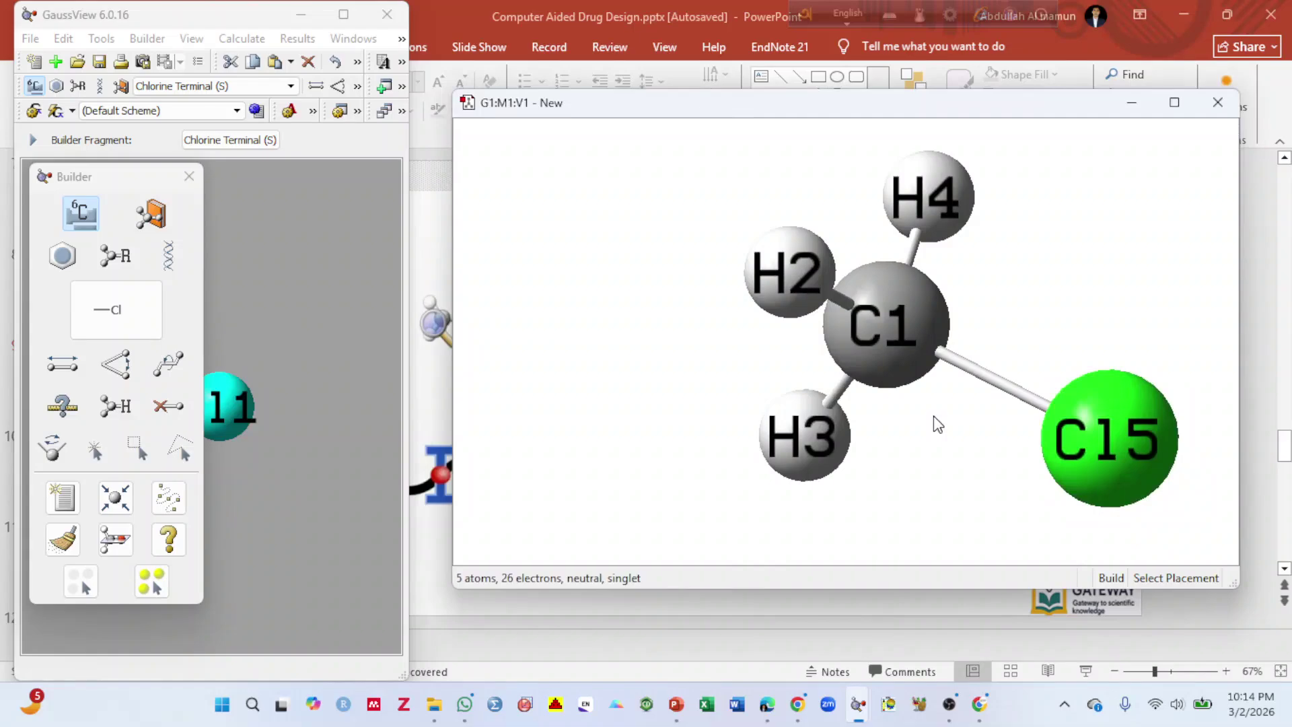
scroll(938, 424, "down", 5)
left_click_drag(942, 413, 1035, 345)
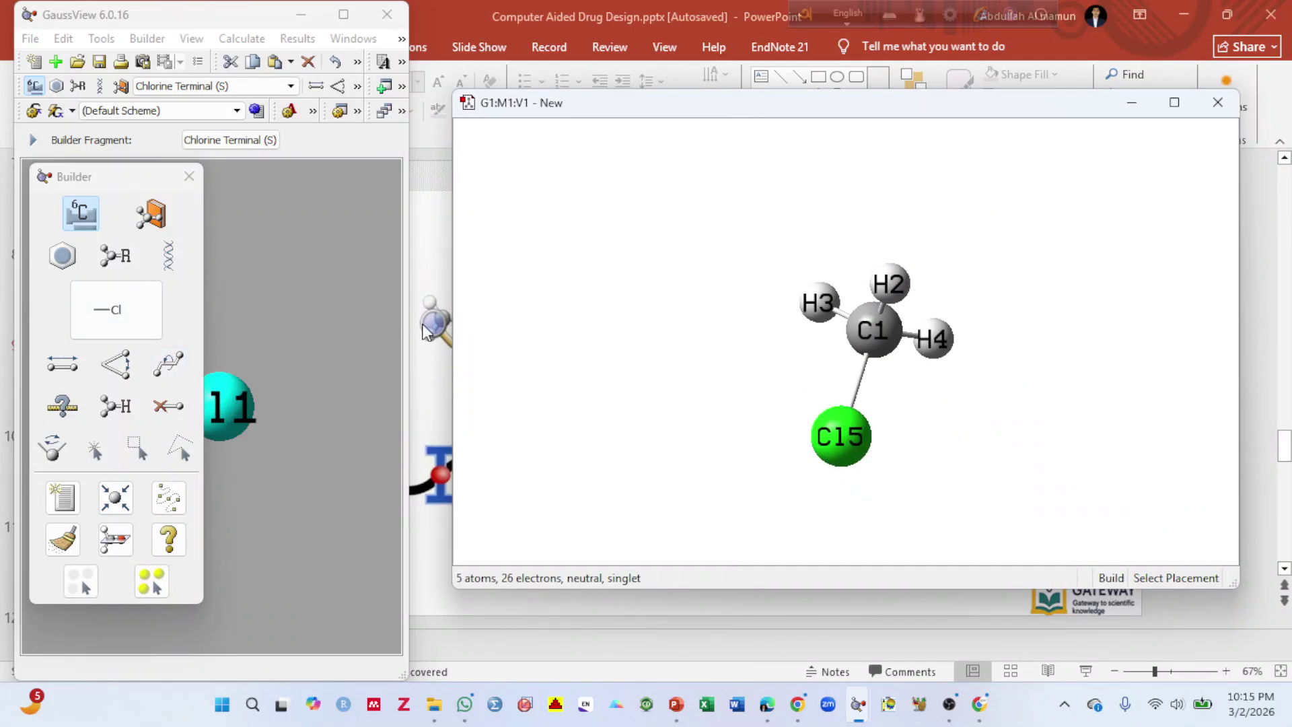
Step: Set the builder's element fragment to tetrahedral carbon
left_click(87, 225)
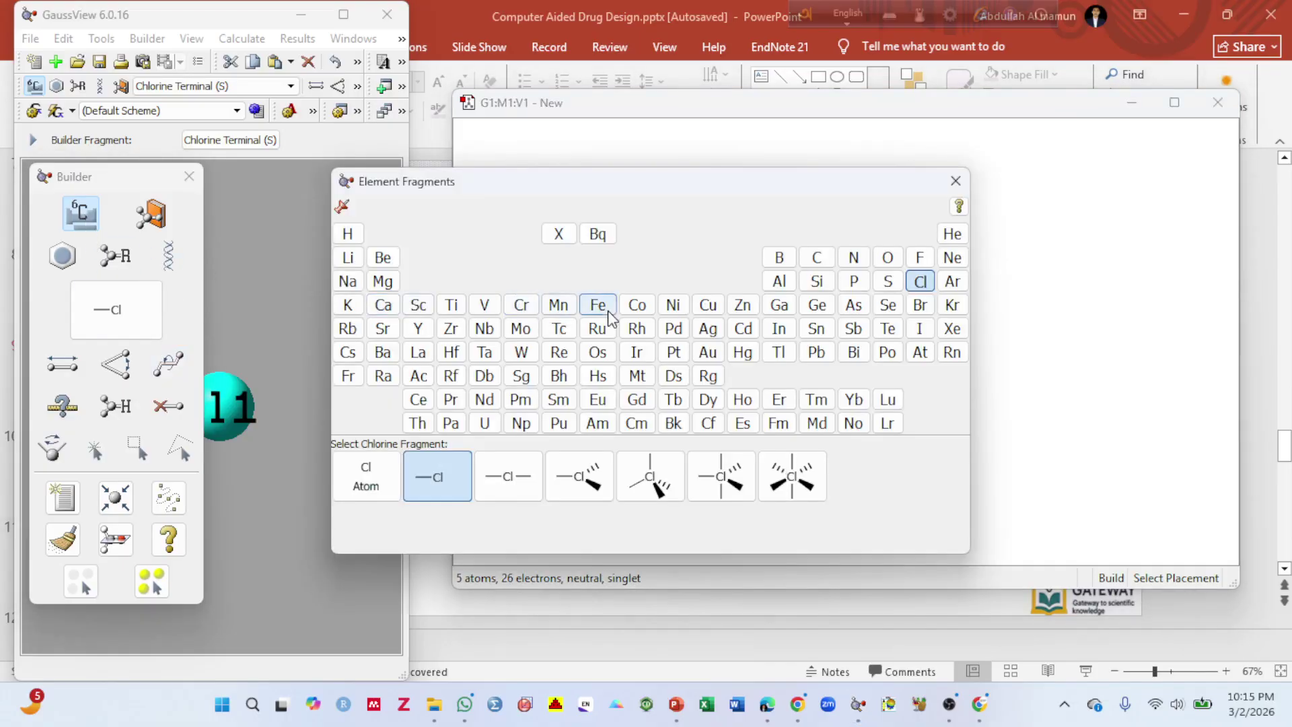
left_click(810, 258)
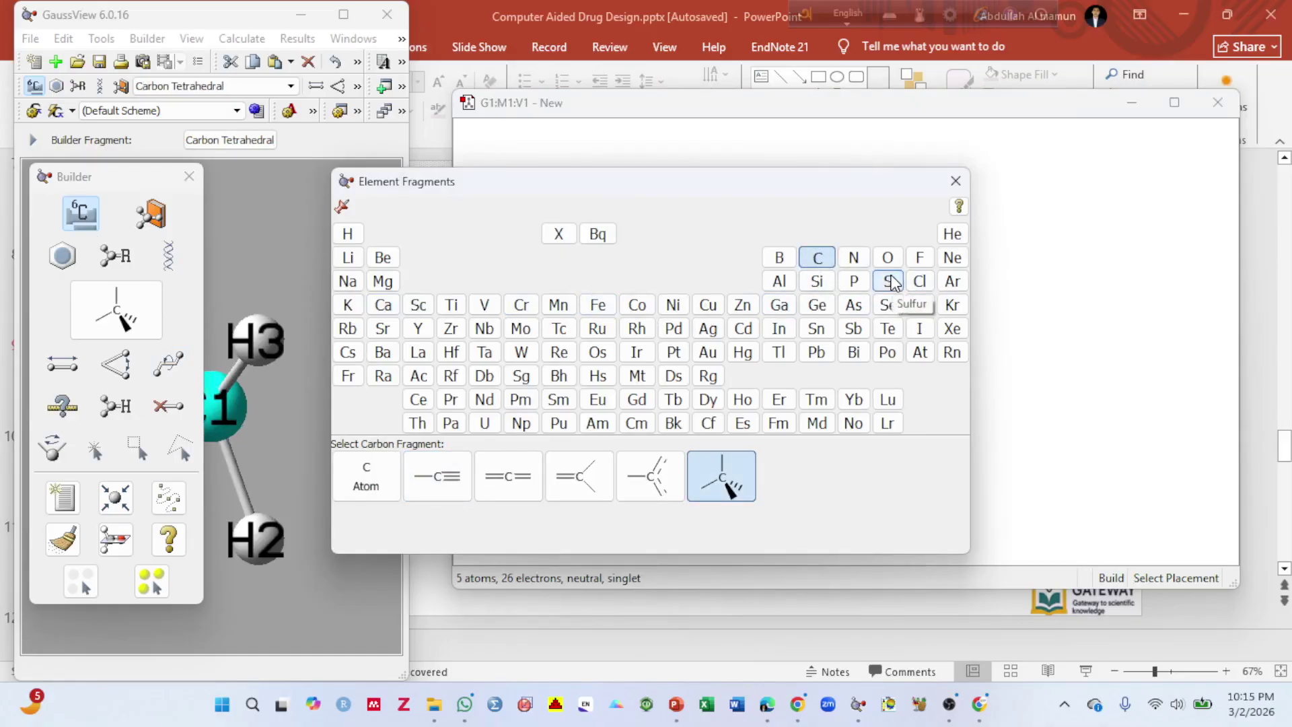
Step: Open Paint and handwrite the formula CO2 on the blank canvas
left_click(254, 703)
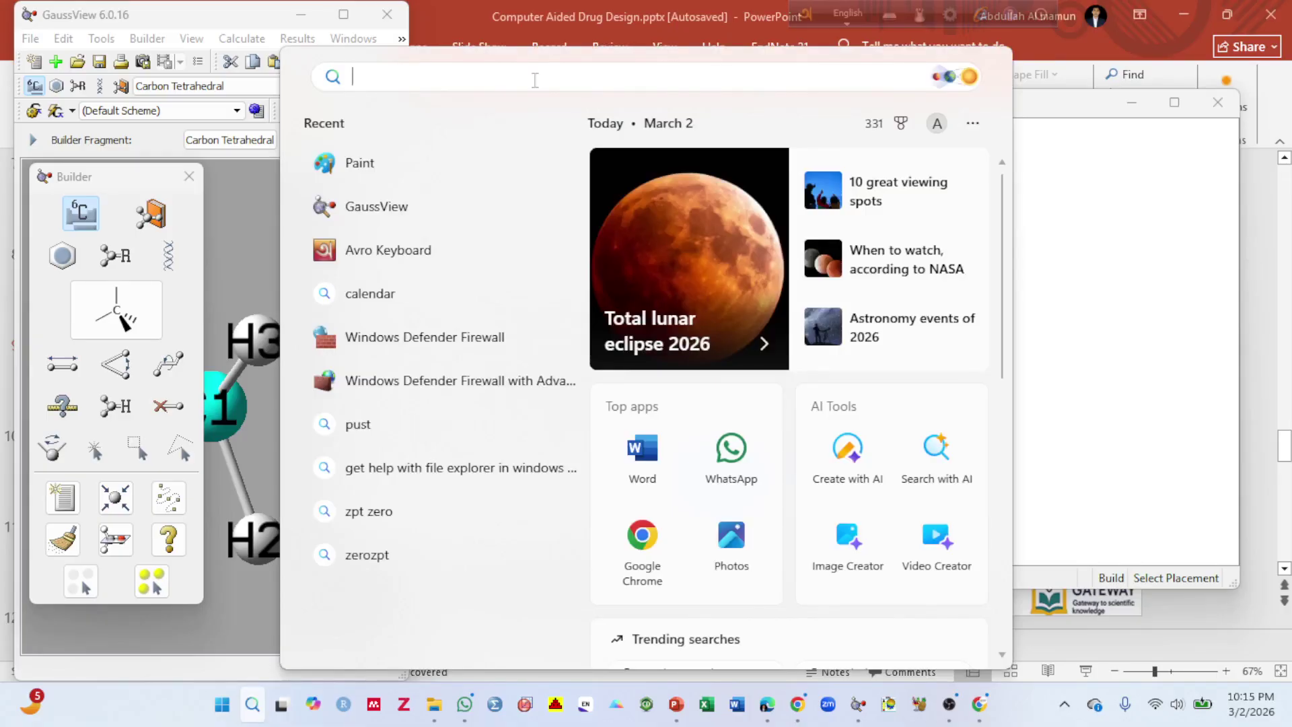
type("paint")
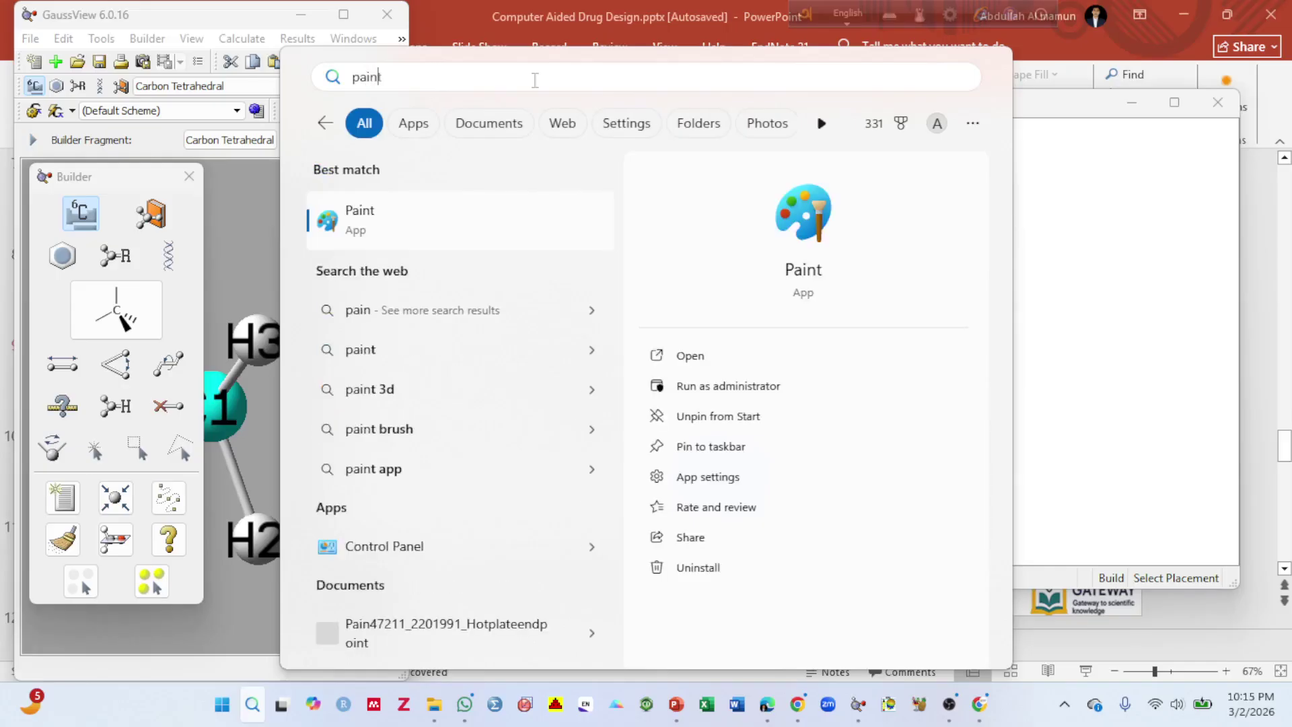
left_click(522, 226)
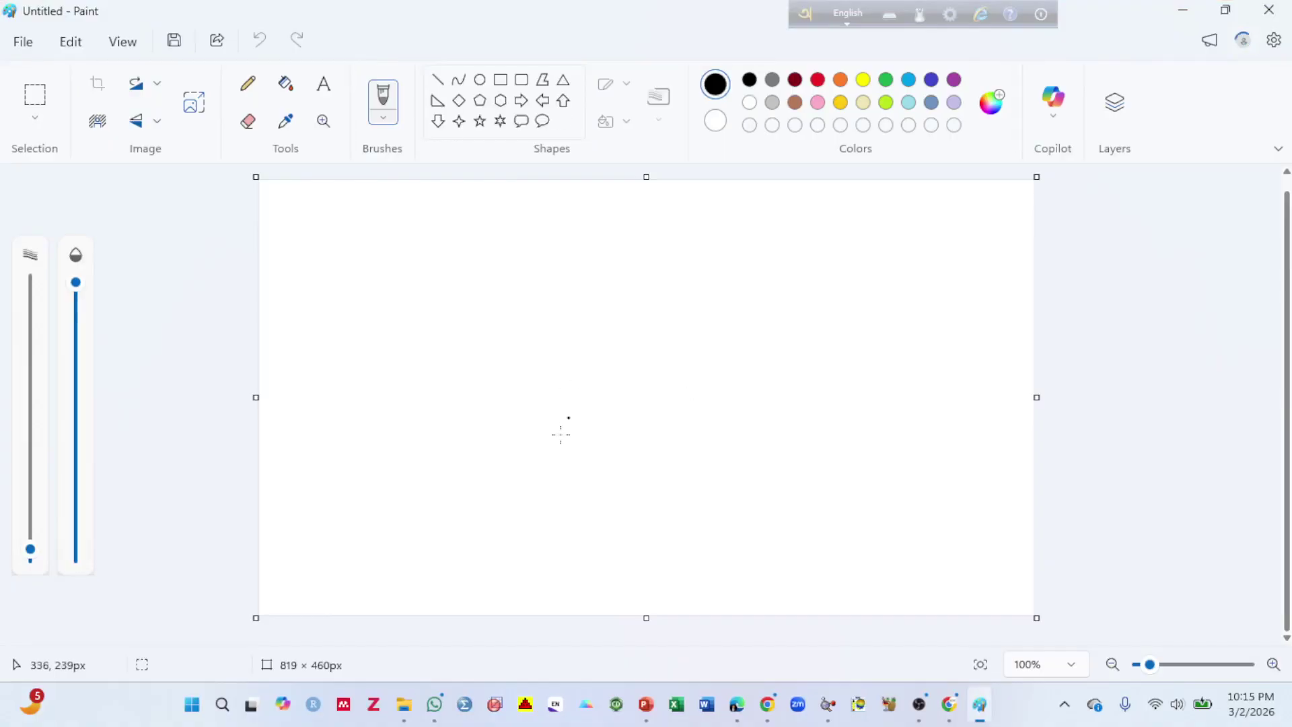
mouse_move(537, 324)
left_mouse_down()
mouse_move(516, 326)
mouse_move(531, 389)
mouse_move(555, 389)
mouse_move(563, 350)
mouse_move(591, 396)
mouse_move(696, 414)
left_mouse_up()
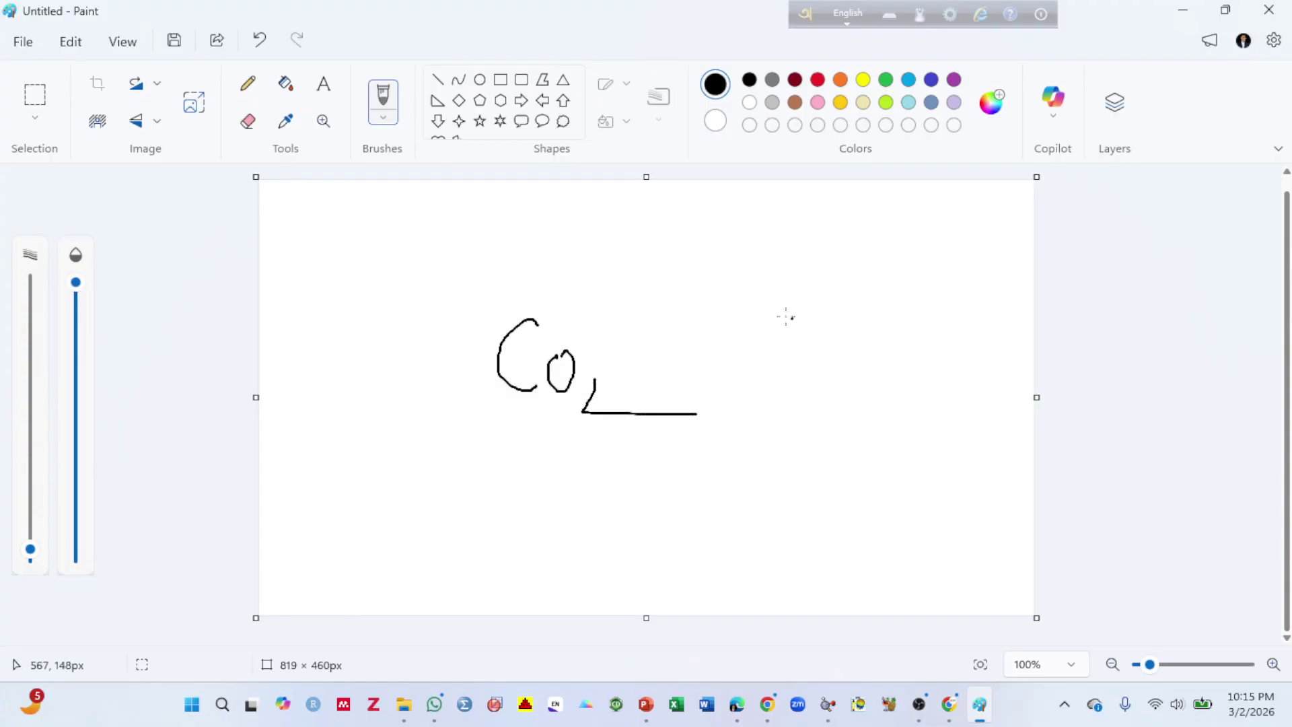
Step: Draw the structural formula O=C=O with two double bonds beside the CO2 formula
left_click_drag(838, 276, 821, 264)
left_click_drag(841, 300, 943, 289)
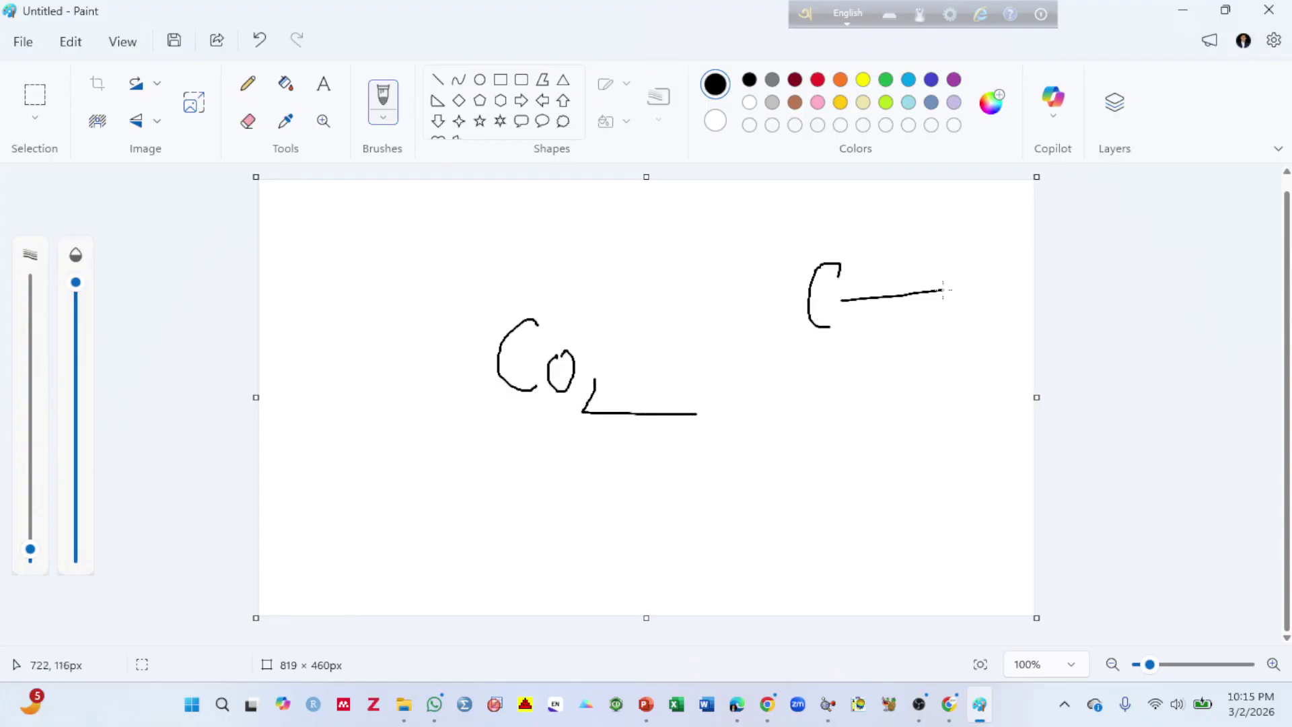
left_click_drag(865, 327, 974, 305)
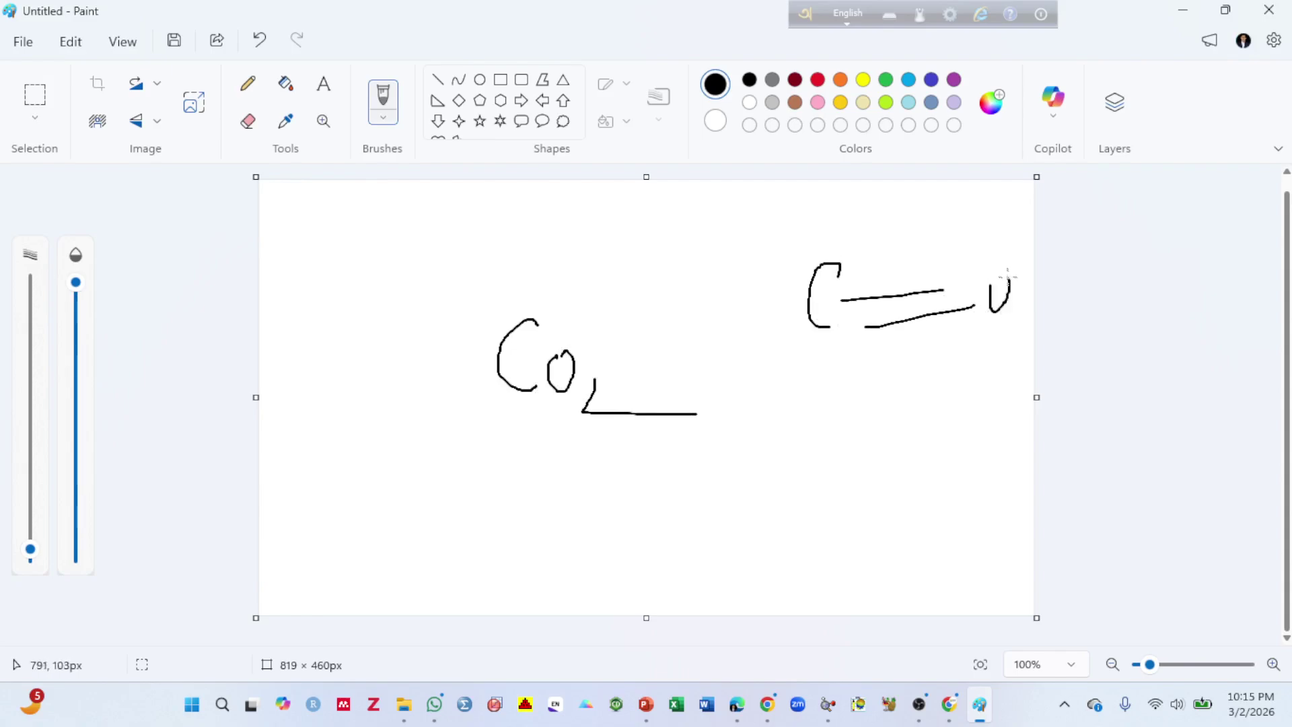
left_click_drag(701, 306, 796, 310)
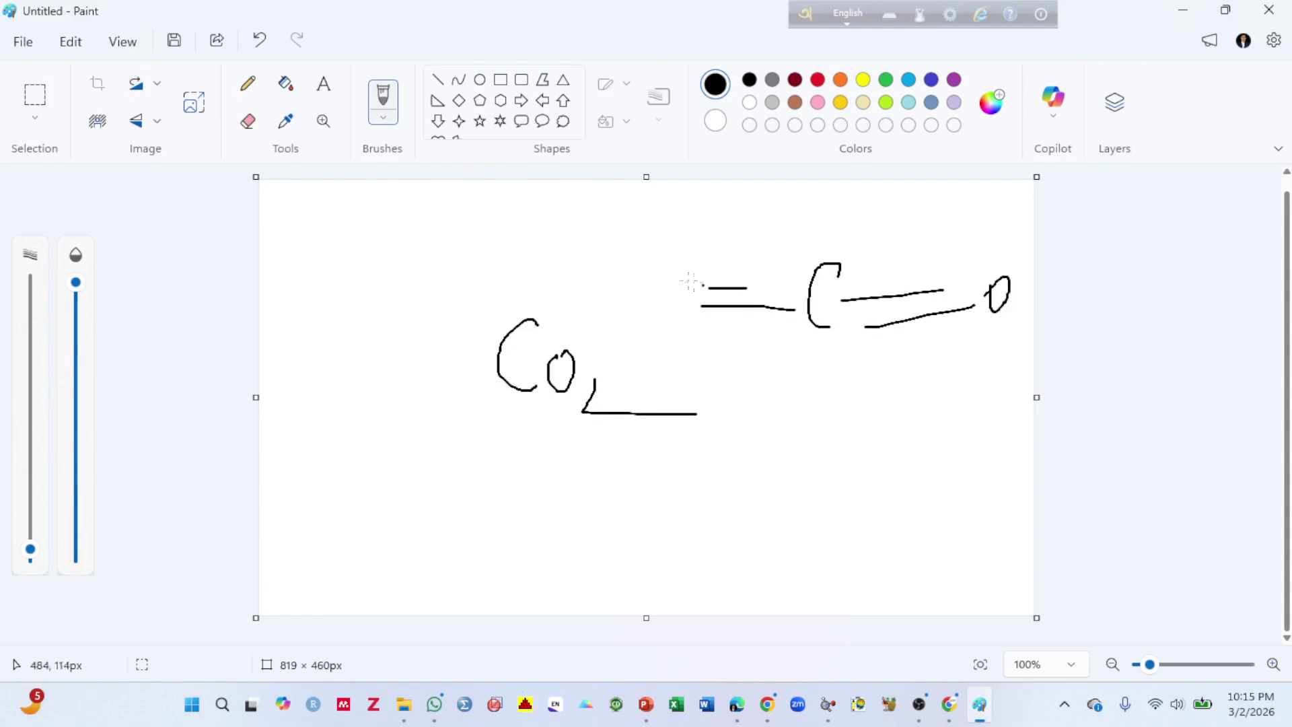
mouse_move(656, 295)
left_mouse_down()
mouse_move(684, 271)
mouse_move(758, 291)
left_mouse_up()
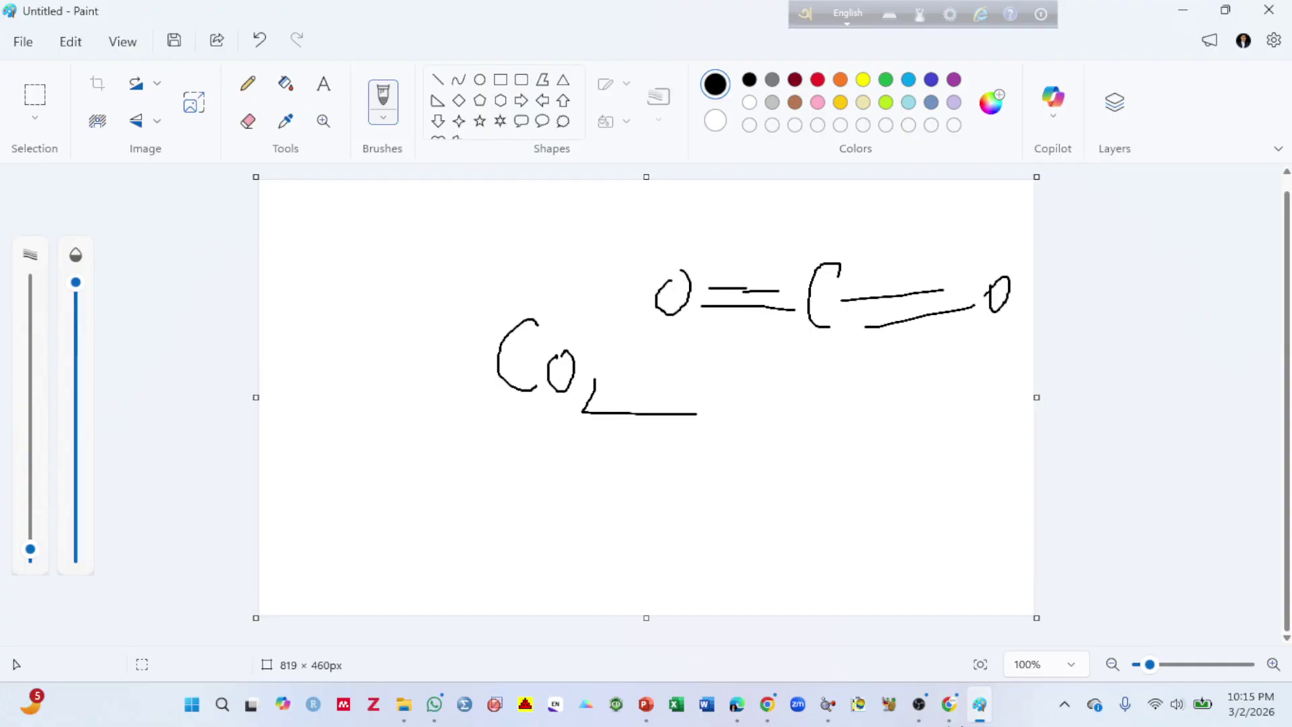
Step: Switch back to GaussView with the chloromethane model and open the Builder palette
left_click(828, 704)
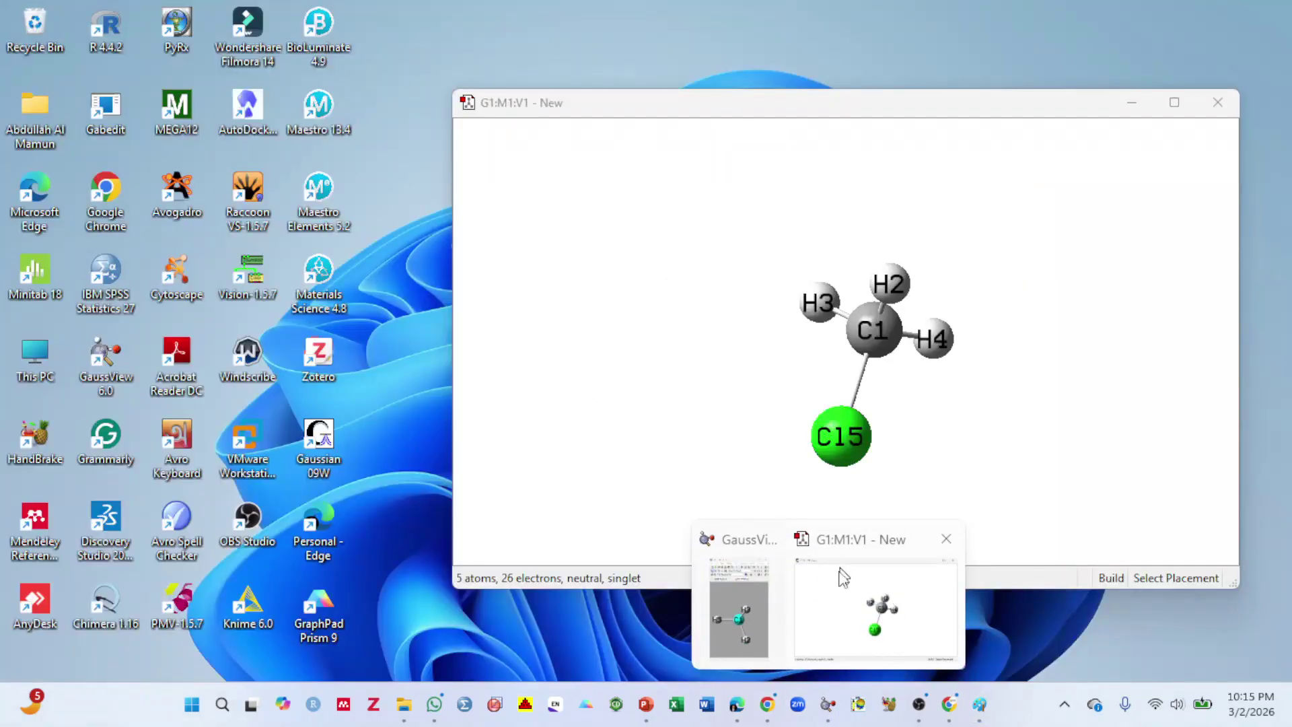
left_click(841, 577)
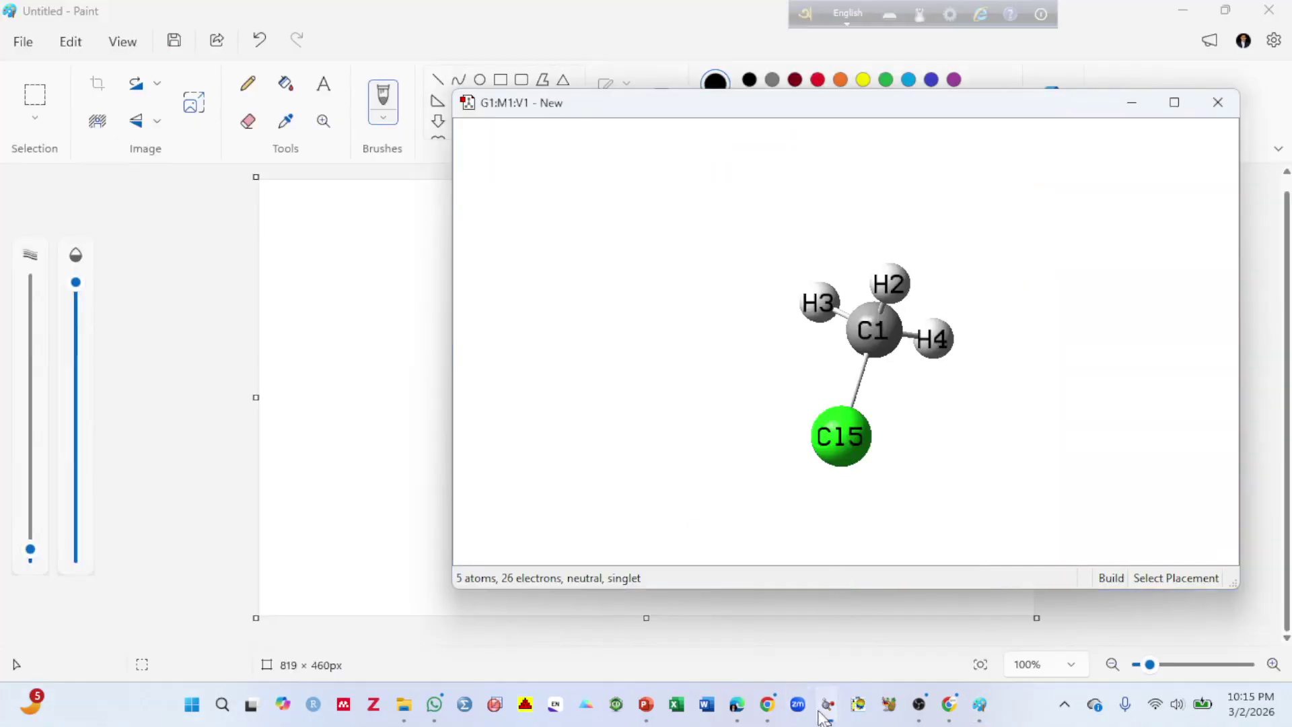
mouse_move(828, 713)
left_click(704, 592)
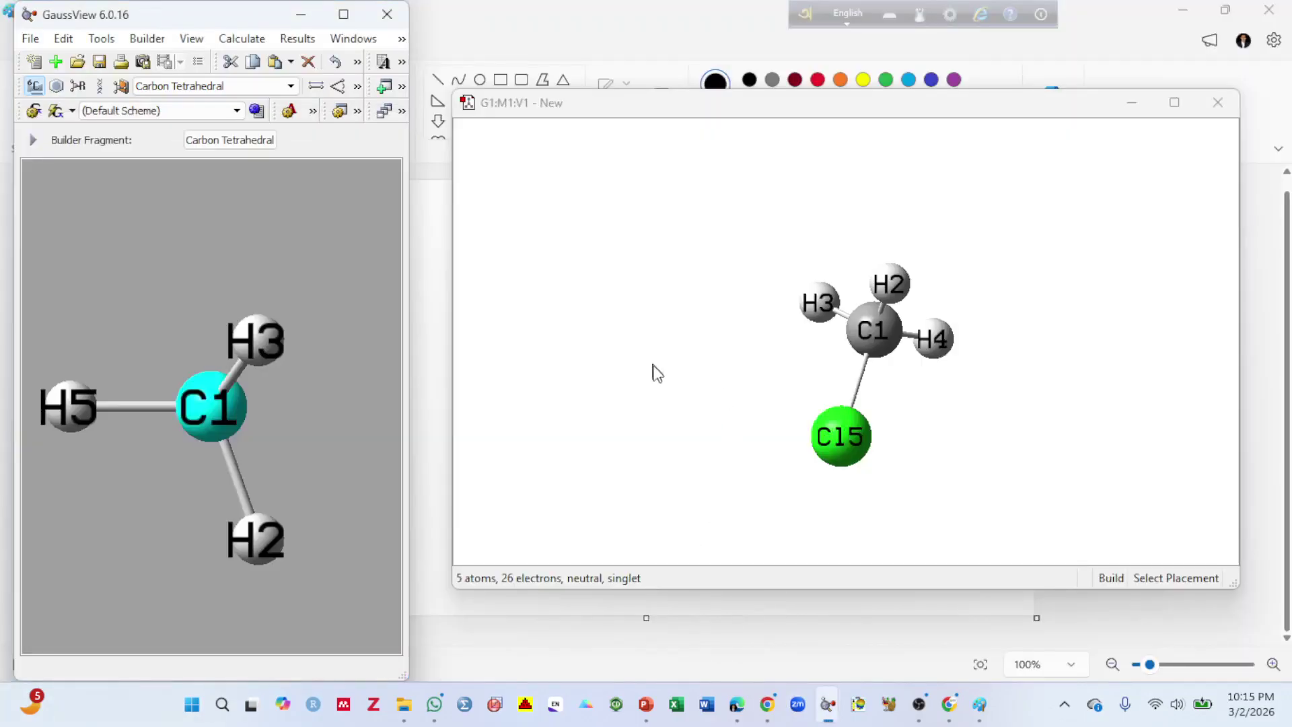
left_click(196, 39)
left_click(393, 226)
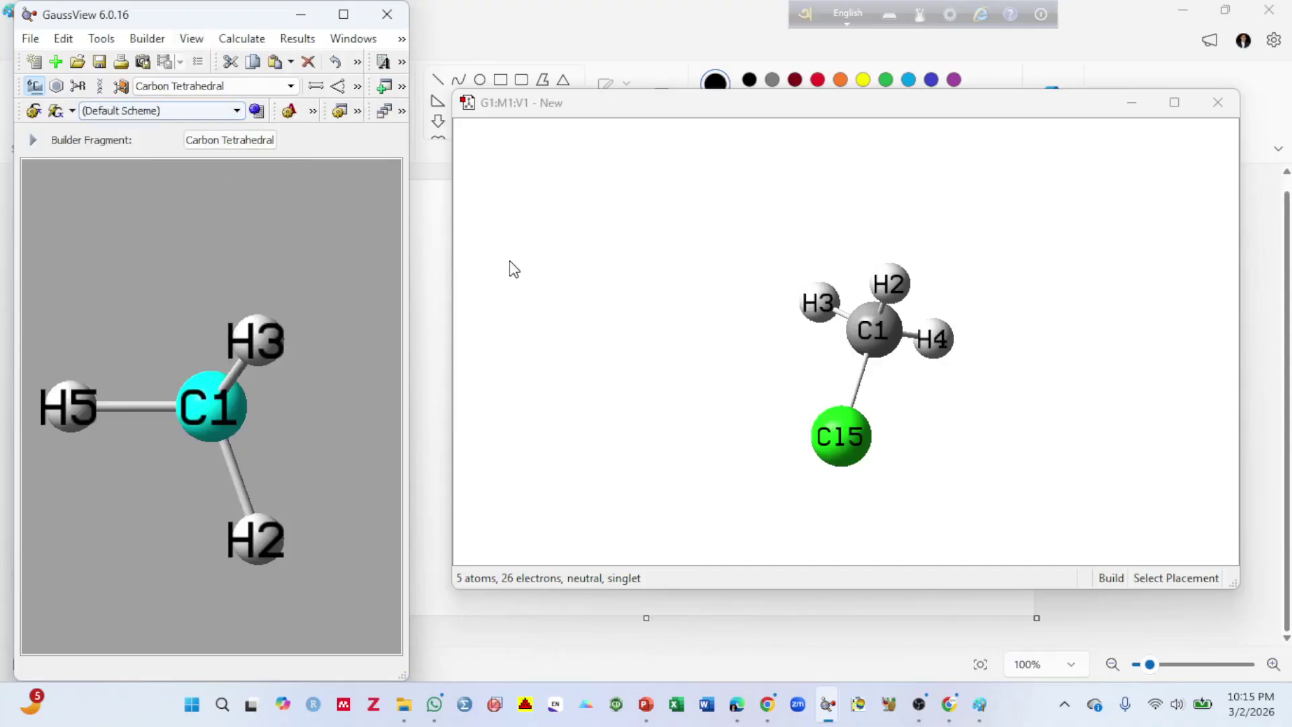
left_click(202, 39)
left_click(222, 111)
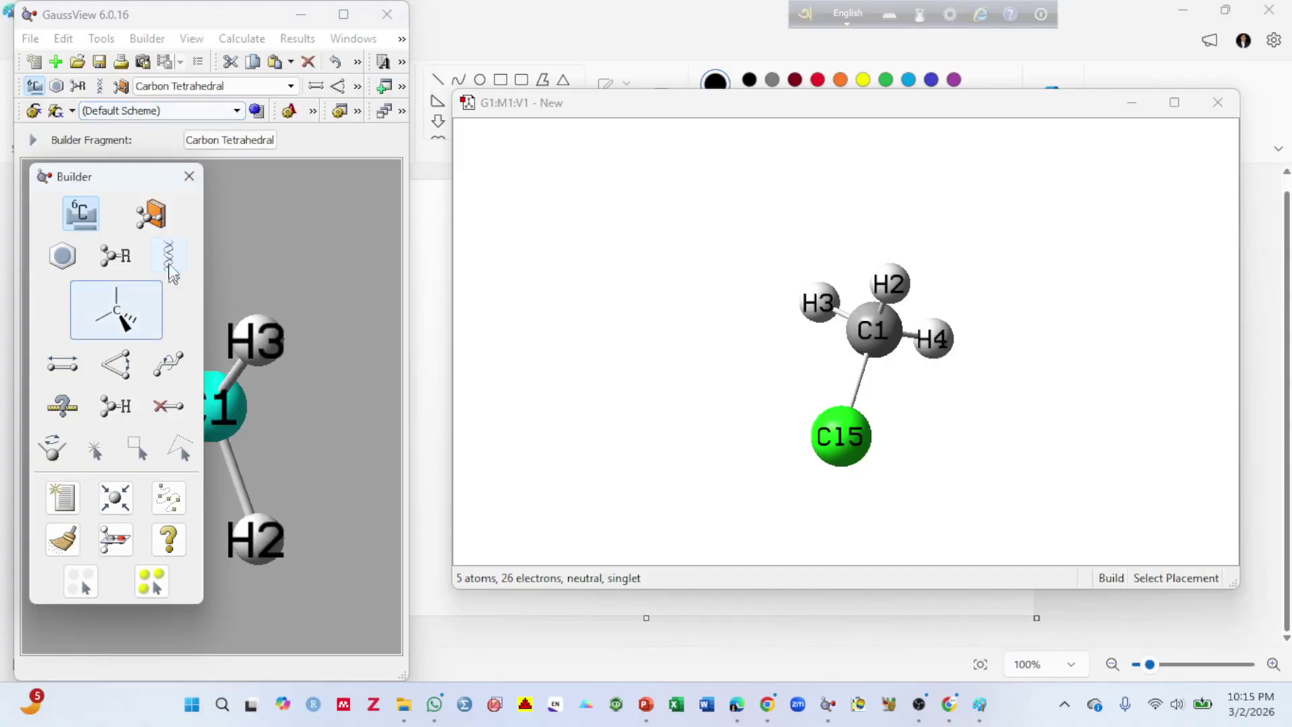
Step: Place a Carbon Divalent (D-D) fragment in the empty space beside the chloromethane molecule
left_click(84, 220)
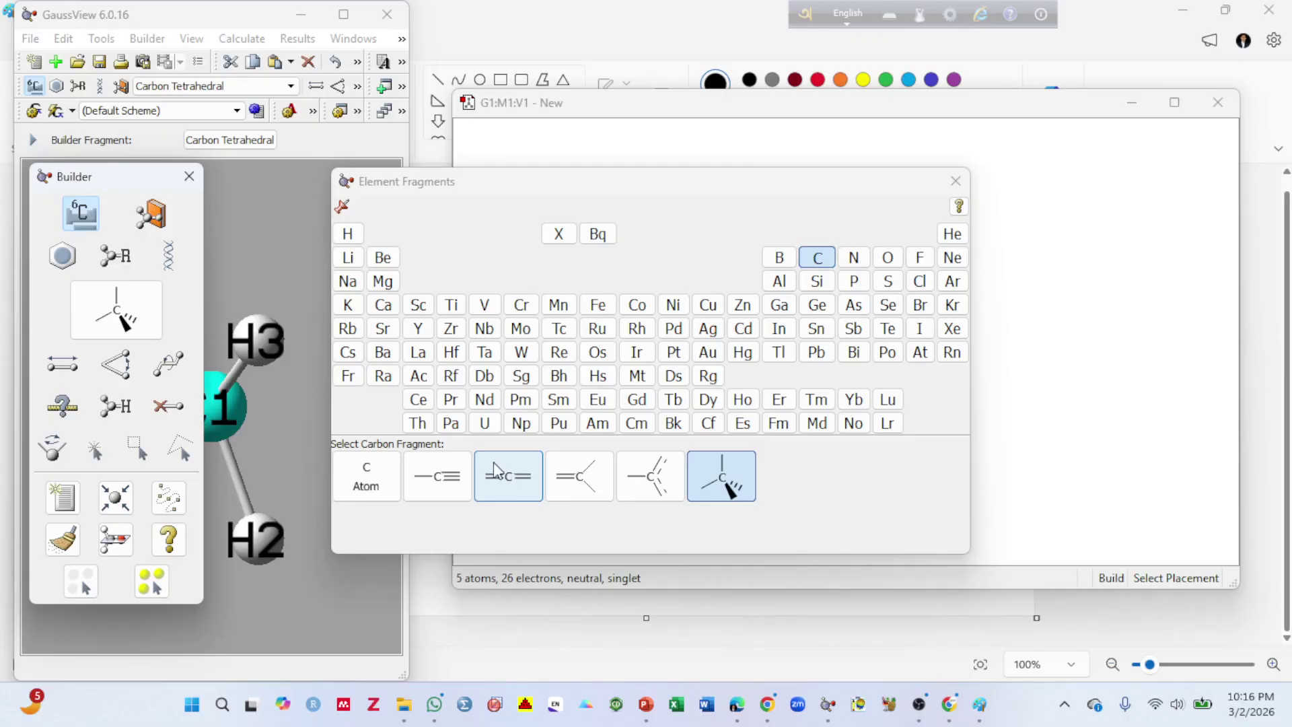
double_click(523, 489)
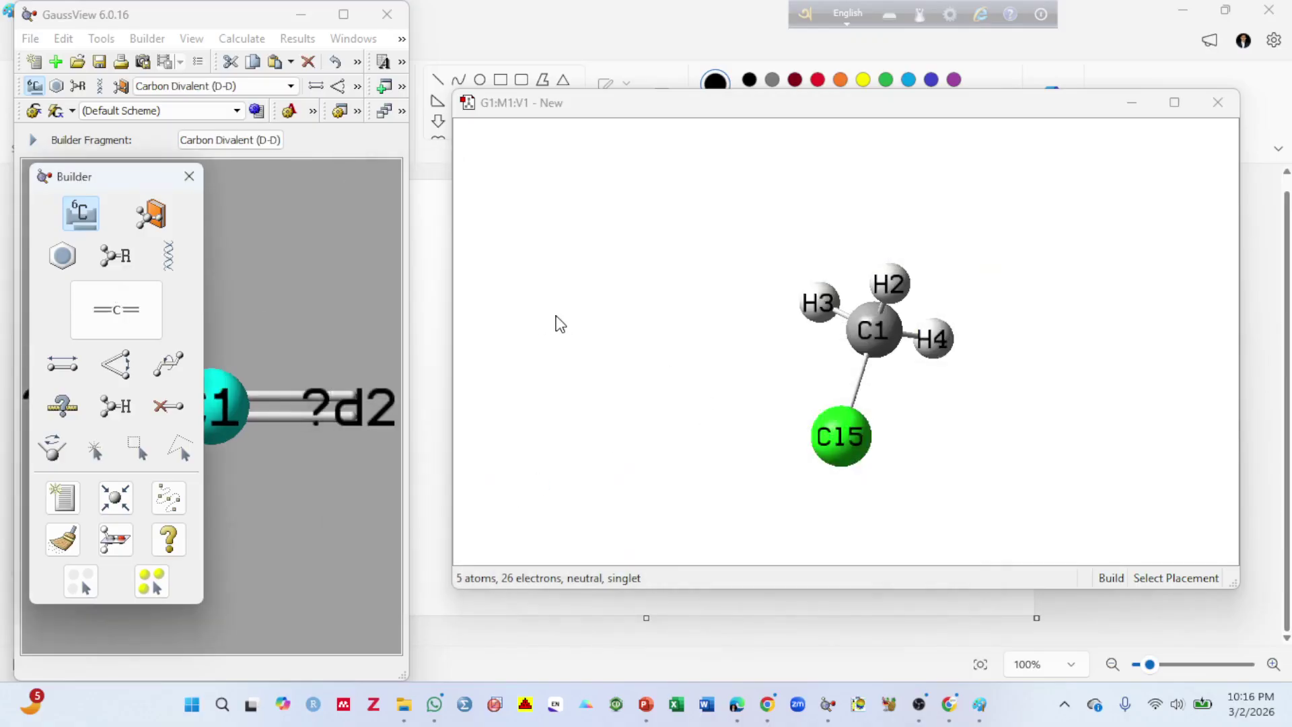
left_click(561, 311)
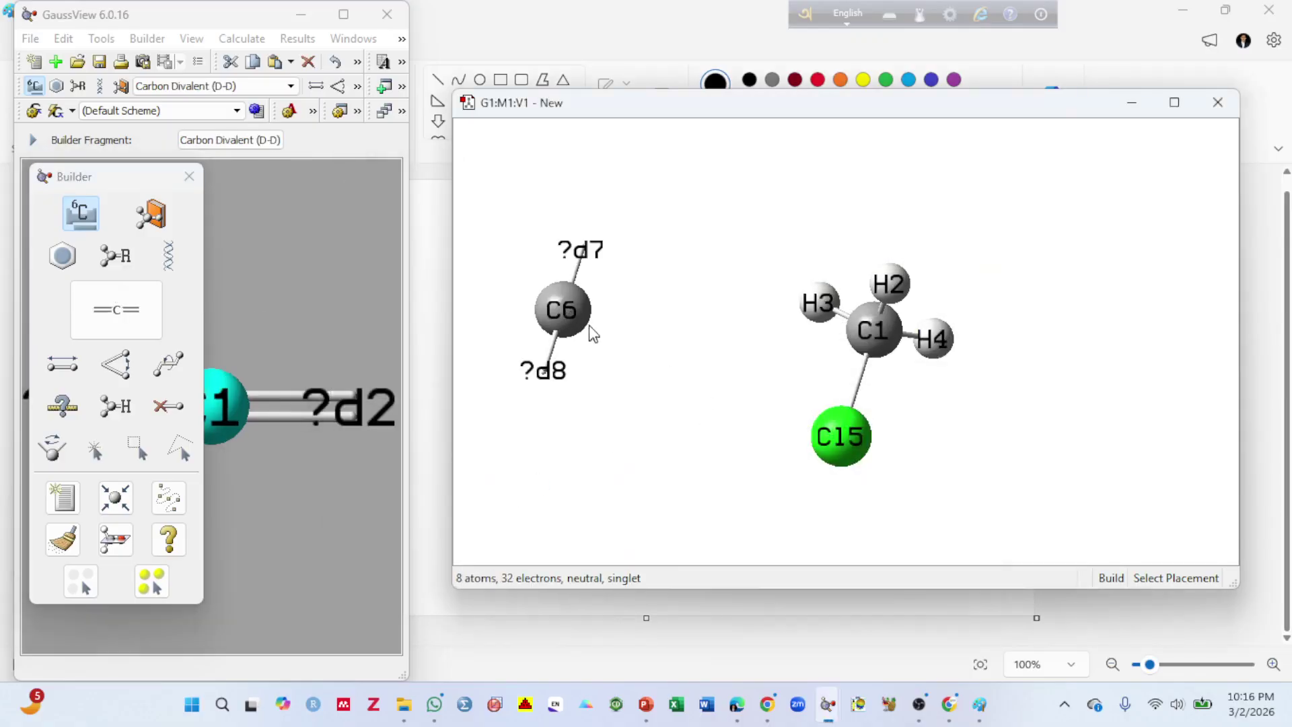
Step: Complete CO2 by attaching double-bonded Oxygen Trivalent (D-LP-LP) fragments to both open ends of the divalent carbon
left_click_drag(570, 276, 879, 361)
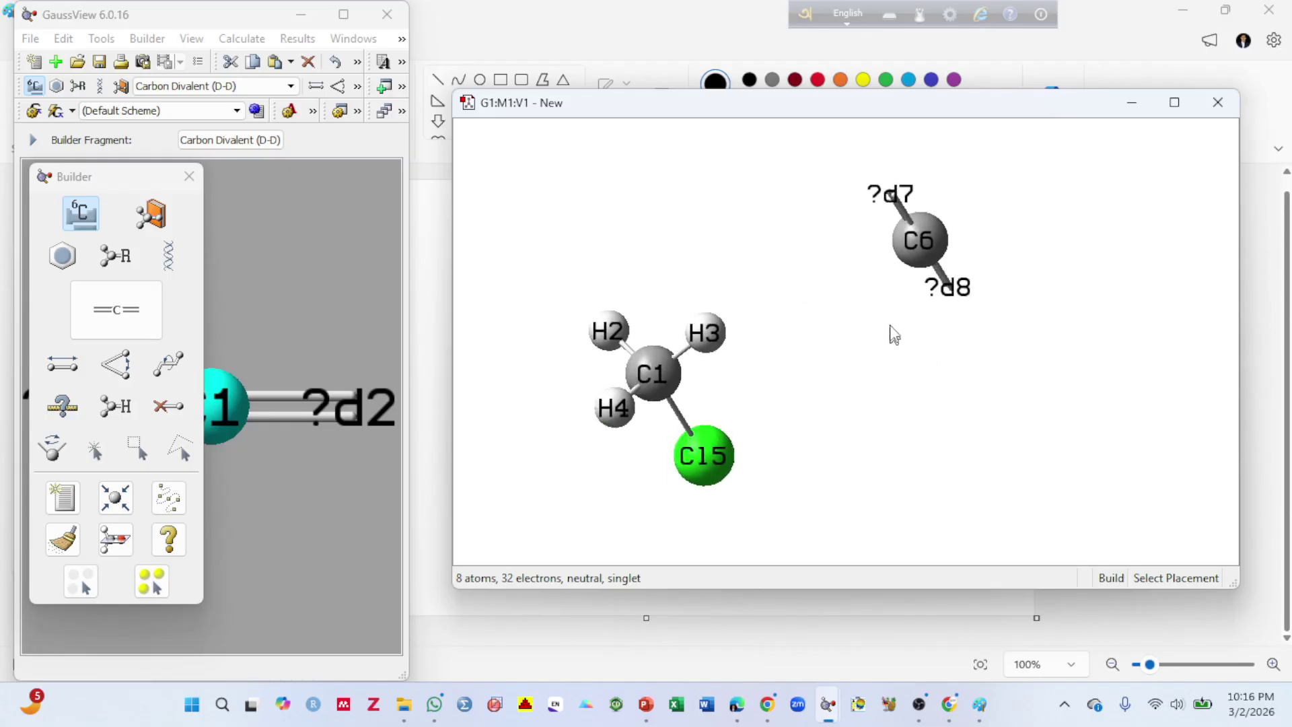
left_click_drag(918, 238, 866, 296)
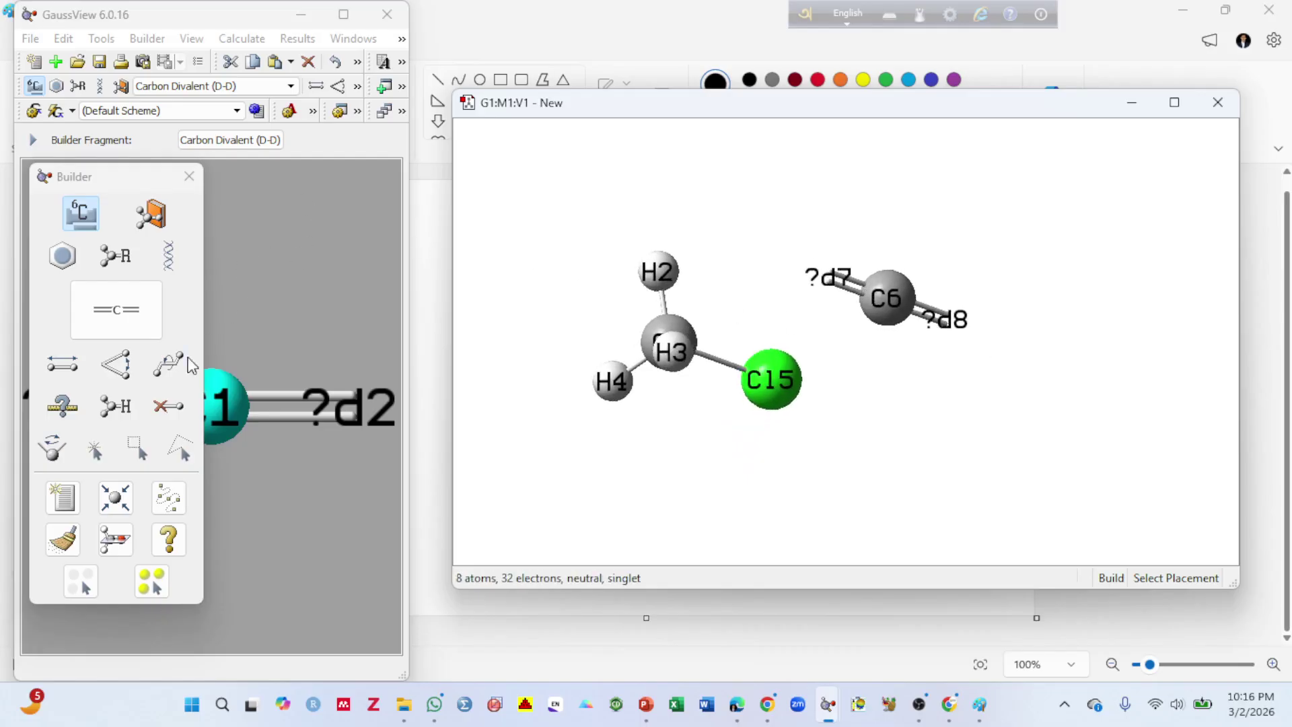
left_click(87, 211)
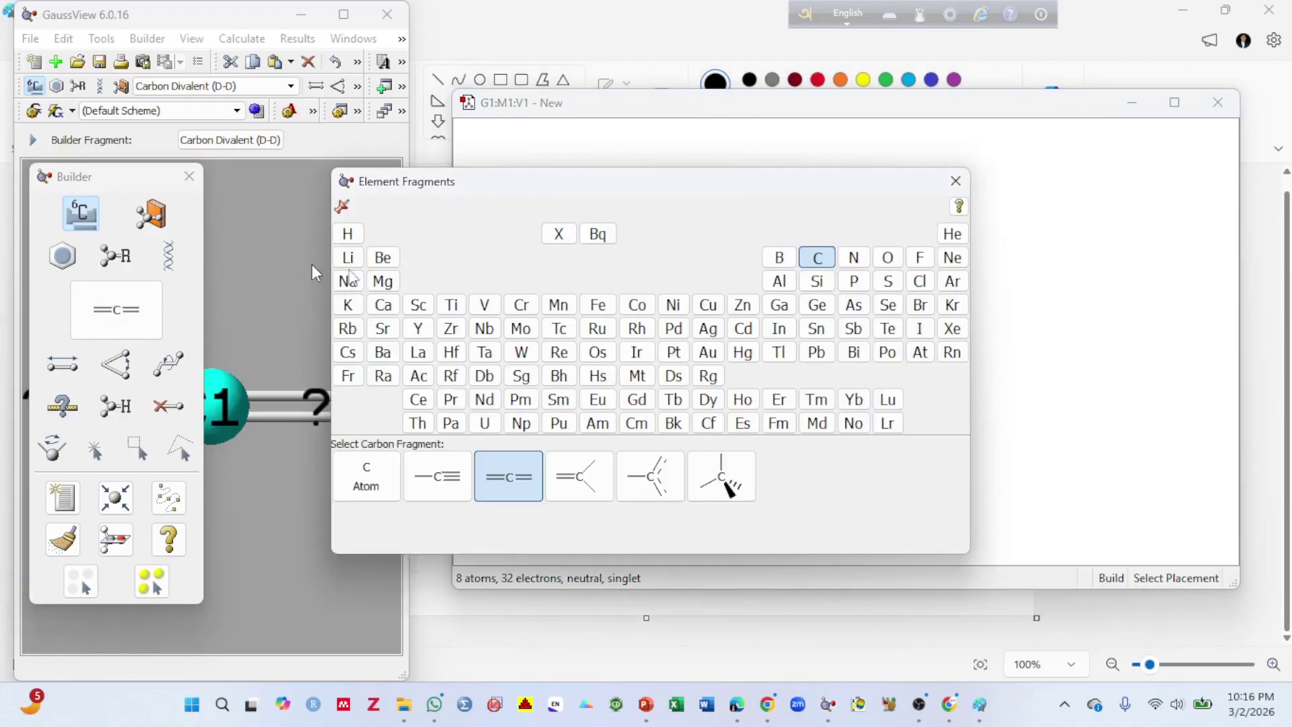
left_click(888, 257)
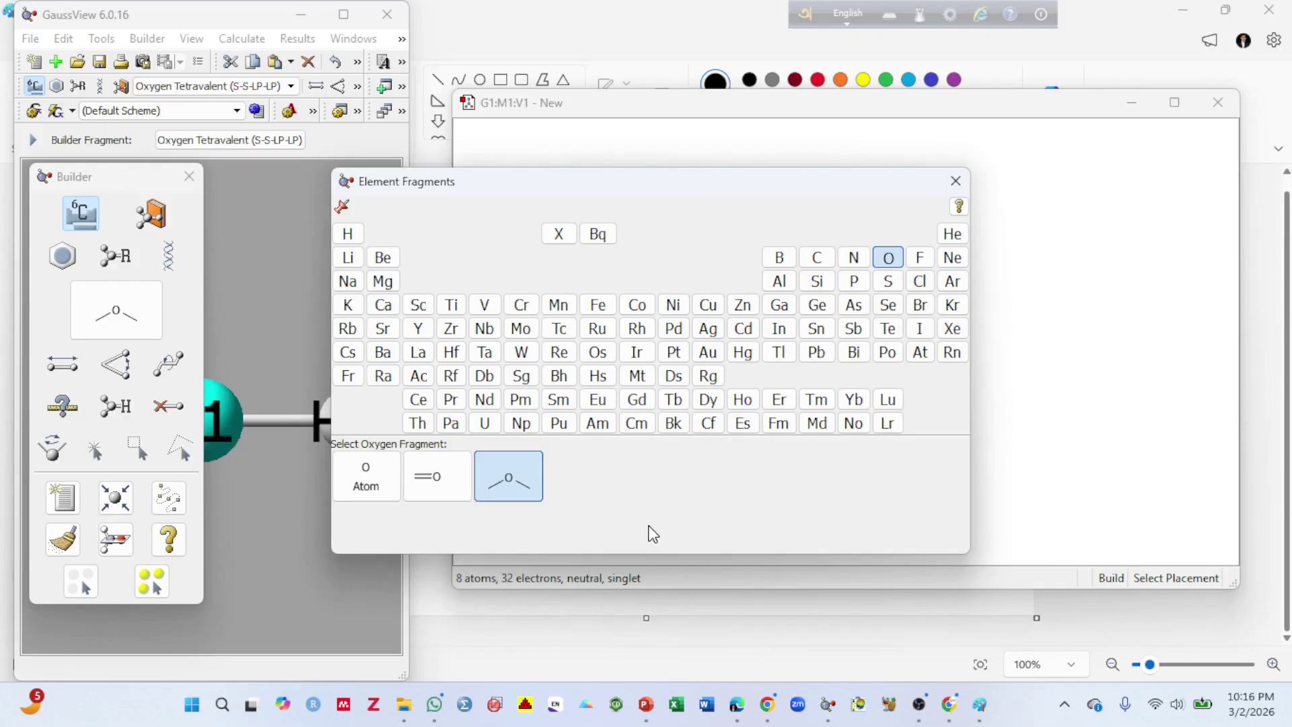
left_click(463, 486)
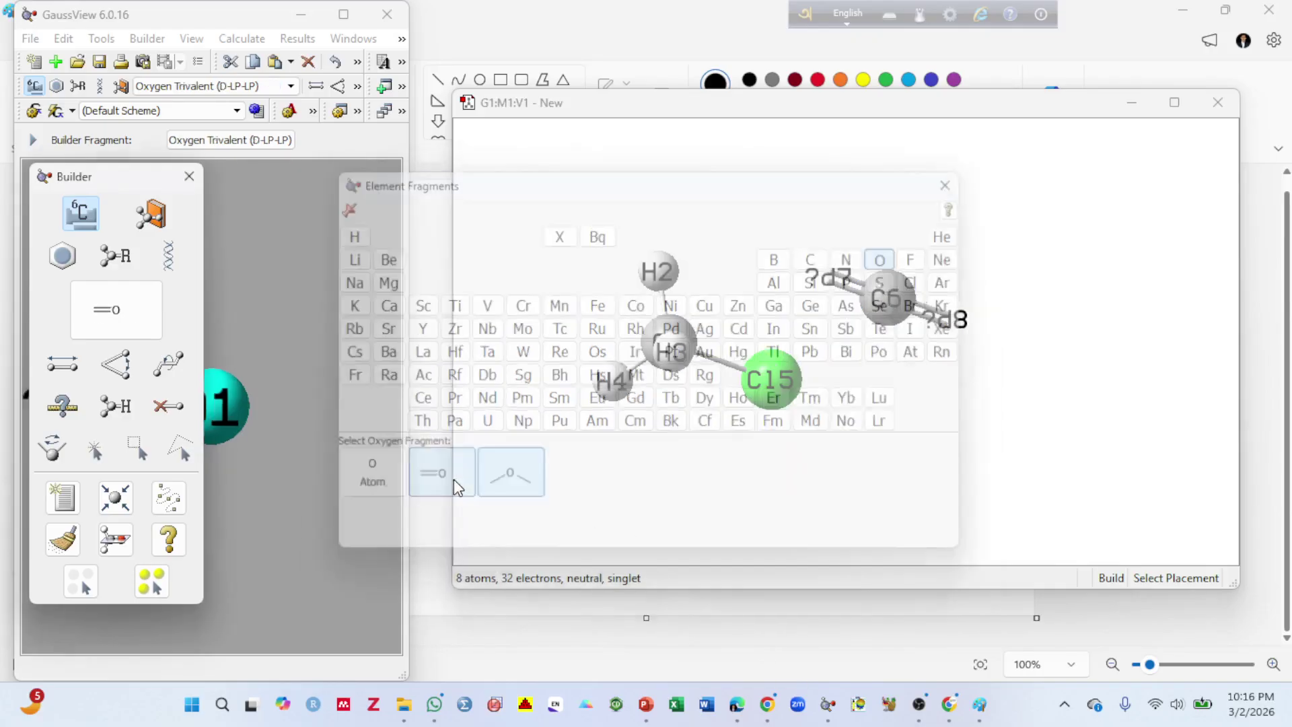
left_click(956, 335)
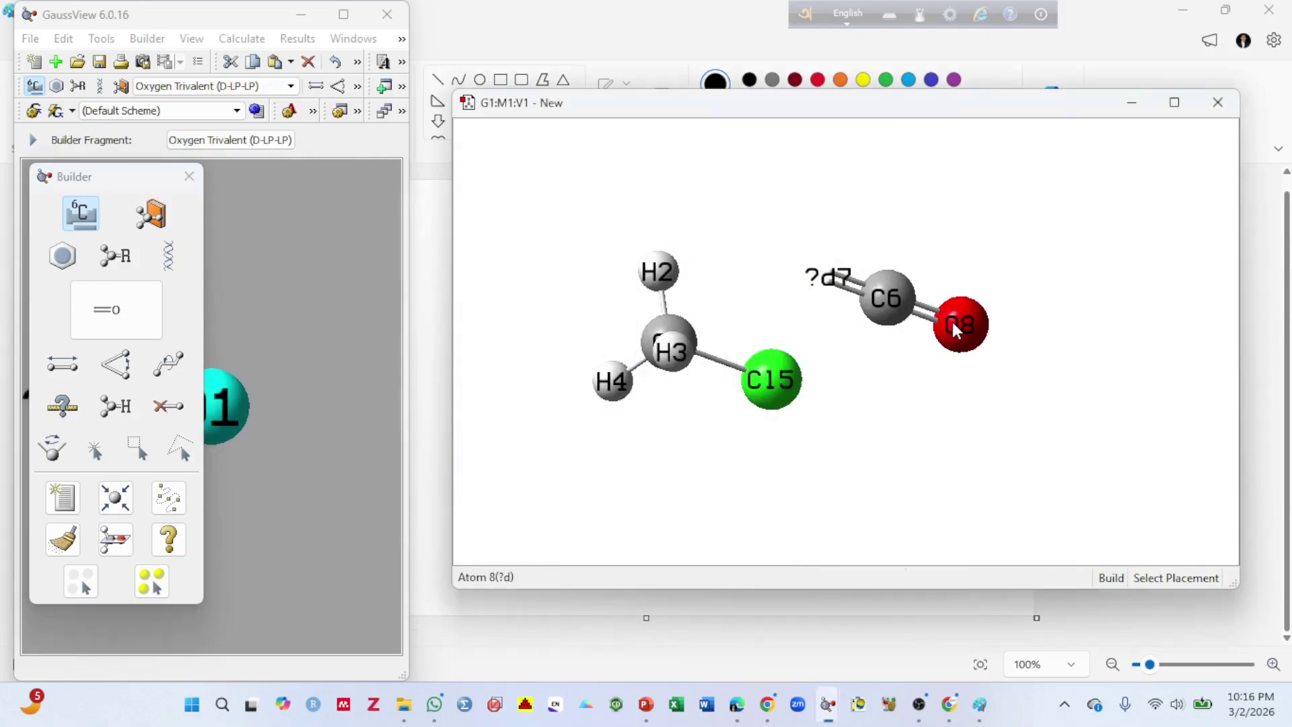
left_click(824, 283)
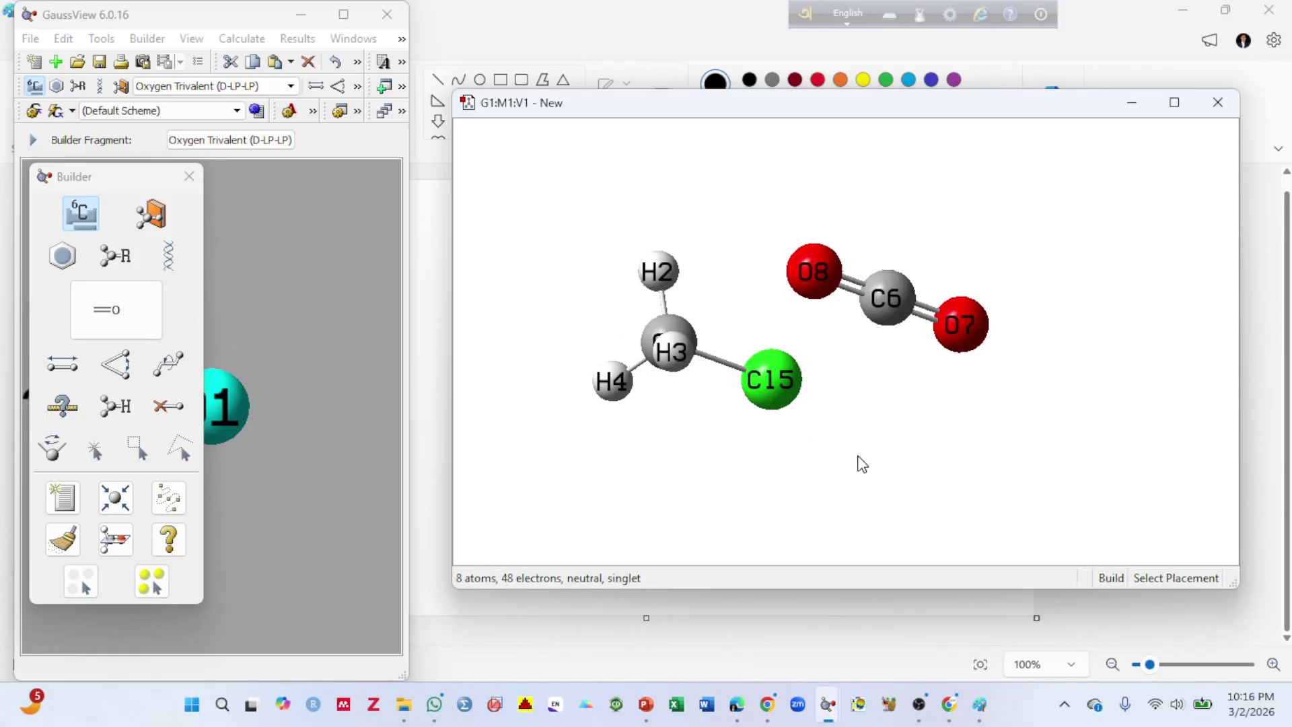
Step: Add a benzene ring fragment to the empty area above and beside the CO2 molecule
right_click_drag(828, 442, 895, 360)
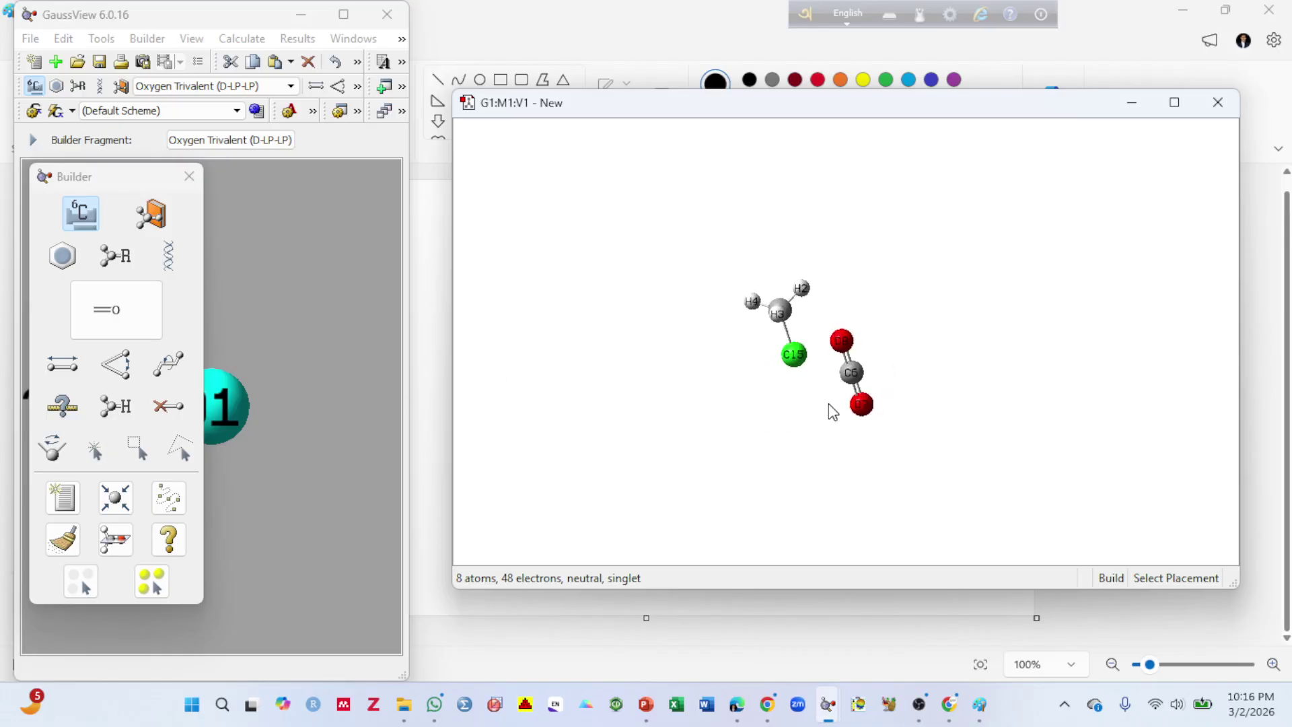
left_click(76, 263)
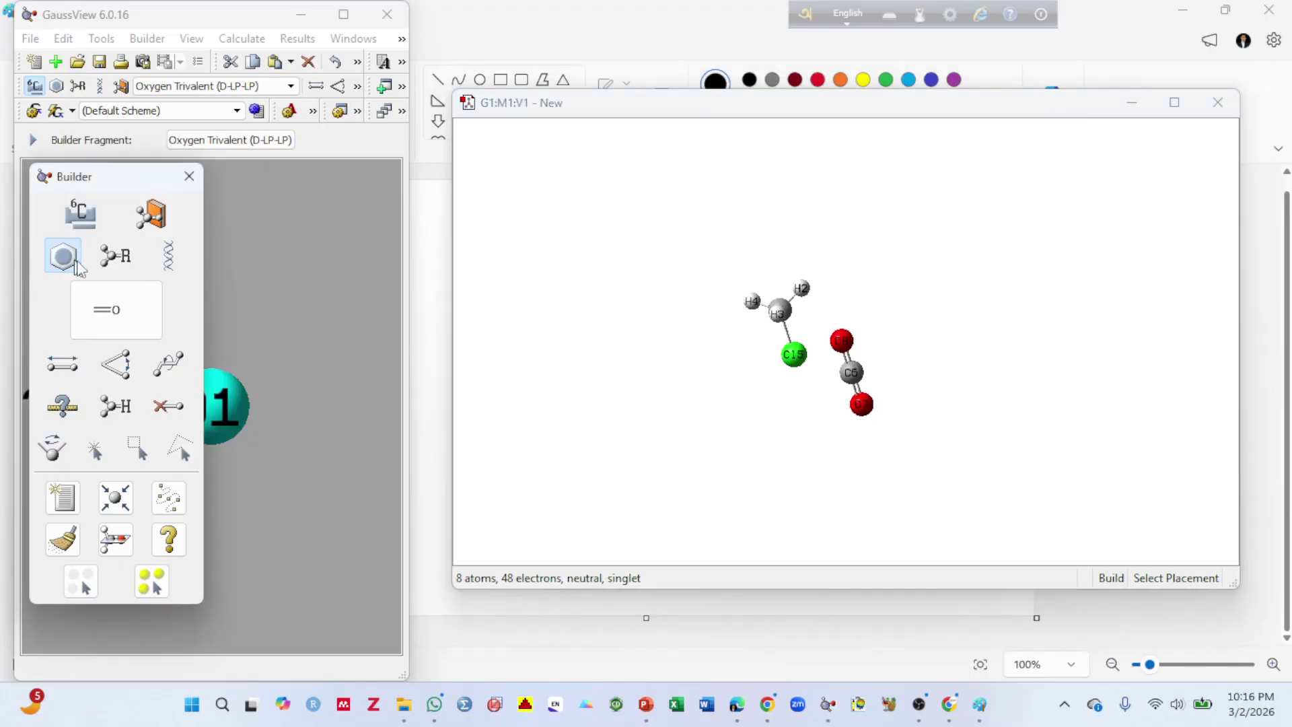
left_click(64, 264)
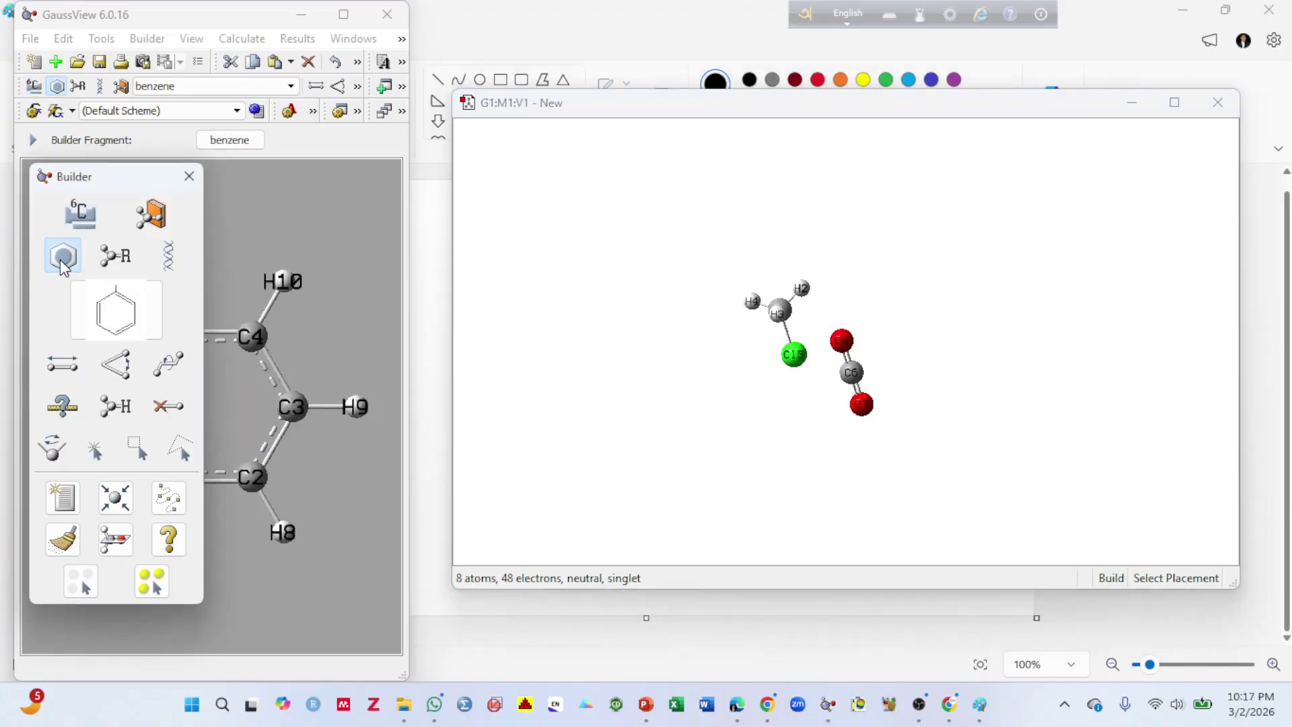
left_click(65, 264)
left_click_drag(496, 253, 405, 168)
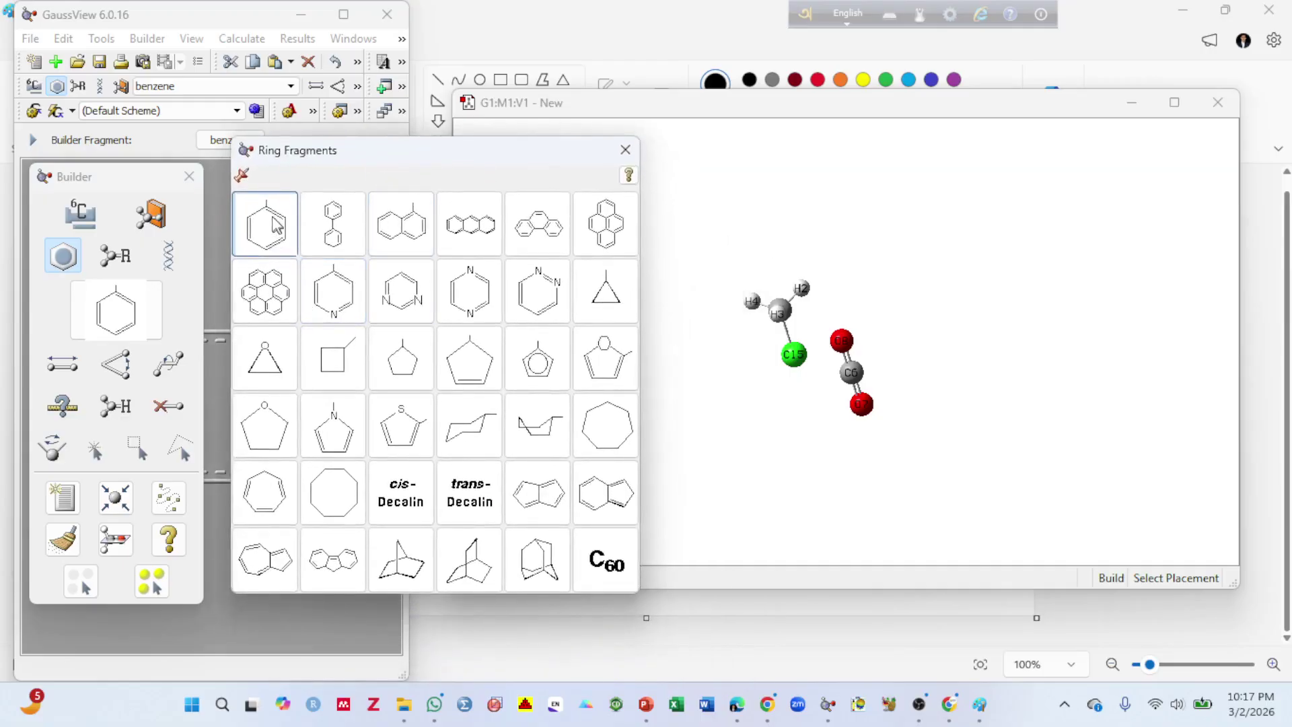
left_click(275, 226)
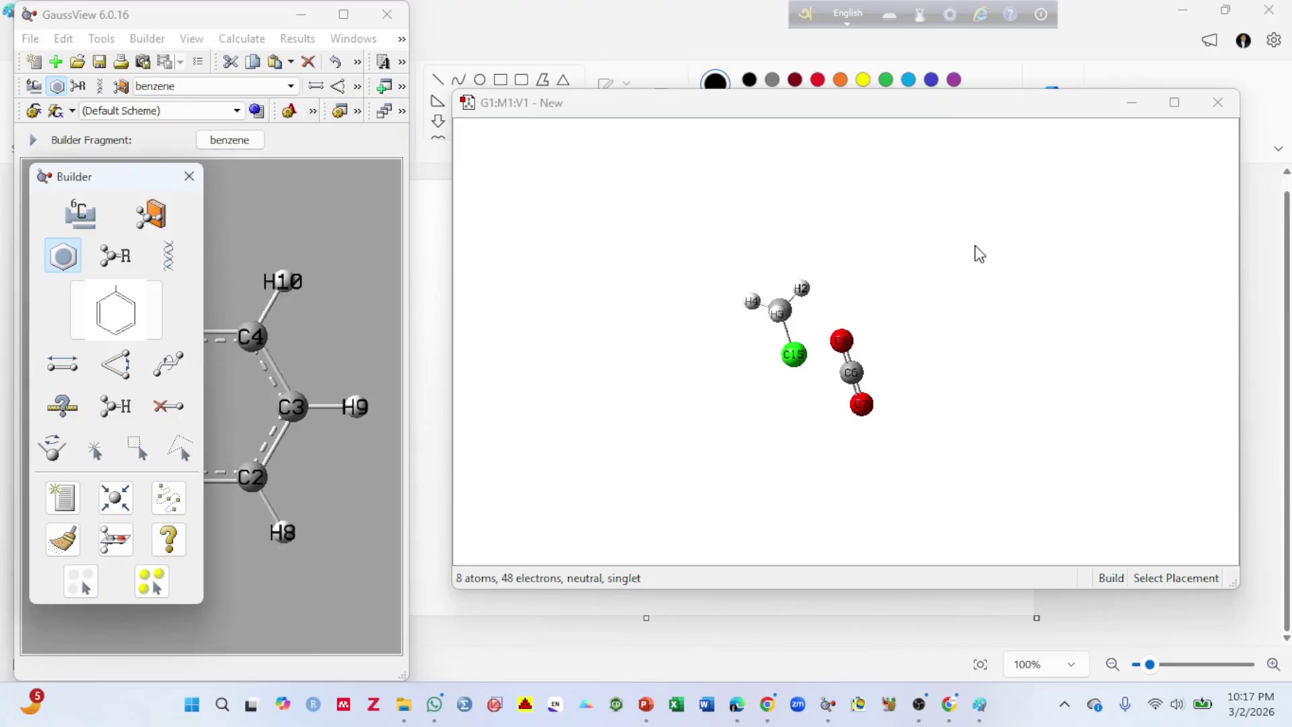
left_click(978, 251)
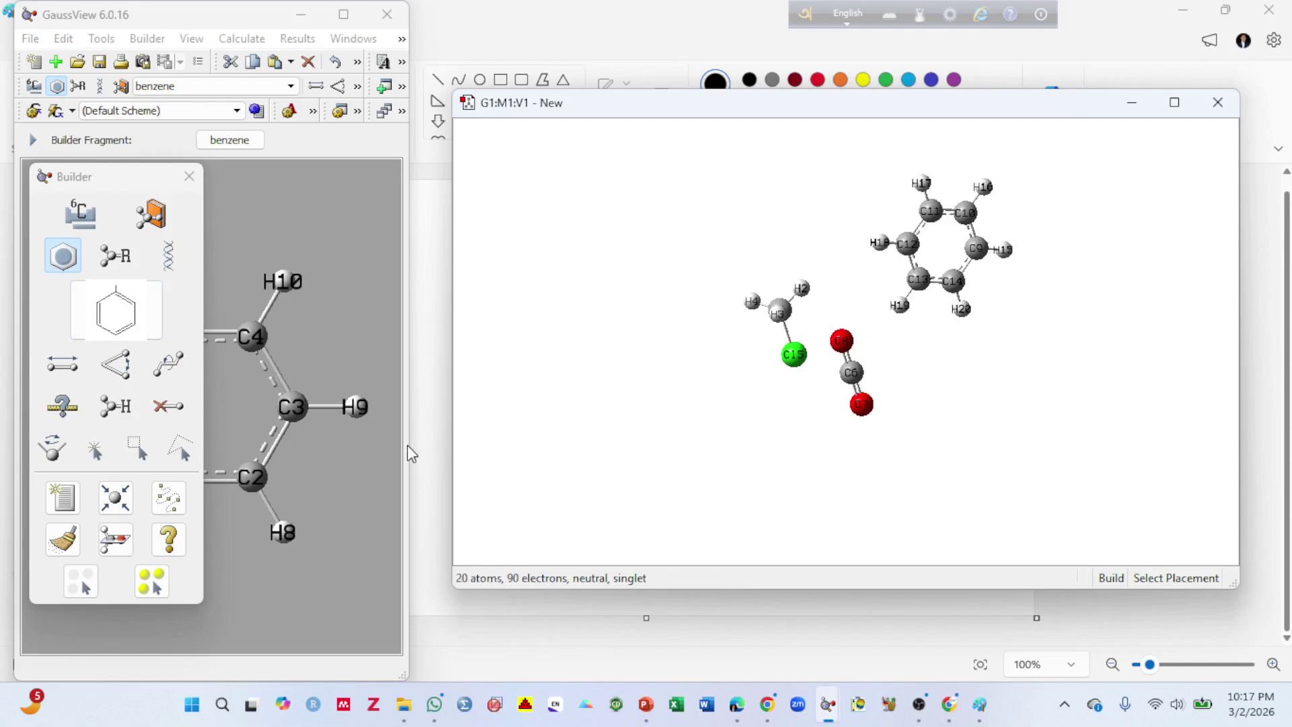
Step: Place six separate carbon atoms in a hexagonal arrangement beside the chloromethane, using the Carbon Atom fragment
left_click(88, 213)
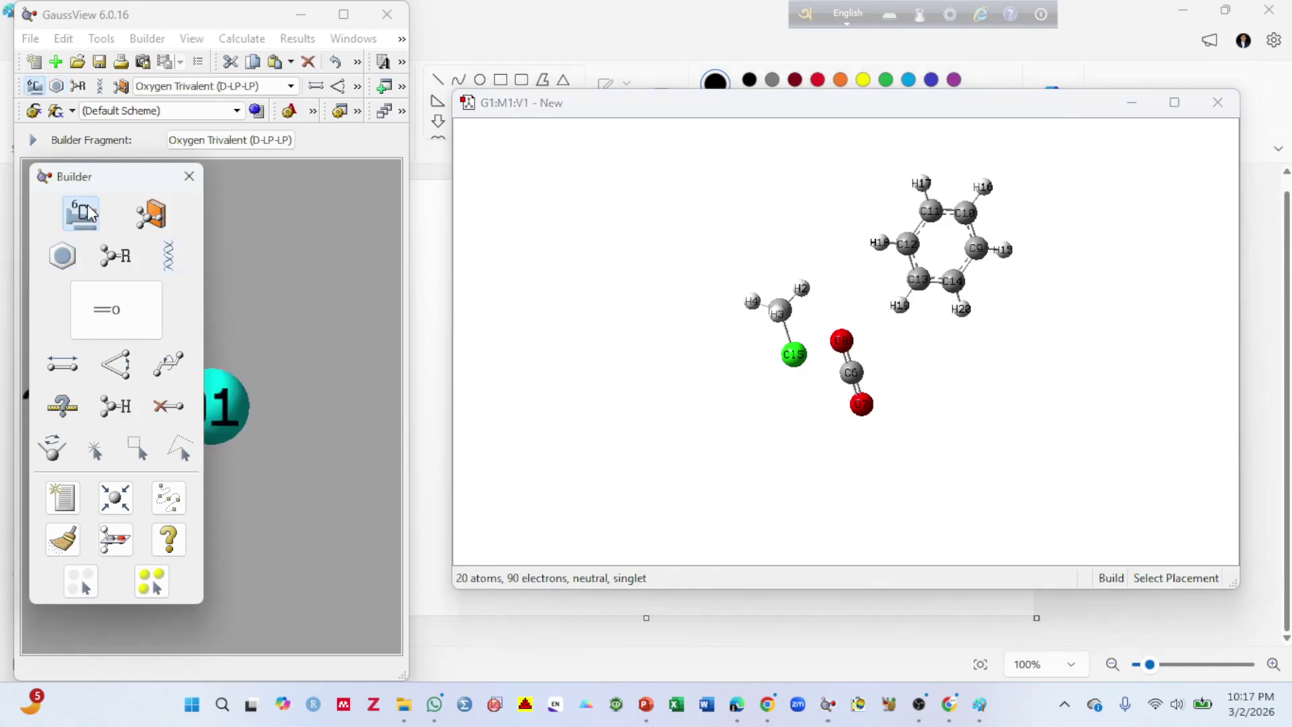
left_click(84, 214)
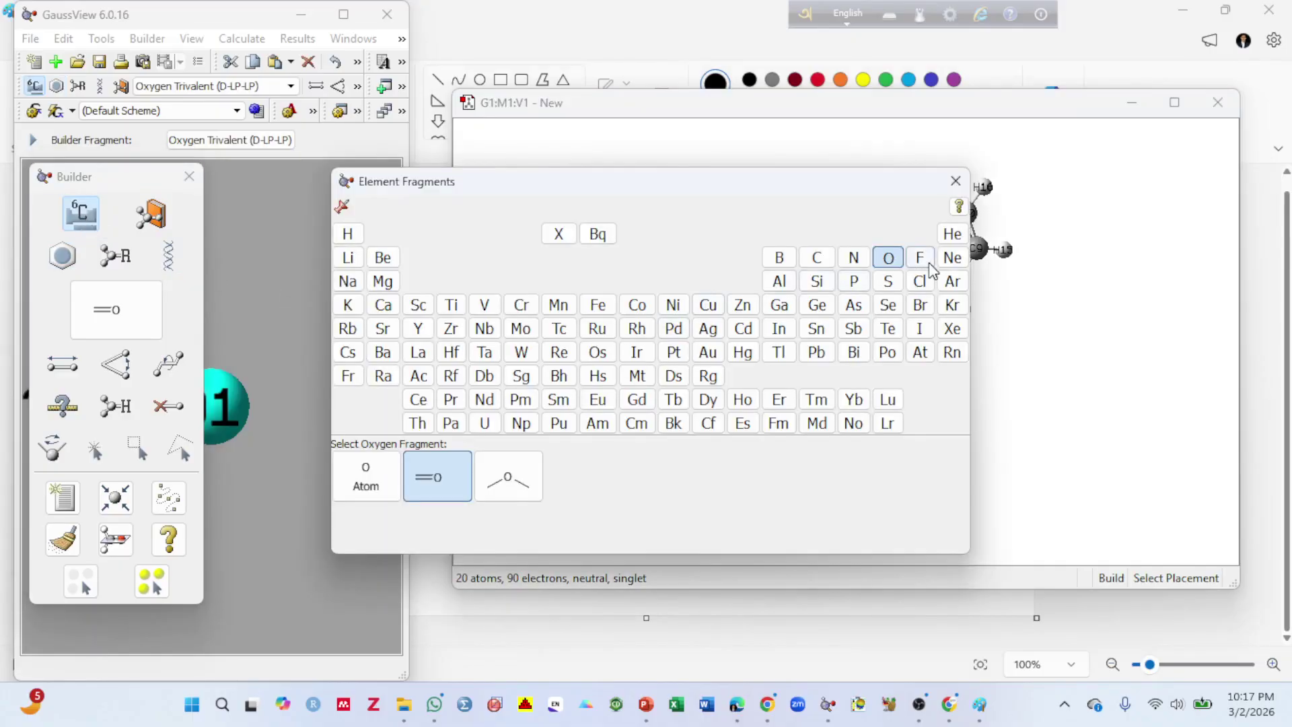
left_click(815, 266)
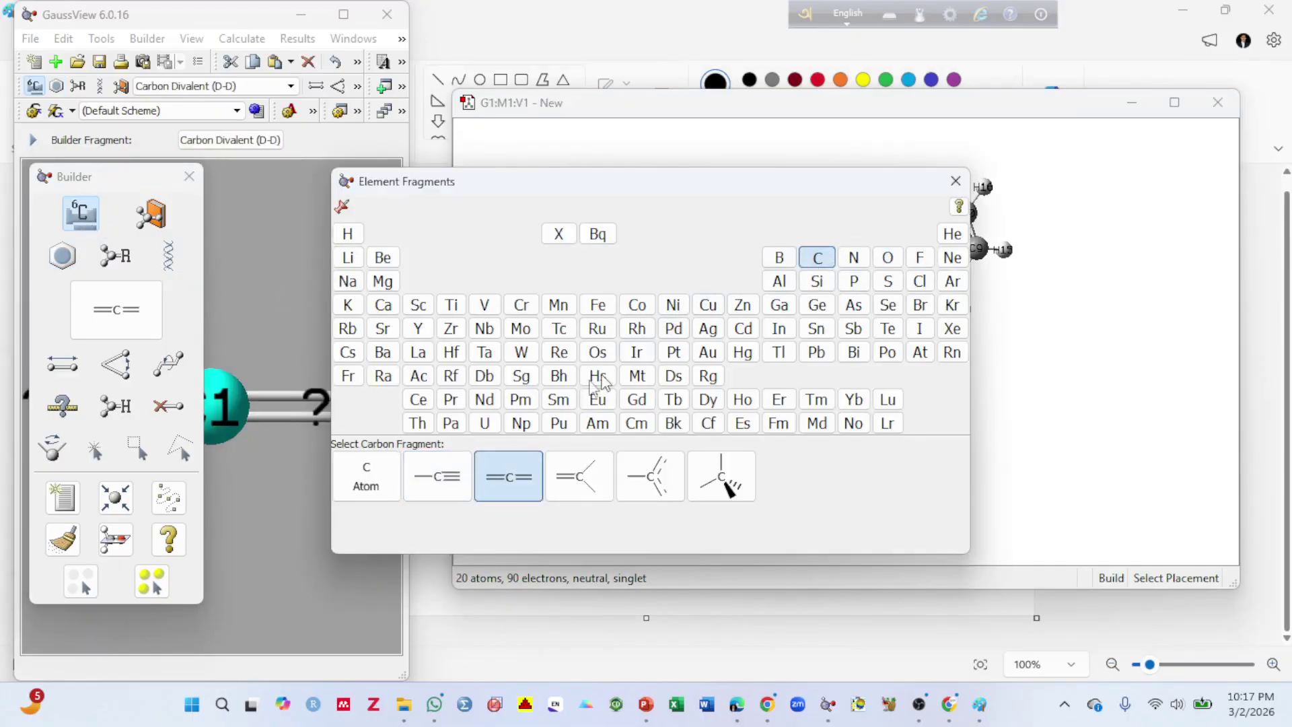
left_click(366, 477)
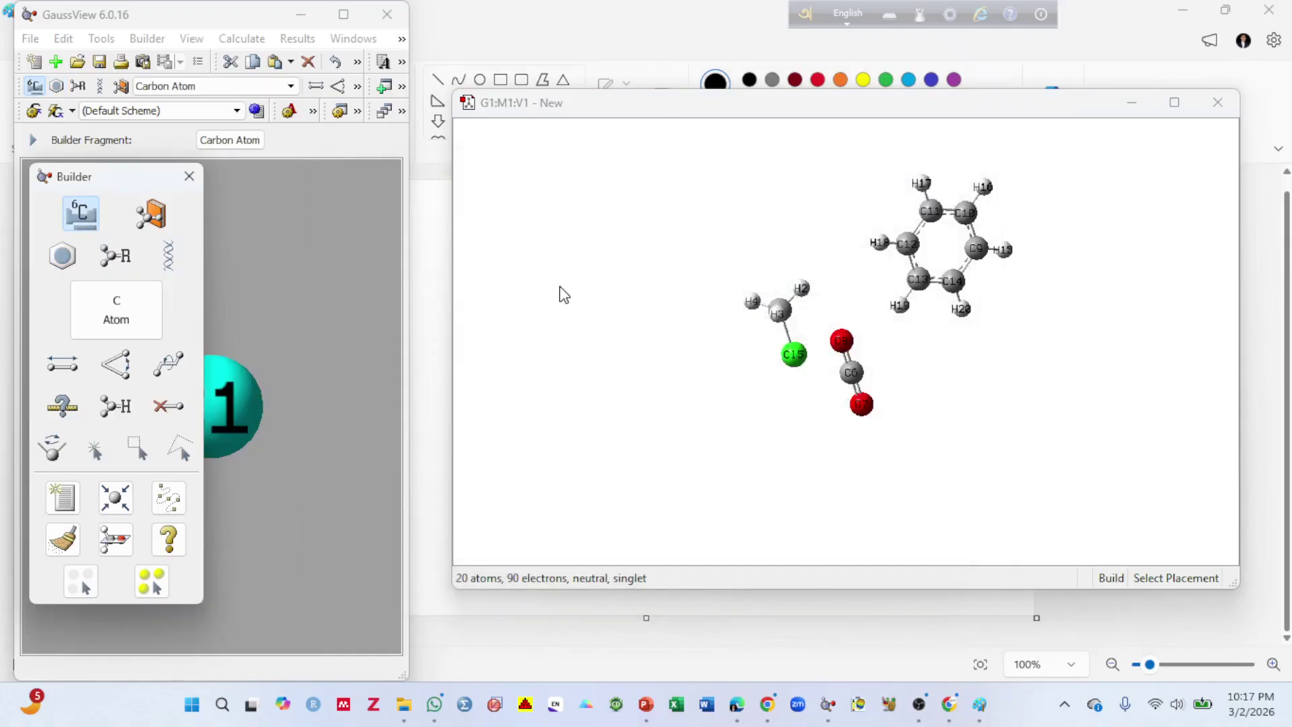
left_click(518, 281)
left_click(500, 357)
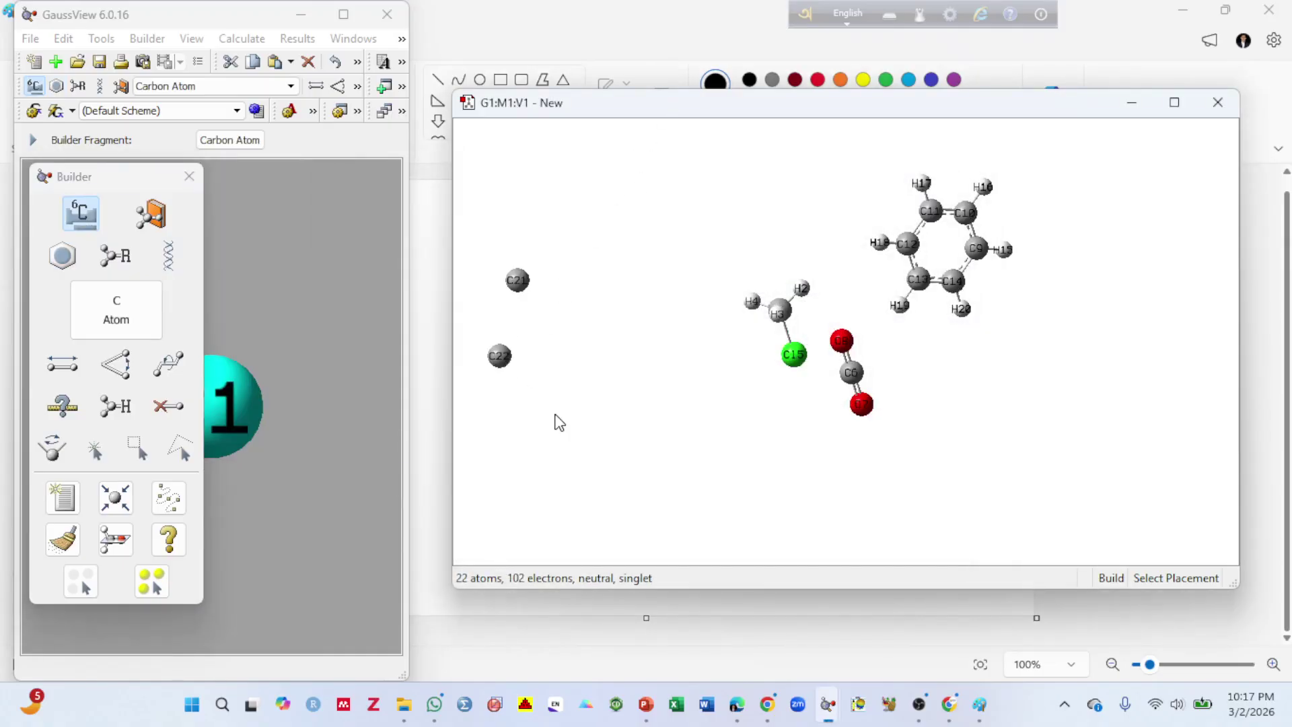
left_click(557, 400)
left_click(631, 362)
left_click(656, 282)
left_click(597, 236)
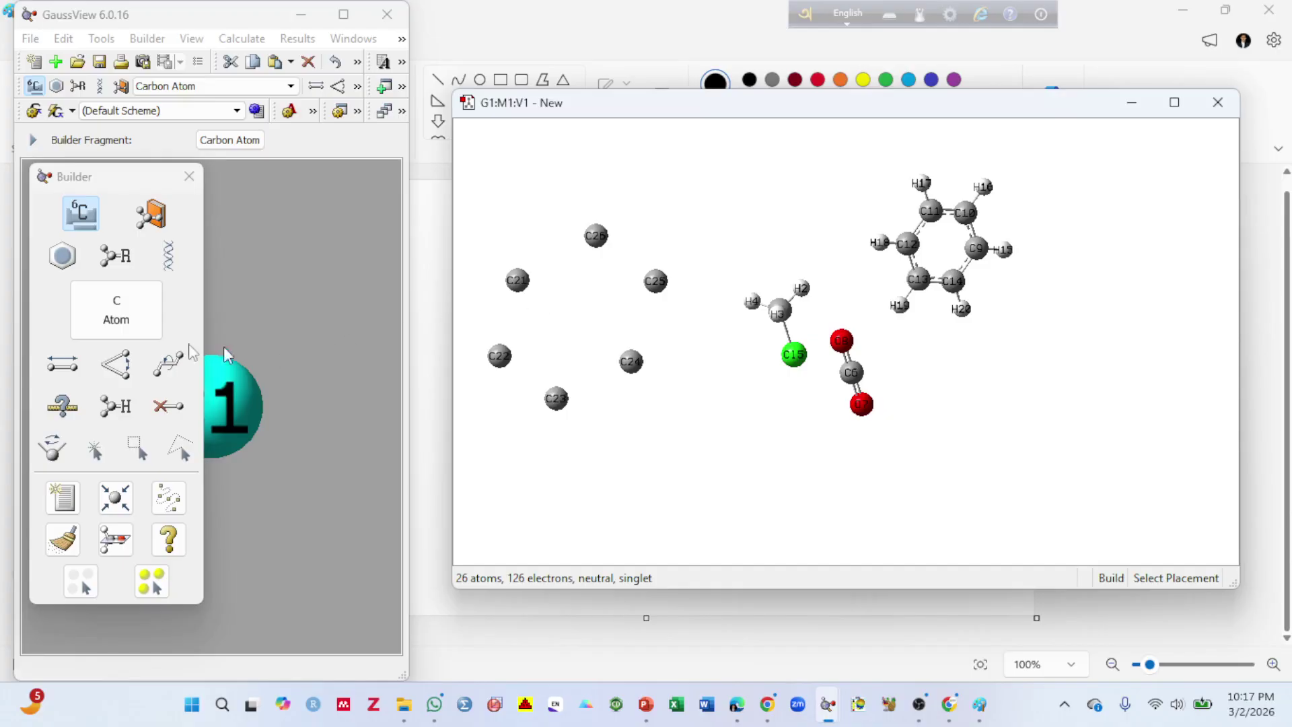
Step: Try to join loose carbons C21 and C26 with an aromatic bond using Modify Bond, moving the Builder palette clear of the bond dialog
left_click(63, 365)
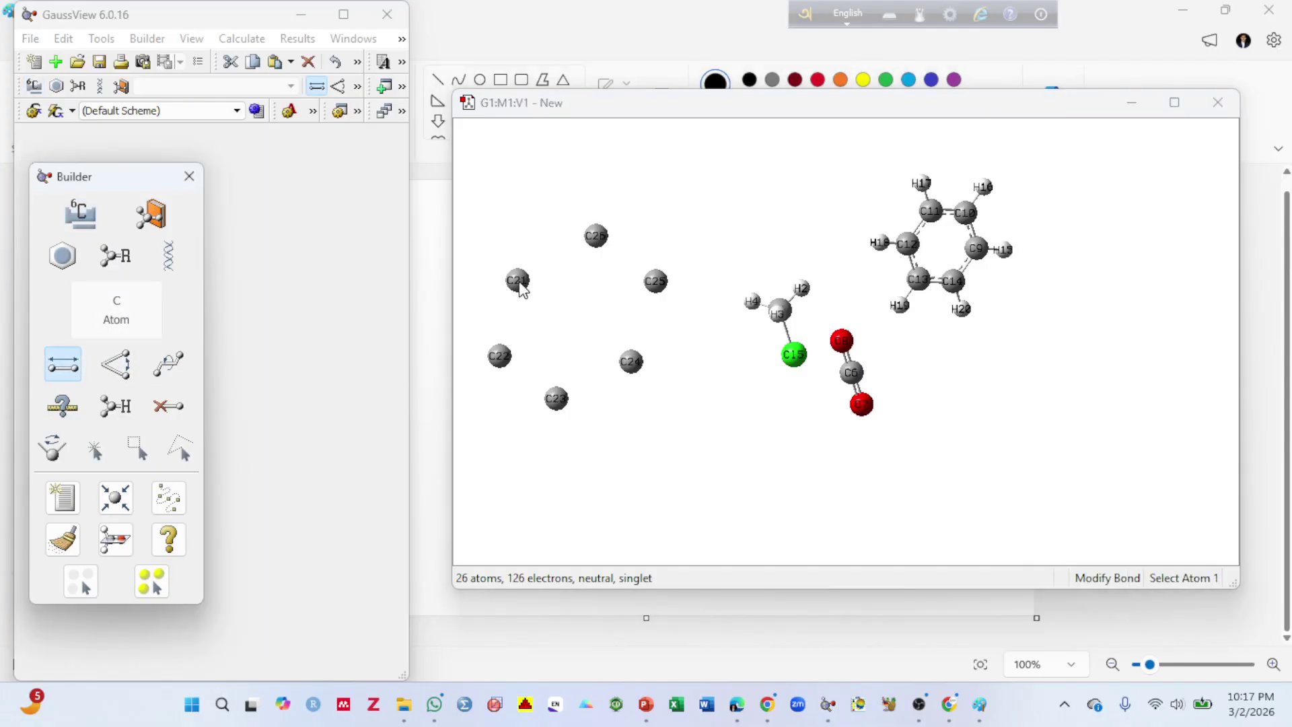
left_click(518, 280)
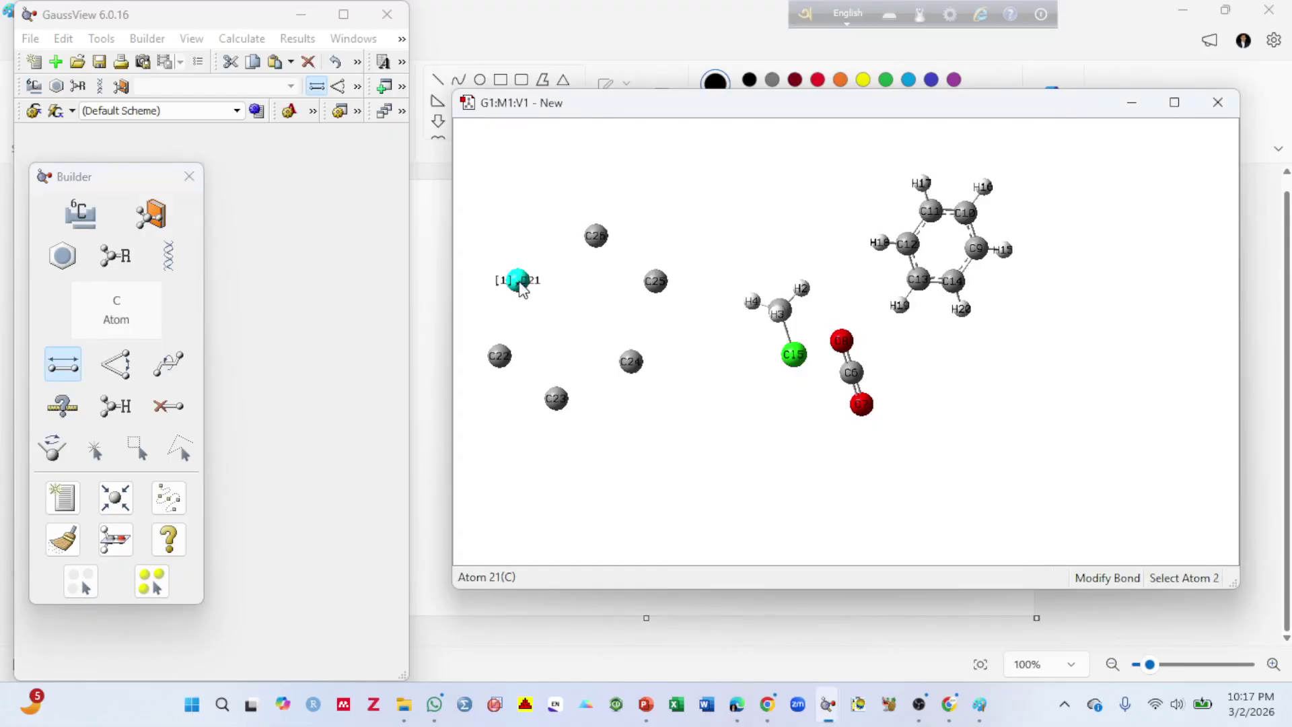
left_click(603, 242)
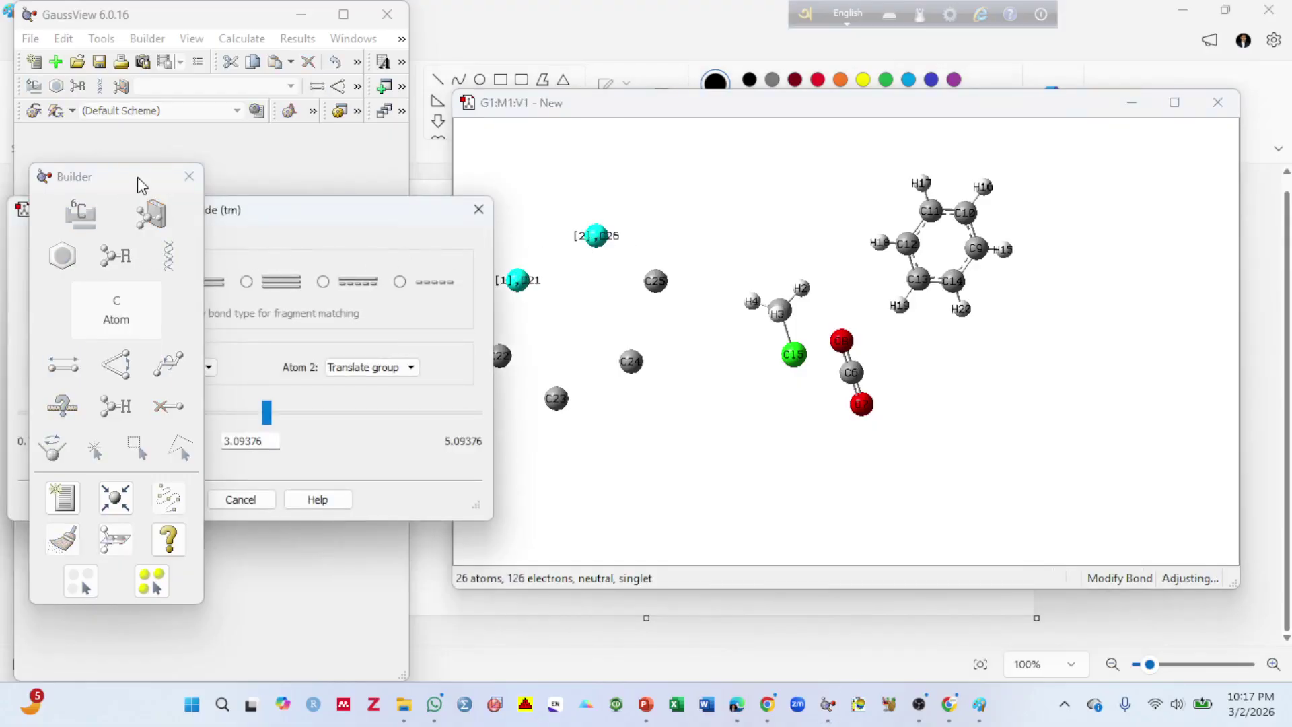
left_click_drag(137, 176, 1248, 195)
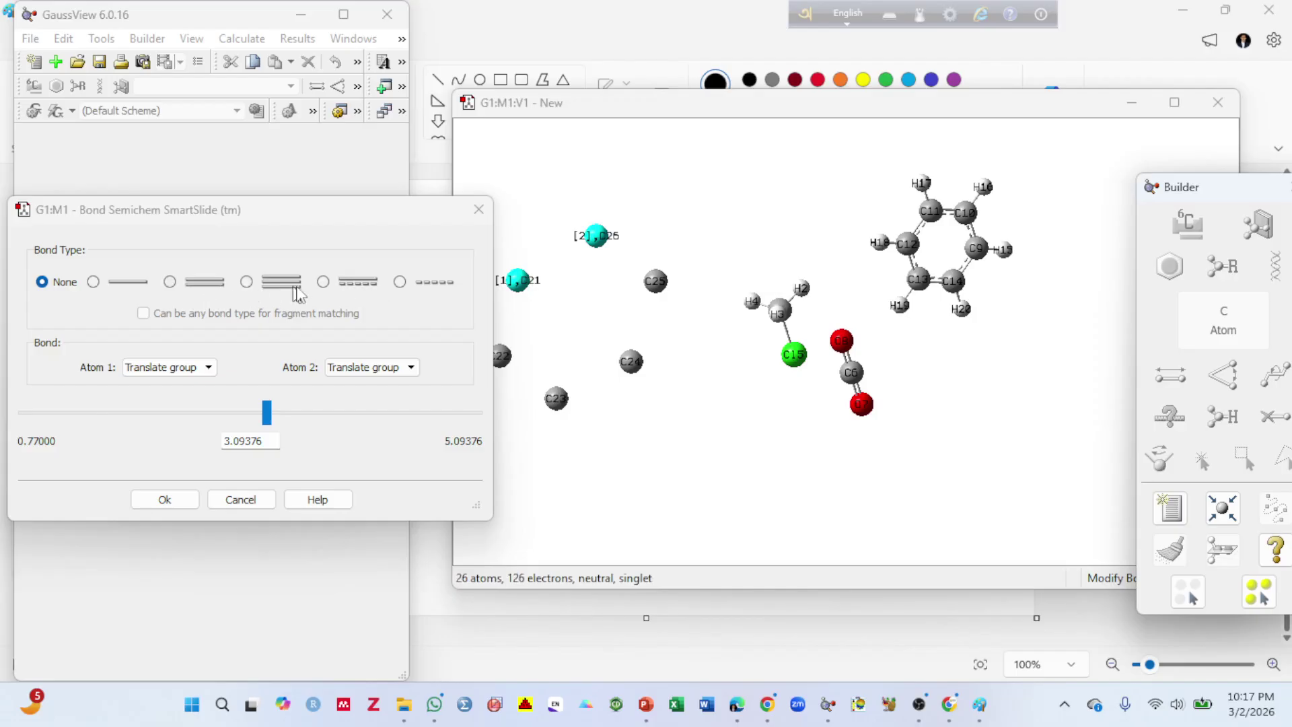
left_click(323, 282)
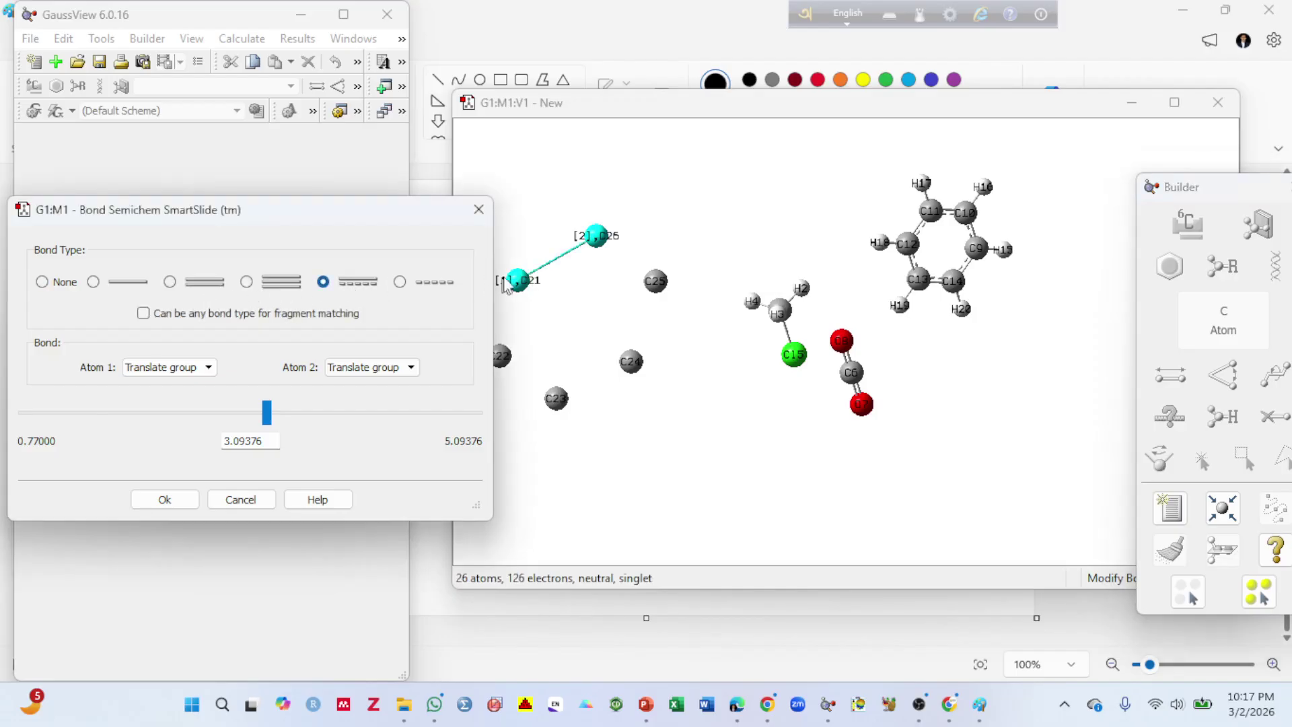
left_click(545, 268)
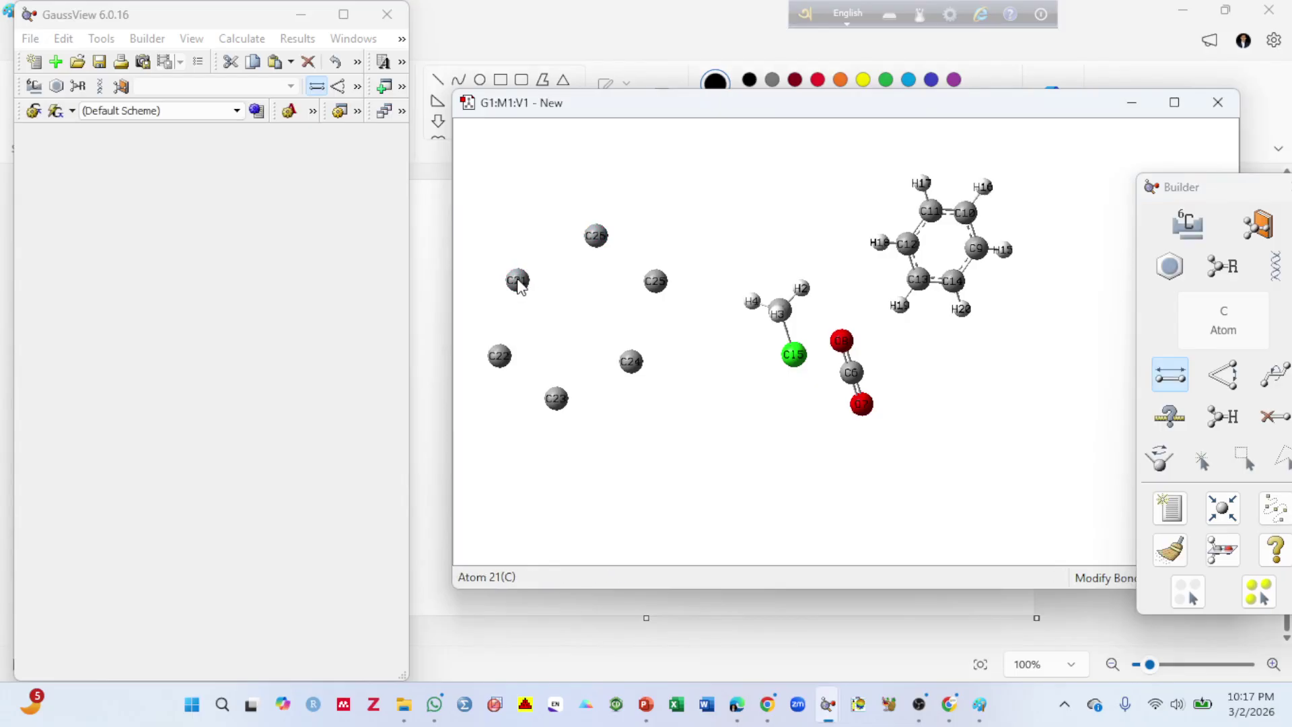
left_click(519, 282)
left_click(596, 237)
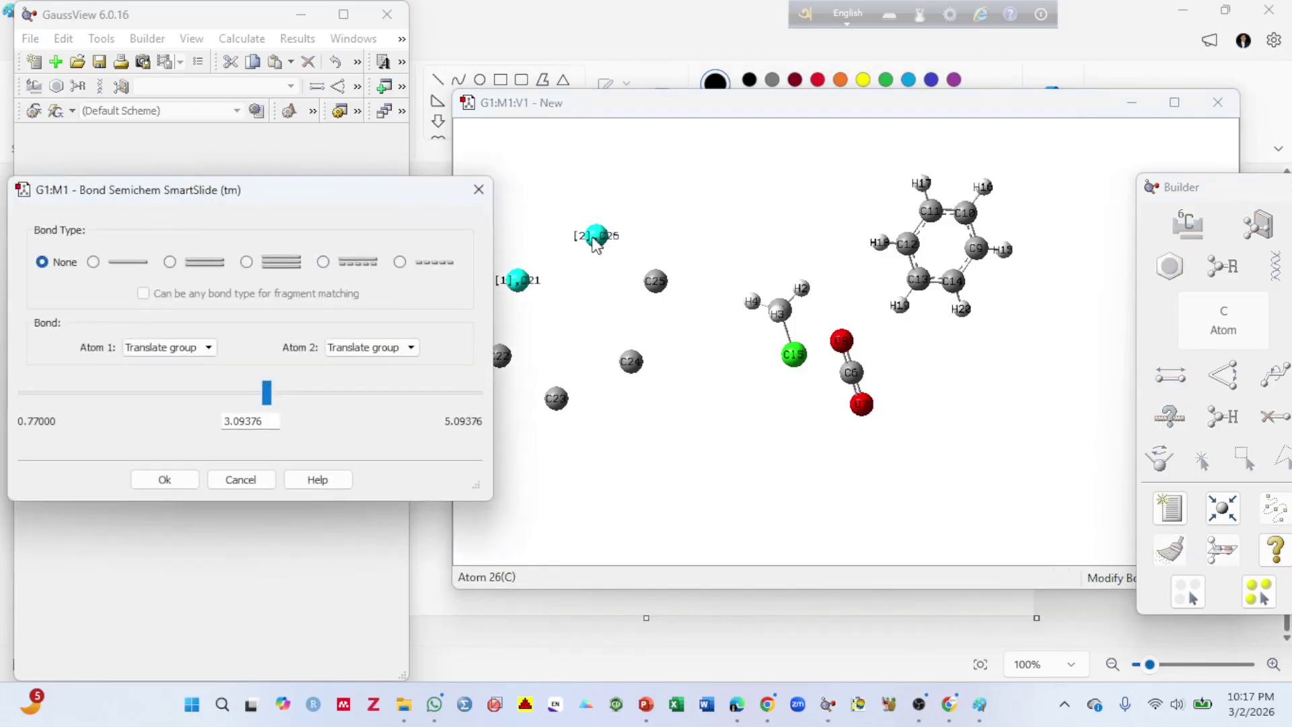
left_click(335, 260)
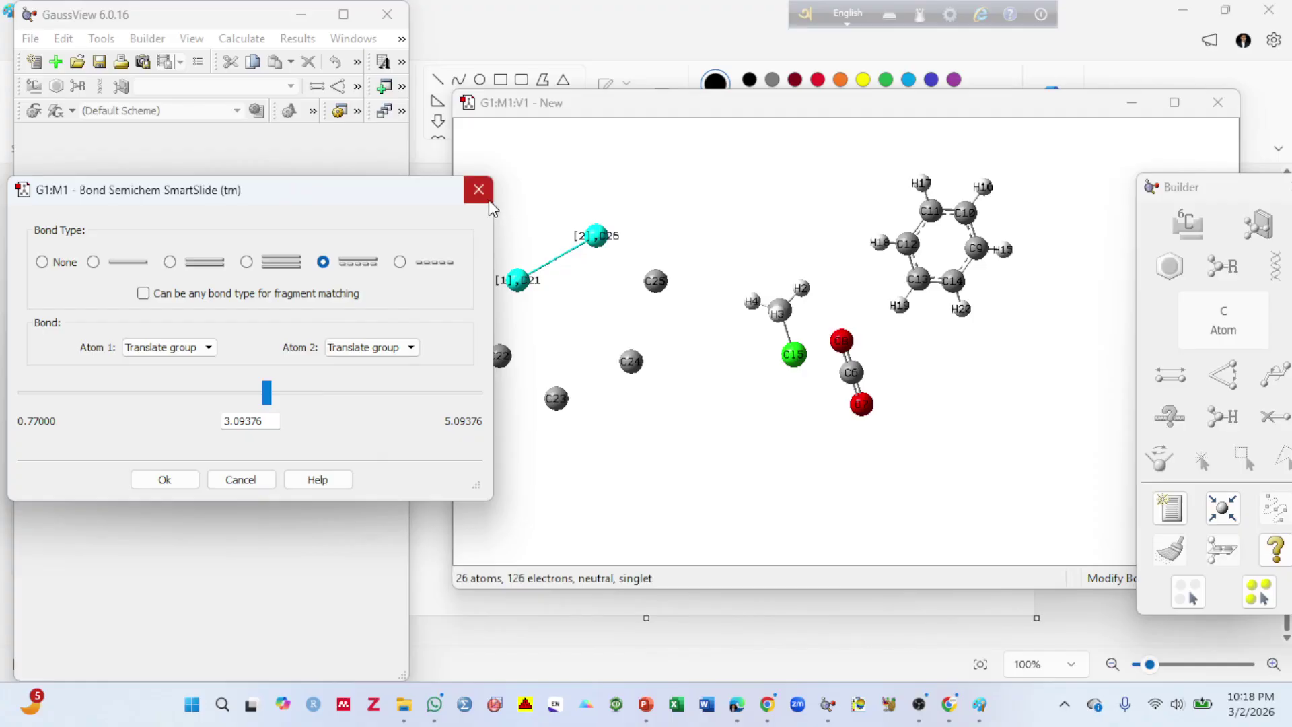
left_click(335, 63)
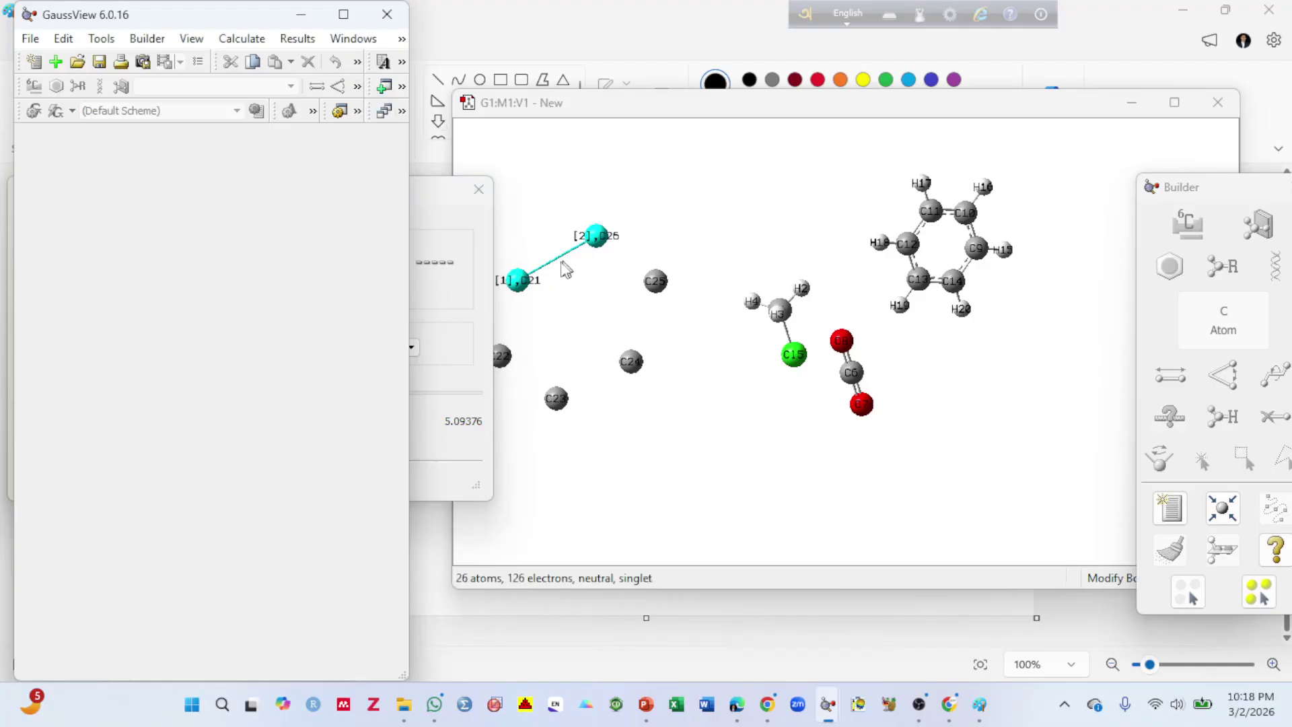
left_click(477, 192)
left_click(477, 192)
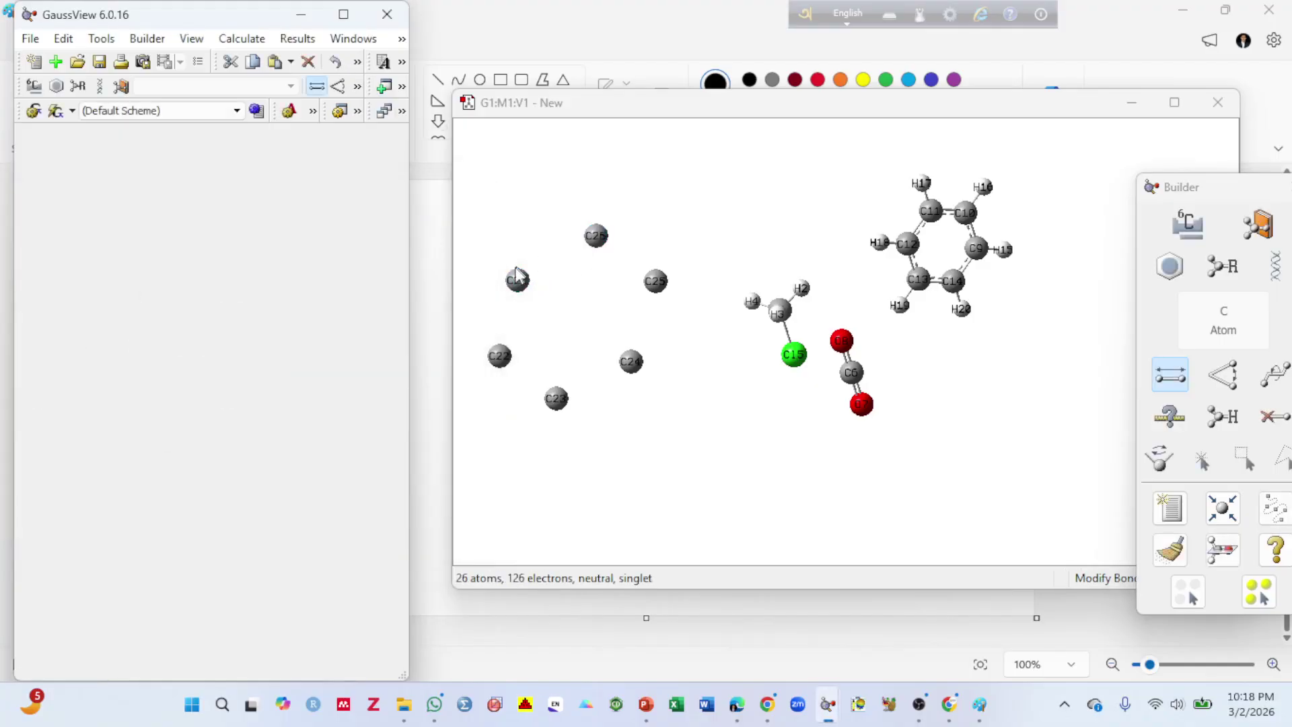
Step: Use Modify Bond to join carbons C21 and C26 with a double bond and C22 and C21 with a single bond
left_click(518, 280)
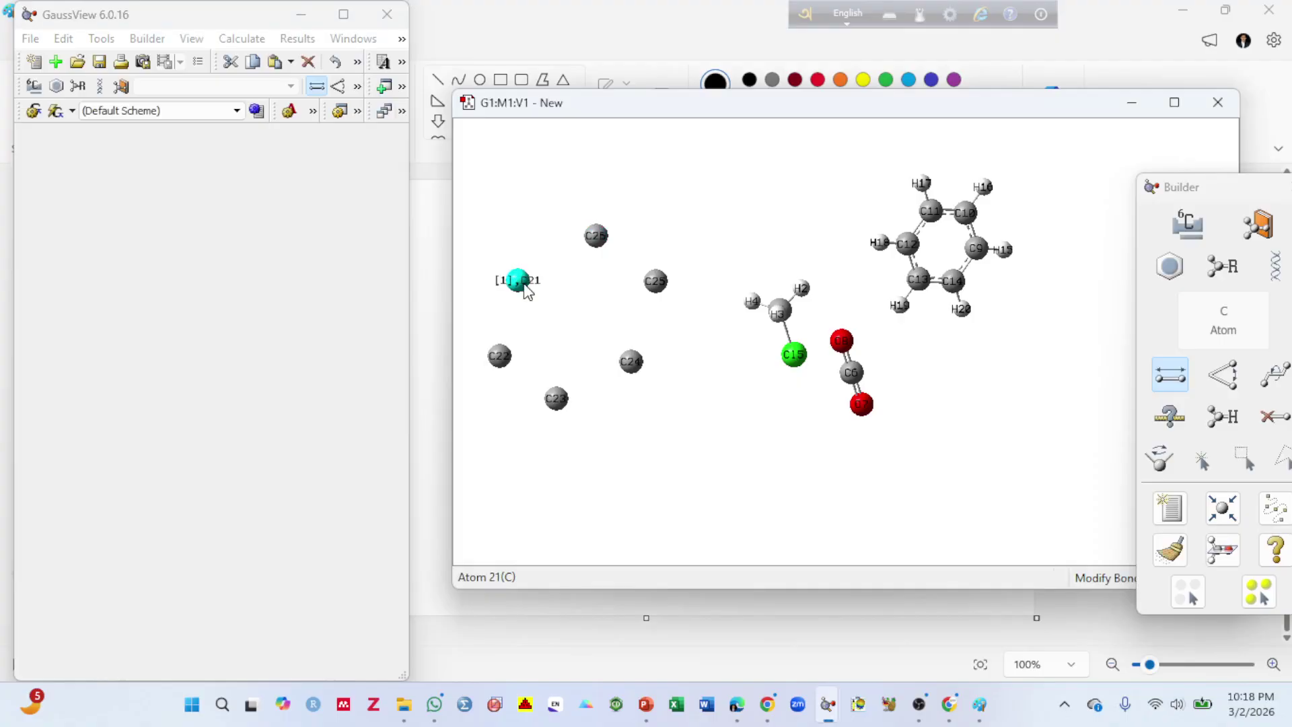
left_click(595, 237)
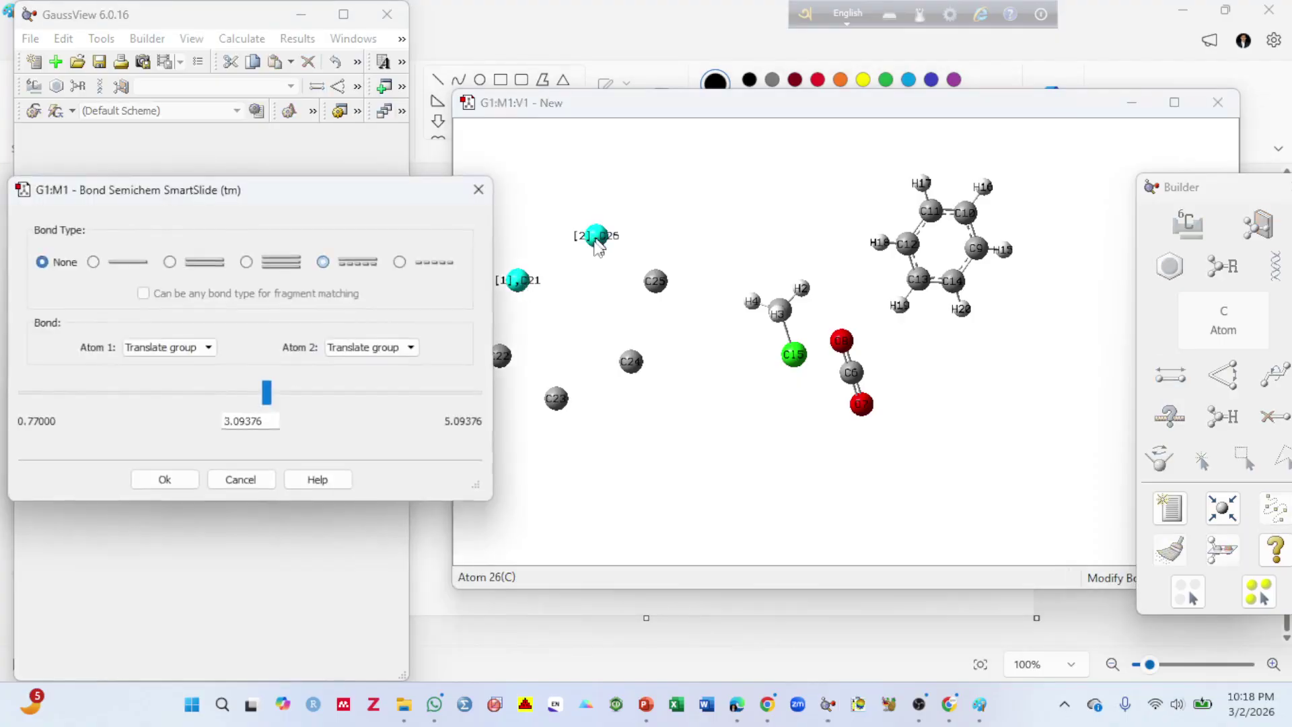
left_click(176, 263)
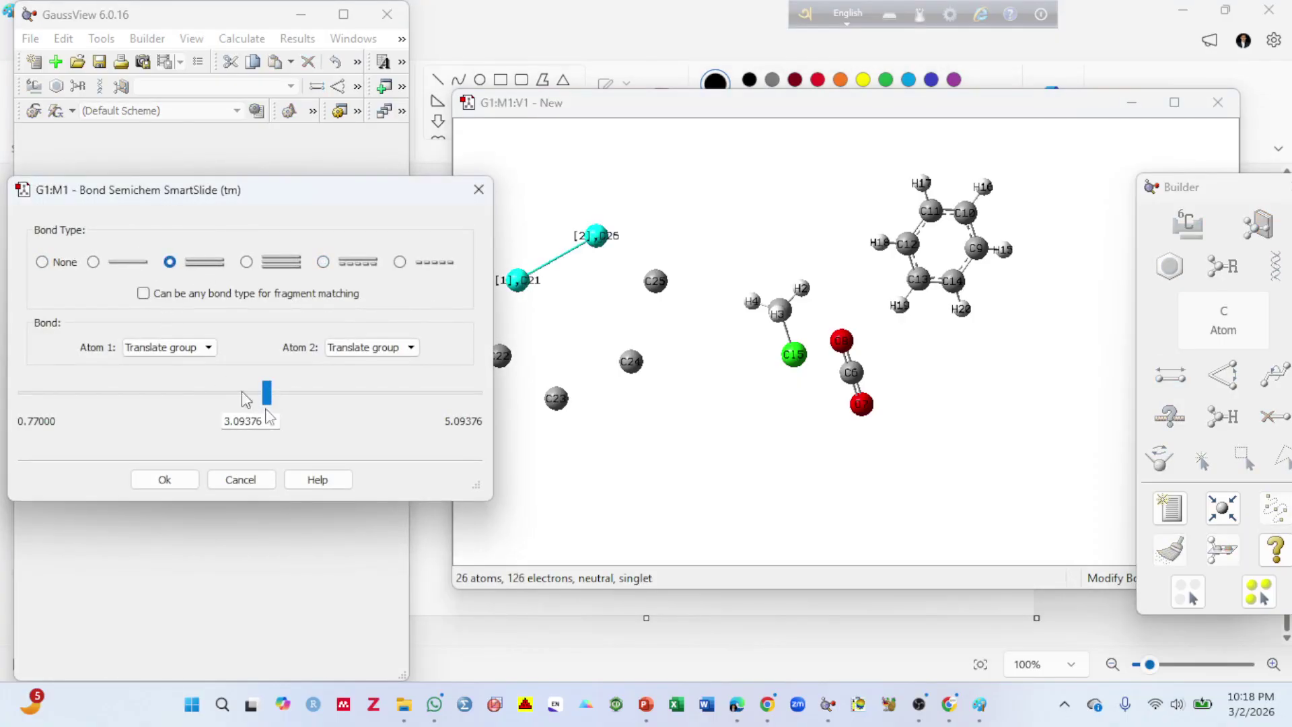
left_click(180, 480)
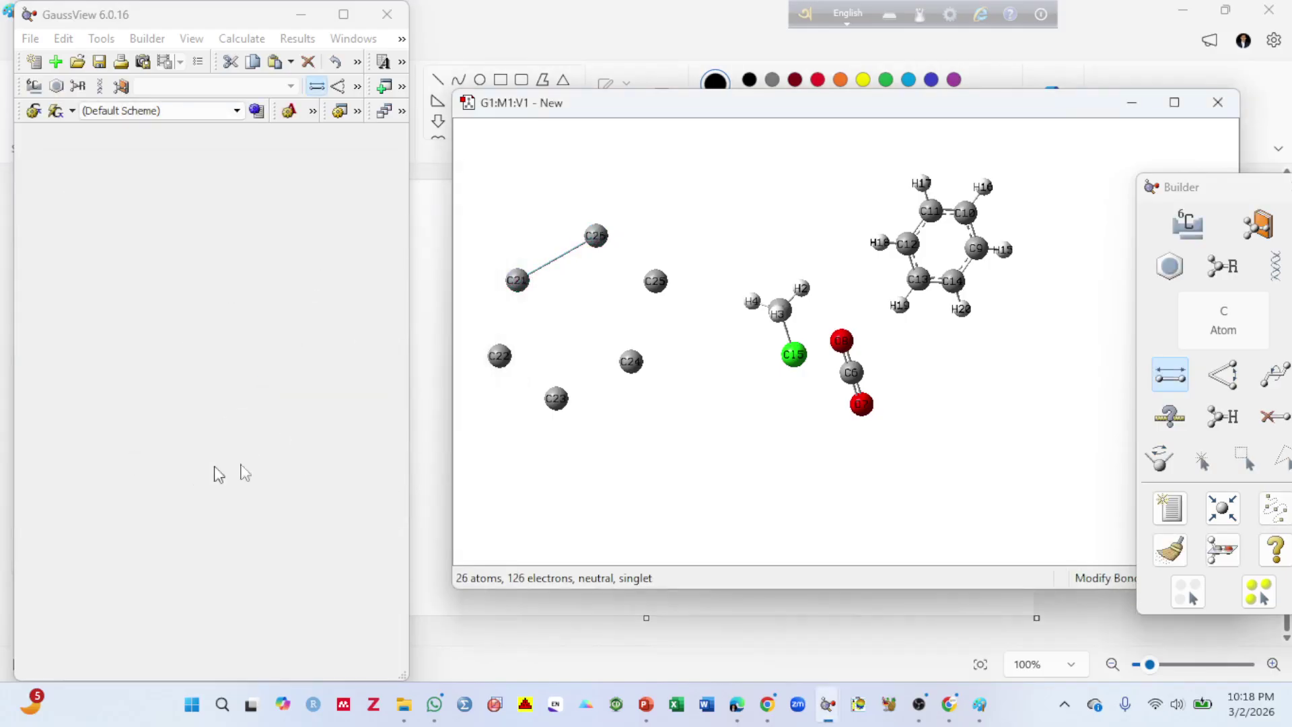
left_click(499, 356)
left_click(517, 280)
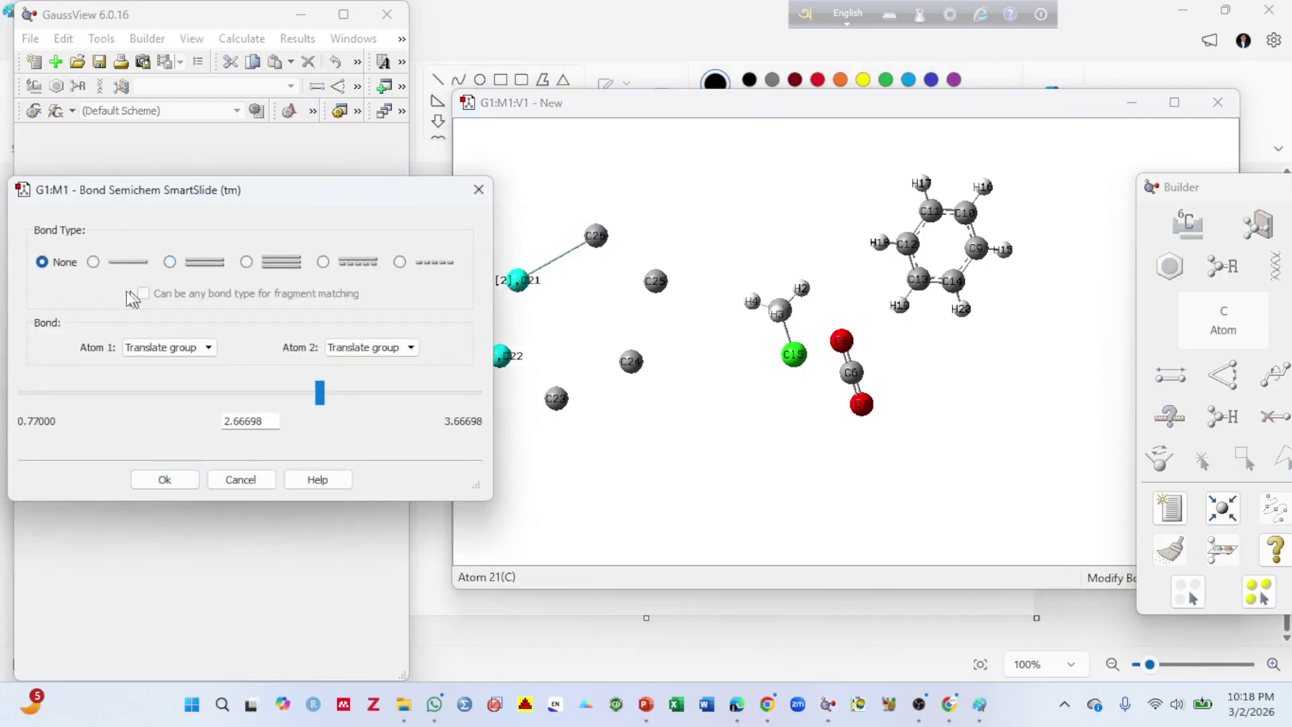
left_click(94, 263)
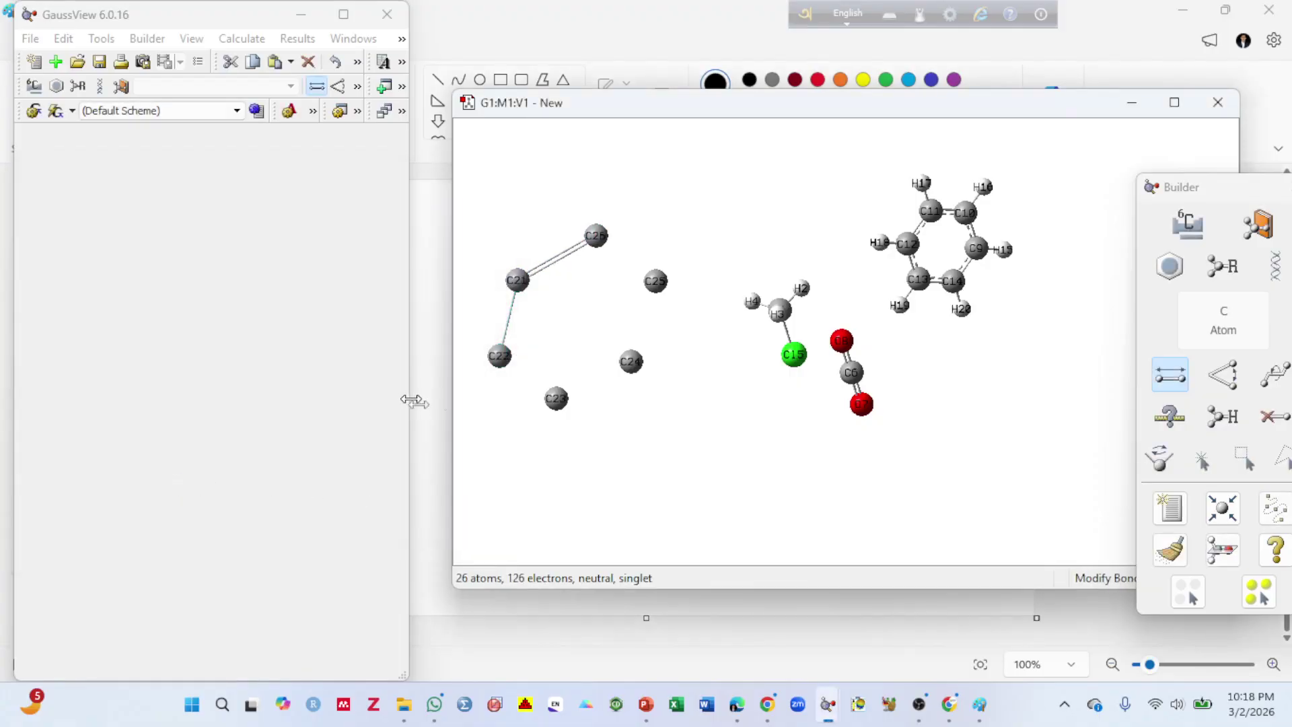
left_click(499, 357)
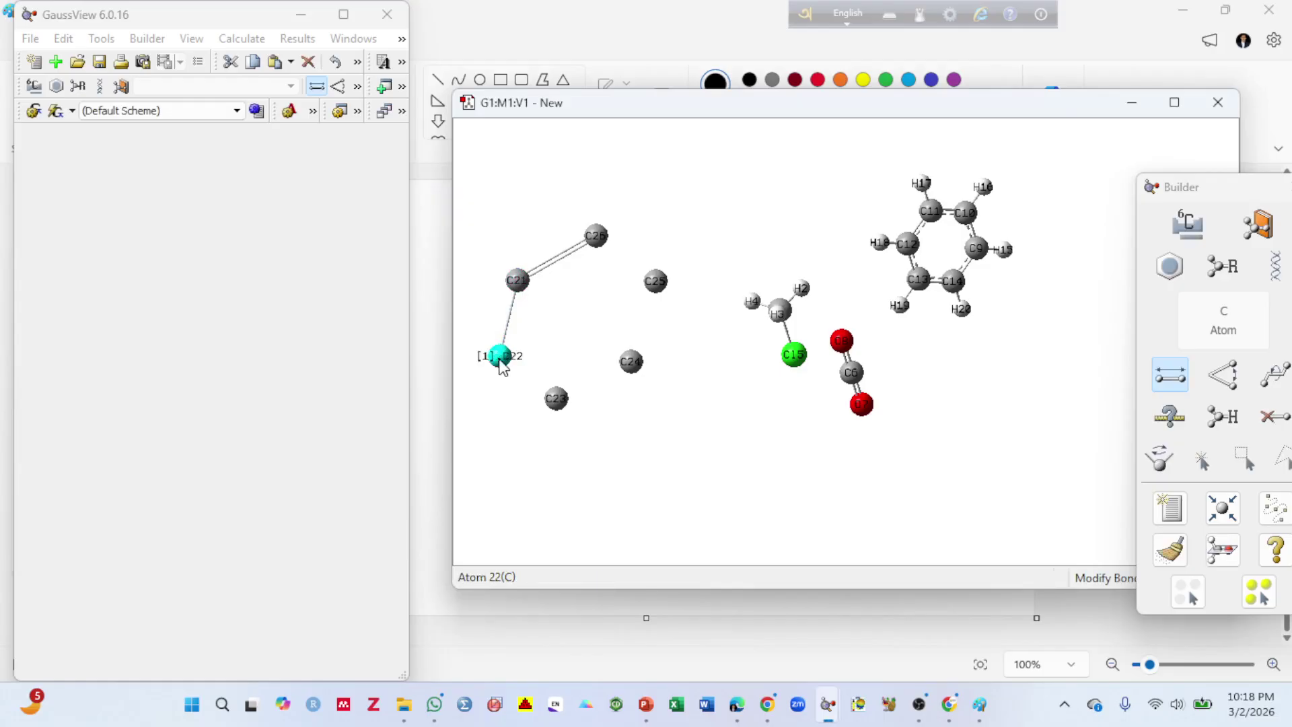
left_click(558, 401)
left_click(174, 263)
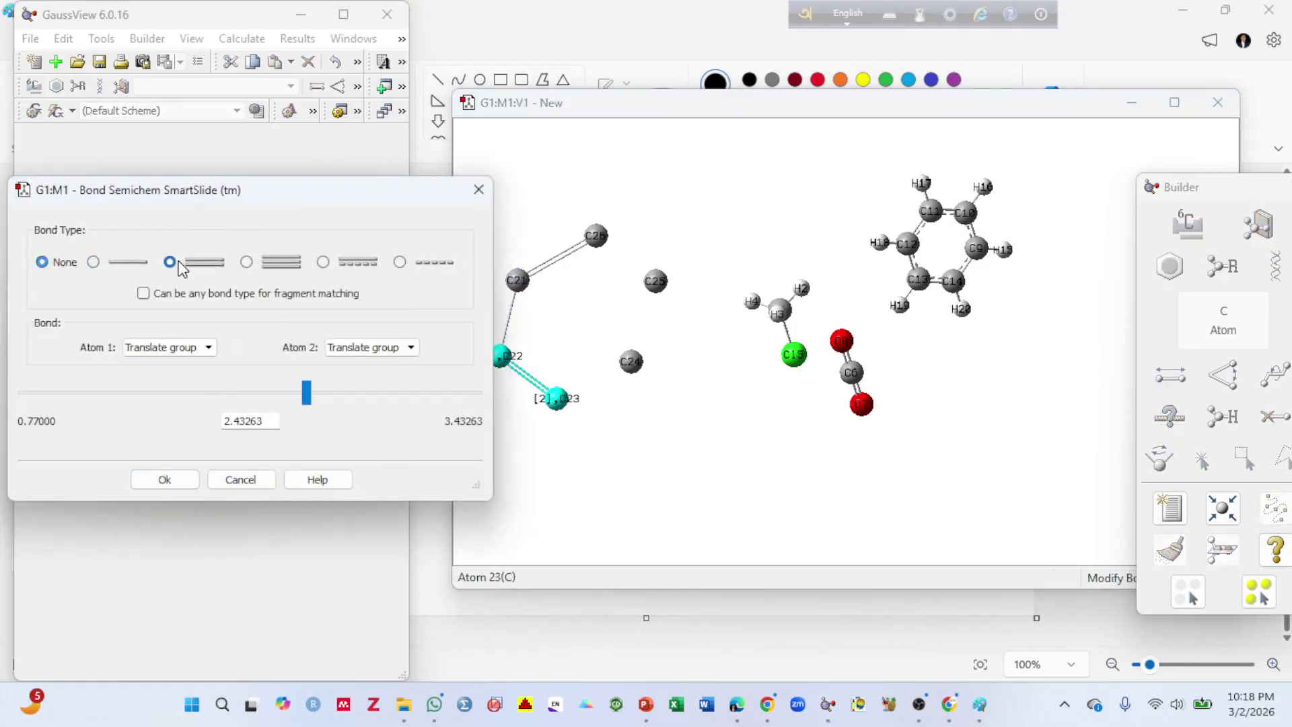
key("Escape")
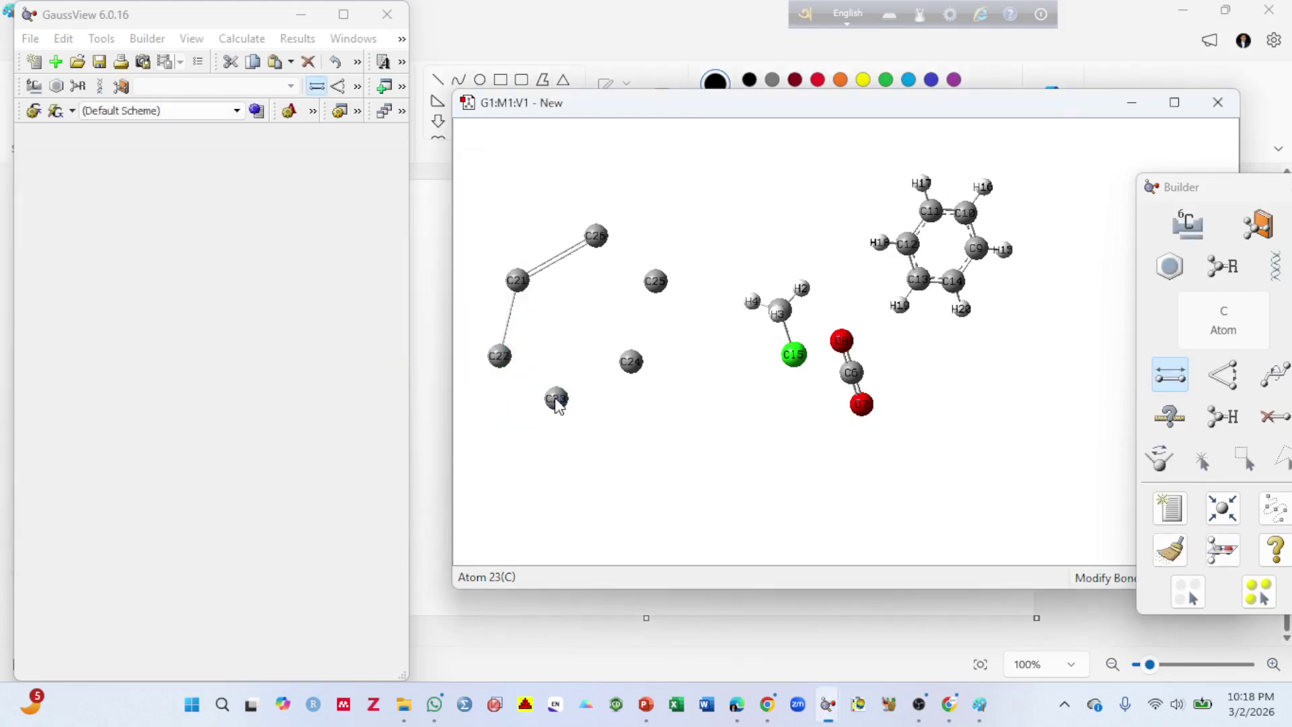
left_click(556, 401)
left_click(501, 356)
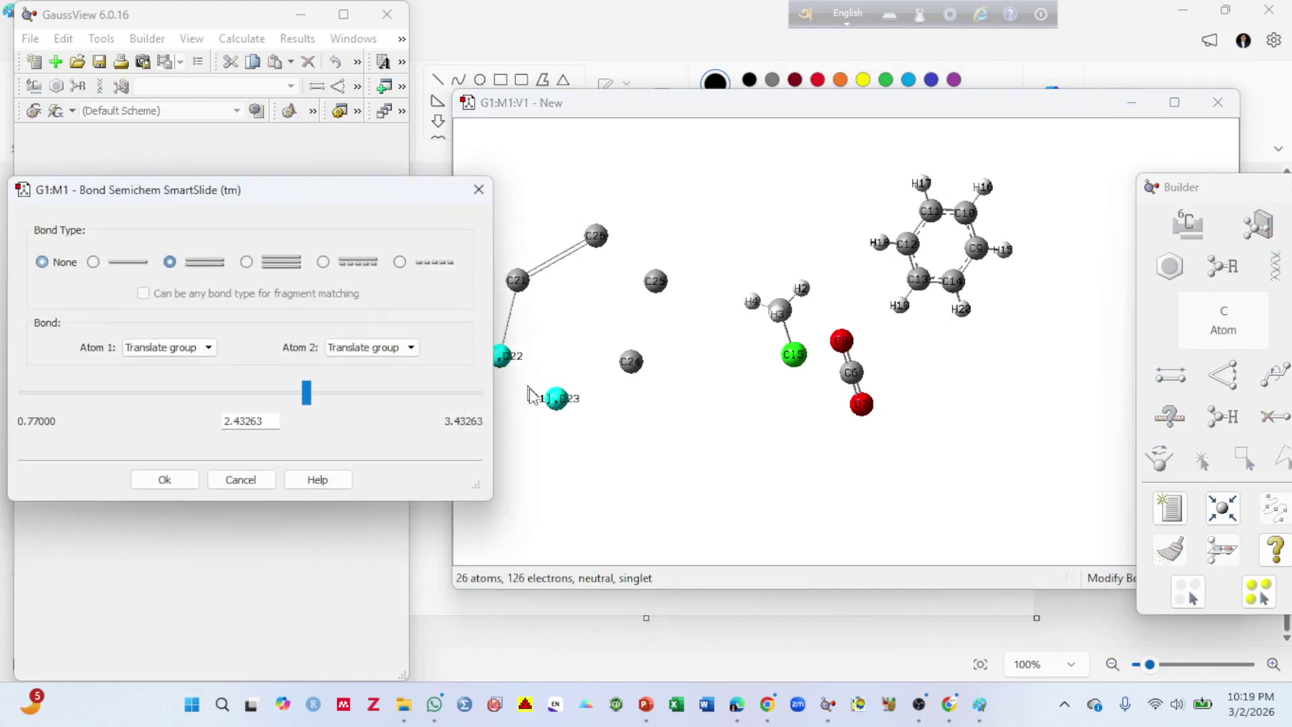
key("Escape")
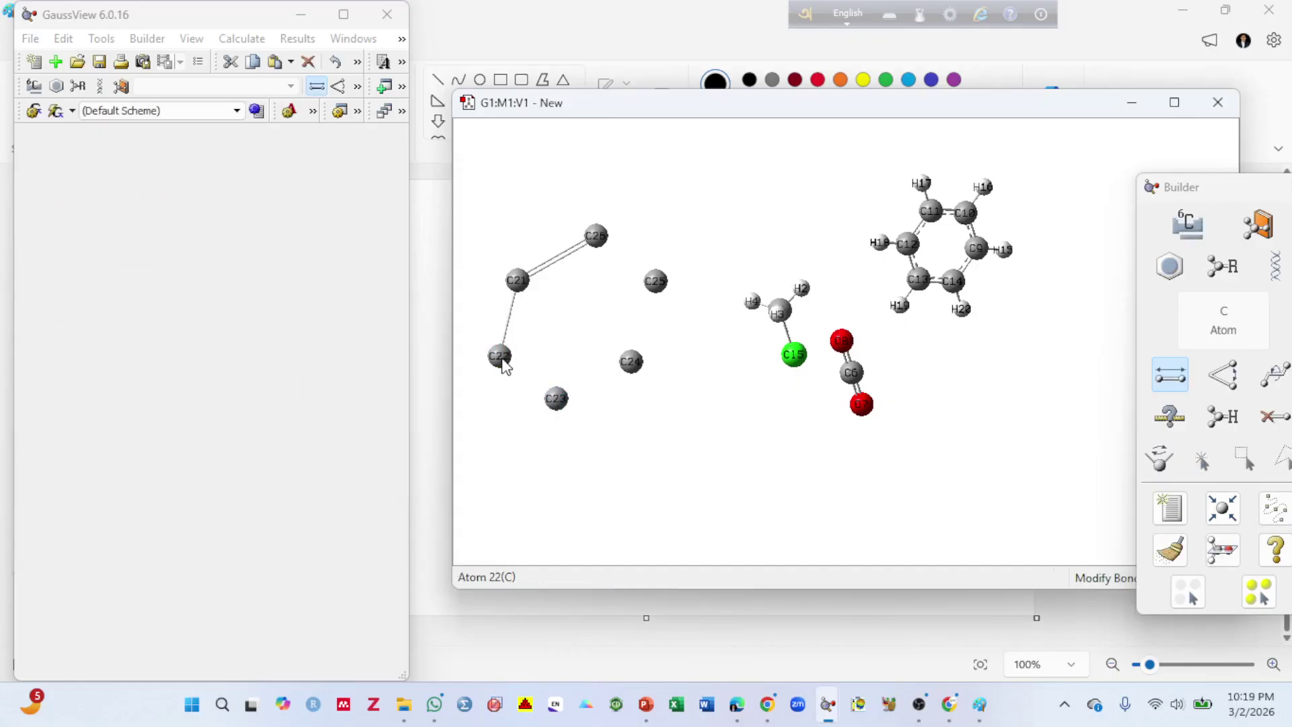
left_click(501, 356)
left_click(556, 399)
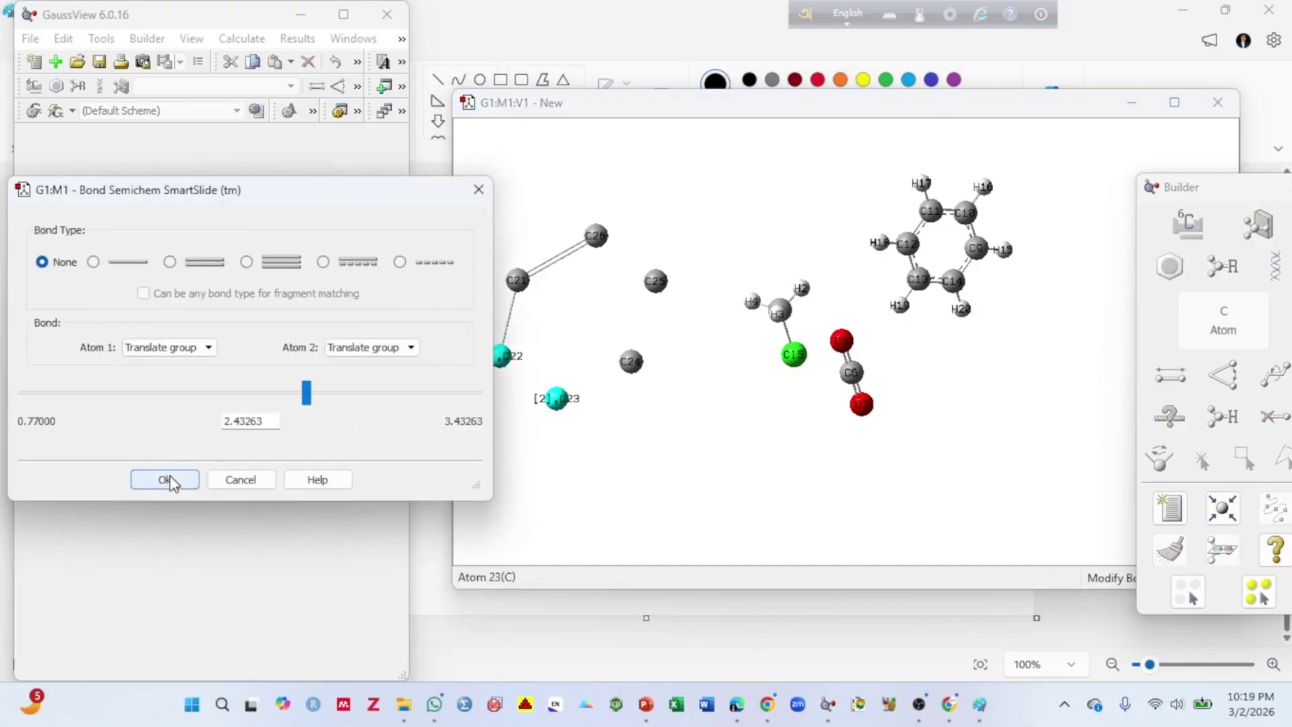
left_click(168, 480)
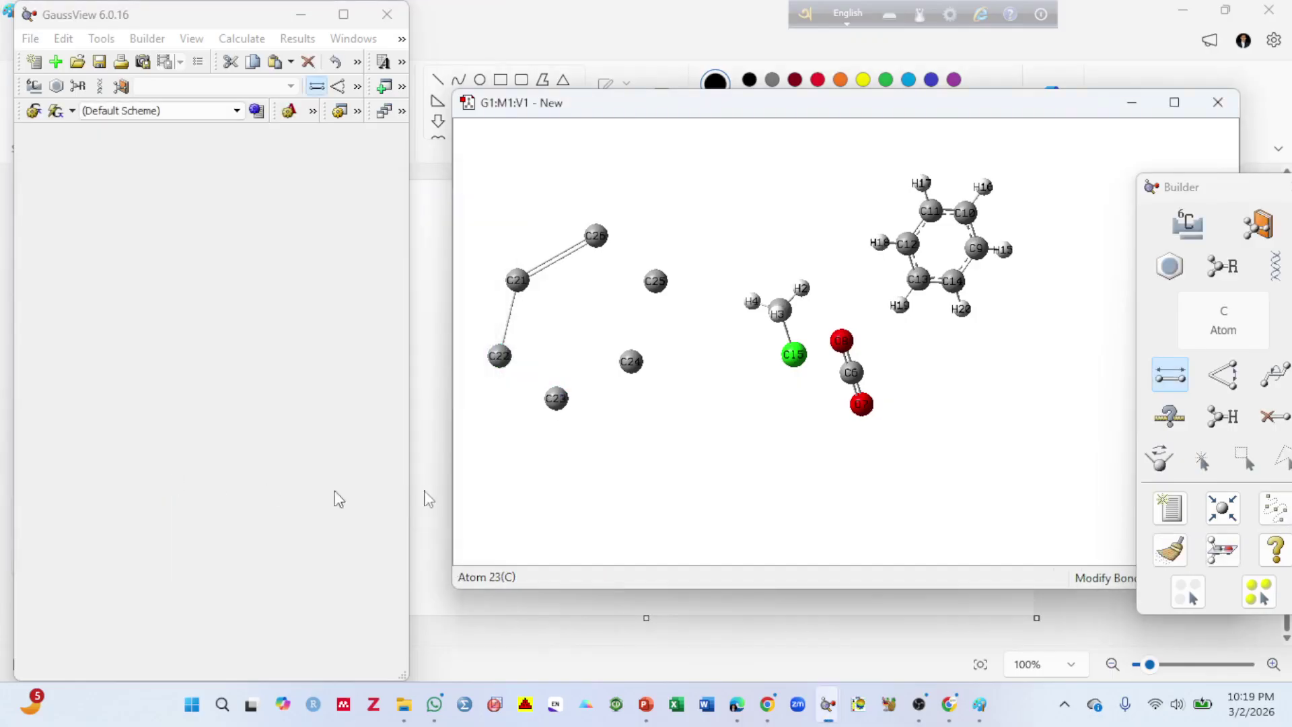
Step: Join carbons C23 and C22 with a double bond, and C23 and C24 with a single bond
left_click(558, 400)
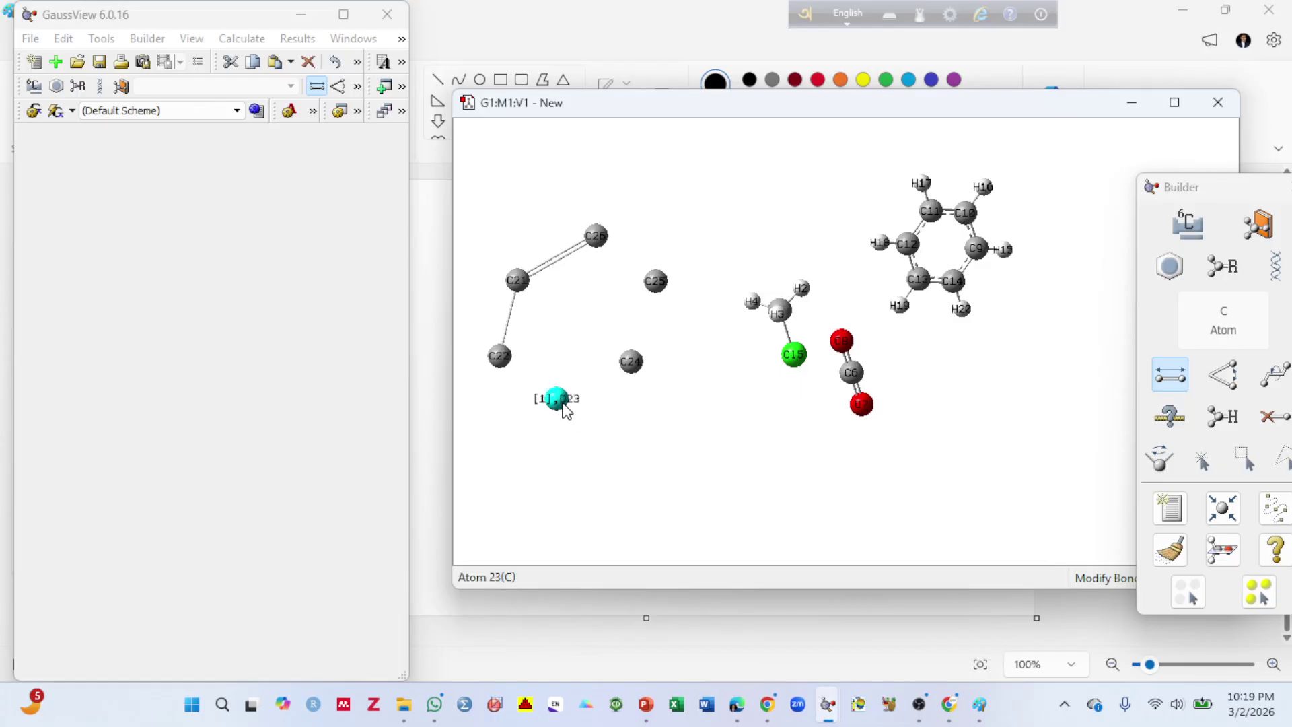
left_click(497, 358)
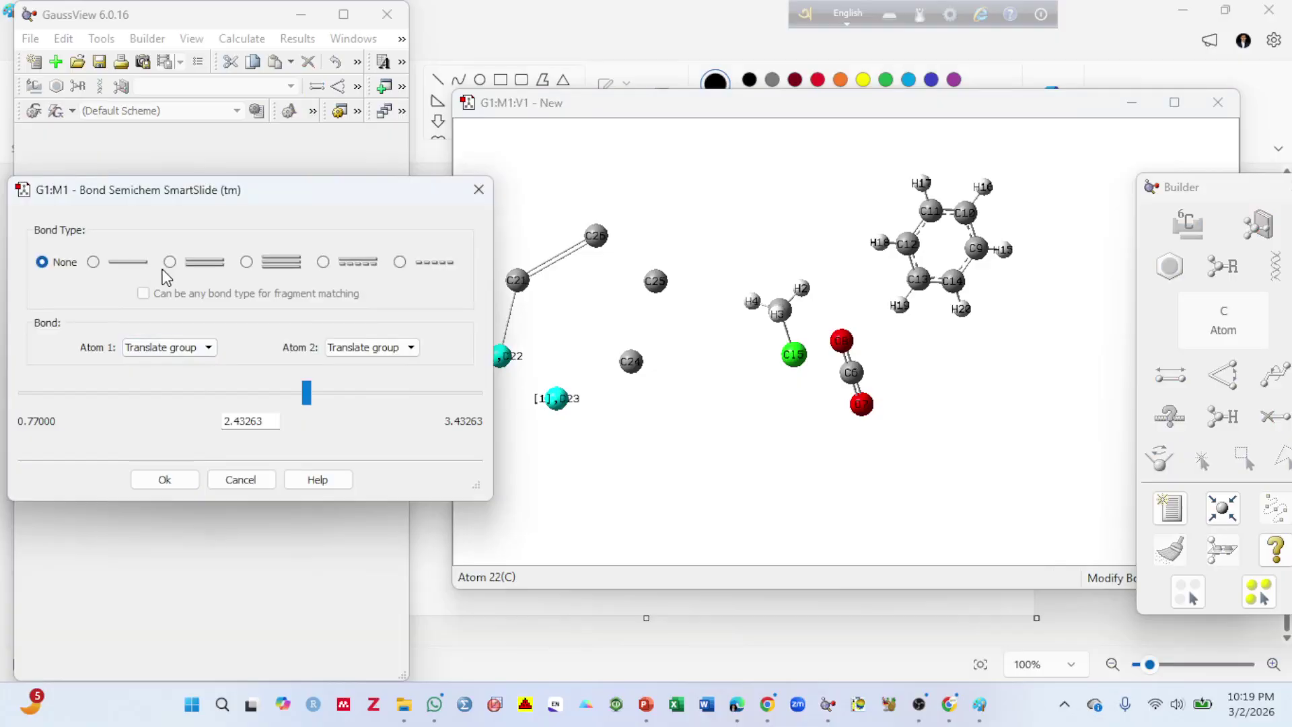
left_click(170, 262)
left_click(176, 481)
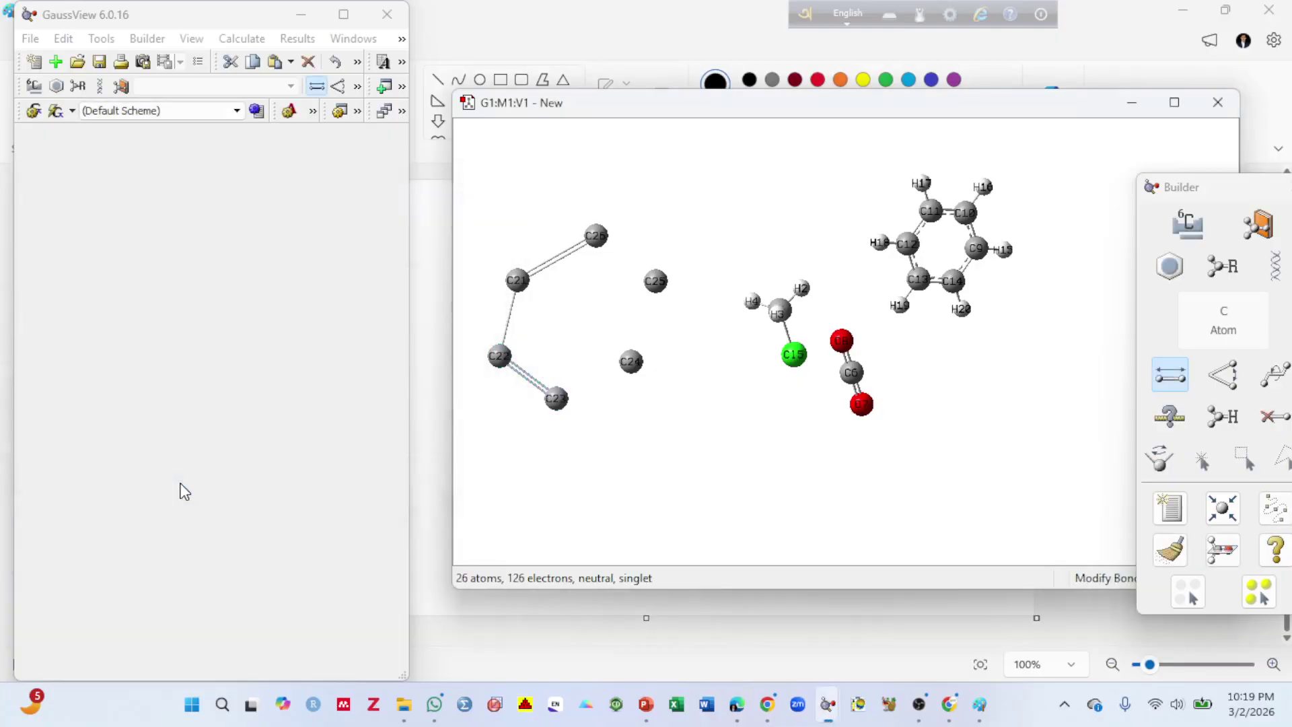
left_click(557, 401)
left_click(631, 362)
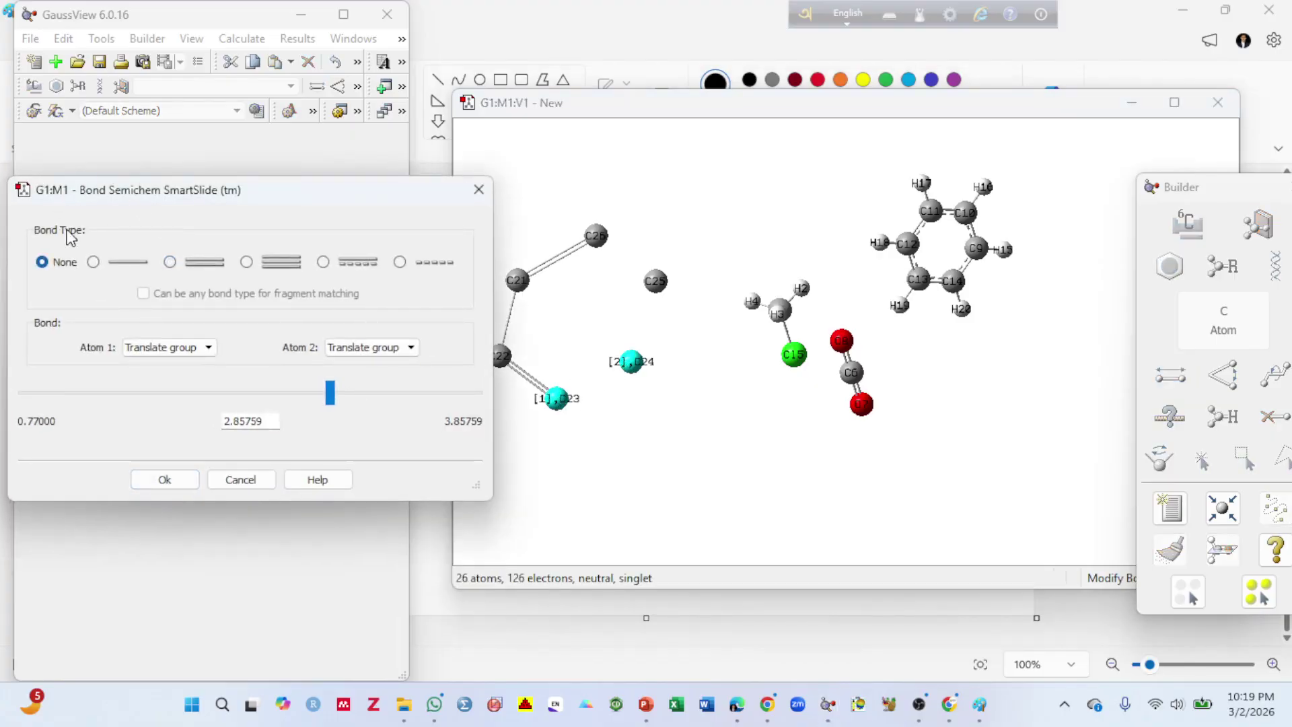
left_click(93, 263)
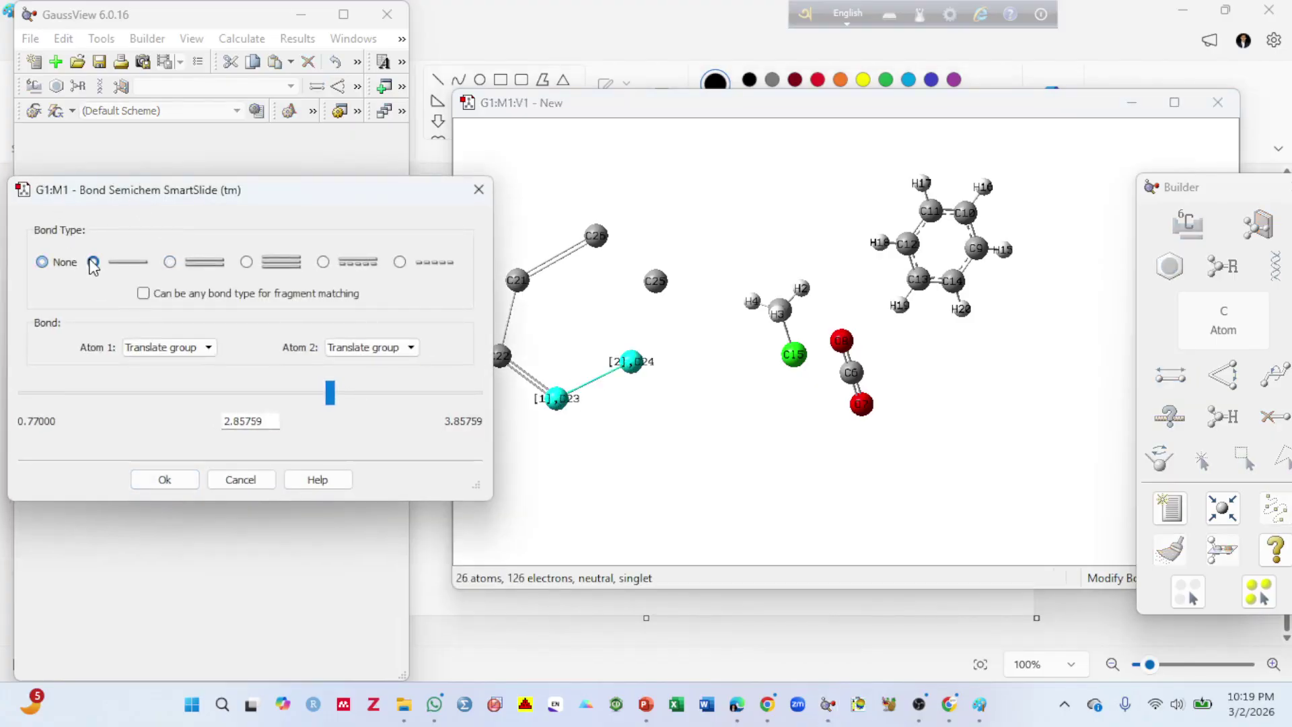
left_click(169, 477)
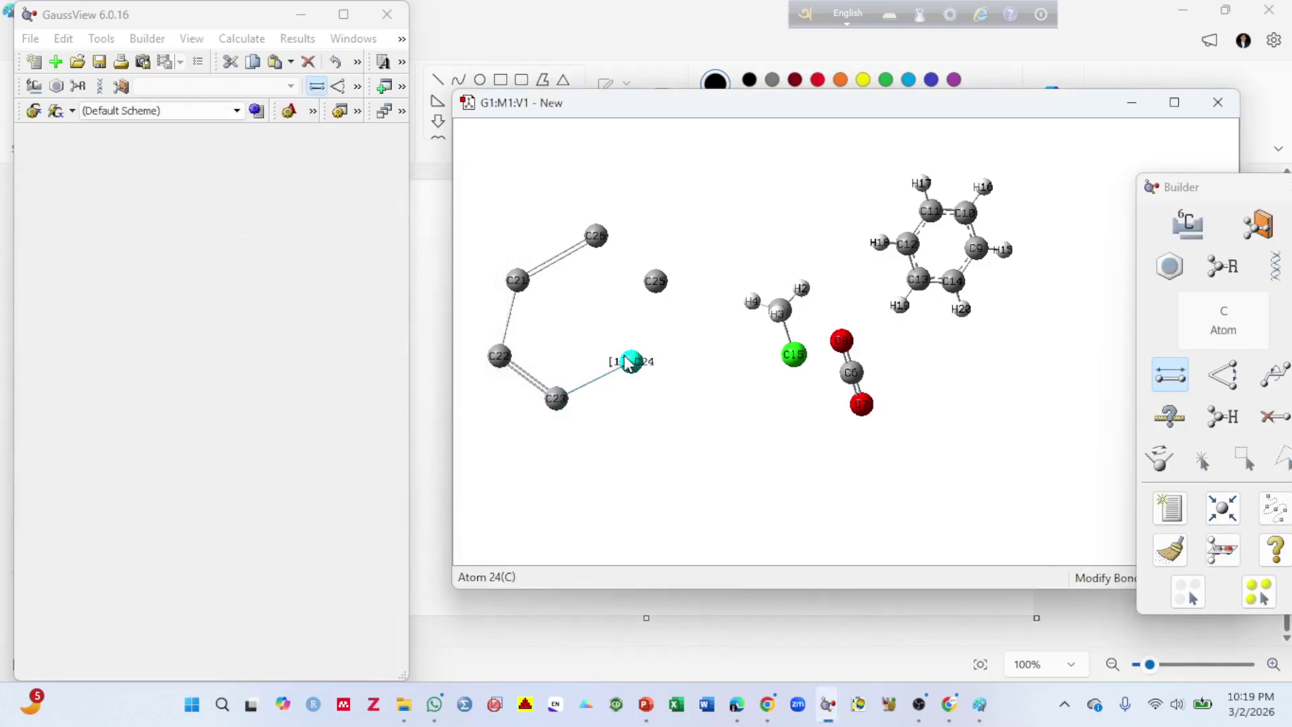
Step: Close the ring with a double bond between carbons C24 and C25 and a single bond between C25 and C26
left_click(656, 280)
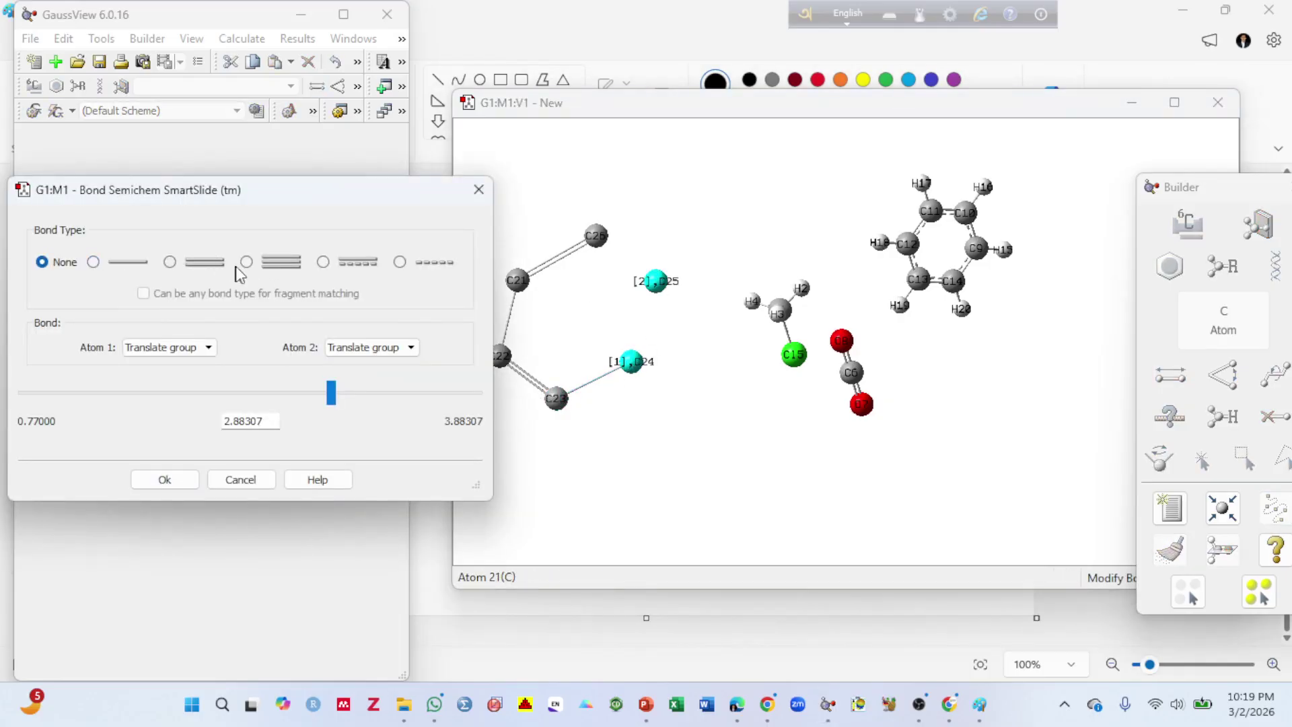
left_click(169, 262)
left_click(165, 479)
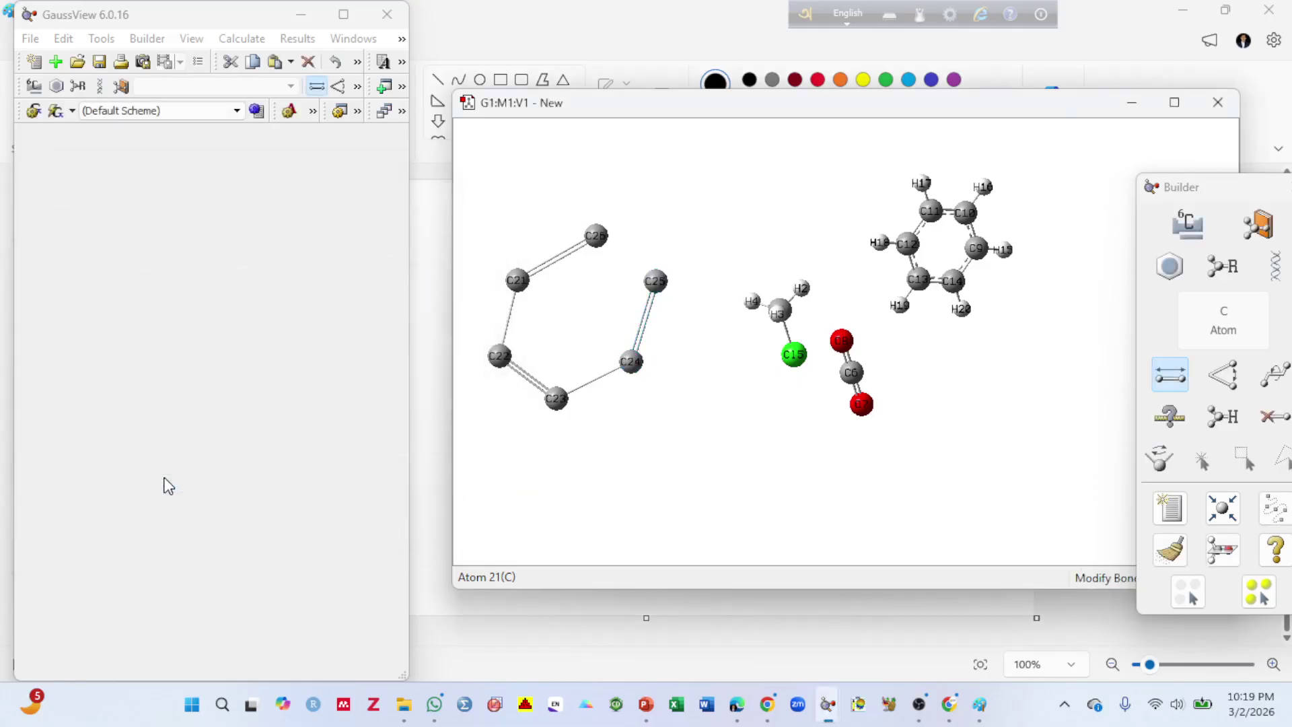
left_click(656, 280)
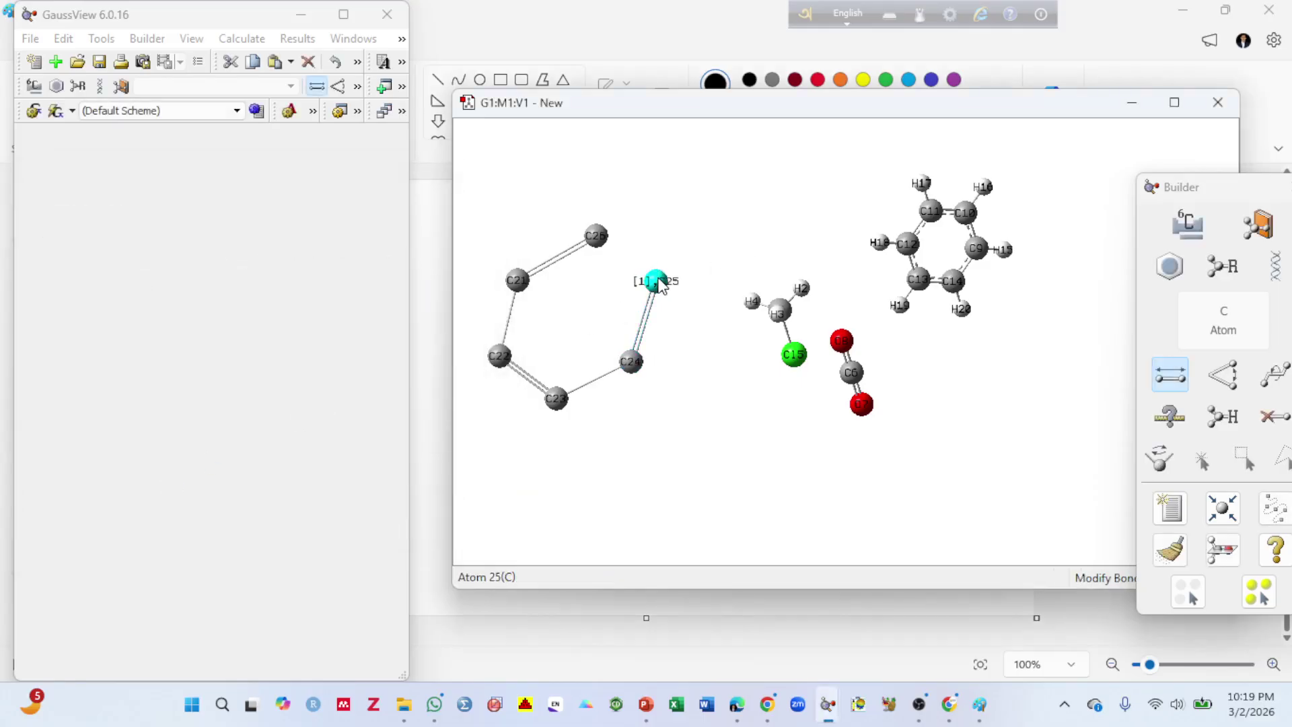
left_click(598, 237)
left_click(94, 262)
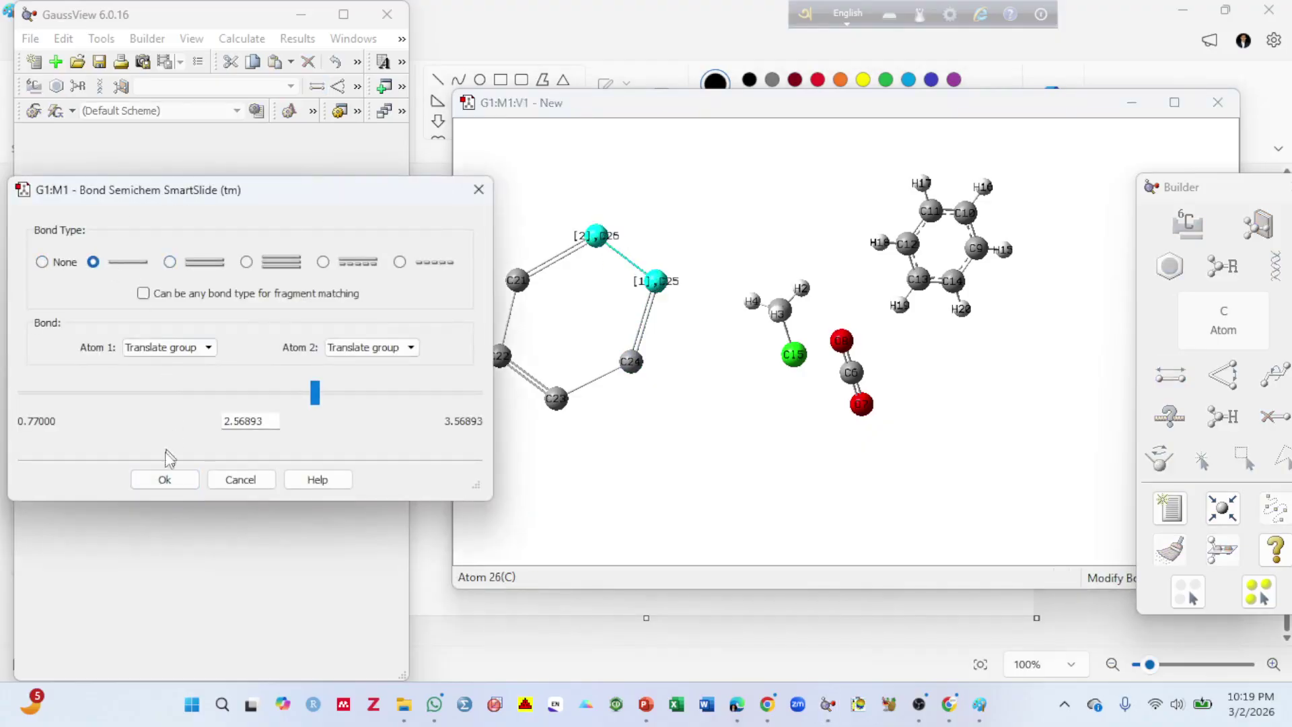
left_click(176, 482)
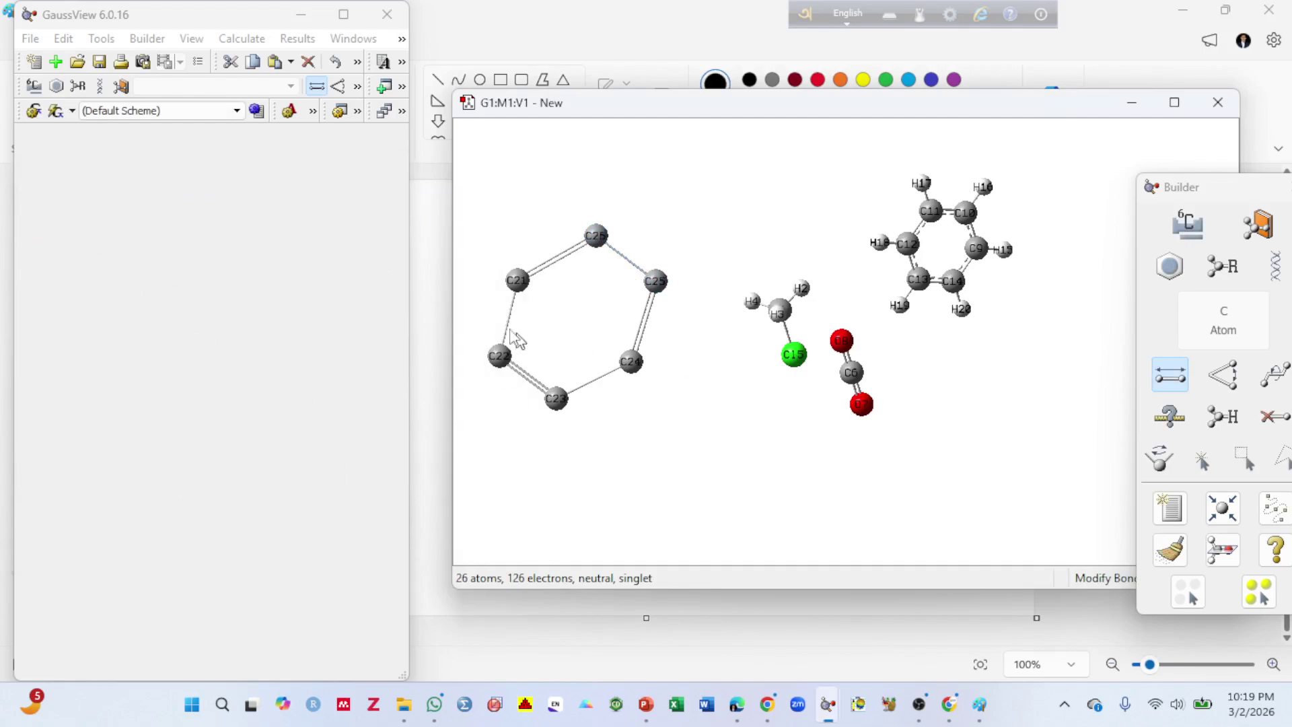
Step: Add one hydrogen to each of the six carbons of the hand-bonded ring using Add Valence, with the Builder palette moved clear of the molecules
left_click_drag(1225, 182, 226, 151)
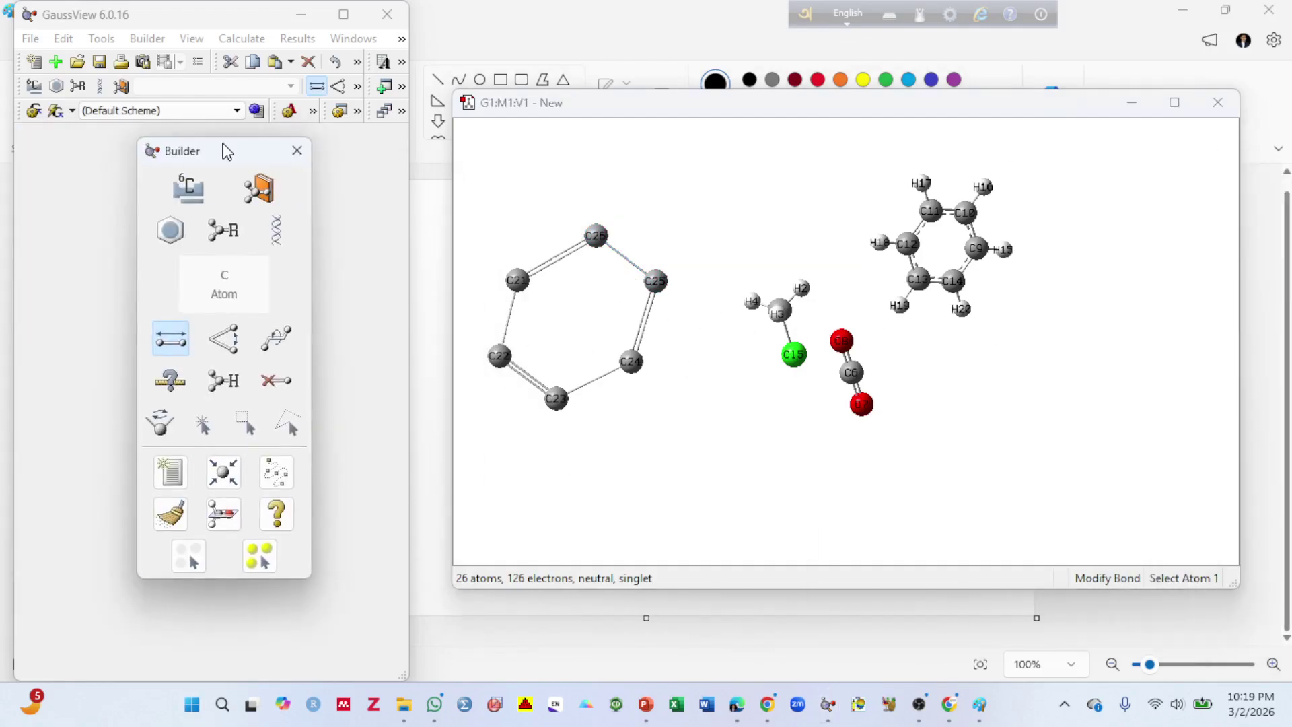
left_click(224, 381)
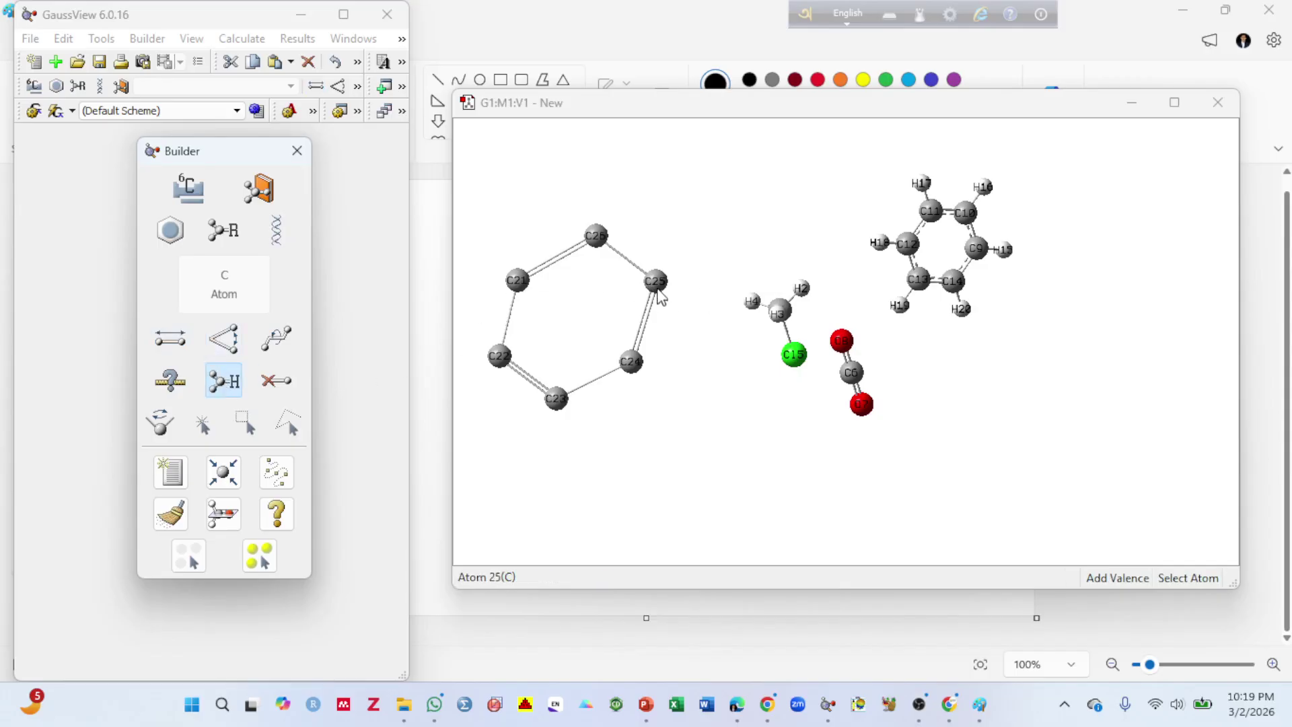
left_click(656, 281)
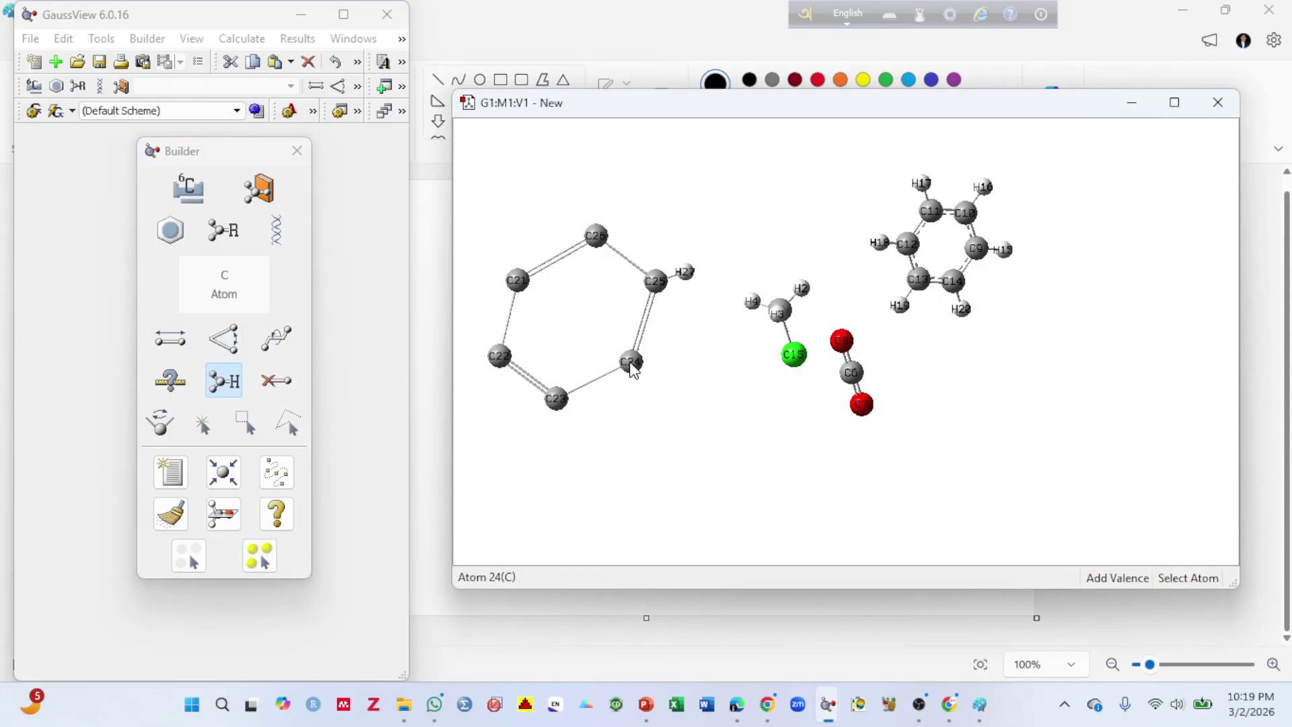
left_click(631, 367)
left_click(559, 410)
left_click(498, 356)
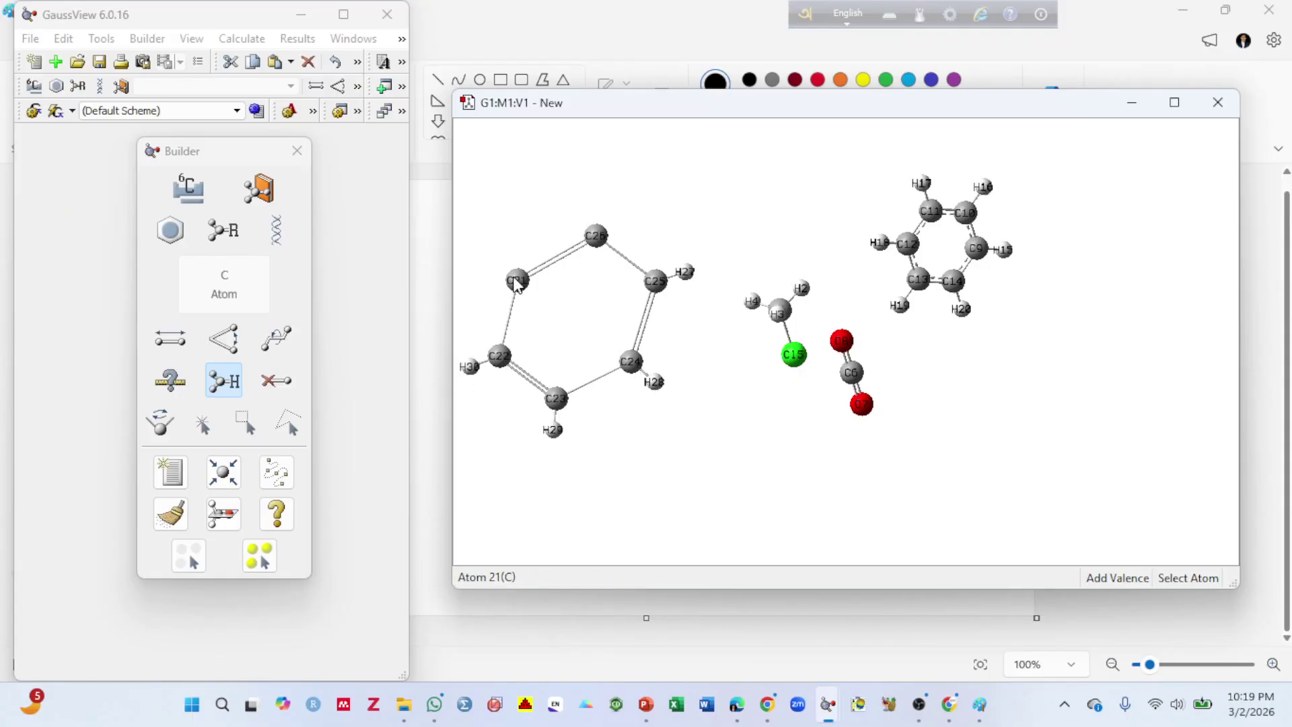
left_click(516, 281)
left_click(596, 236)
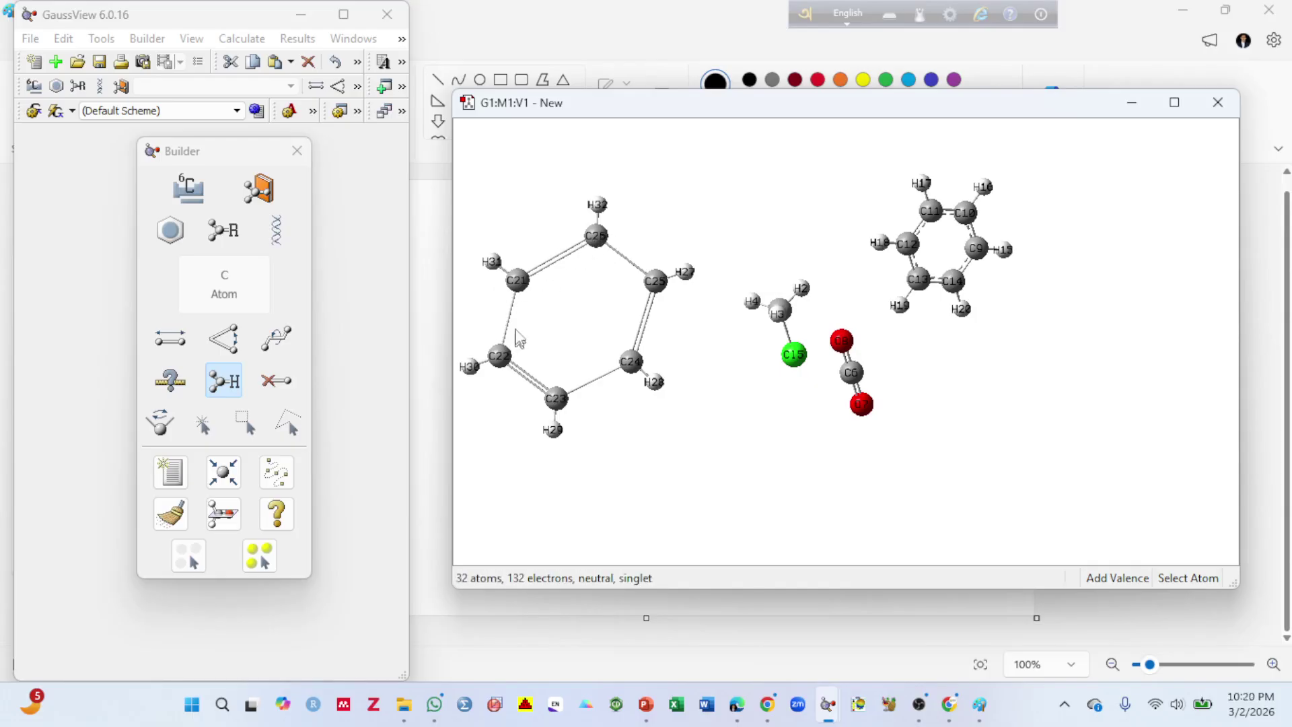
Step: Clean the geometry of the molecules, including the hand-bonded six-membered ring
left_click_drag(562, 341, 578, 347)
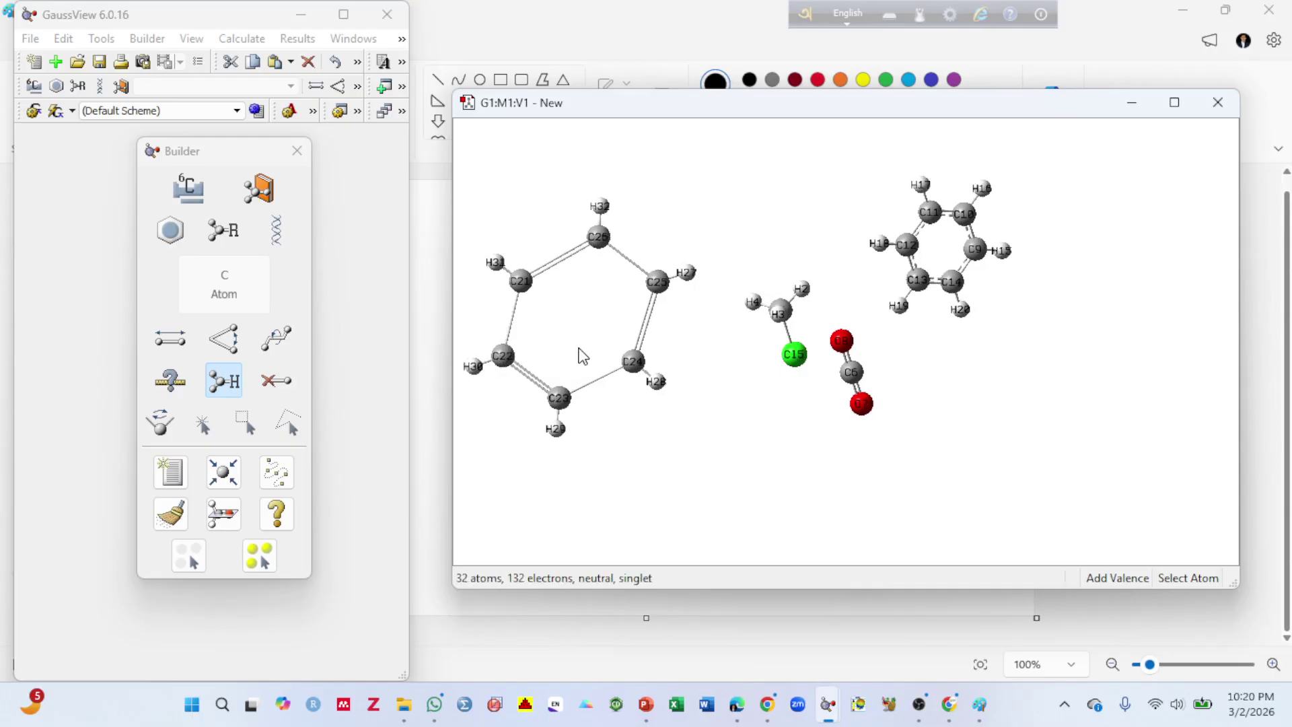
right_click(582, 346)
mouse_move(631, 440)
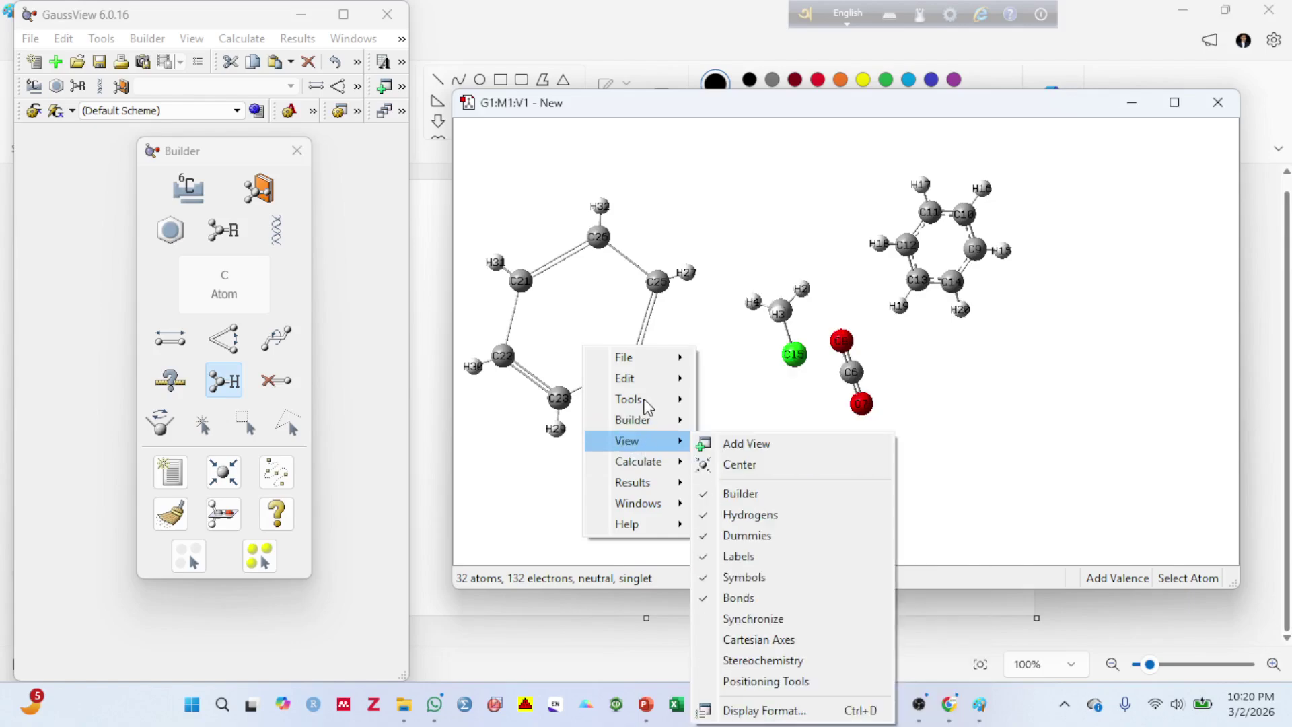
mouse_move(629, 378)
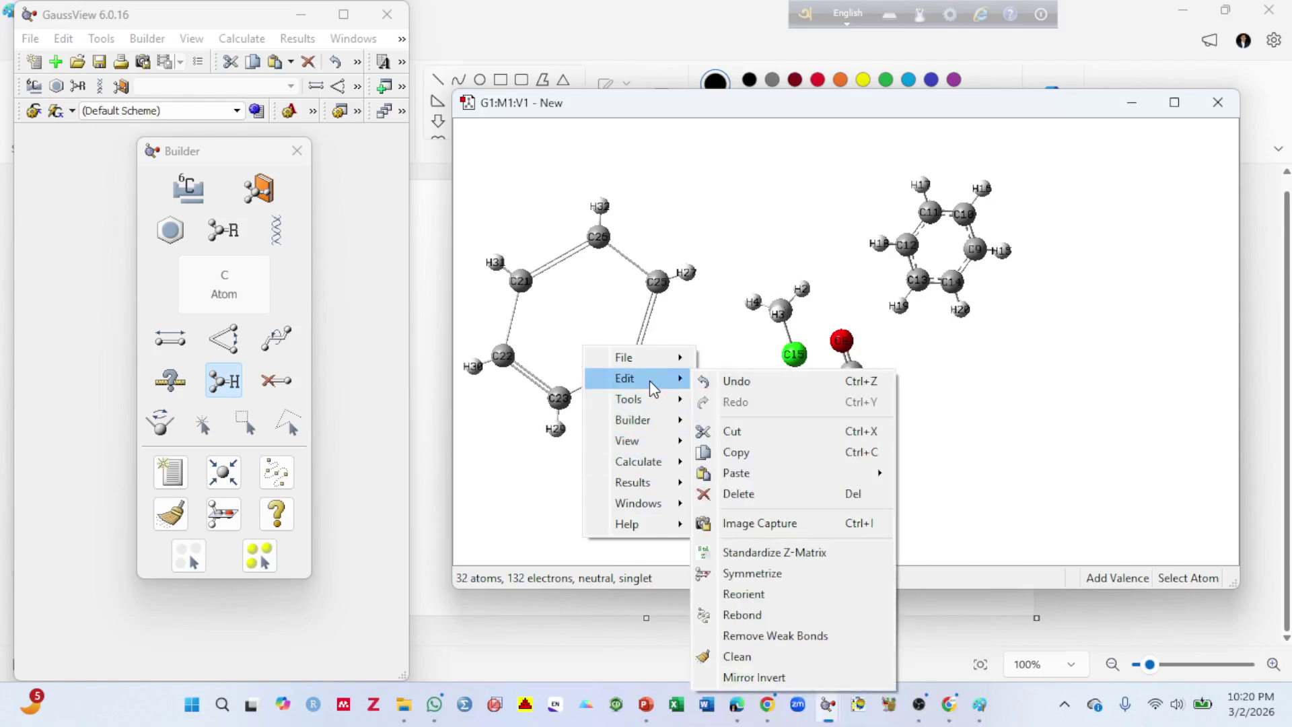
left_click(775, 656)
Step: Symmetrize the molecules and rotate the view to check the shape of the hand-bonded ring
right_click(589, 325)
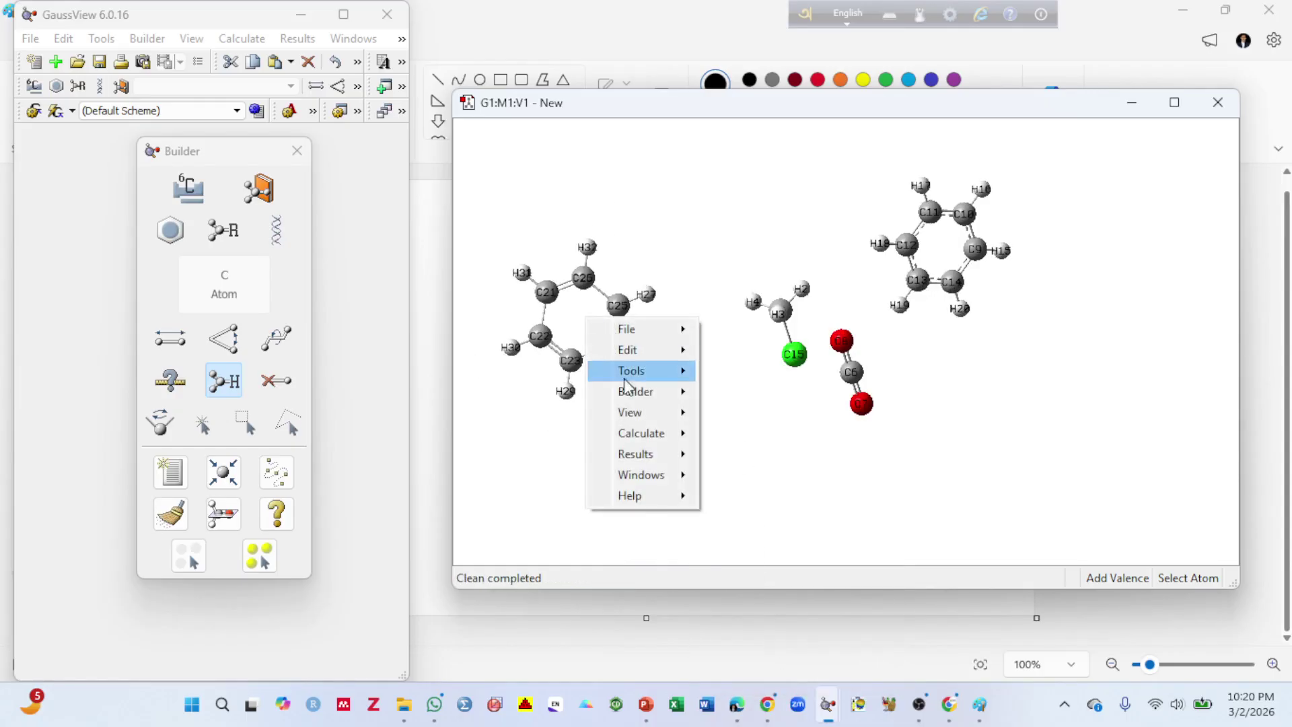
mouse_move(632, 378)
mouse_move(633, 351)
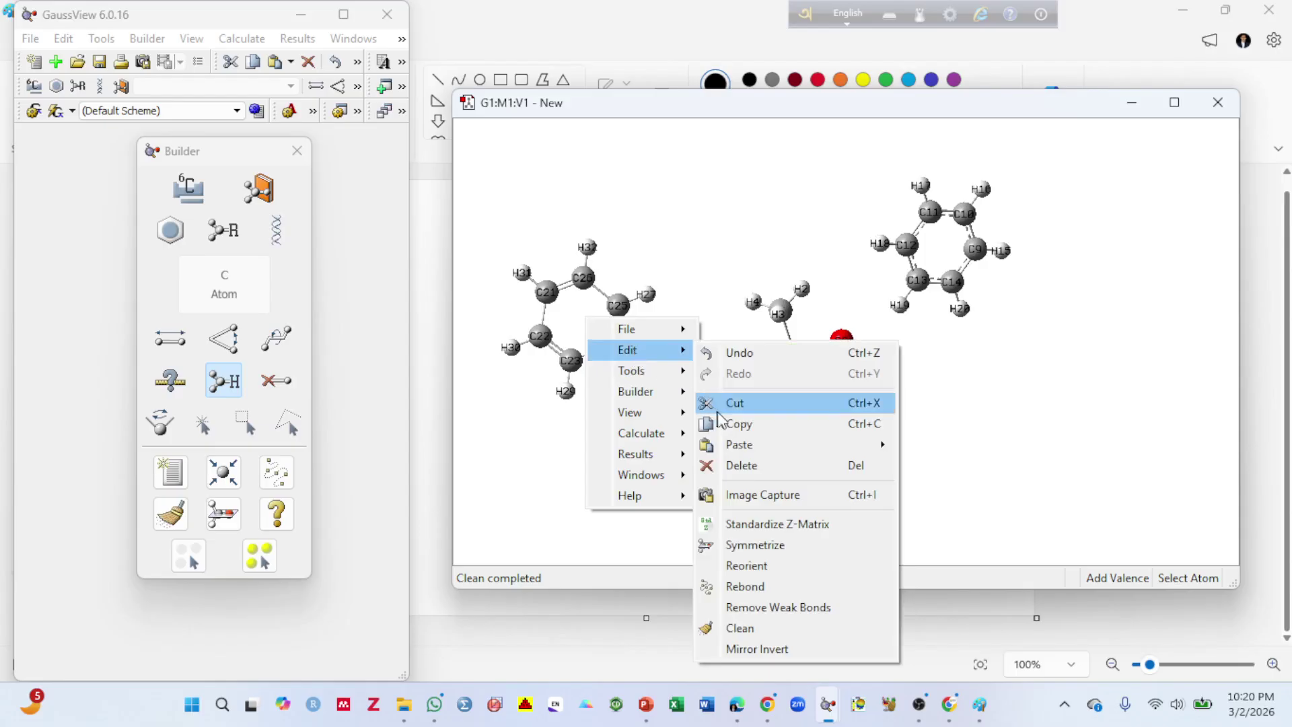
left_click(732, 546)
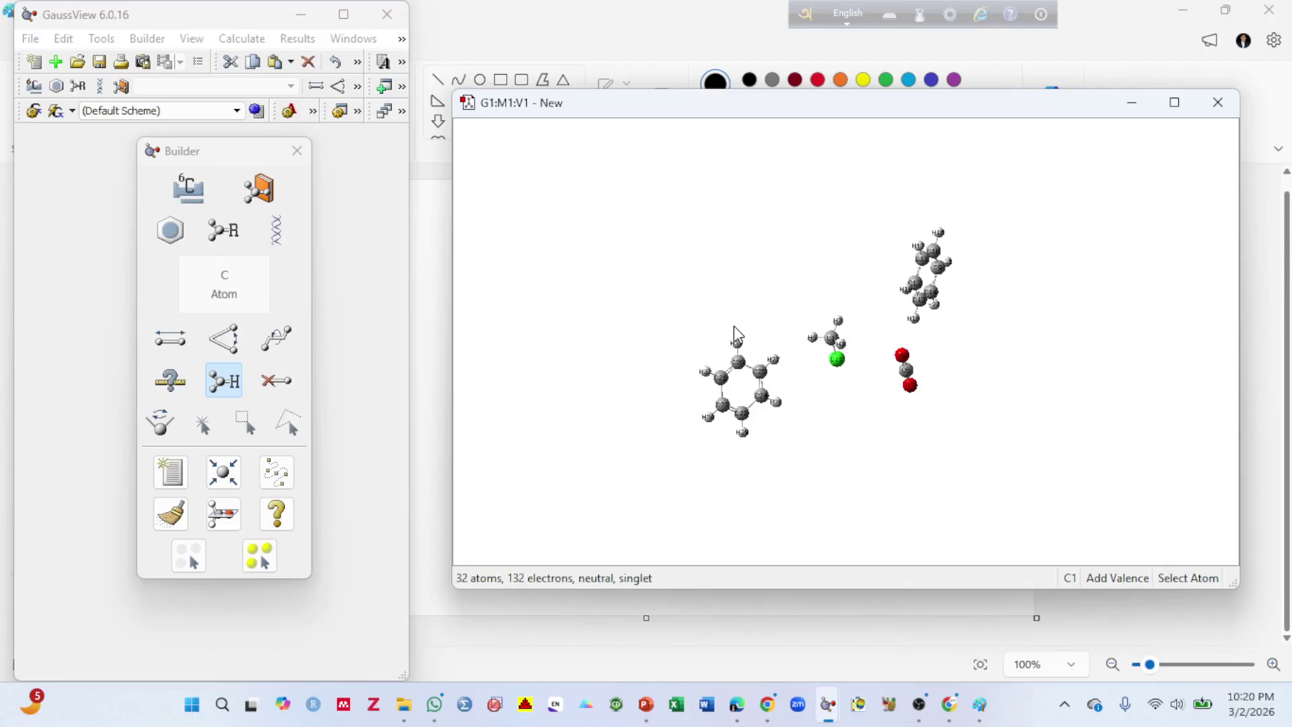
right_click_drag(708, 302, 762, 361)
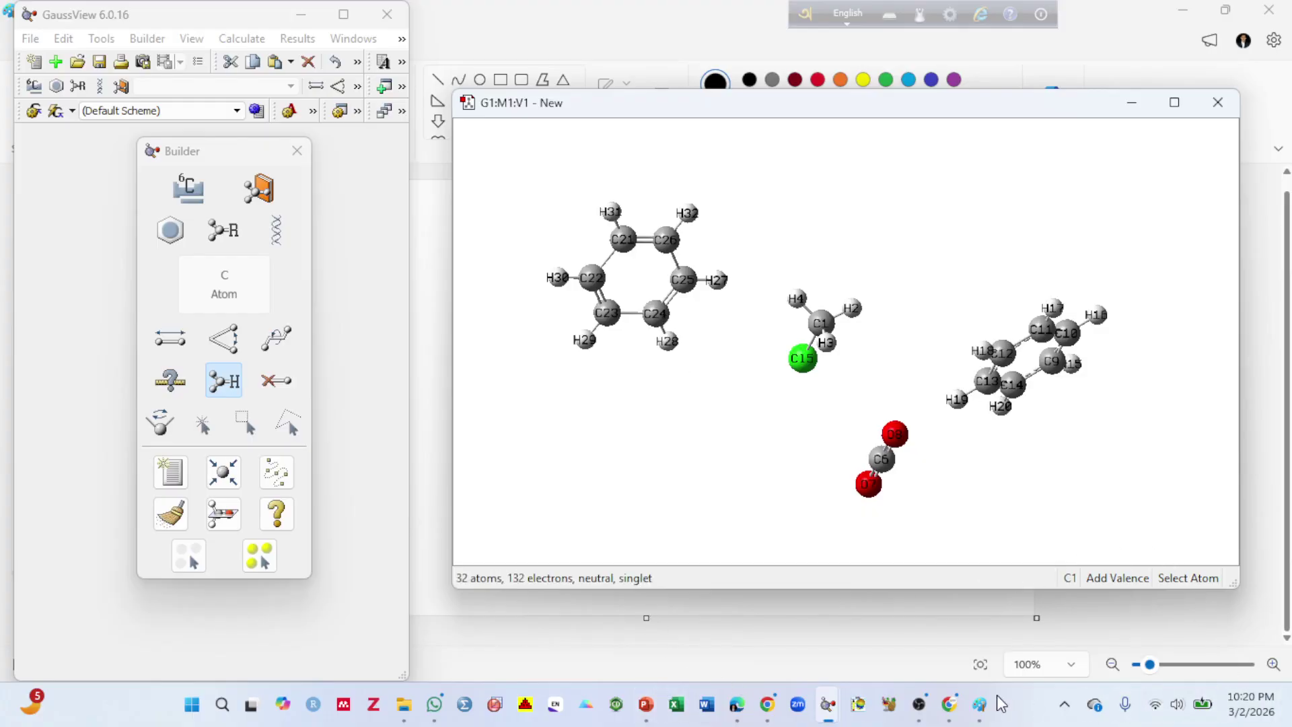
Step: Switch to Paint, sketch three axes labelled x, y and z from a common origin below the CO2 drawing, and return to GaussView
left_click(979, 703)
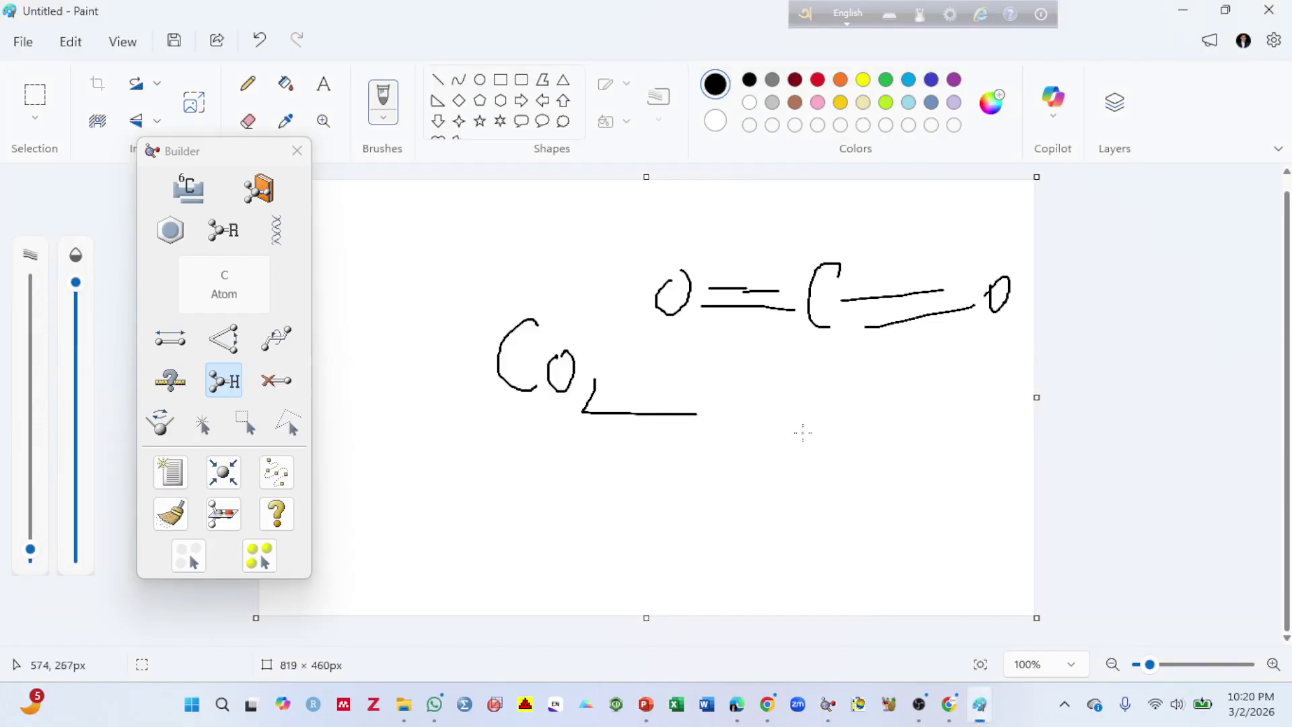
left_click_drag(892, 395, 799, 432)
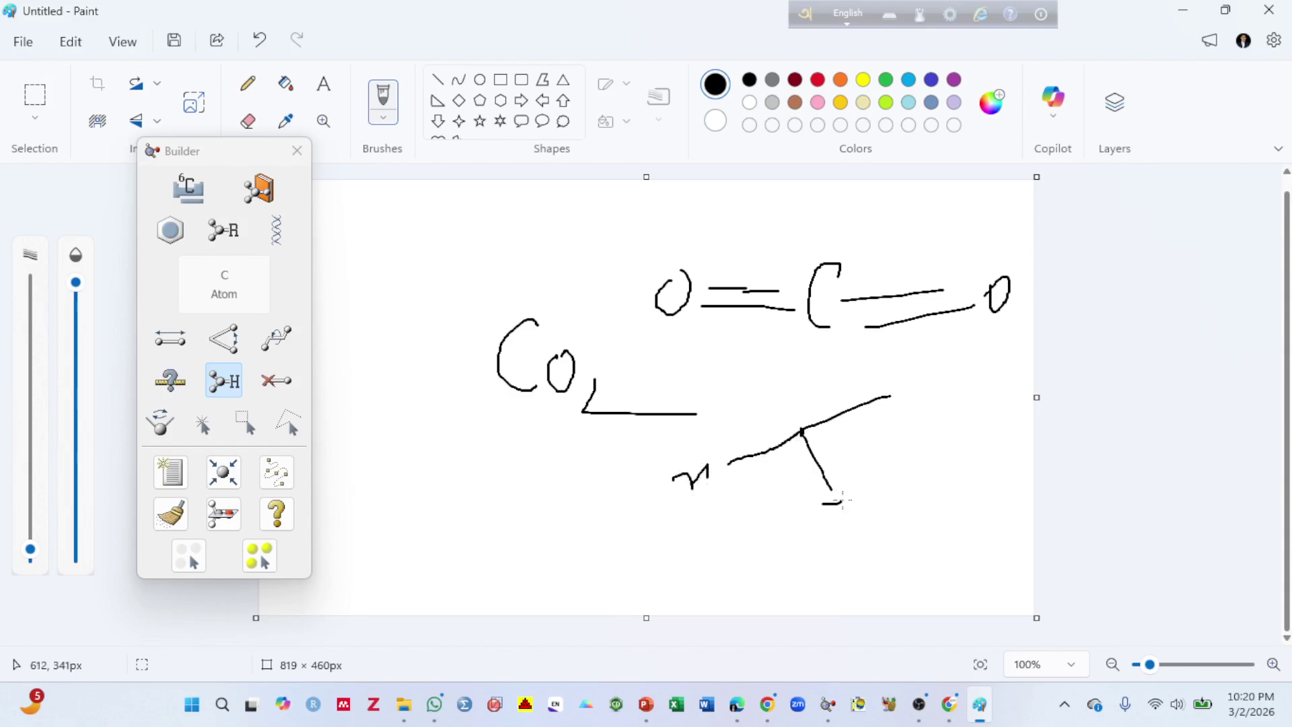
mouse_move(839, 502)
left_mouse_down()
mouse_move(832, 542)
mouse_move(847, 502)
left_mouse_up()
mouse_move(916, 378)
left_mouse_down()
mouse_move(914, 424)
mouse_move(941, 422)
mouse_move(941, 406)
left_mouse_up()
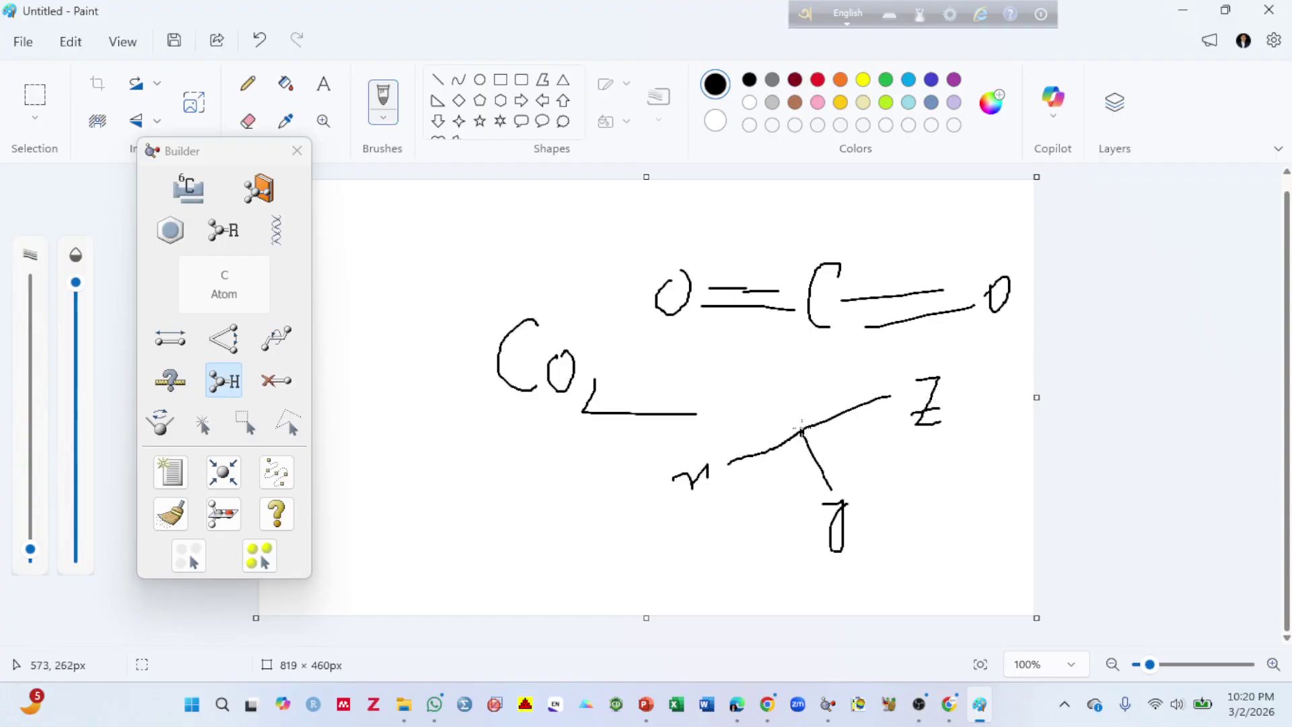
left_click_drag(804, 431, 807, 432)
left_click(980, 717)
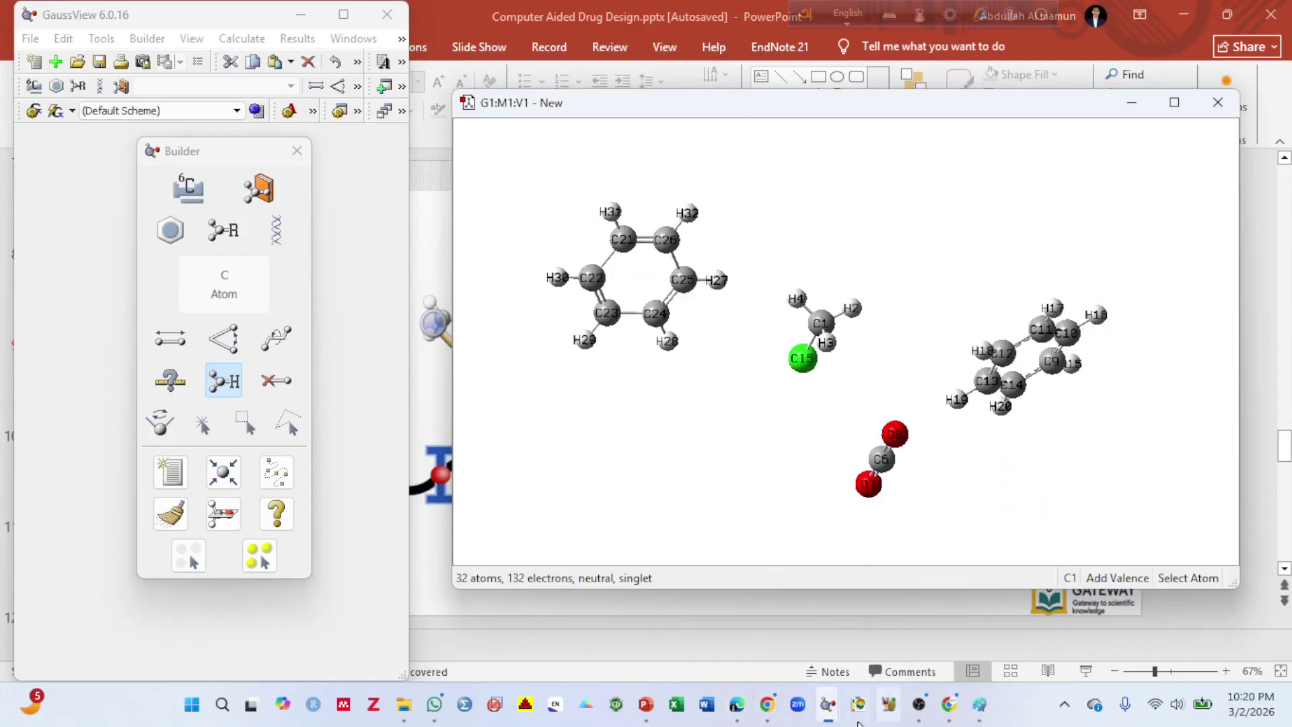
mouse_move(832, 711)
left_click(751, 591)
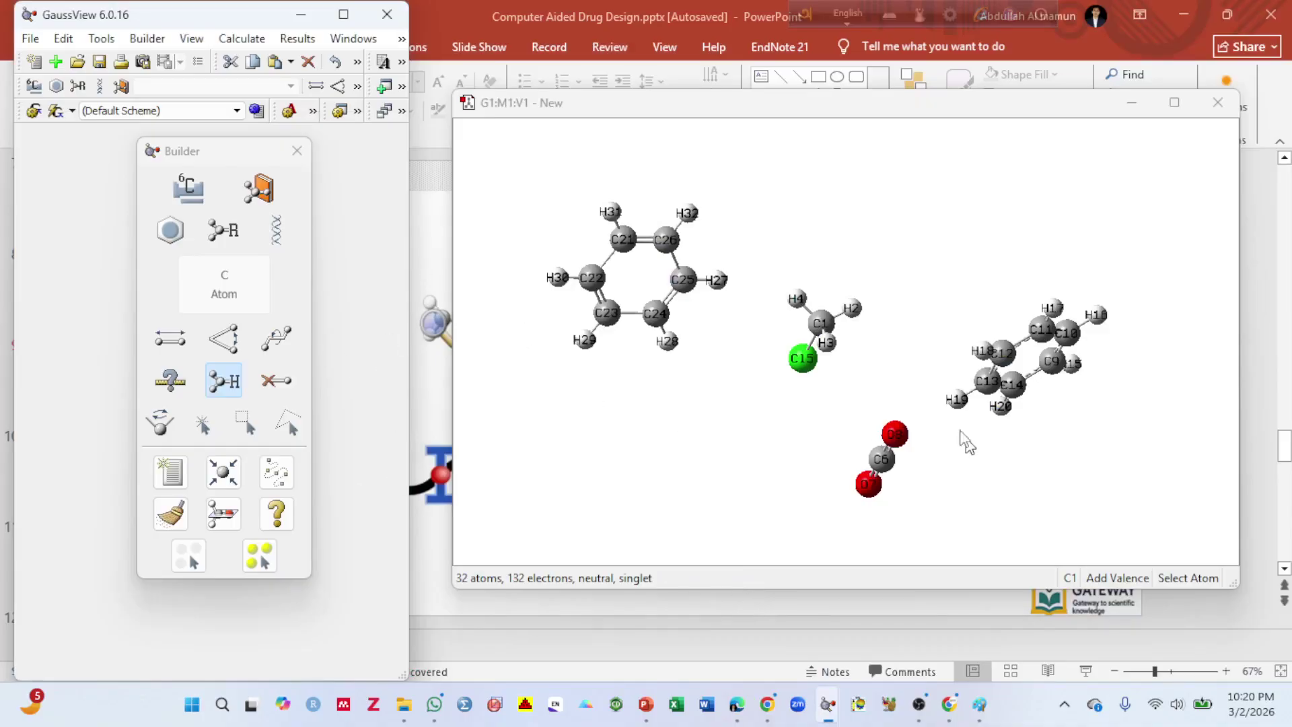
Step: Try adding an extra hydrogen to carbons C23 and C24 of the hand-bonded ring, and undo both additions
left_click_drag(648, 365, 845, 398)
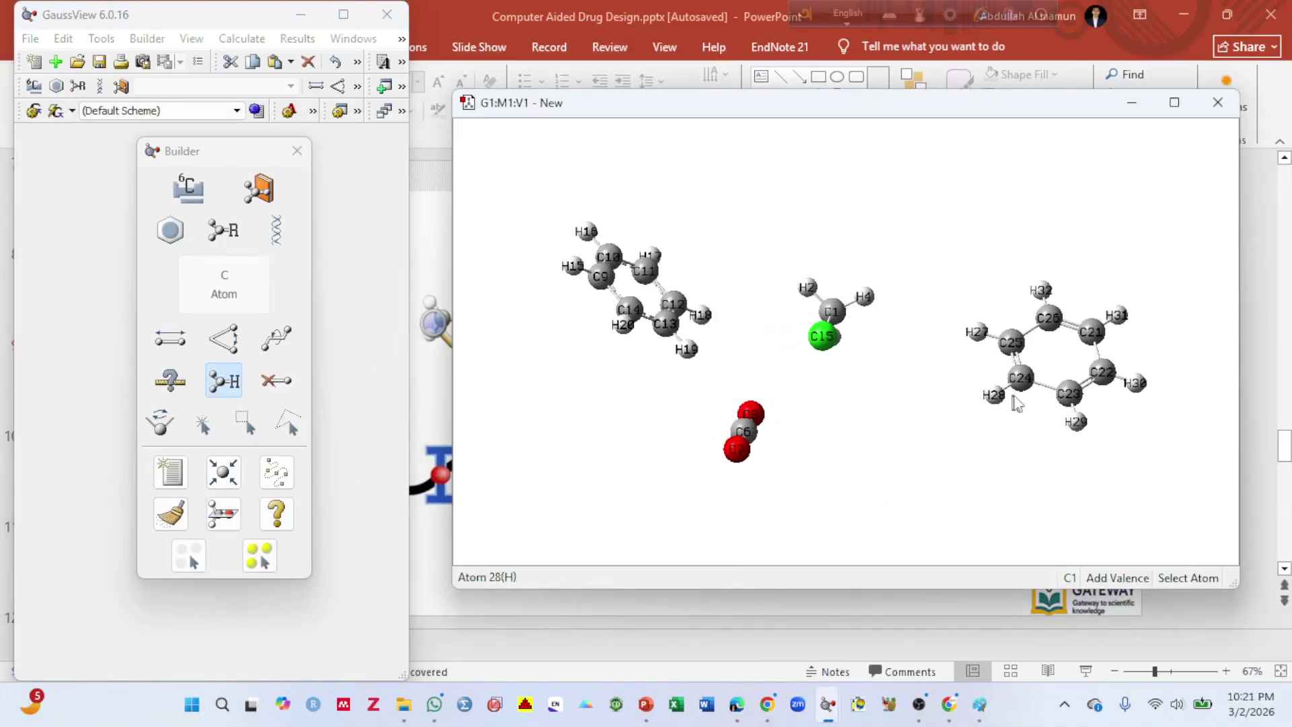
left_click_drag(1012, 404, 1032, 408)
left_click(1041, 410)
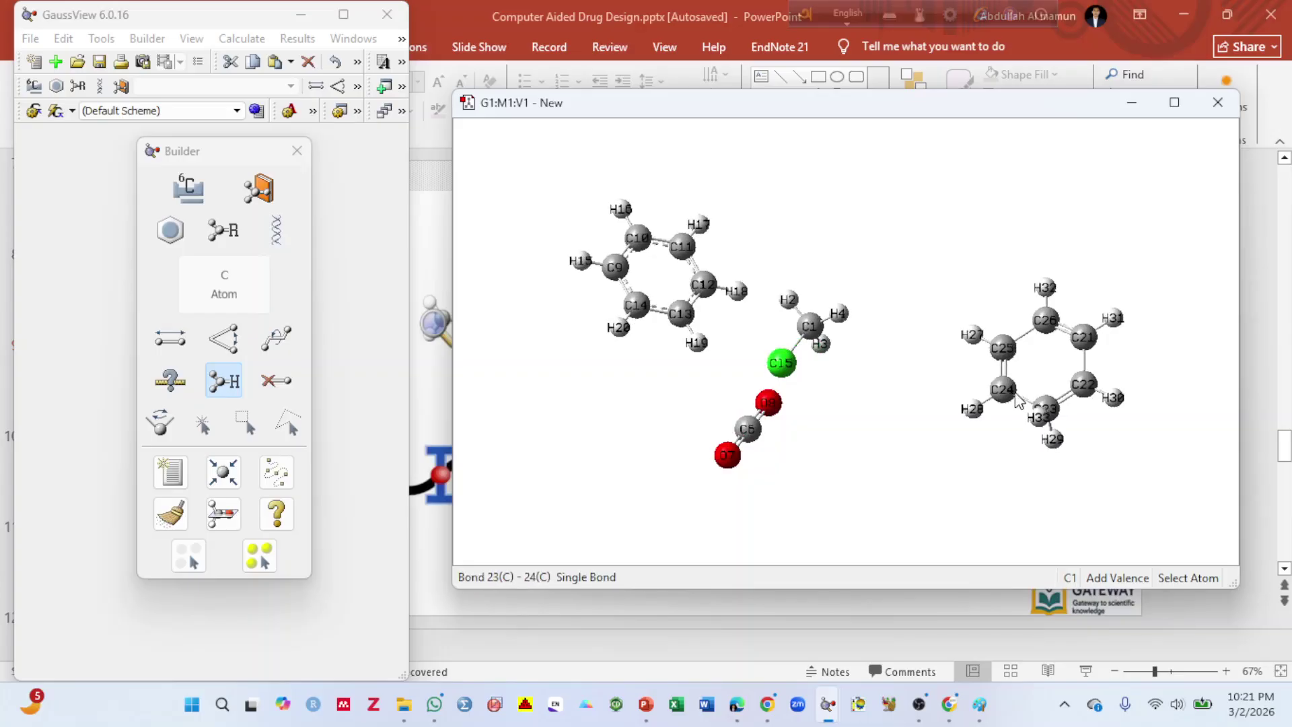
left_click(1018, 401)
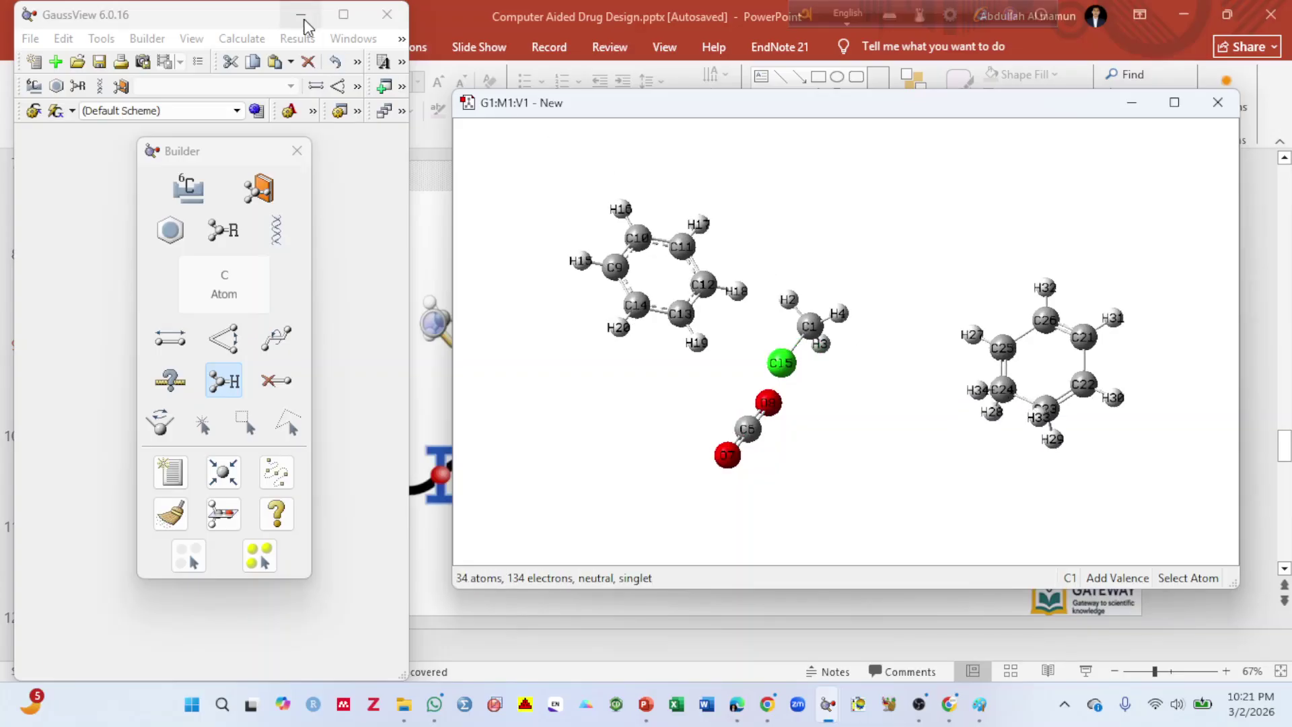
left_click(335, 62)
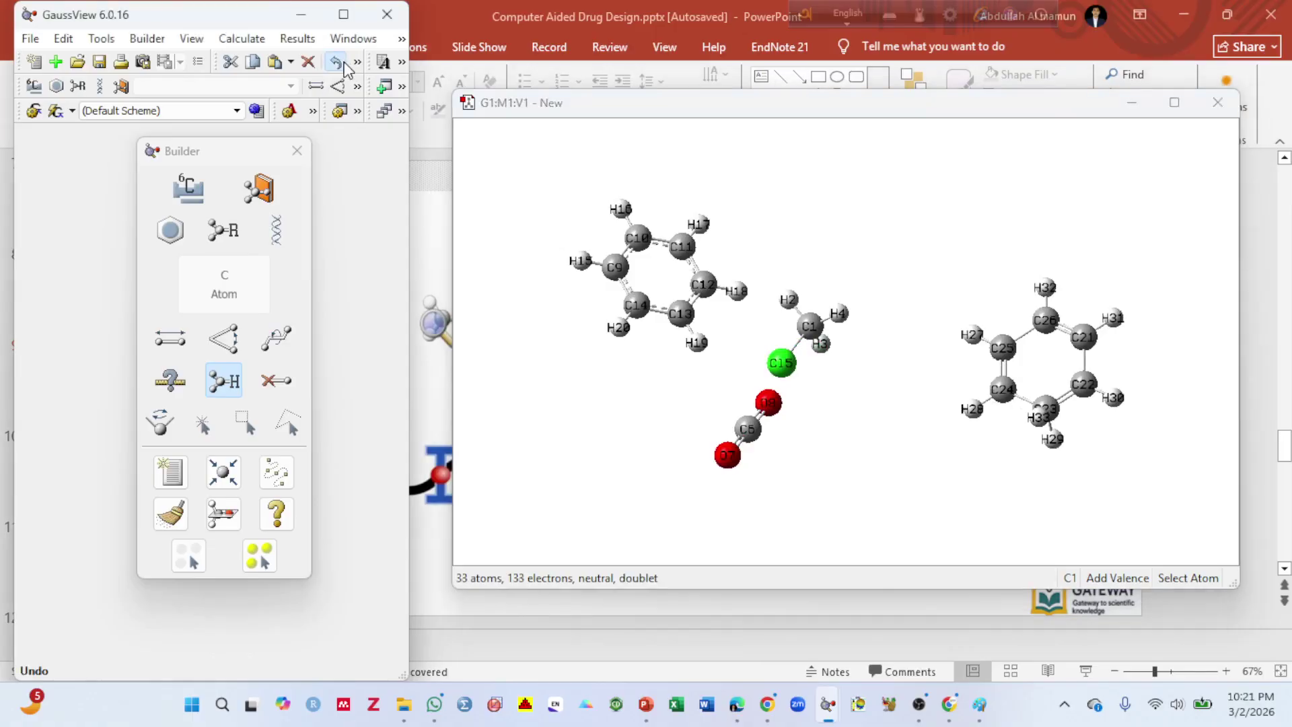
left_click(343, 63)
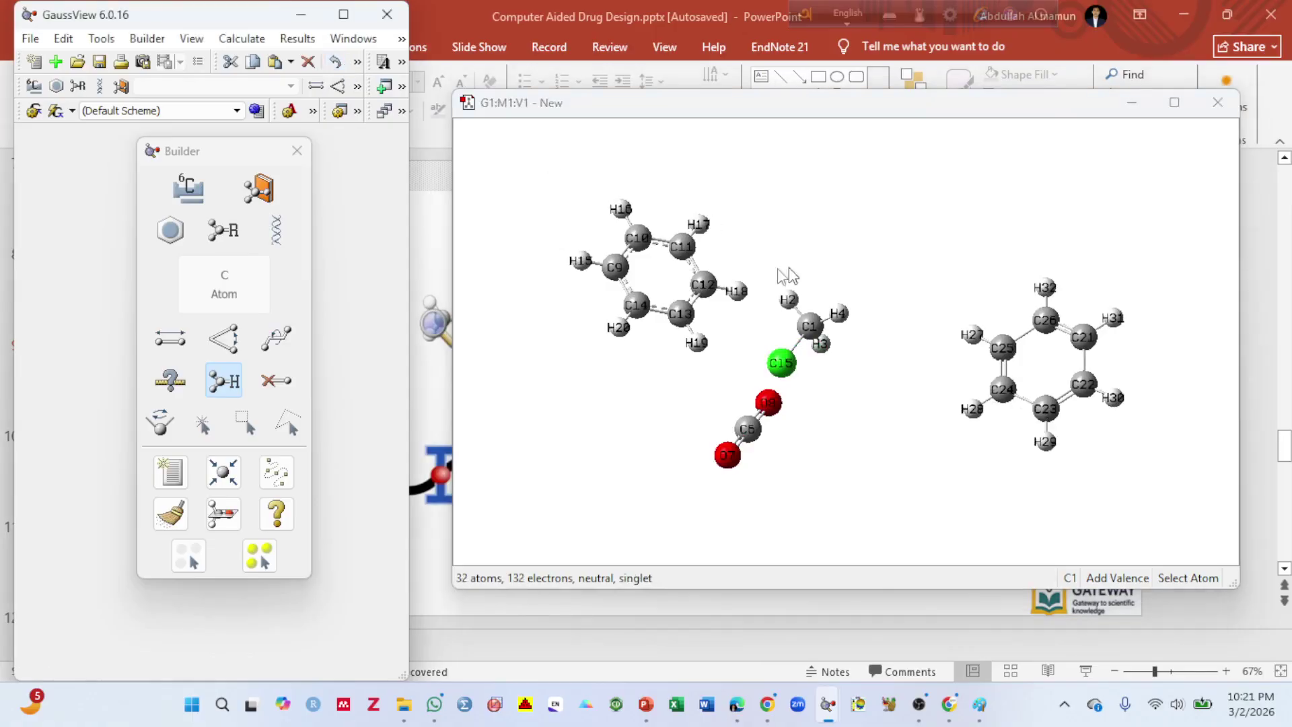
Step: Use Modify Bond to view the bond settings between carbons C23 and C24, with the Builder palette moved off the dialog
left_click(177, 340)
left_click(1047, 408)
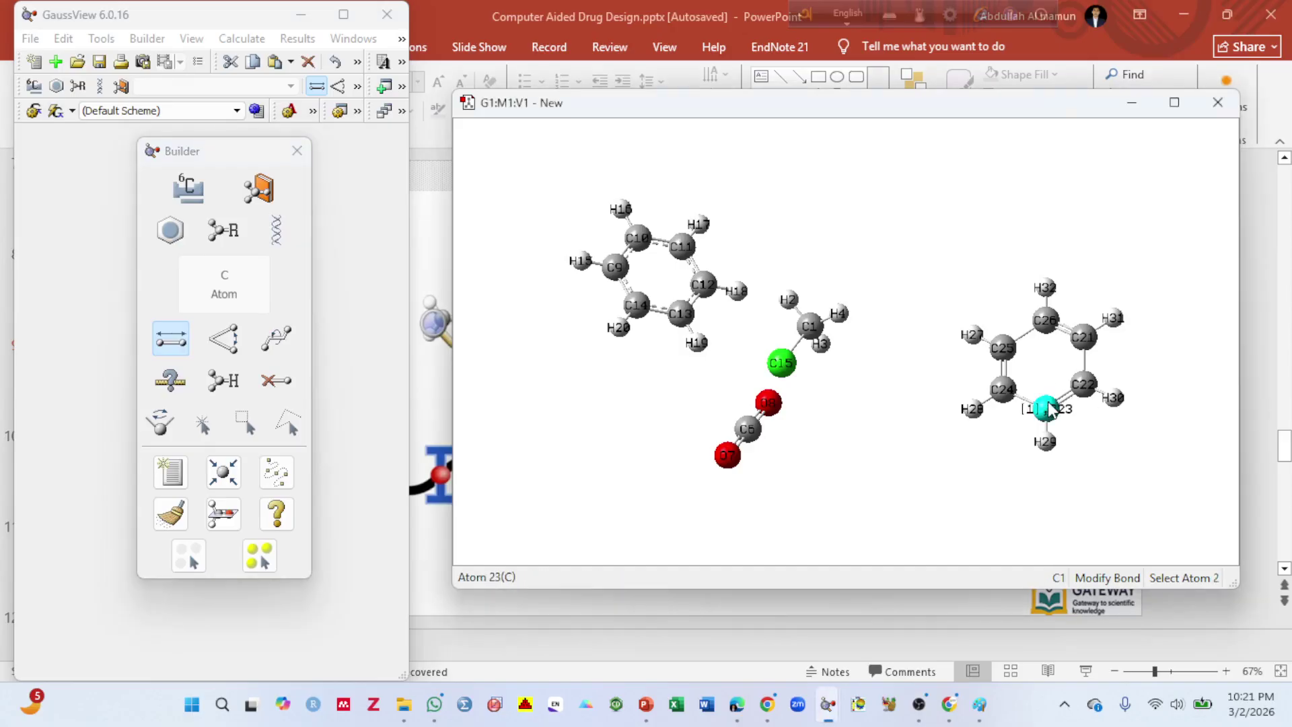
left_click(1016, 395)
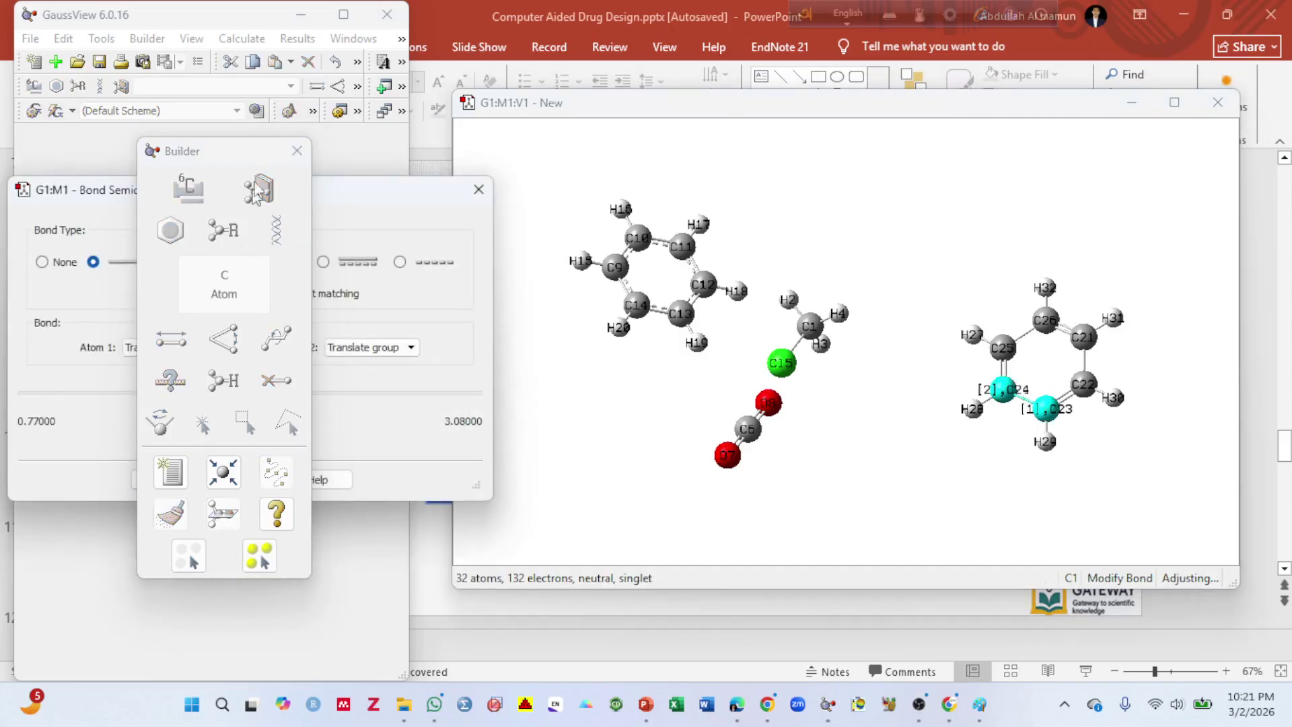
left_click_drag(205, 150, 1289, 203)
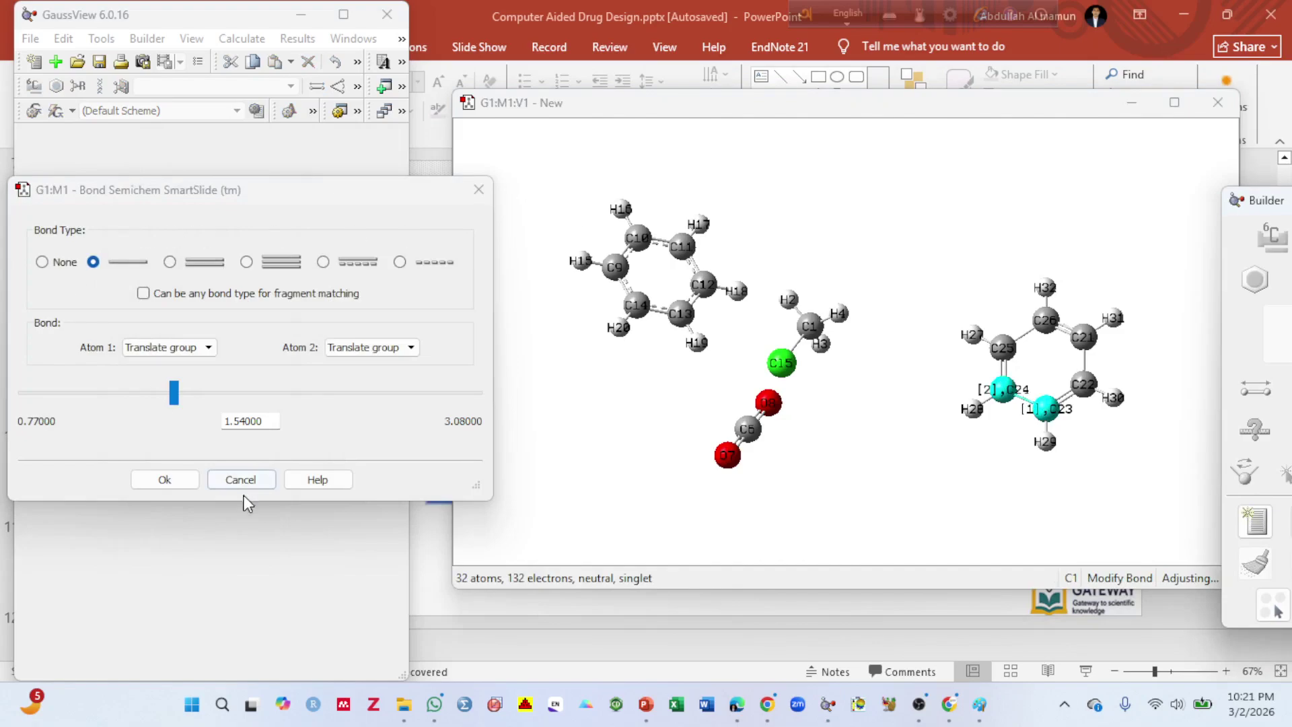
Step: View the bond settings between carbons C21 and C22, close them without changes, and move the Builder palette back over the main window
left_click(1077, 379)
left_click(1081, 340)
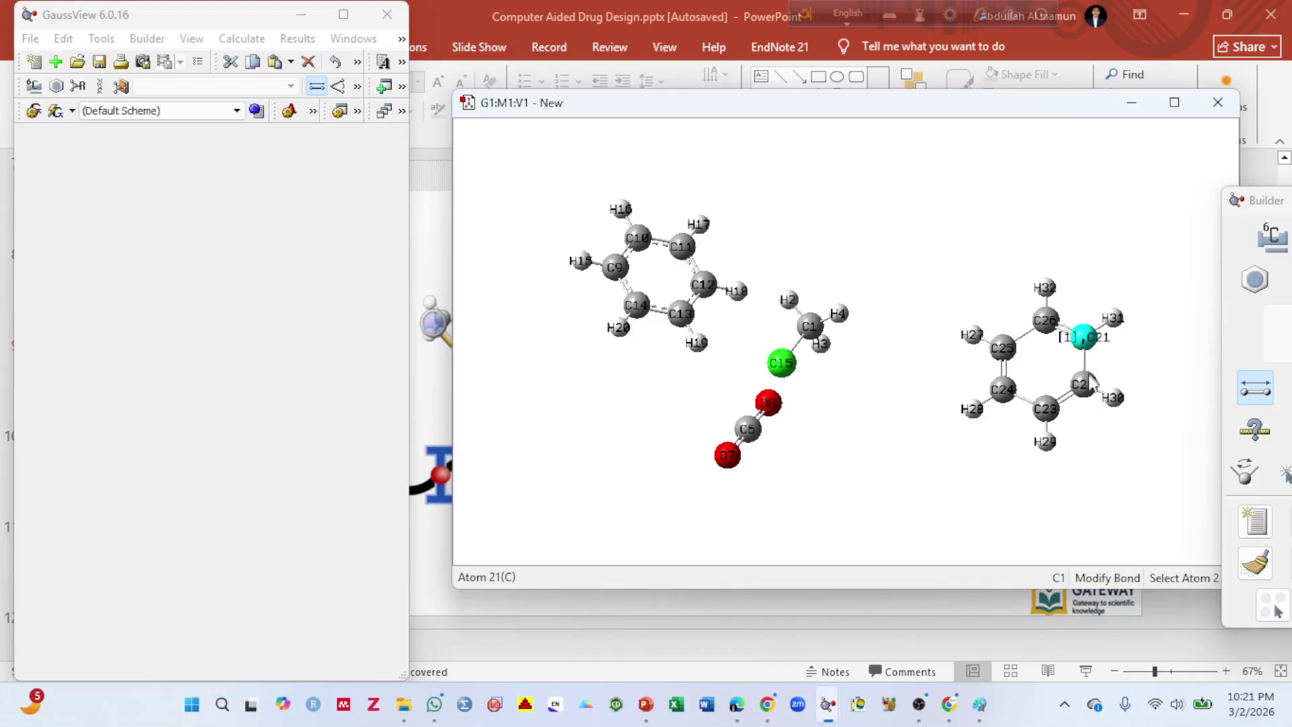
left_click(1090, 382)
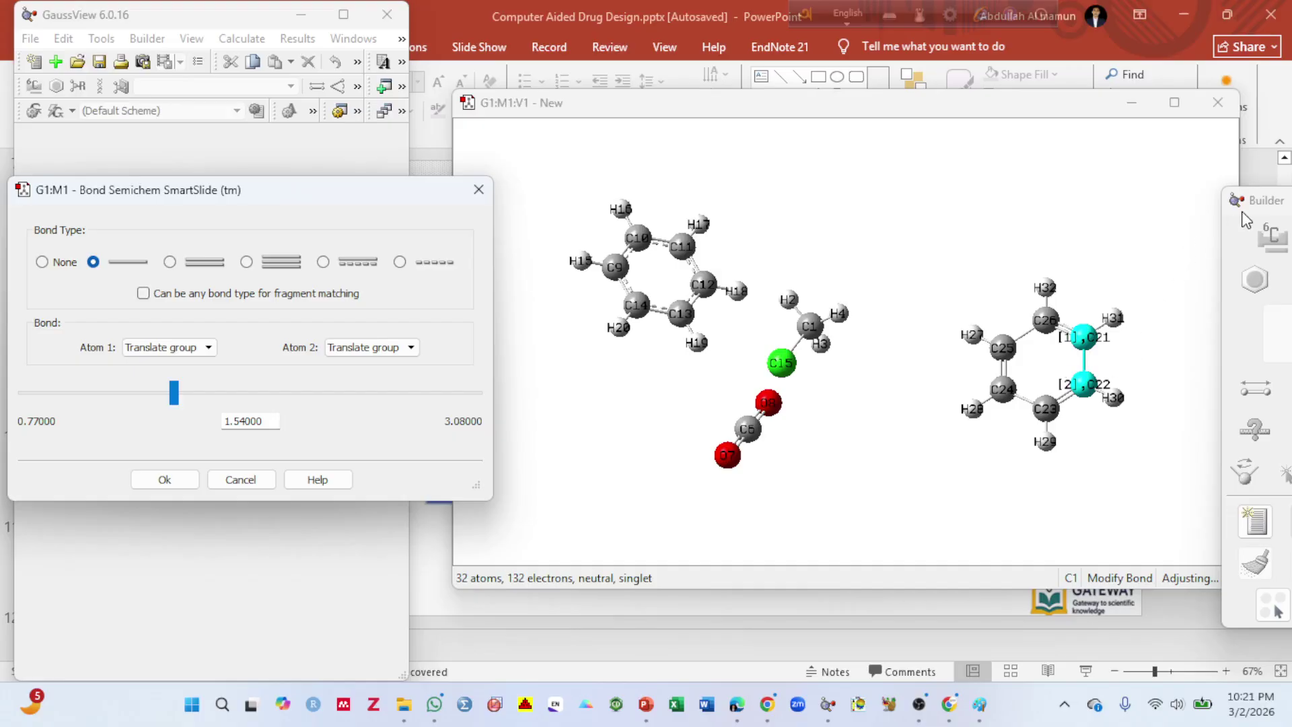
left_click_drag(1245, 218, 630, 173)
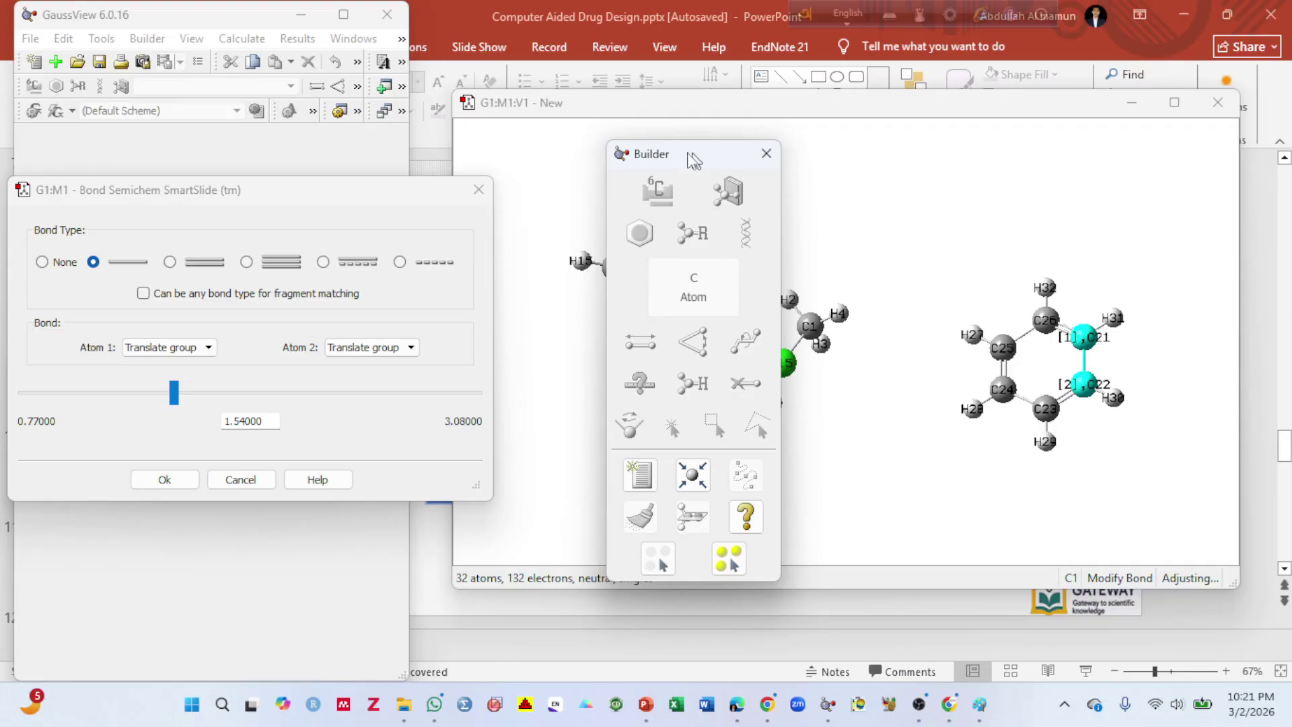
left_click(478, 189)
left_click_drag(684, 159, 163, 163)
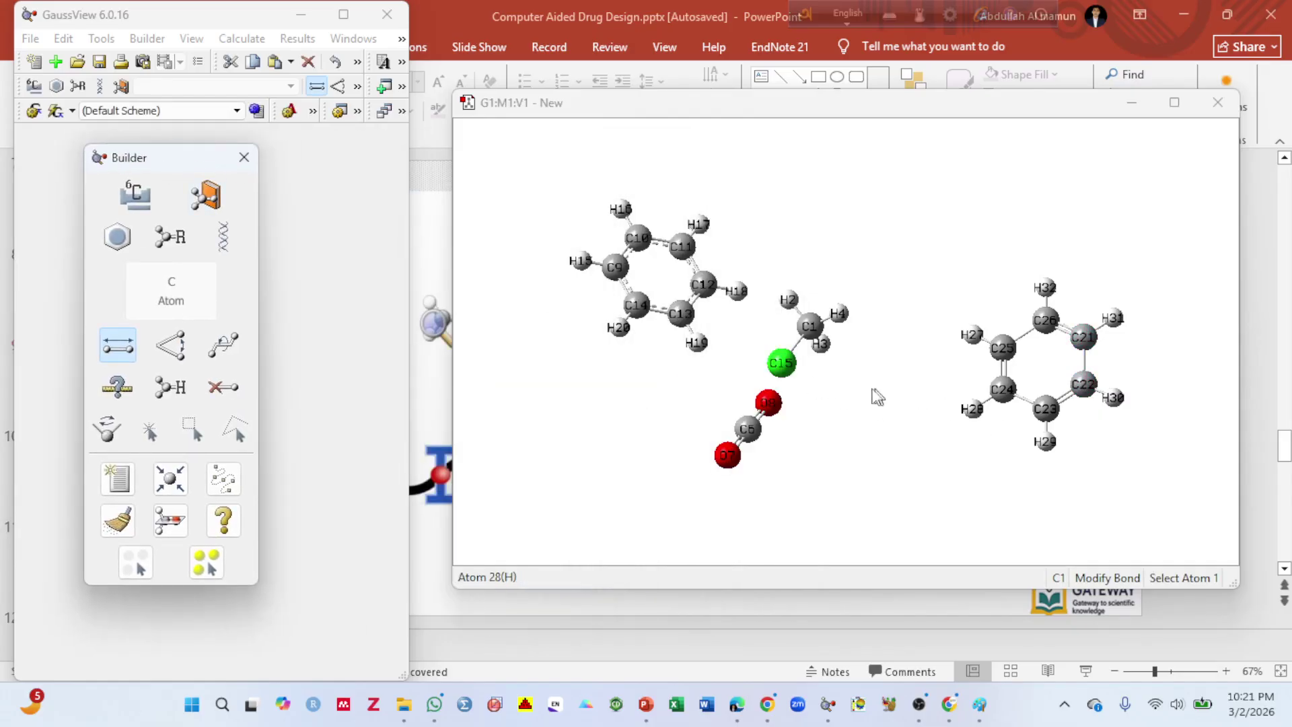
Step: Switch to Chrome and search Google for "acetaminophen syrup"
left_click(765, 714)
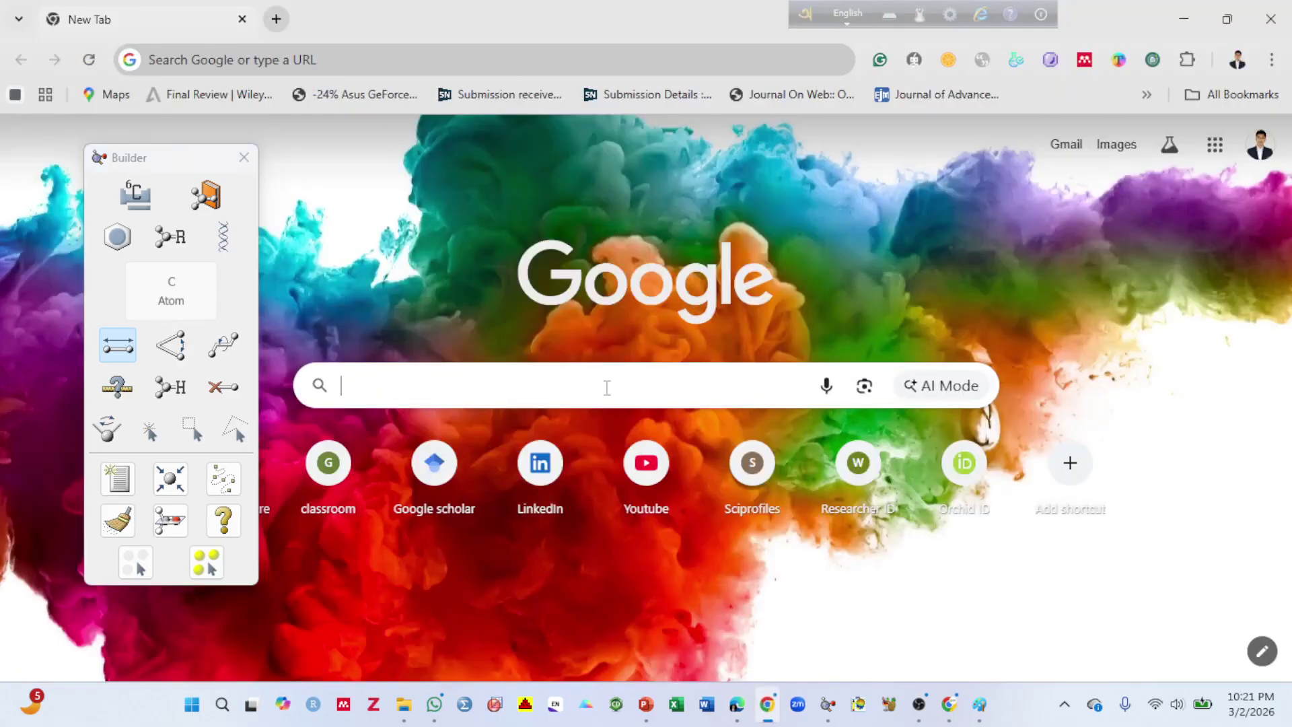
left_click(612, 388)
type("a")
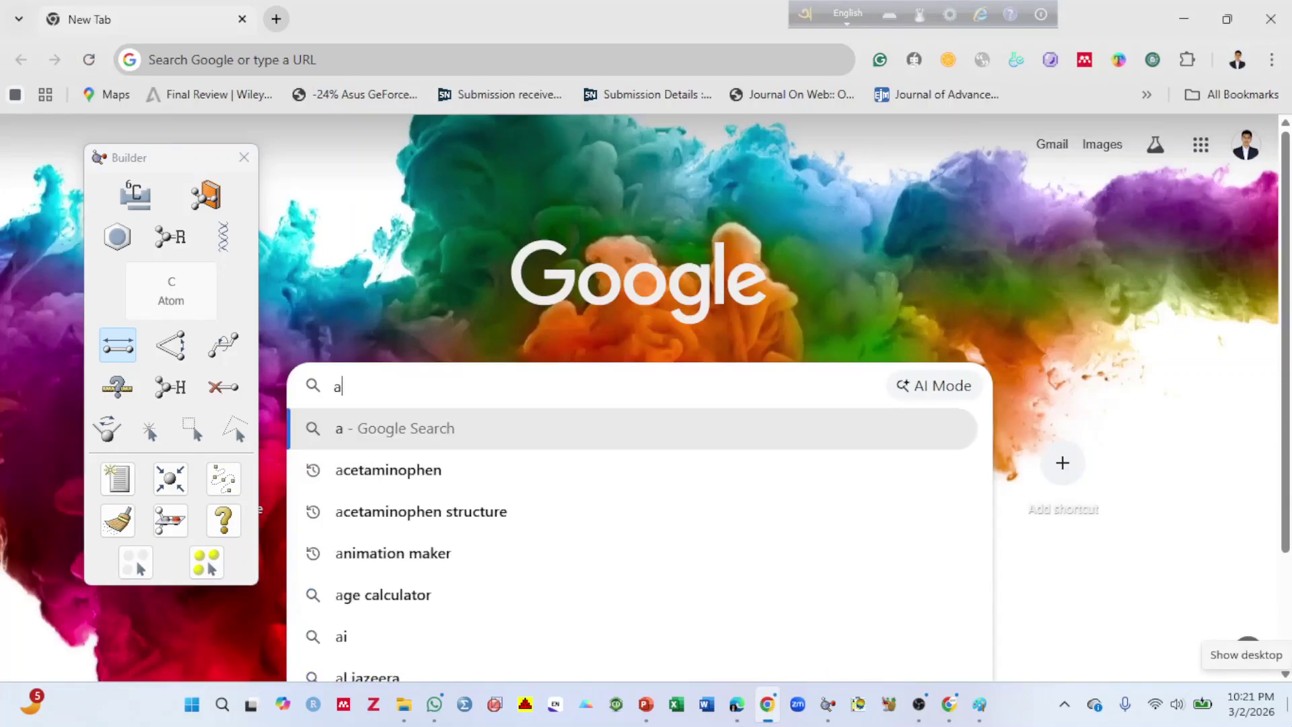
type("cetami")
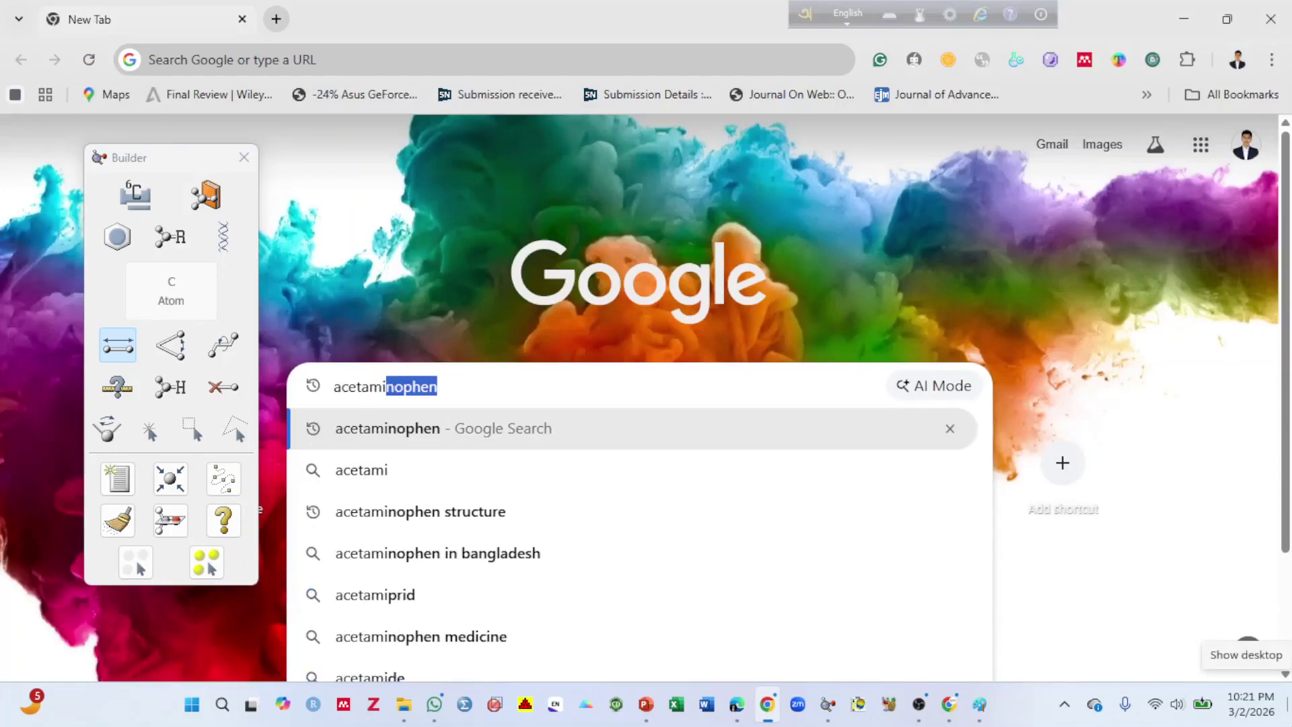
type("noph")
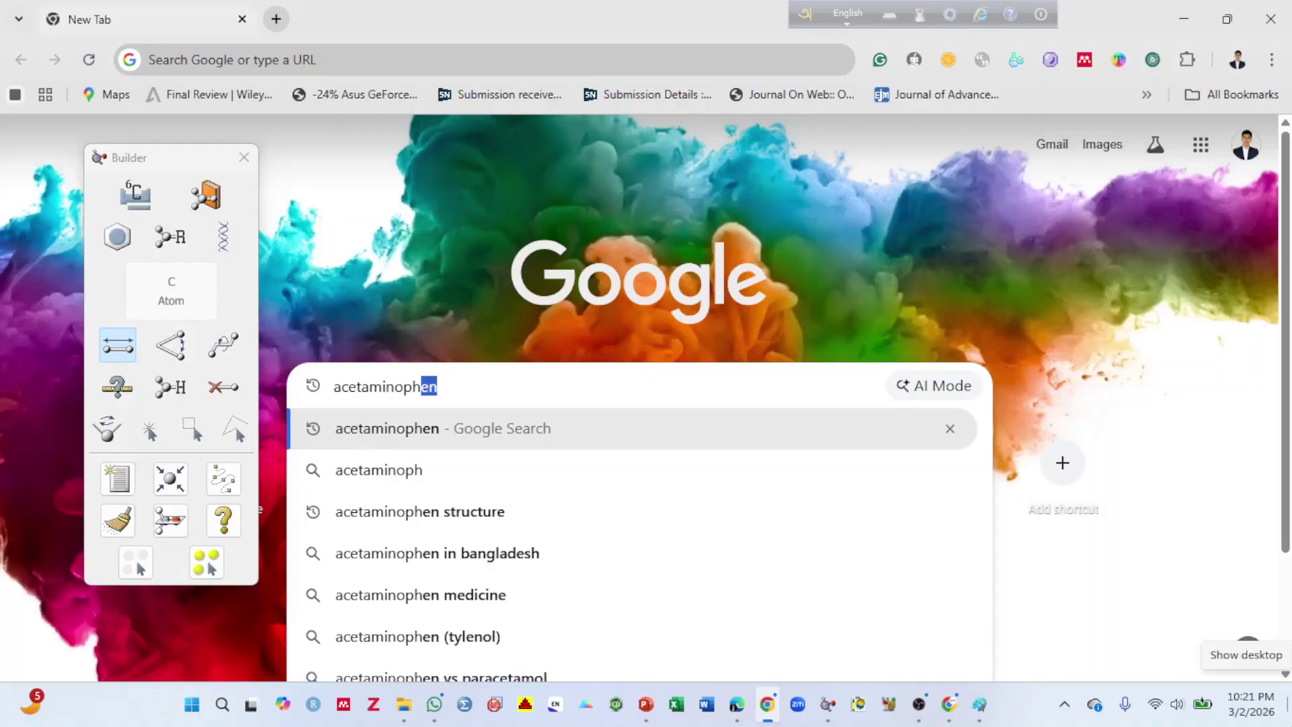
type("en s")
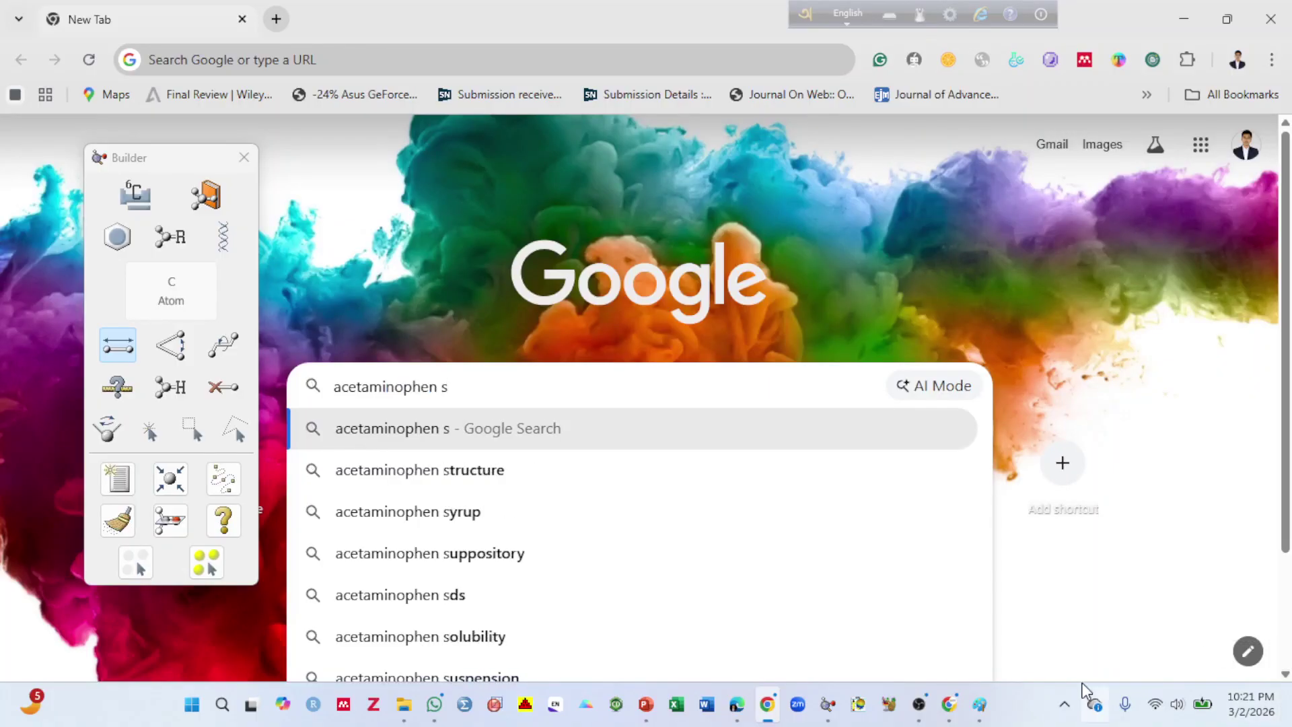
left_click(499, 512)
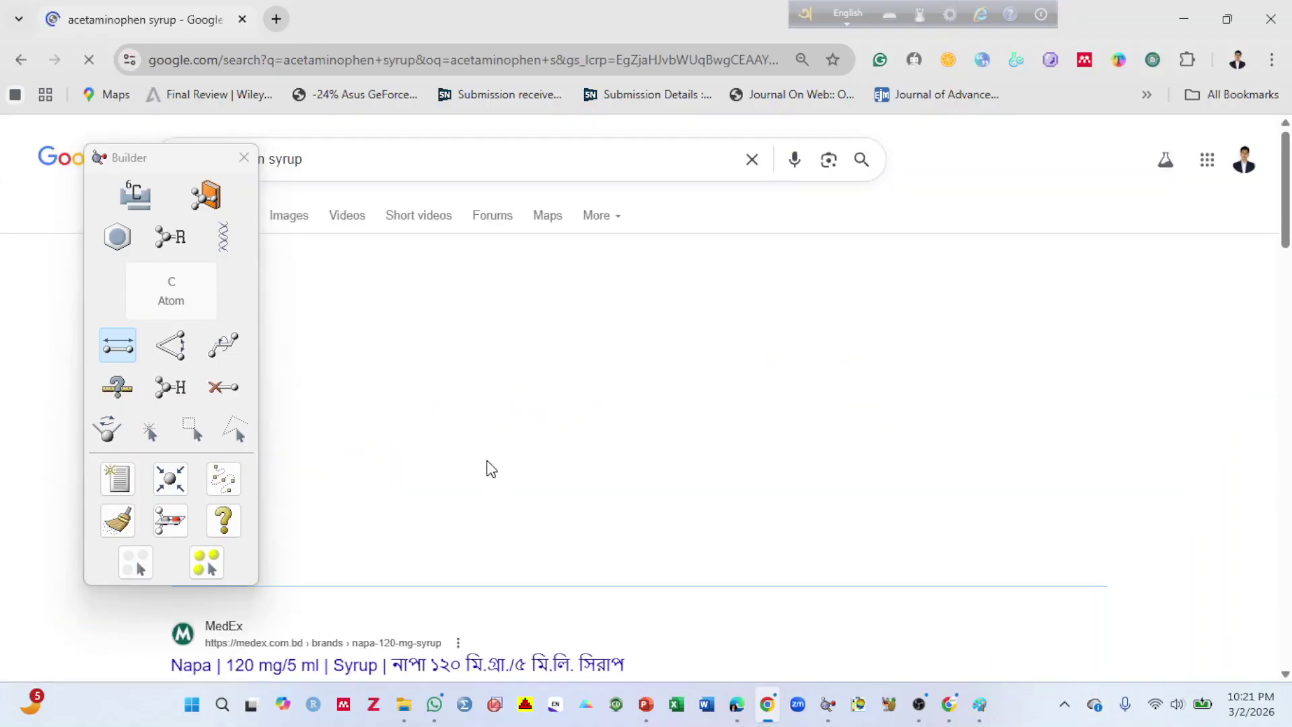
Step: Change the Google search to "acetaminophen structure"
left_click(314, 159)
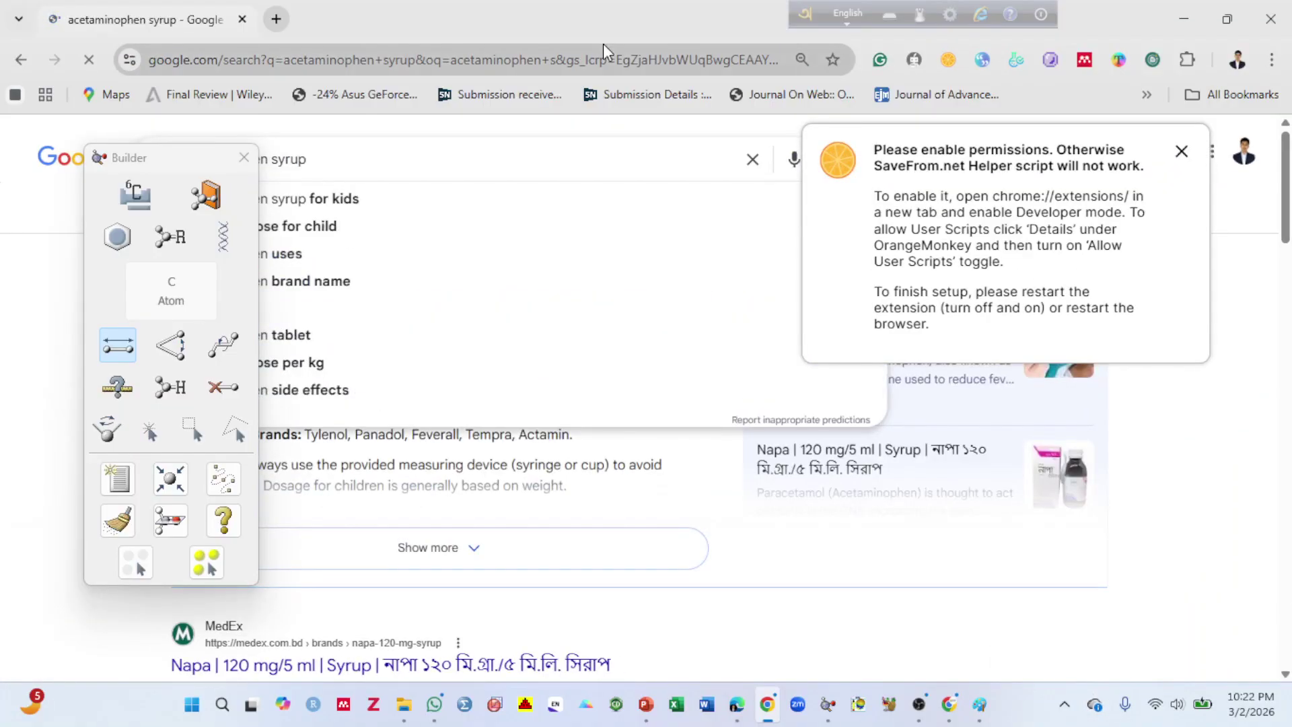
key("BackSpace")
key("BackSpace")
key("BackSpace")
key("BackSpace")
type("tr")
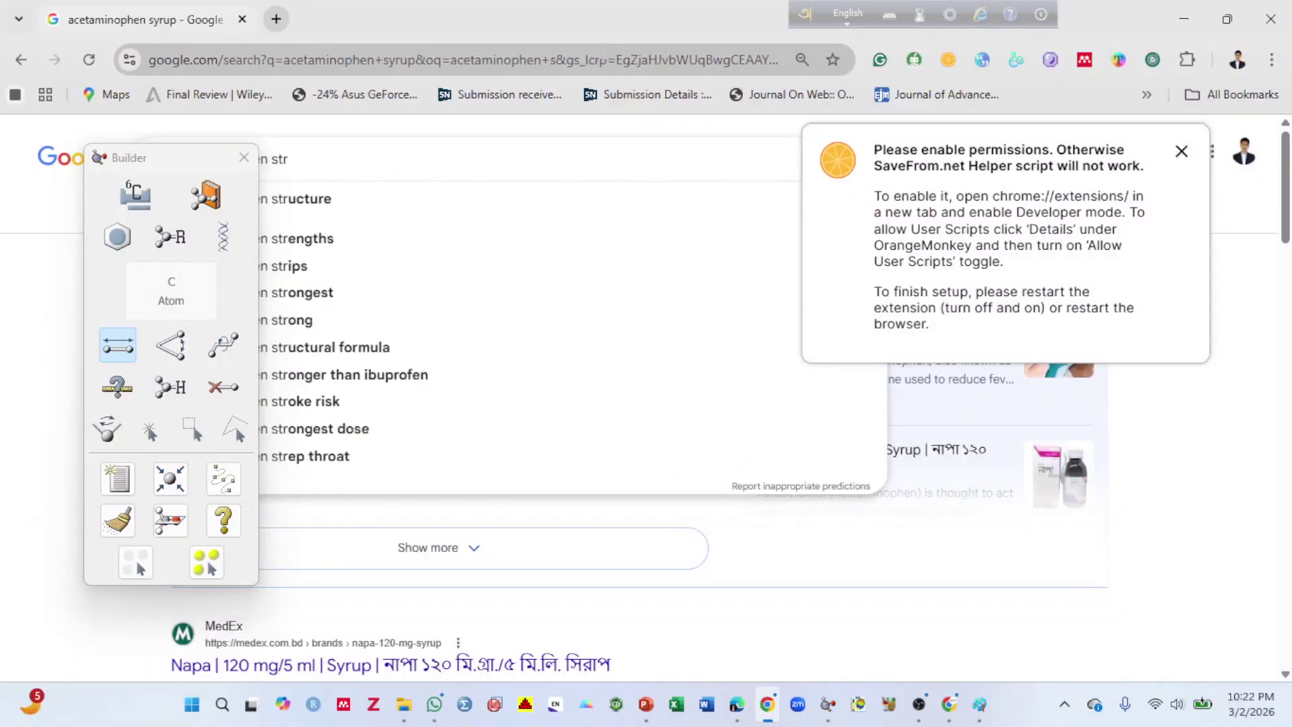
left_click(298, 201)
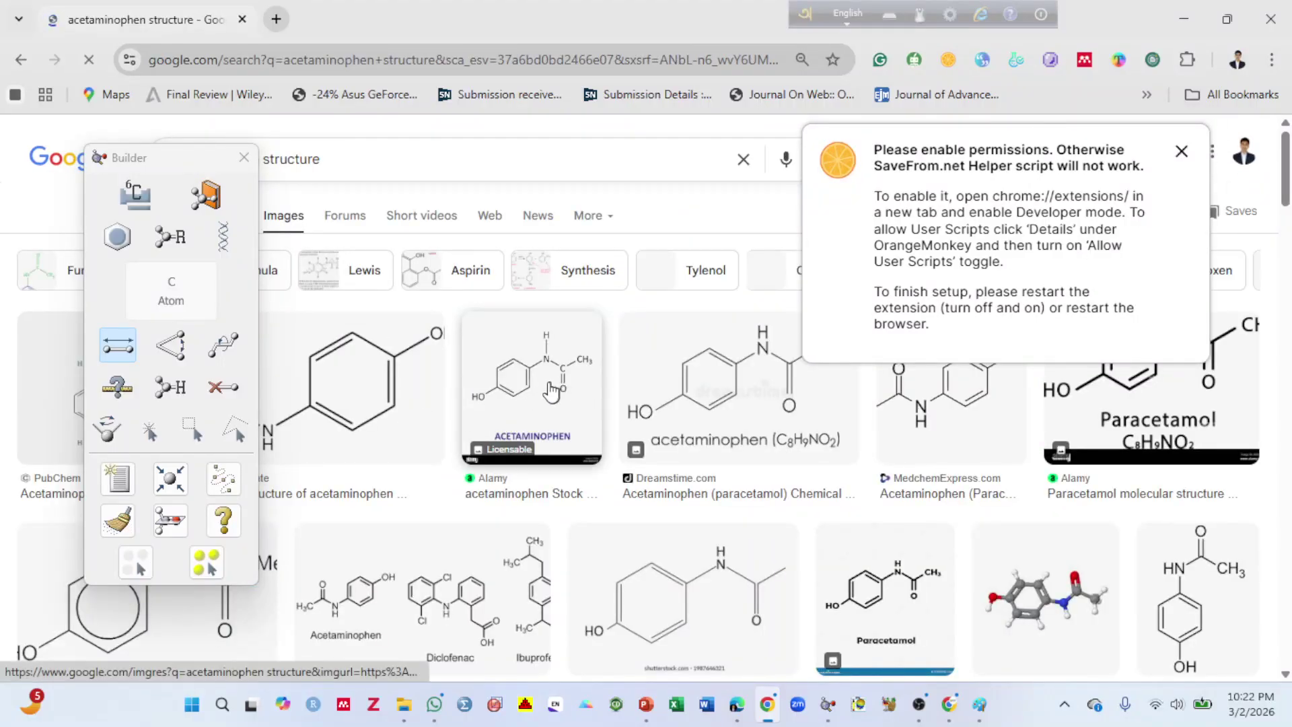
Step: Open the Alamy image of the acetaminophen structural formula and bring the main GaussView window up beside it
left_click(486, 387)
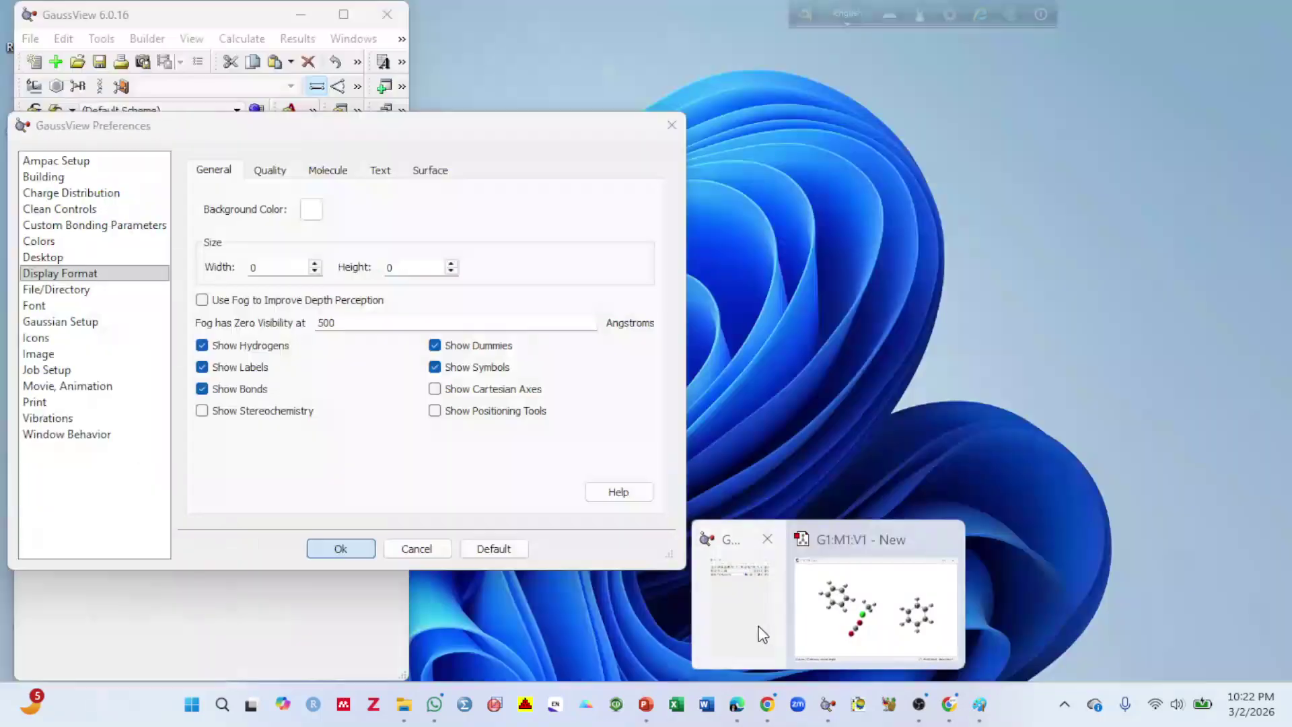
left_click(762, 635)
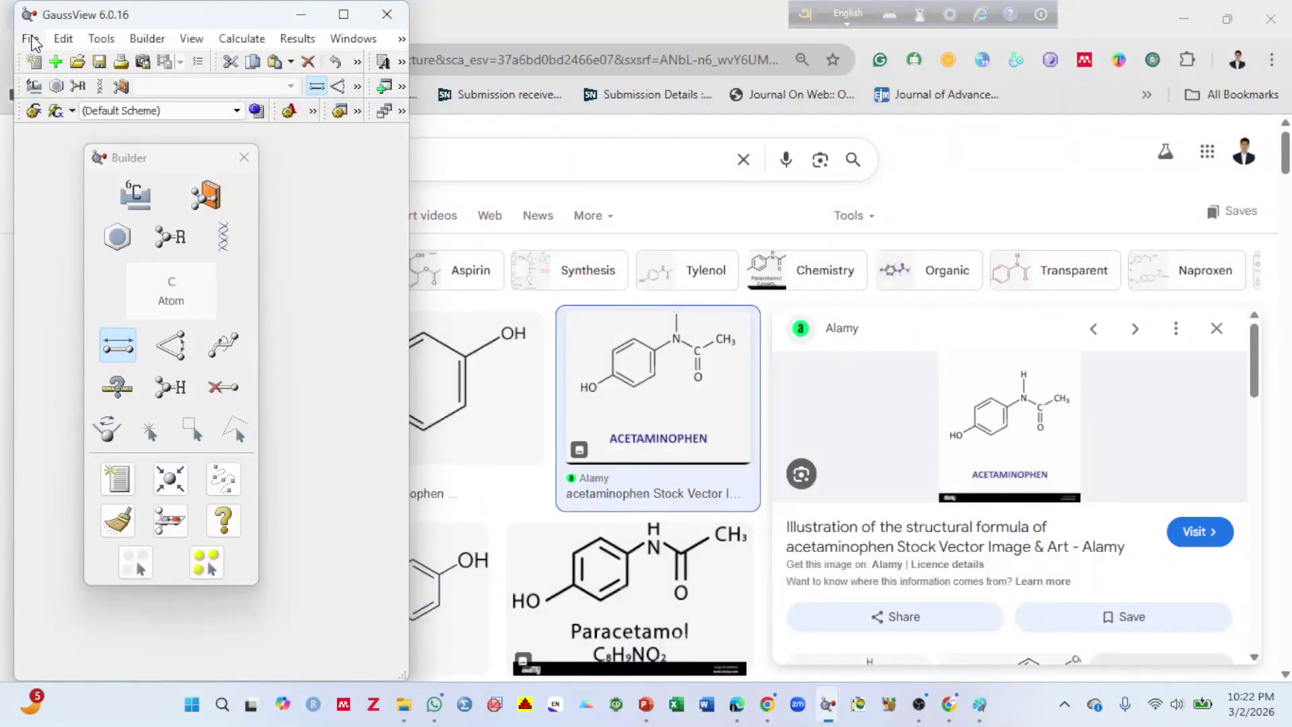
Step: Create a new molecule group, place a benzene ring fragment in it and rotate the ring to match the reference orientation
left_click(32, 39)
left_click(120, 67)
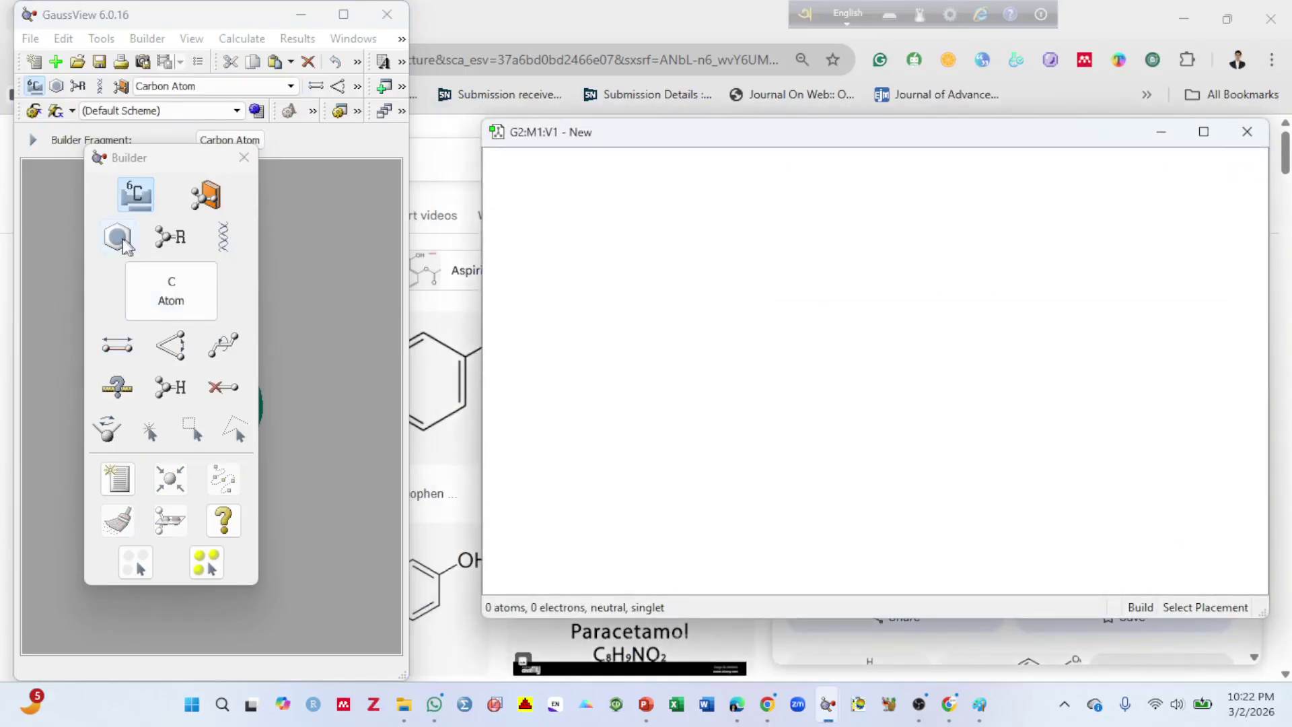
left_click(118, 237)
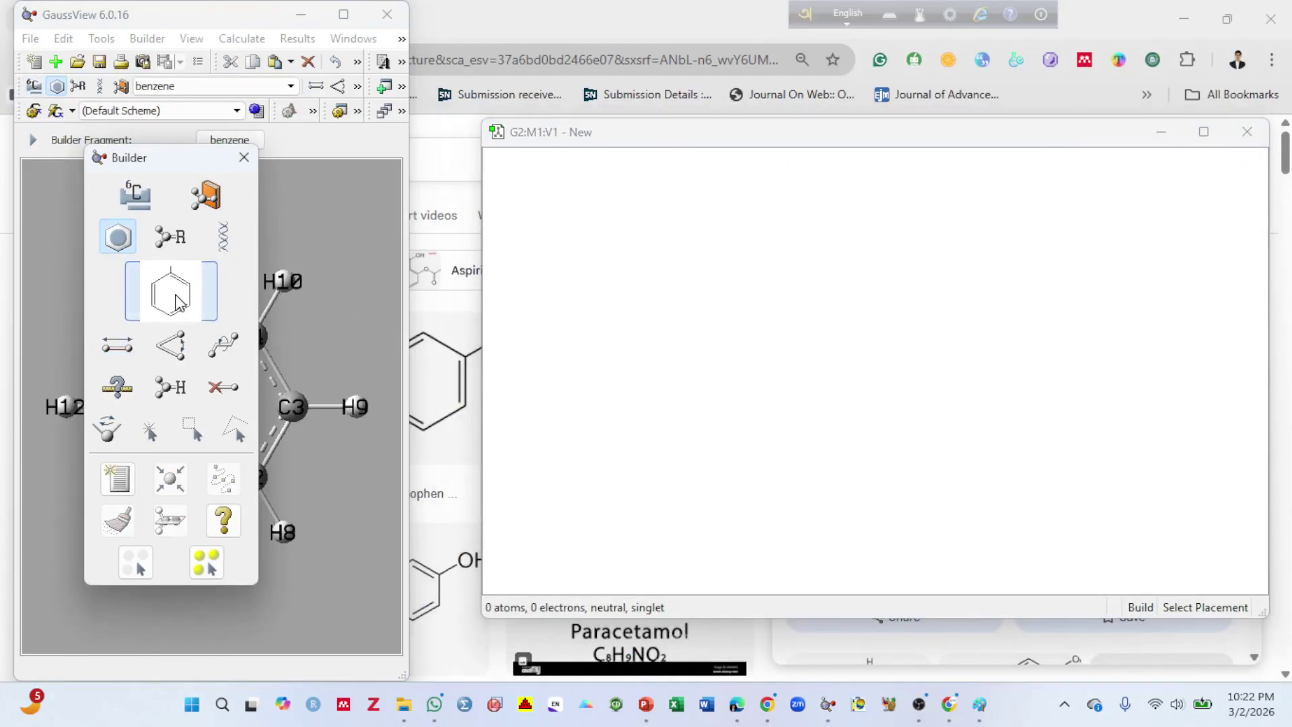
left_click(178, 301)
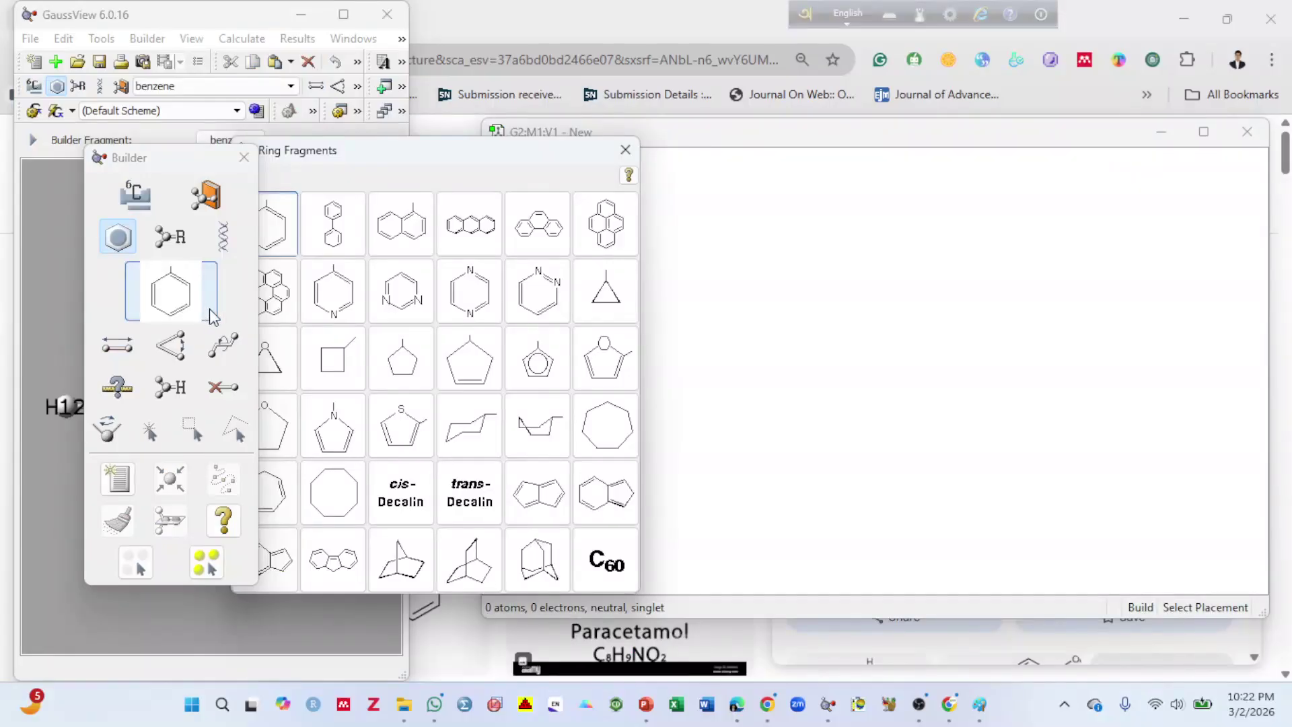
left_click(274, 244)
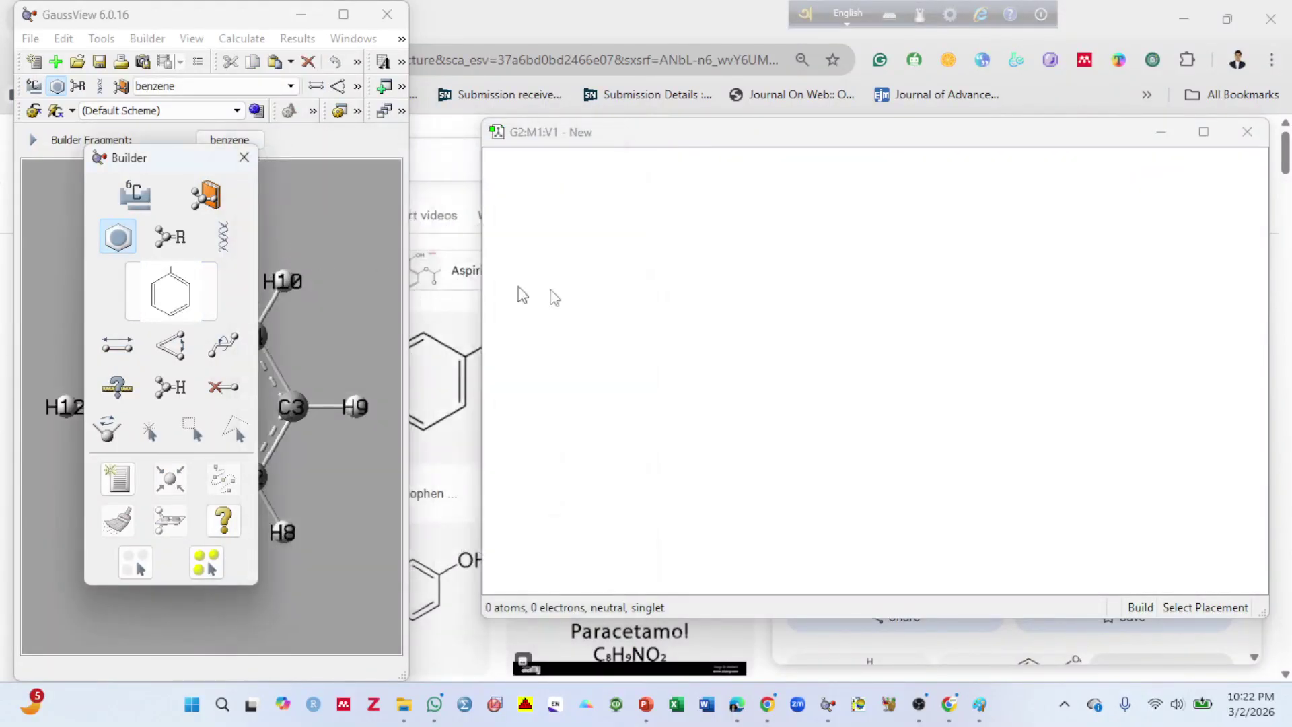
left_click(861, 385)
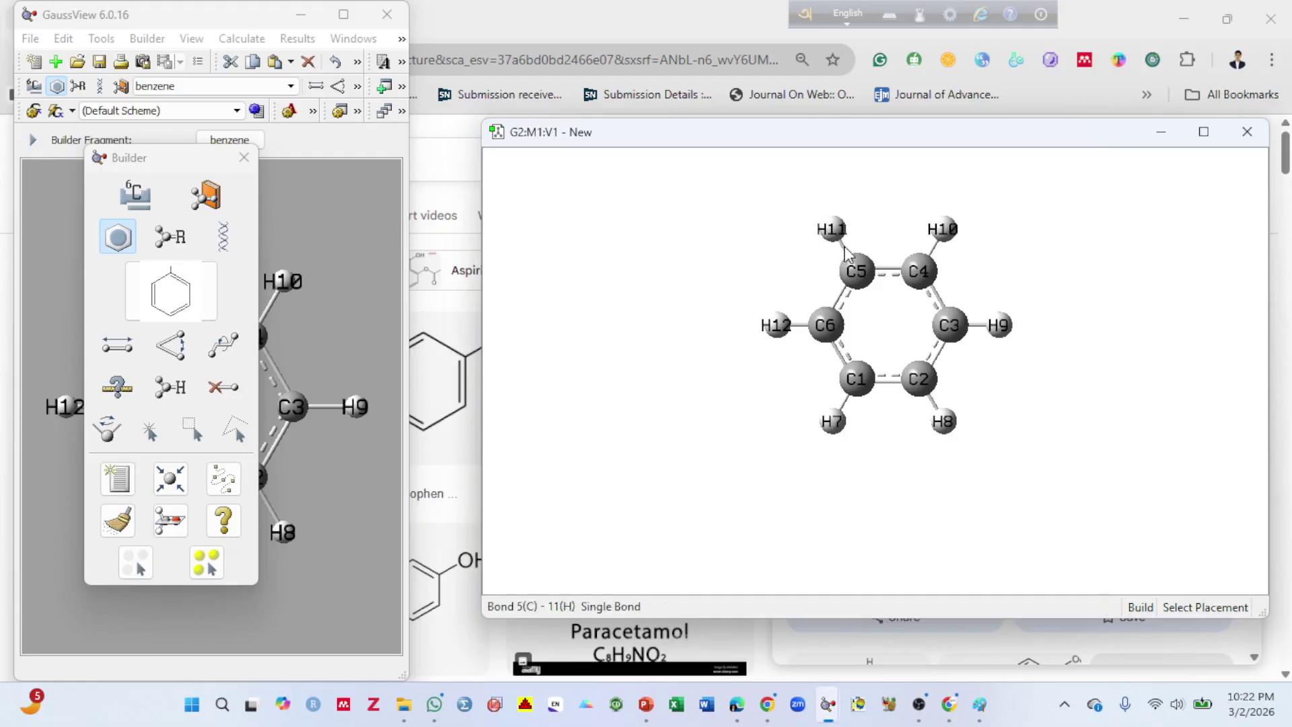
left_click_drag(886, 244, 1121, 251)
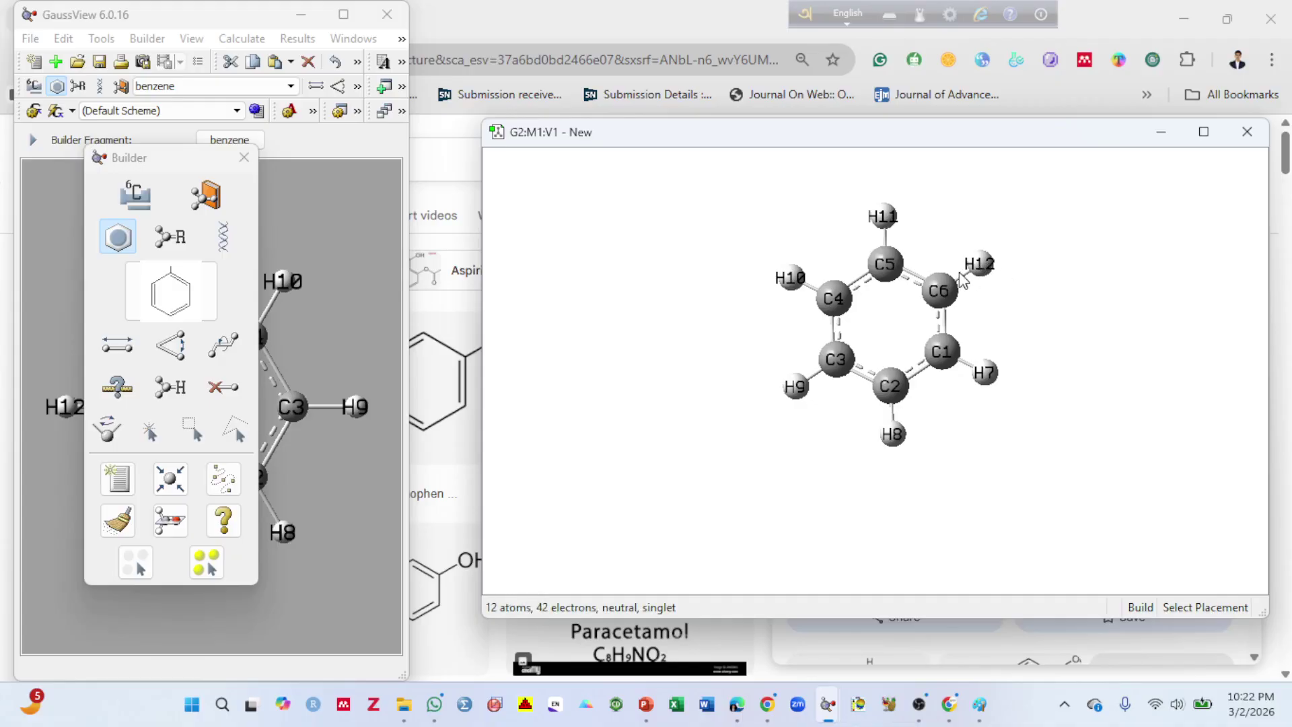
Step: Switch to Chrome to check where the hydroxyl group sits in the acetaminophen structure, and return to GaussView
mouse_move(949, 720)
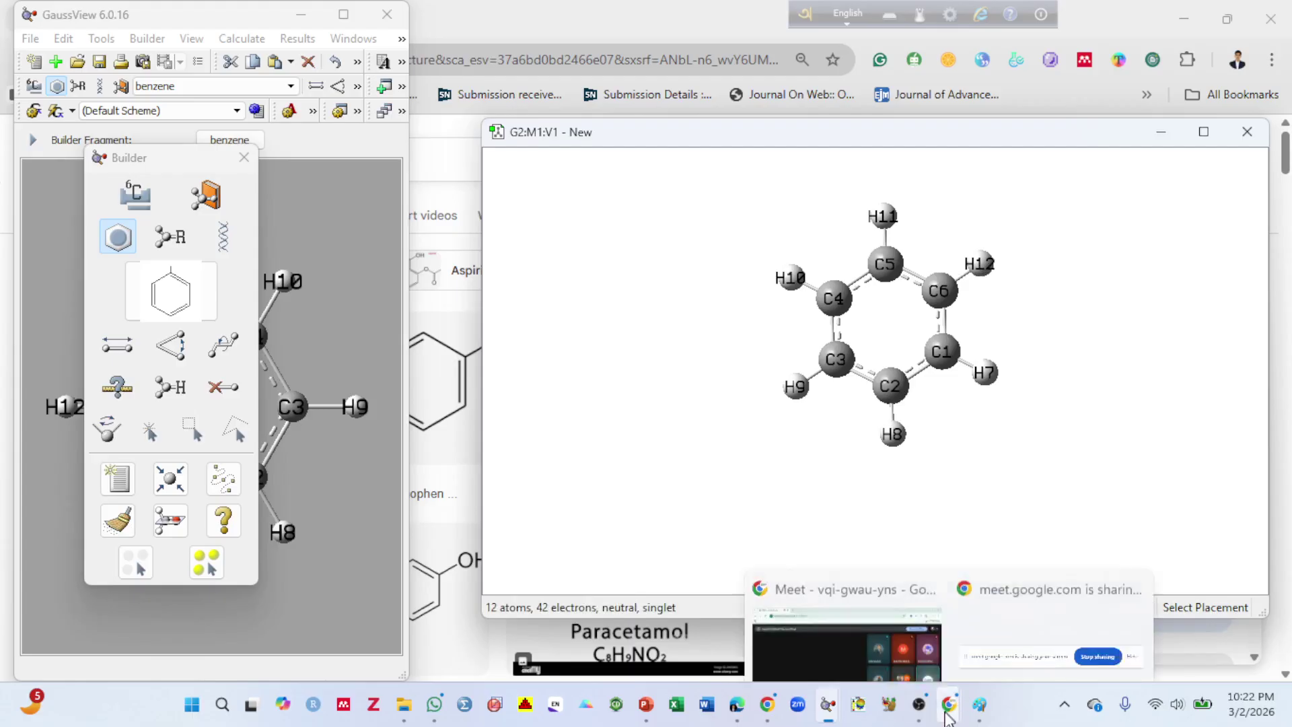
left_click(767, 703)
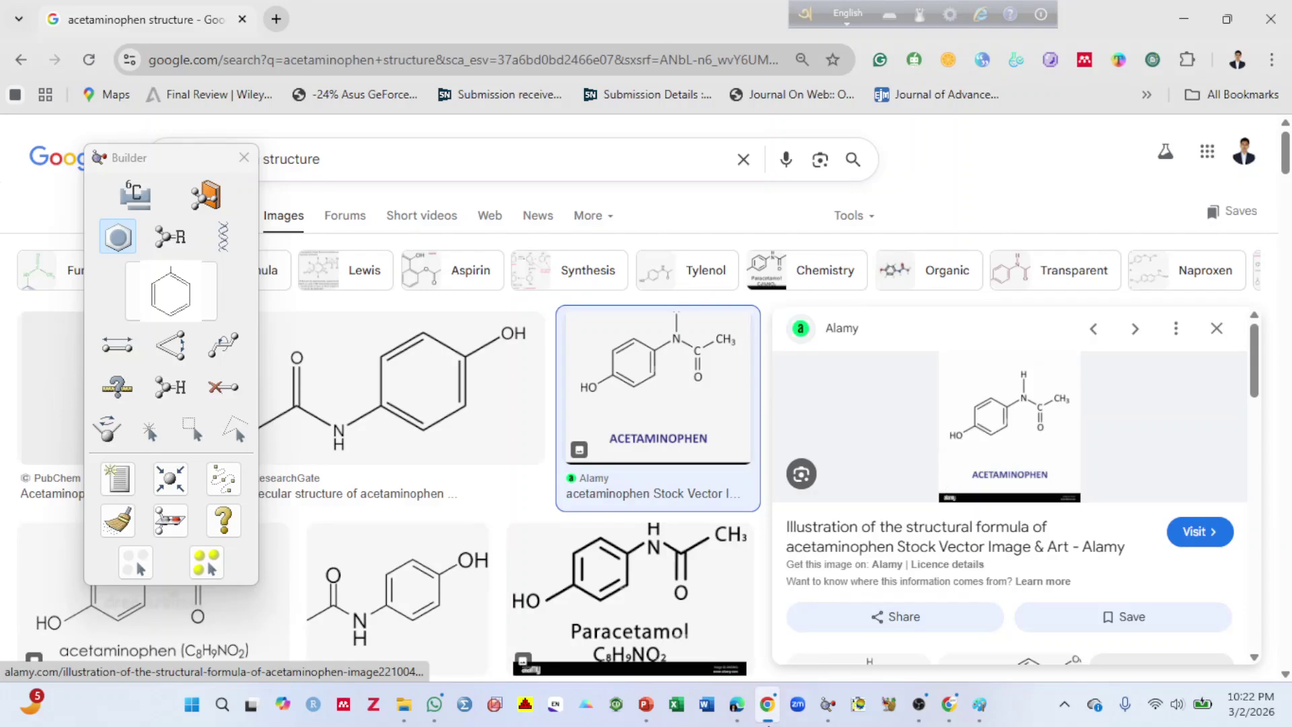
left_click(767, 704)
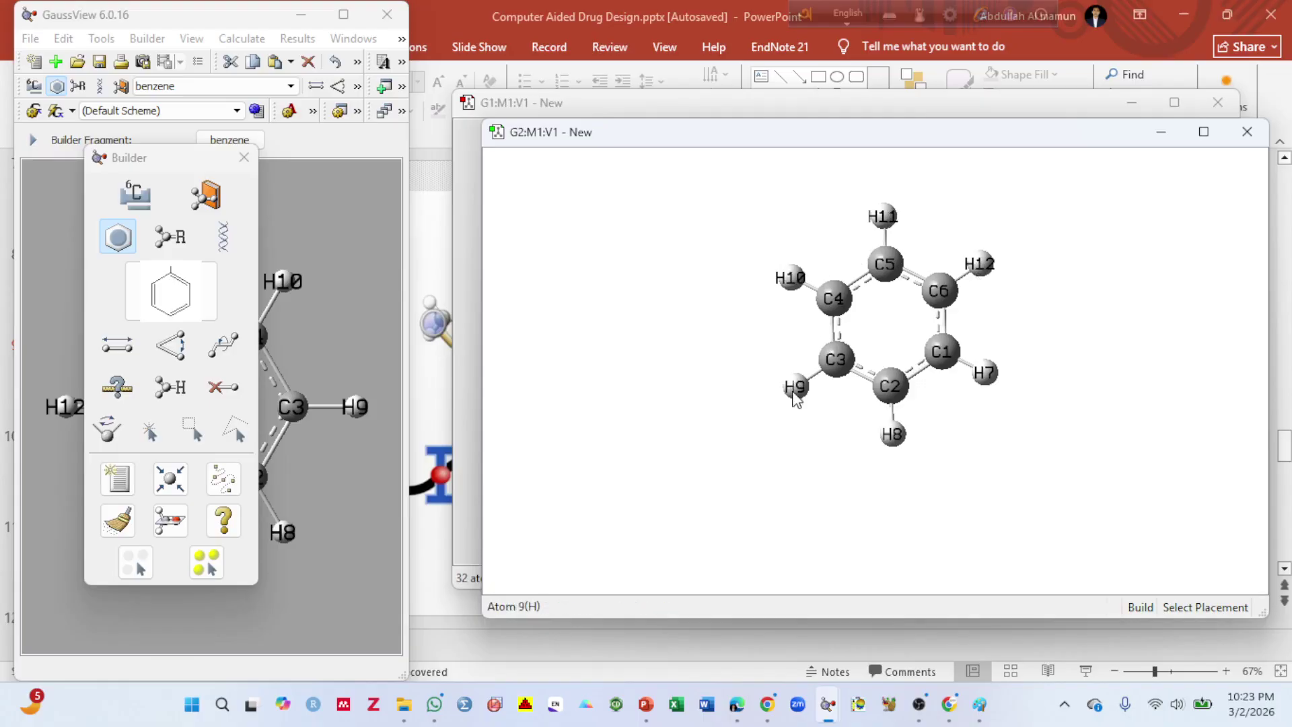
Step: Replace ring hydrogen H9 with the Oxygen Tetravalent (S-S-LP-LP) fragment to add the hydroxyl group, and inspect it from several angles
left_click(134, 195)
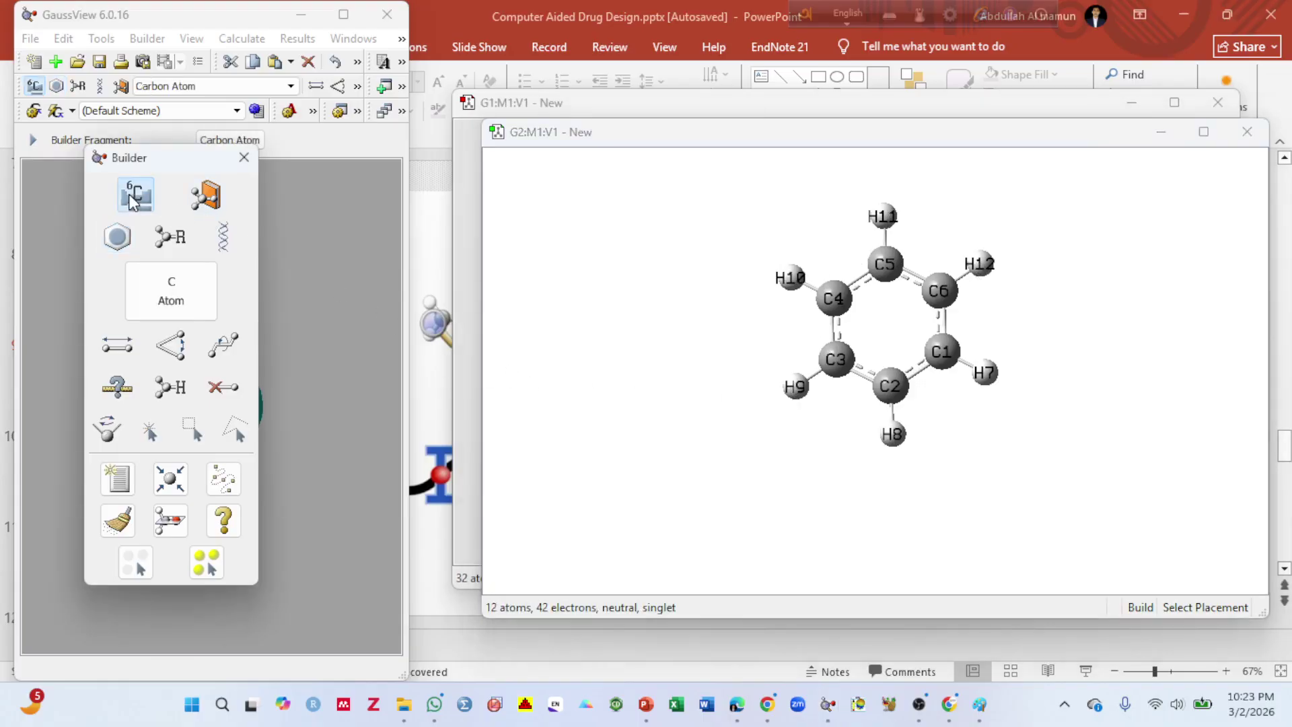
left_click(130, 205)
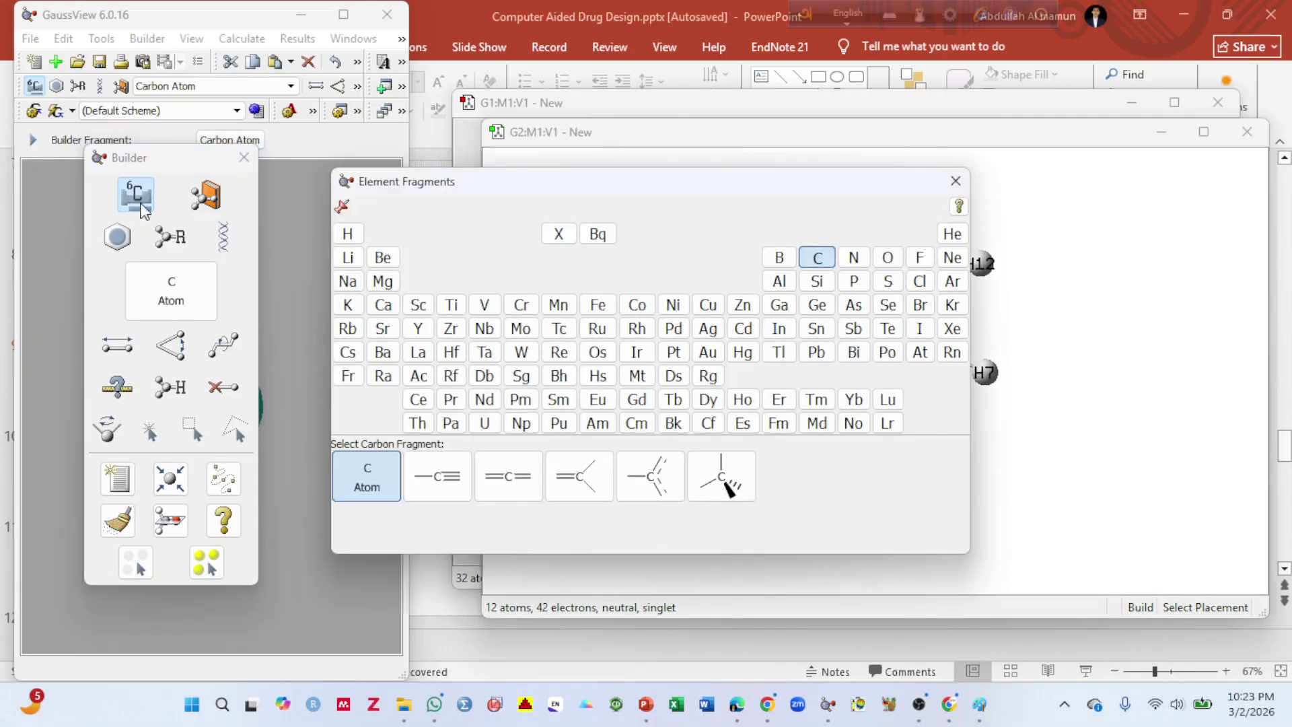
left_click(885, 258)
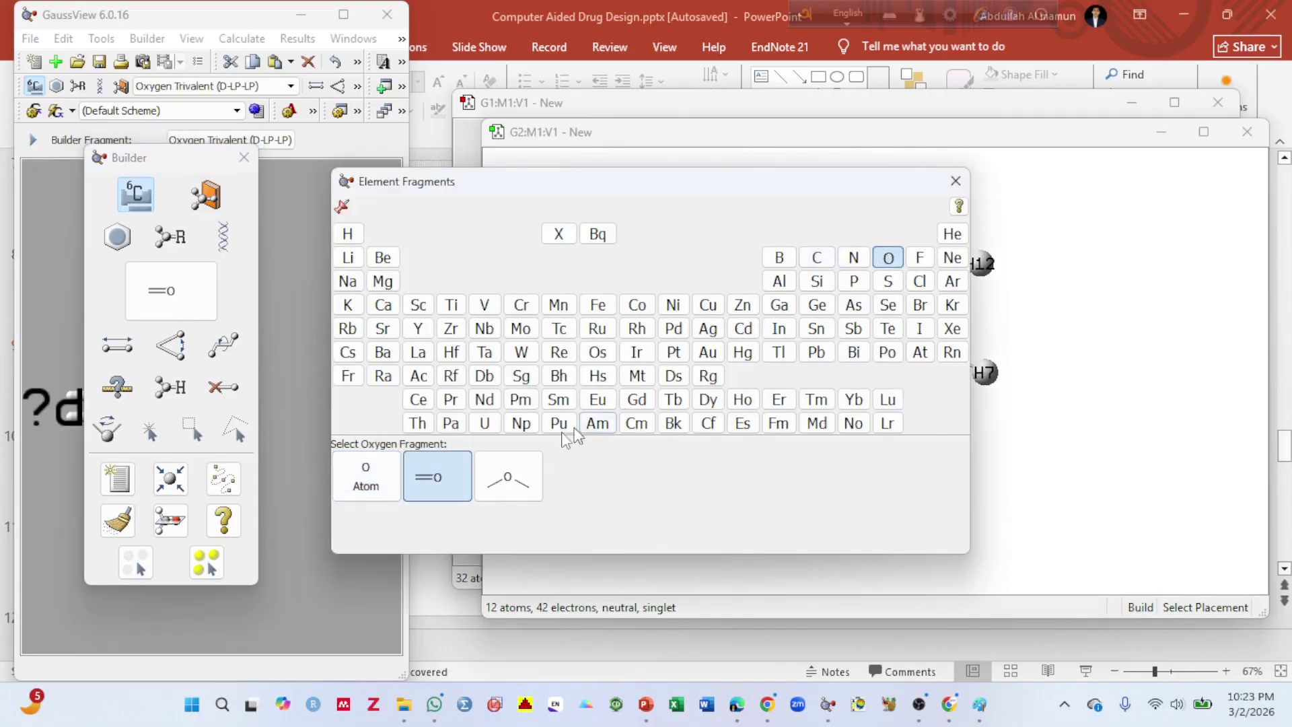
left_click(516, 483)
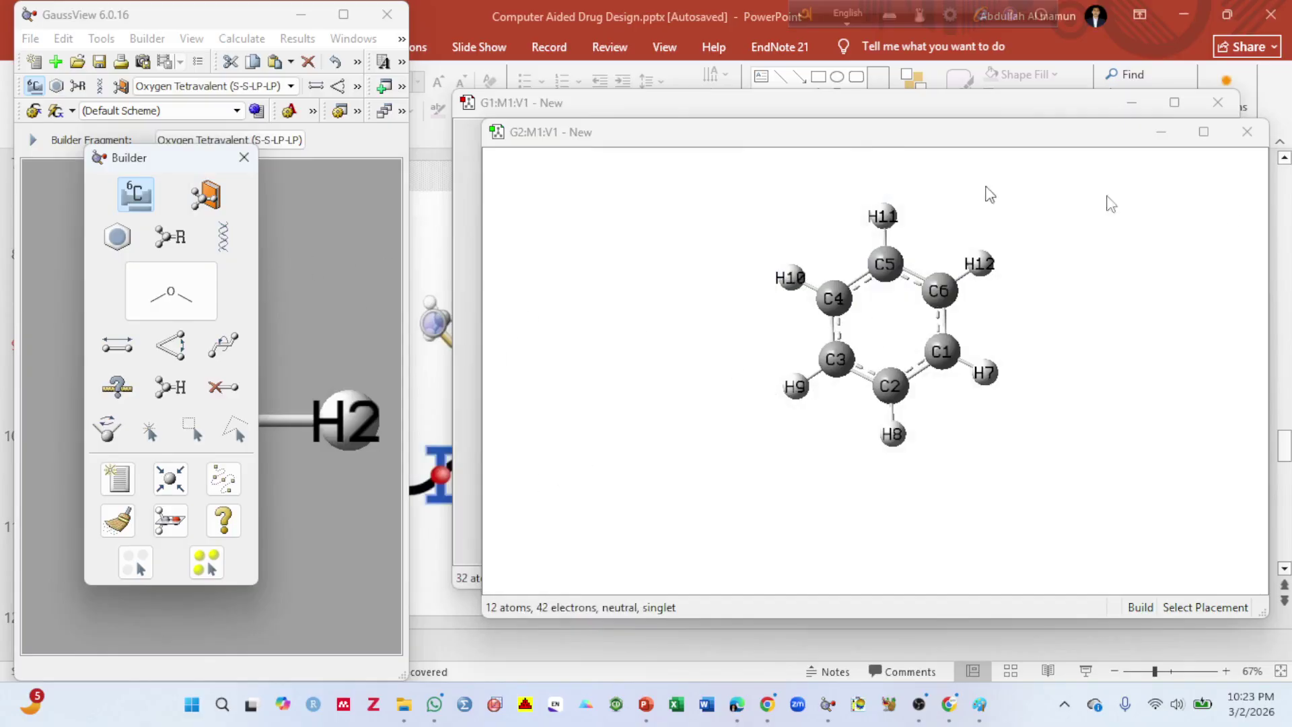
left_click(139, 195)
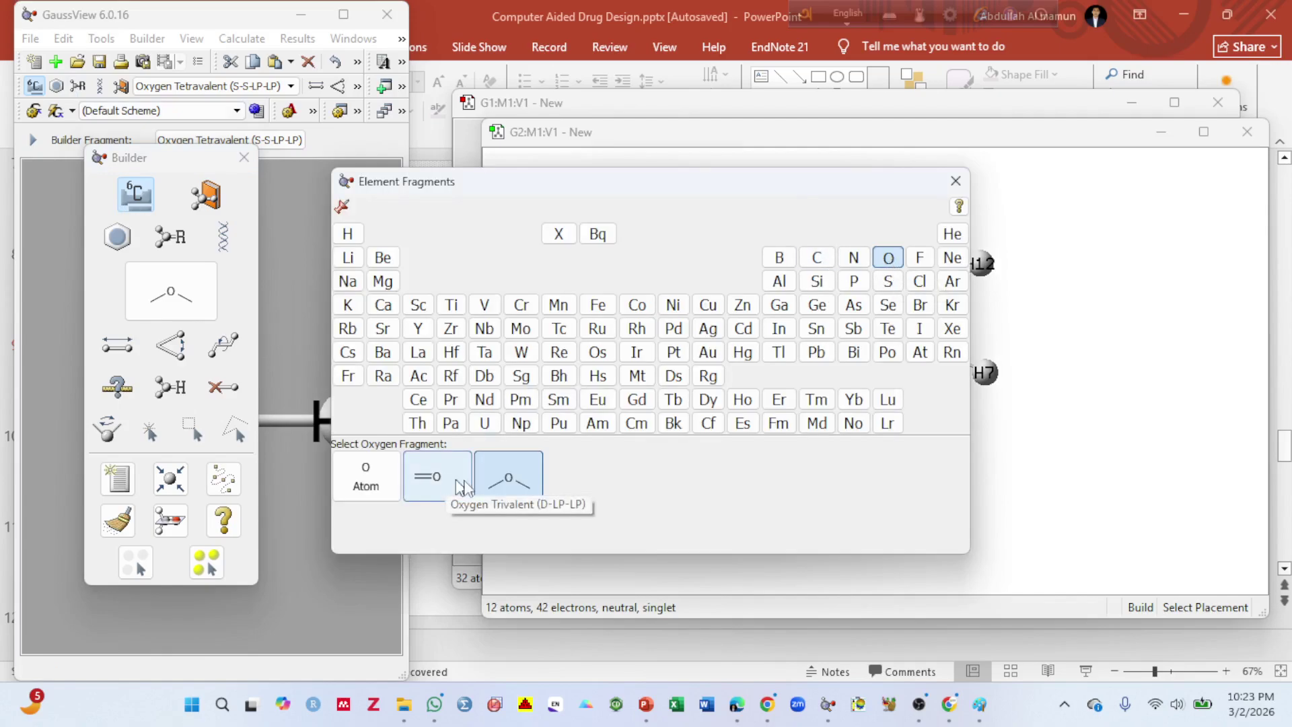
double_click(507, 486)
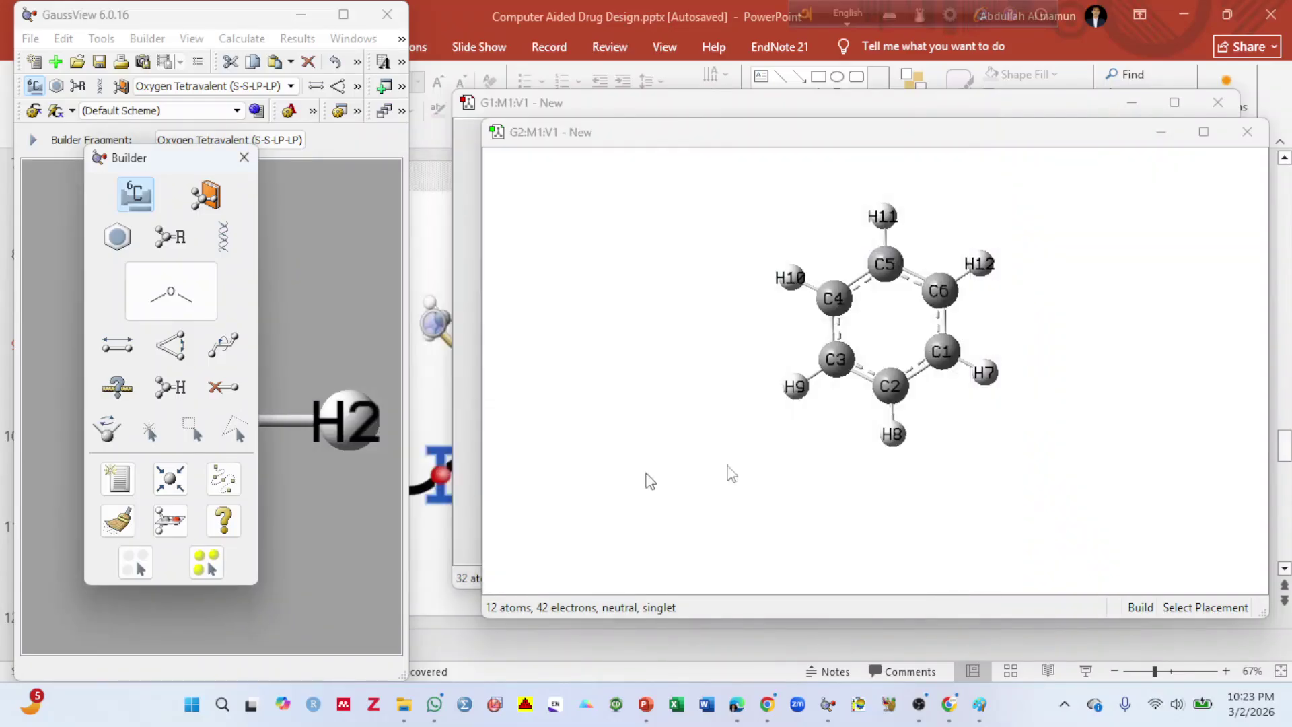
left_click(796, 388)
left_click_drag(770, 407, 766, 382)
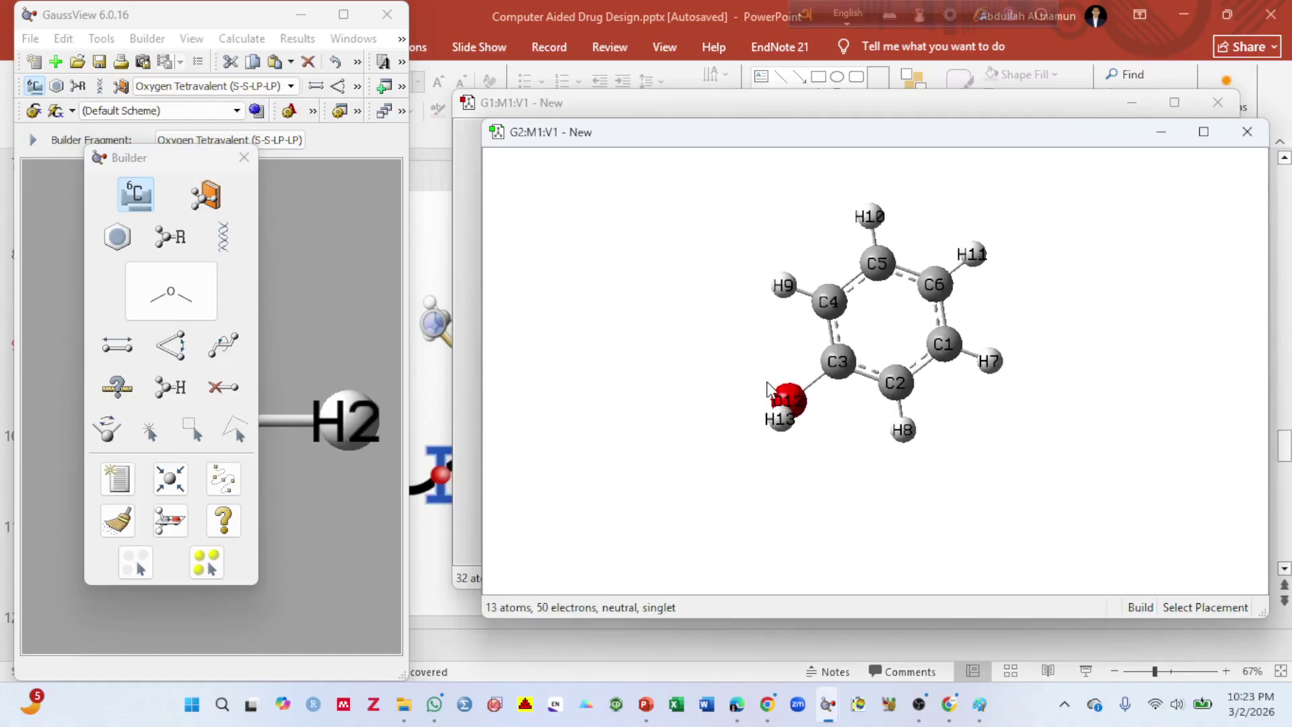
left_click_drag(913, 248, 849, 248)
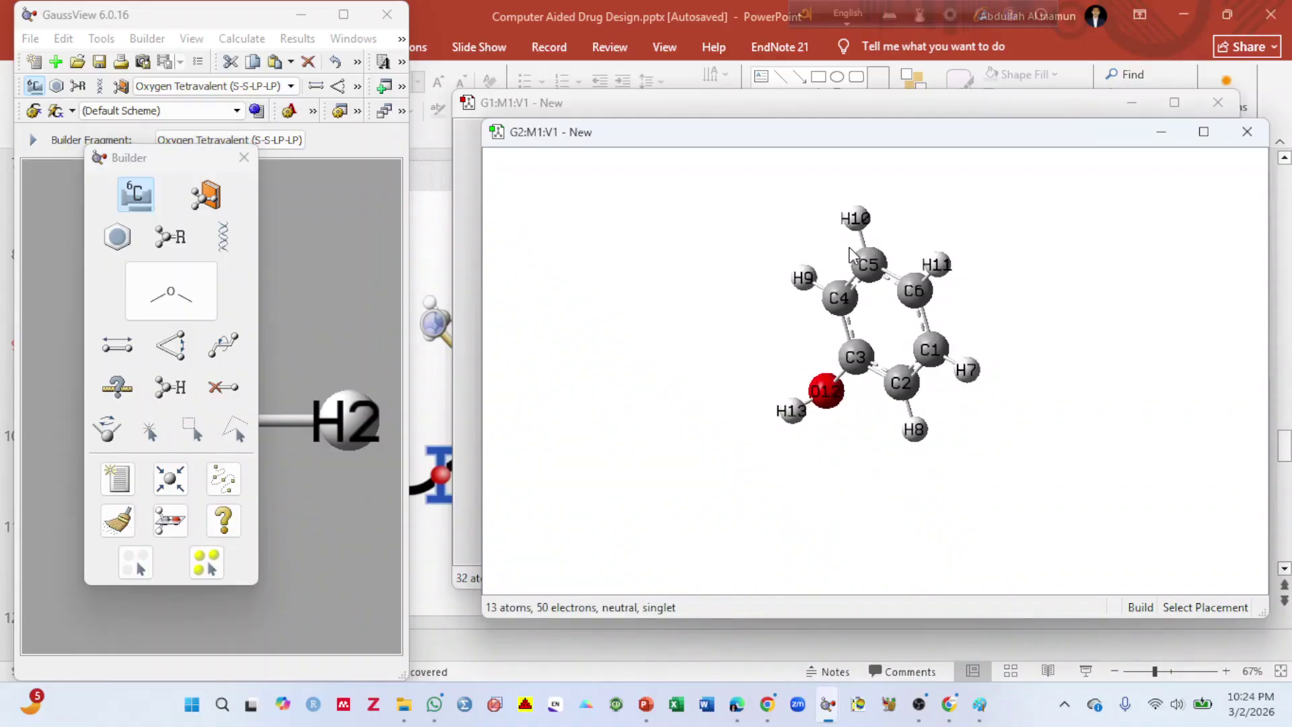
left_click_drag(895, 304, 947, 320)
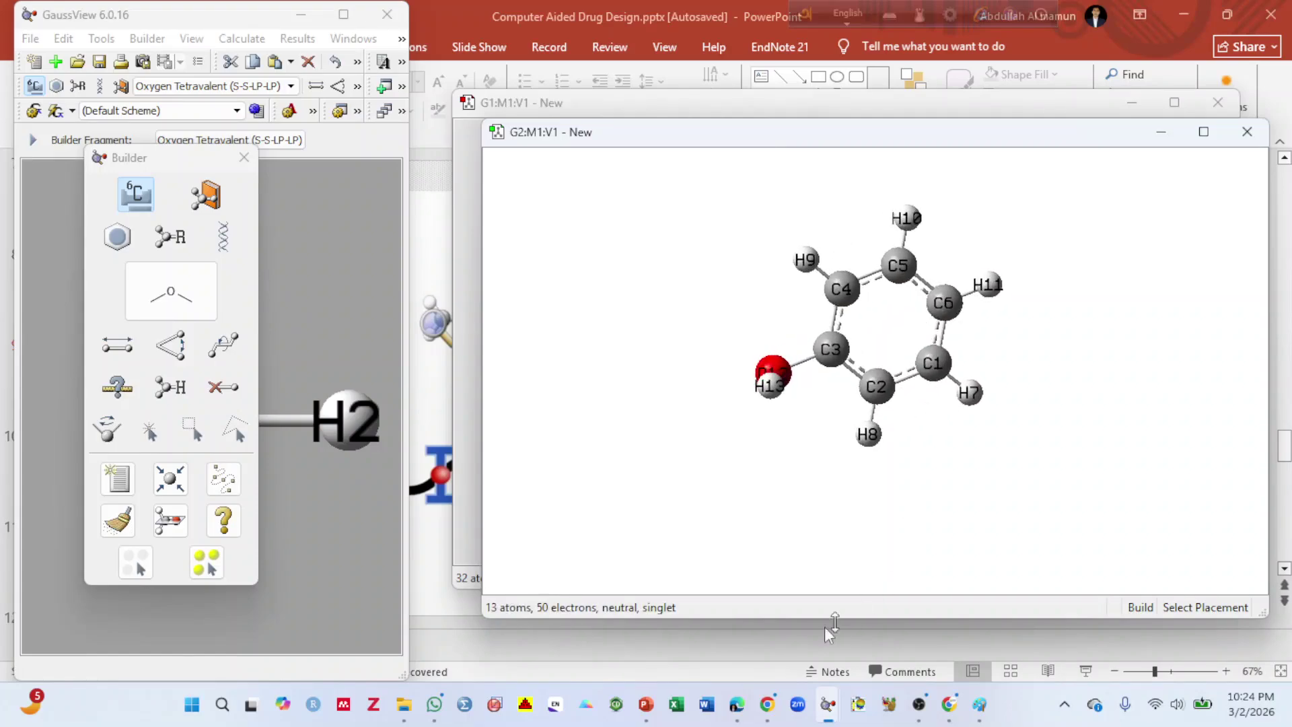
Step: Check the nitrogen attachment in the acetaminophen reference image in Chrome
left_click(739, 716)
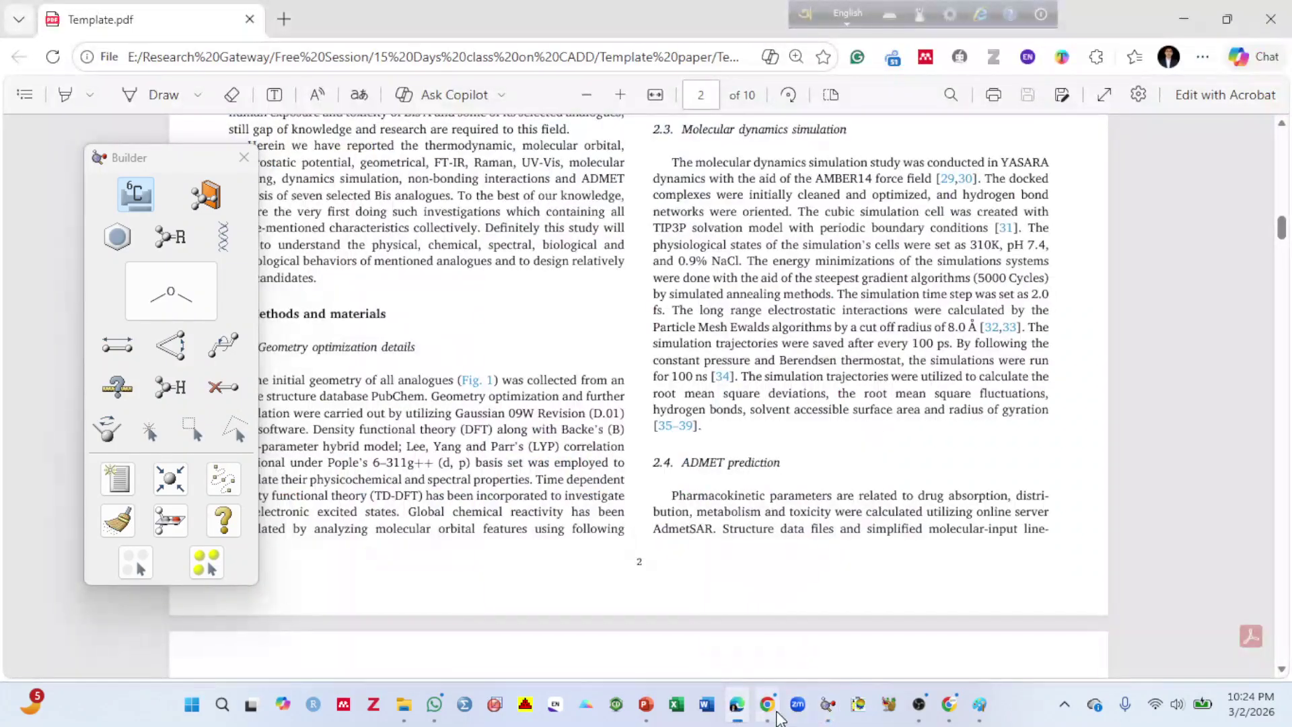
left_click(767, 704)
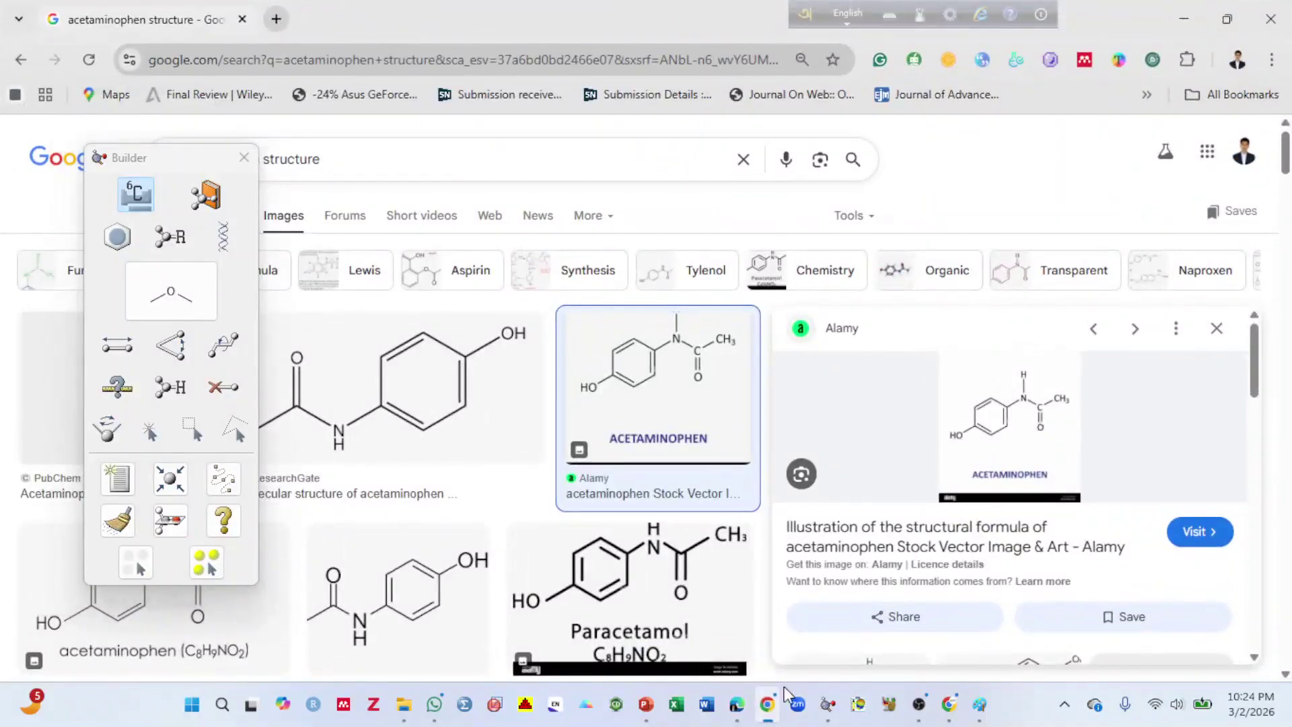
left_click(765, 720)
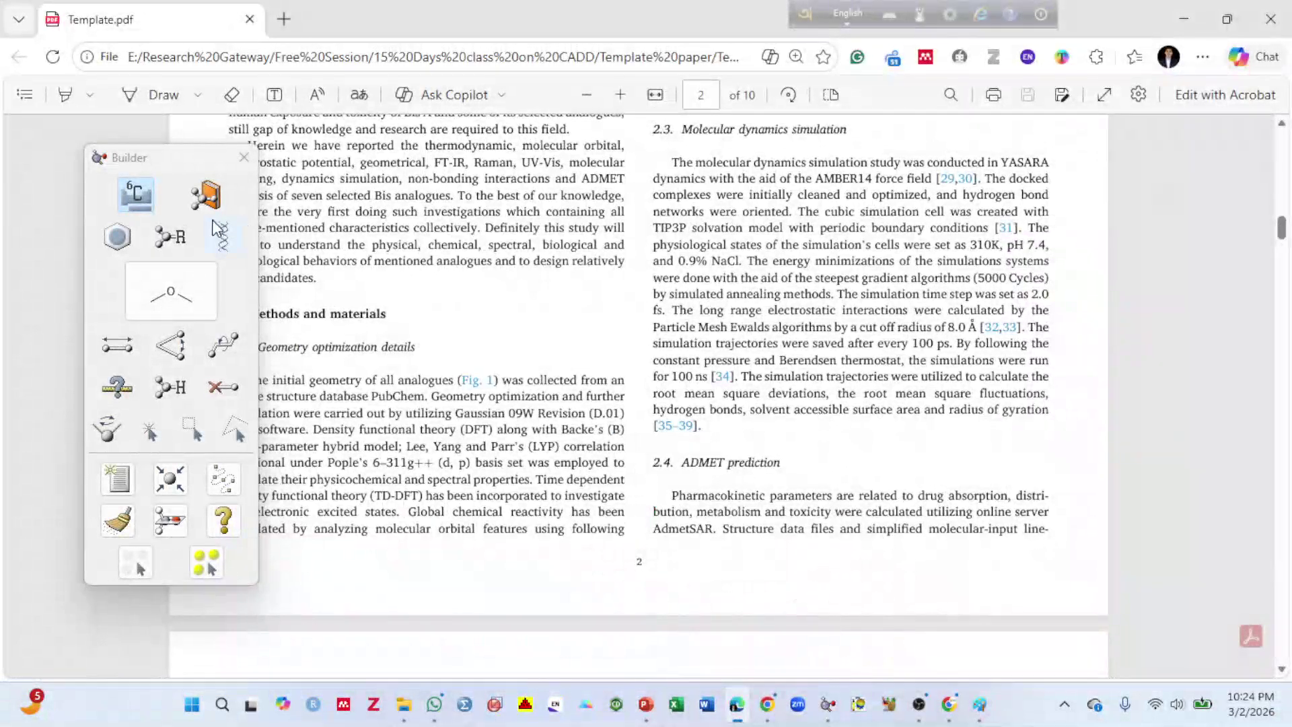
Step: Replace ring hydrogen H11, opposite the hydroxyl group, with the Nitrogen Tetravalent (S-S-S-LP) fragment and inspect the result
left_click(150, 198)
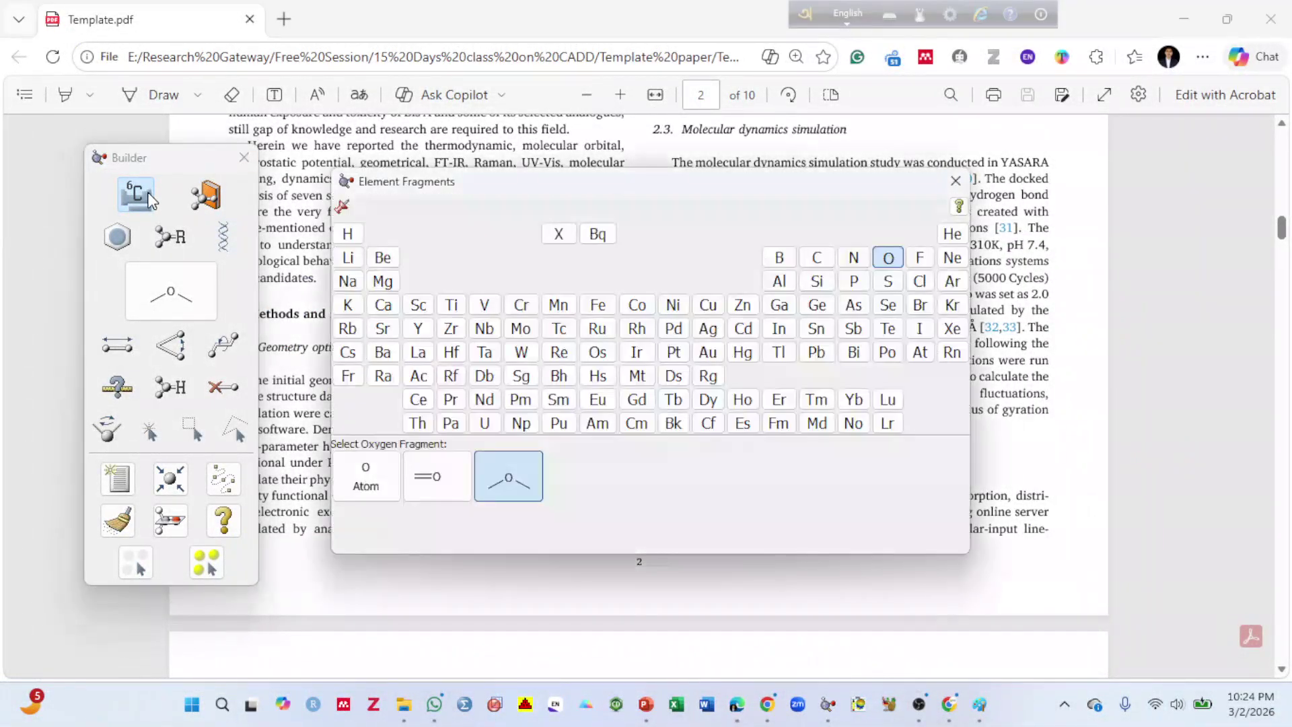
left_click(854, 258)
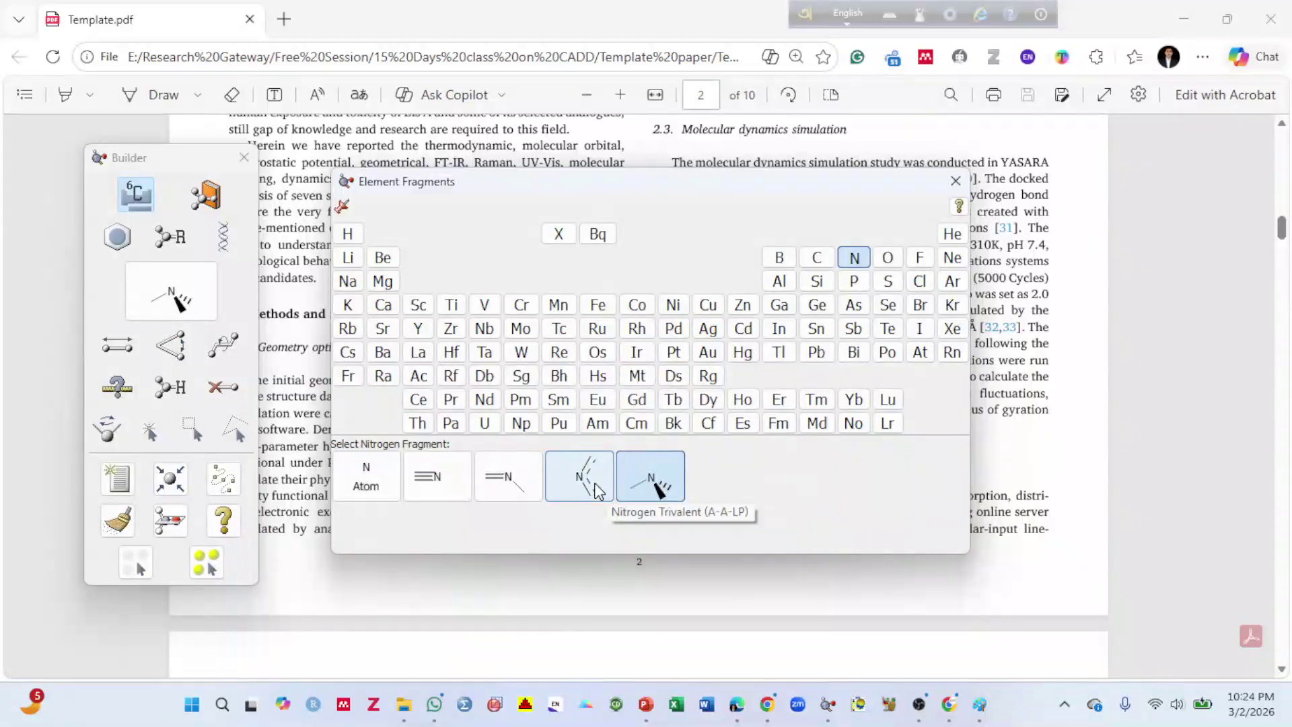
left_click(649, 486)
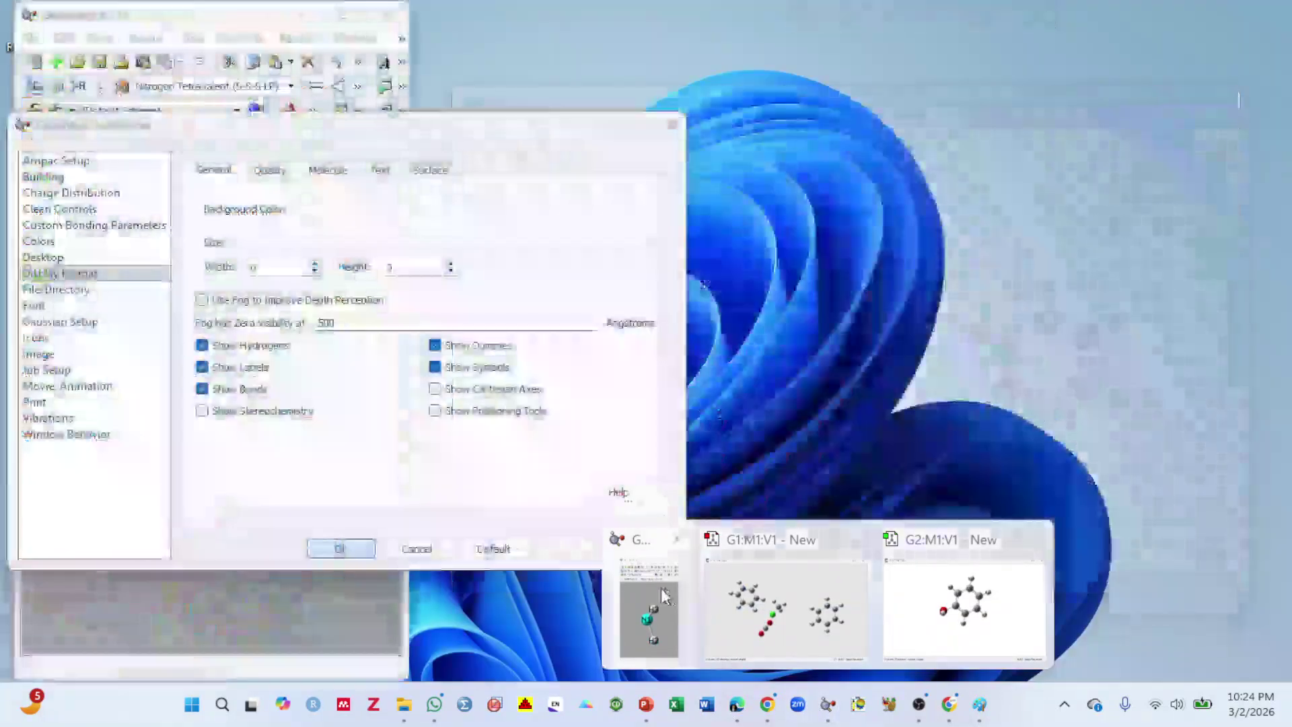
left_click(666, 597)
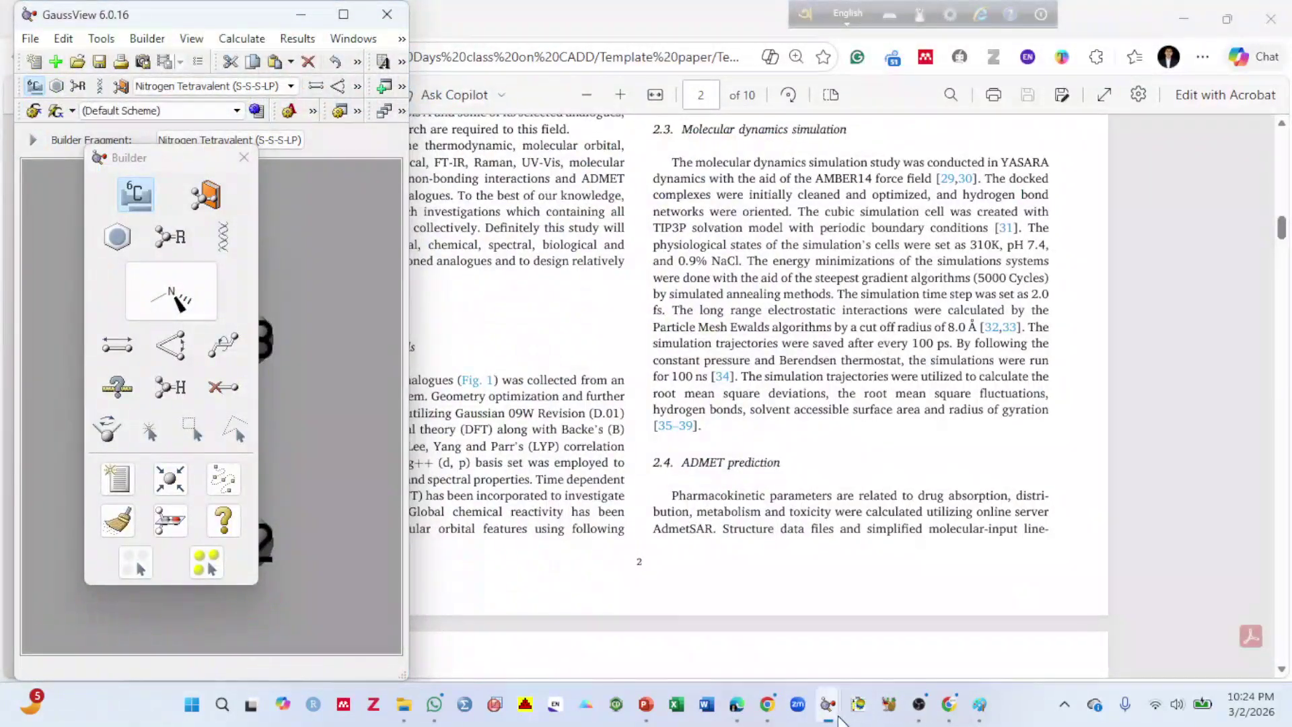
mouse_move(829, 707)
left_click(922, 614)
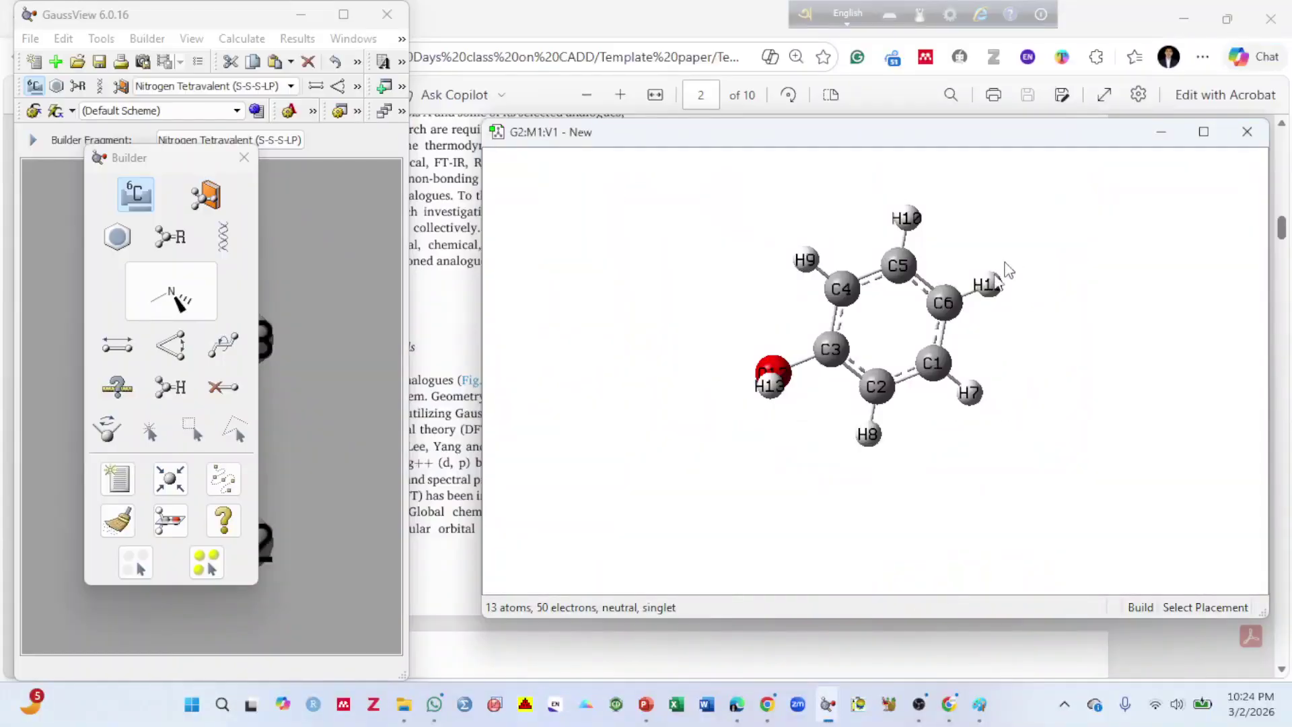
left_click(985, 285)
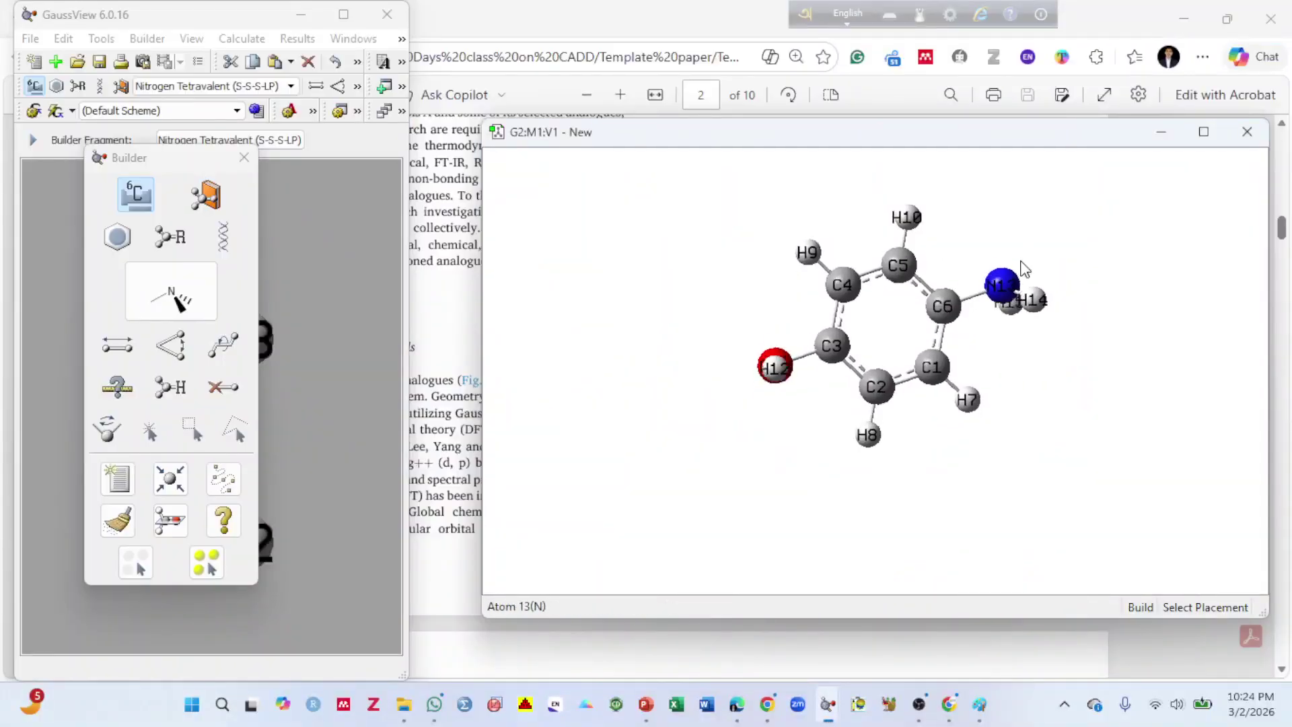
left_click_drag(1024, 269, 1041, 218)
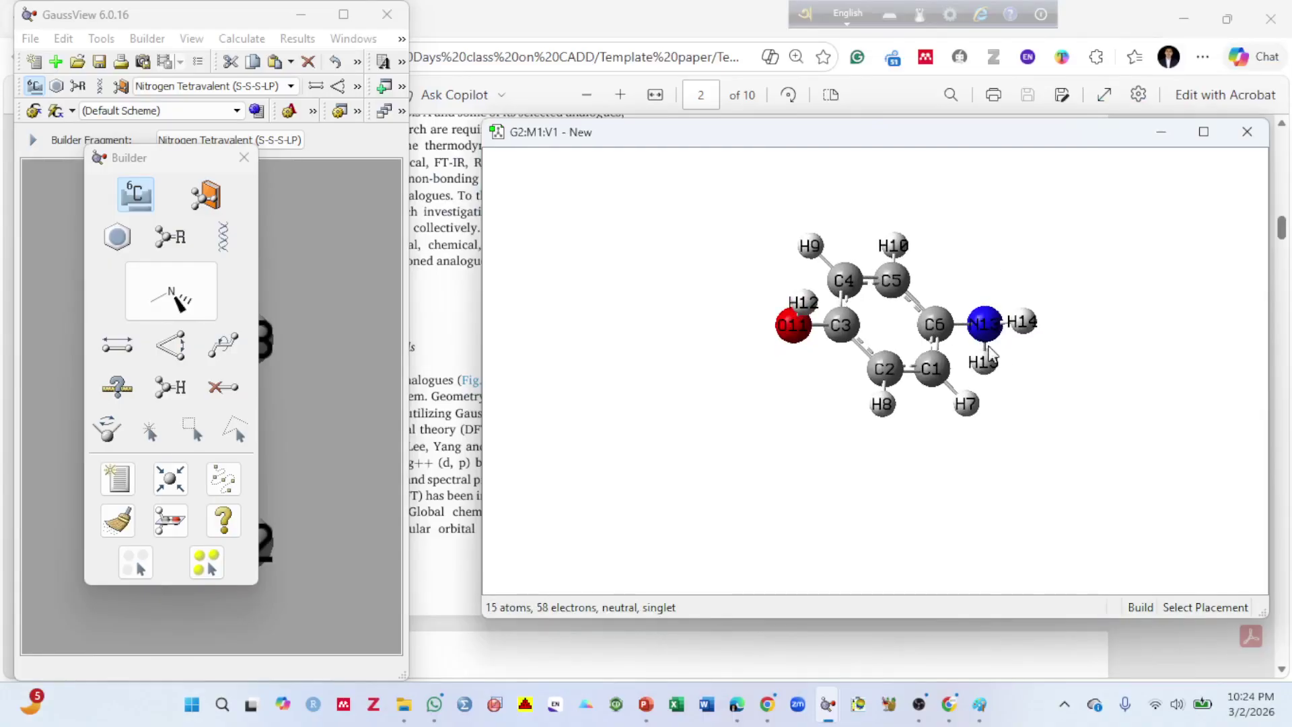
left_click_drag(969, 271, 965, 258)
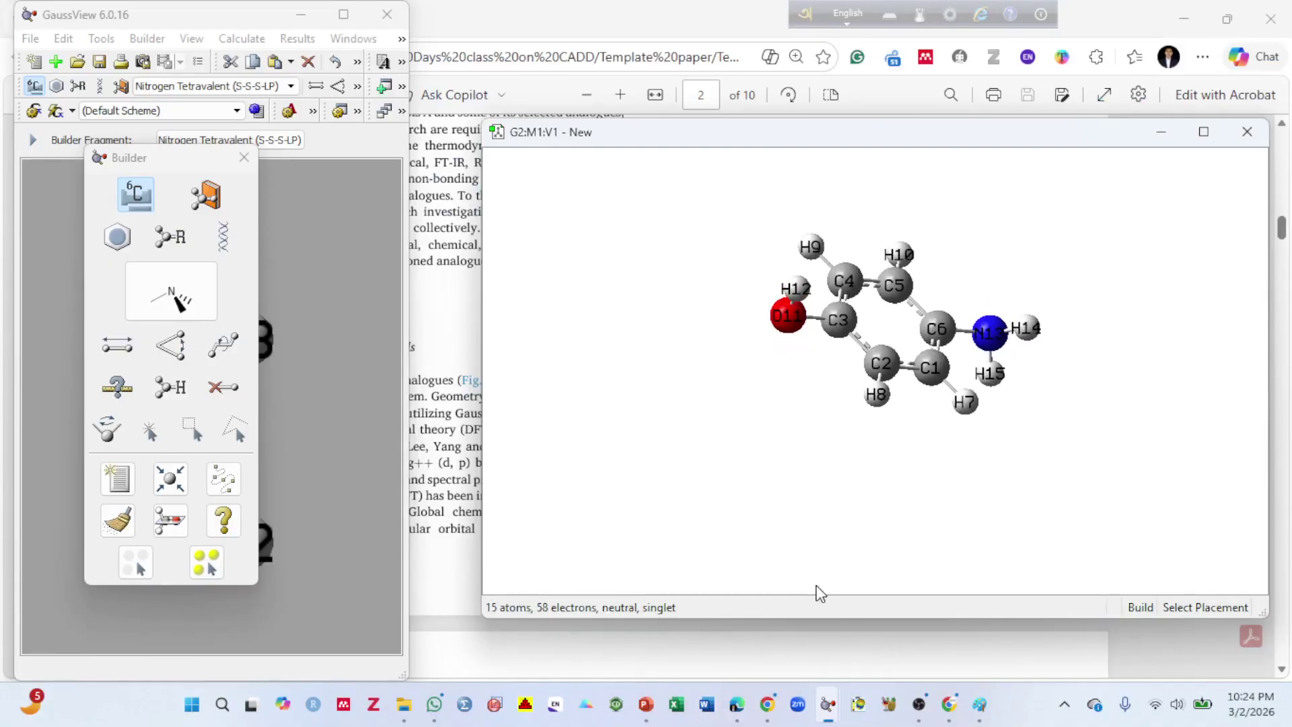
Step: Review the nitrogen fragment options and the acetaminophen reference in Chrome, and bring the G2 molecule window back up
mouse_move(836, 705)
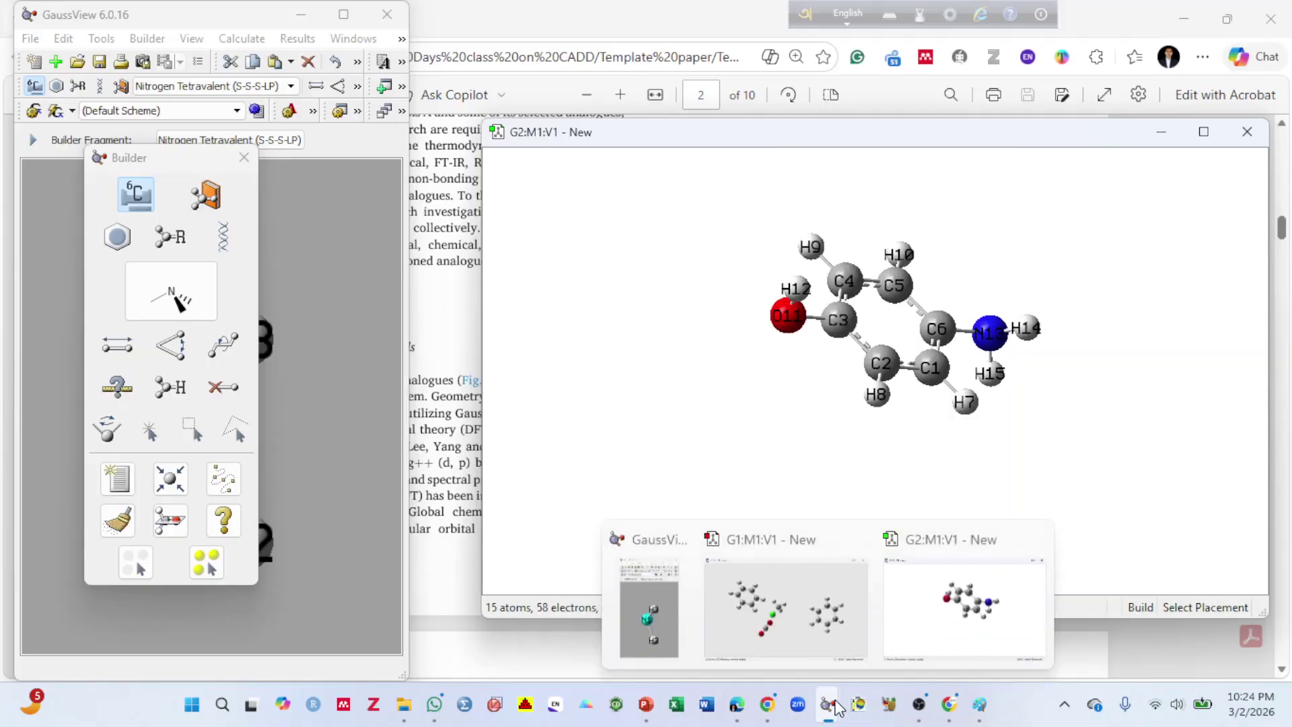
left_click(173, 286)
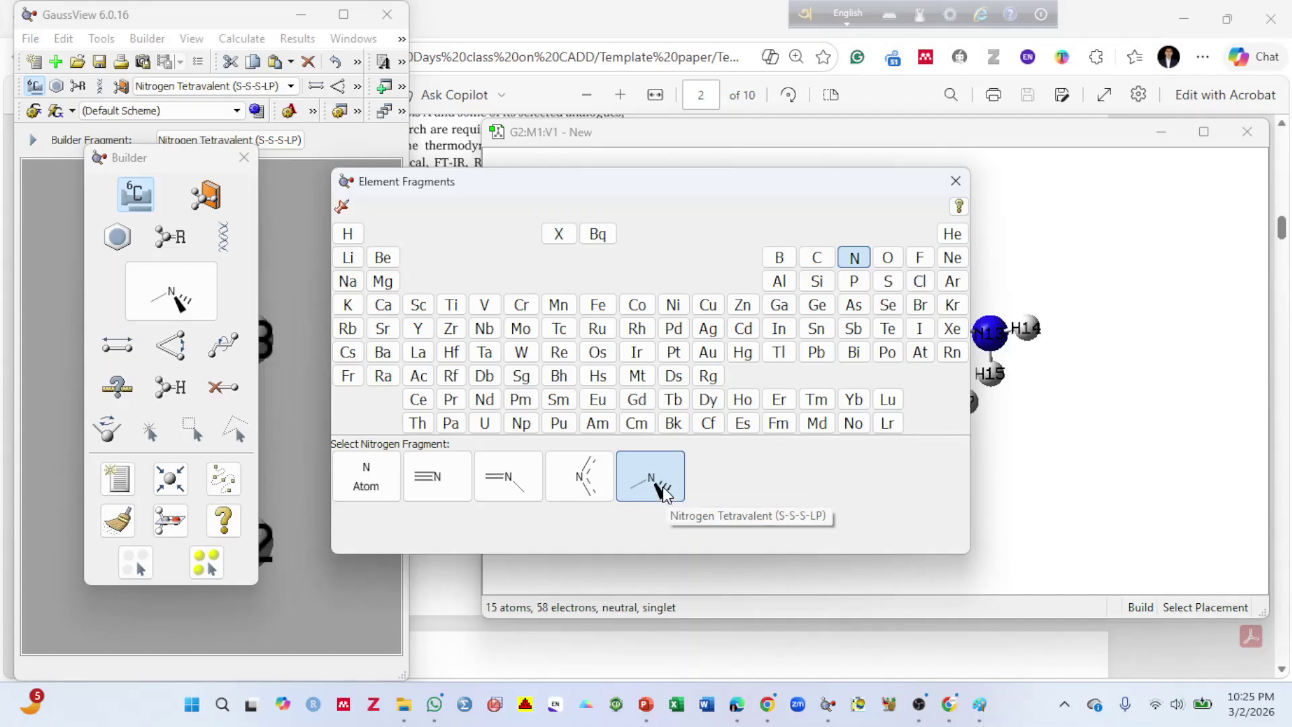
mouse_move(949, 704)
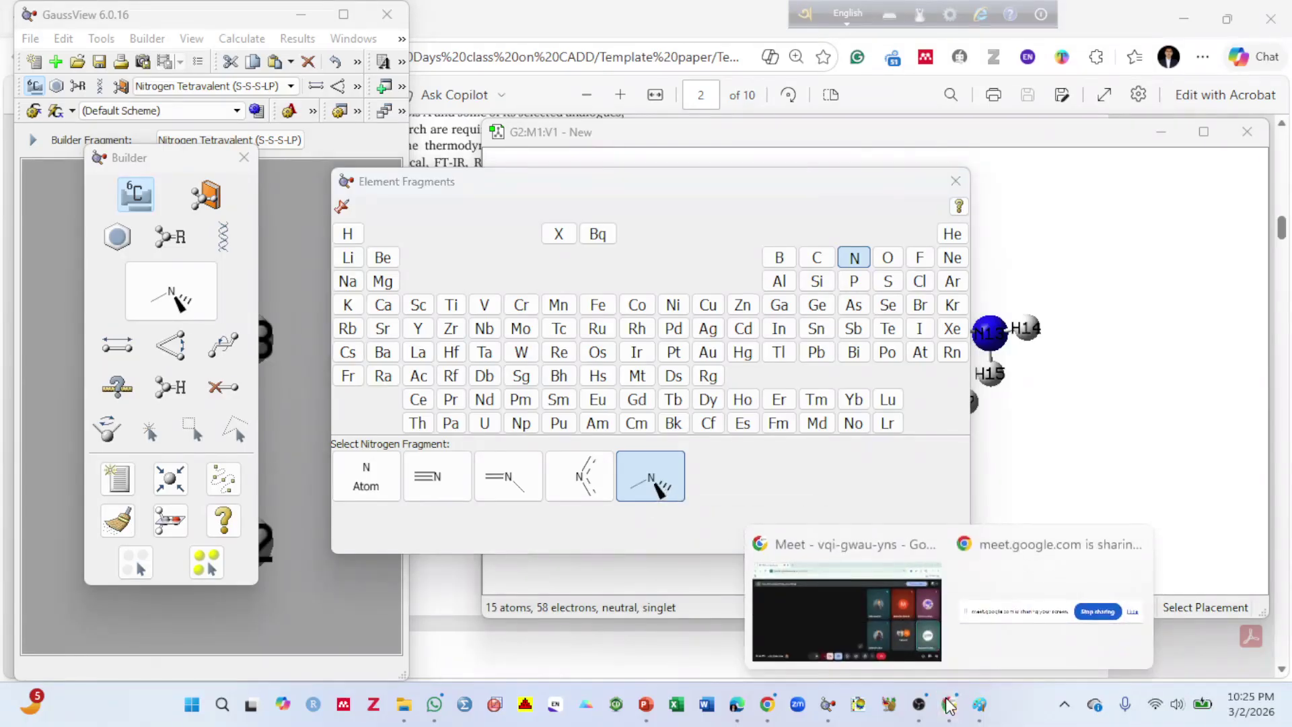
left_click(768, 706)
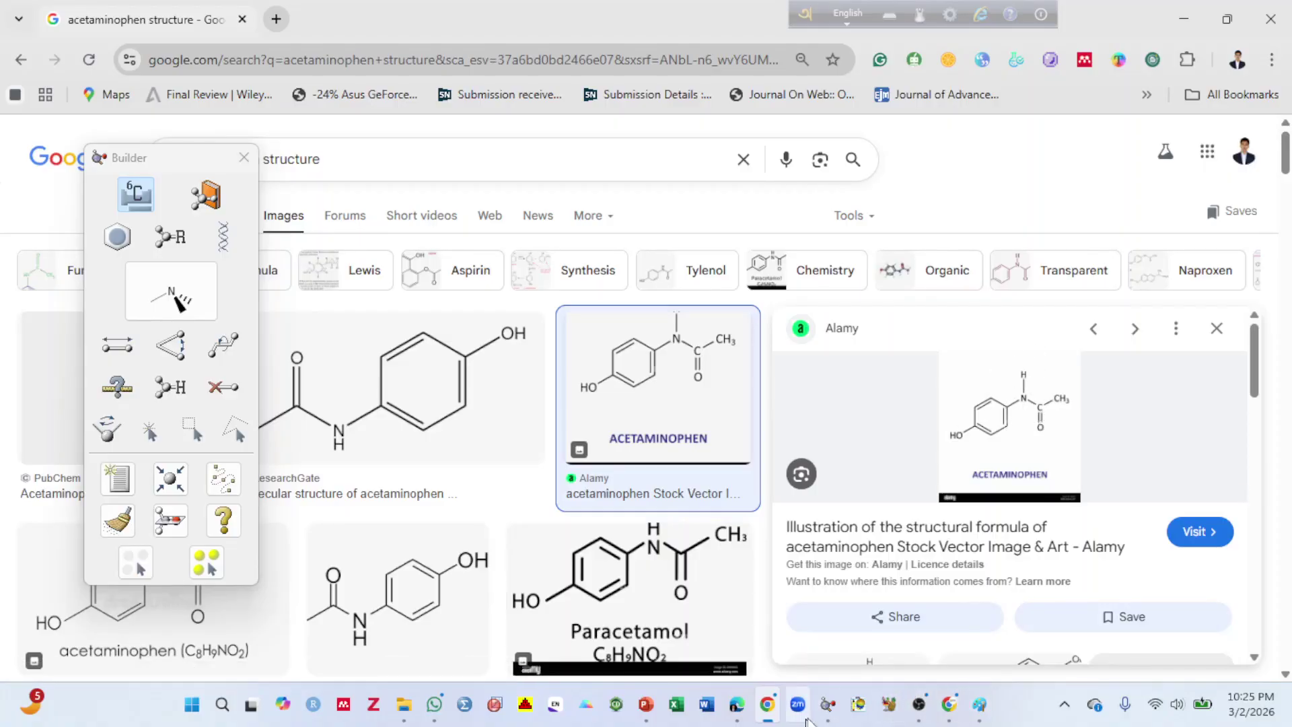
mouse_move(831, 704)
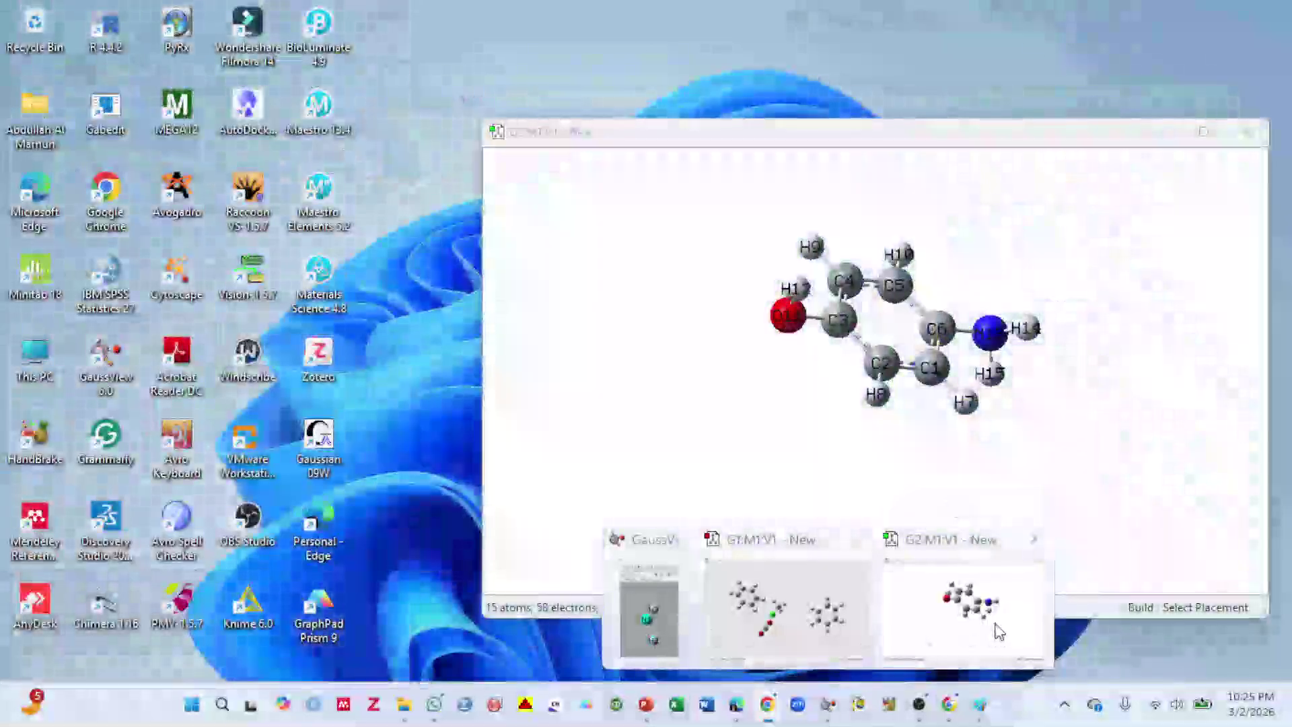
left_click(902, 599)
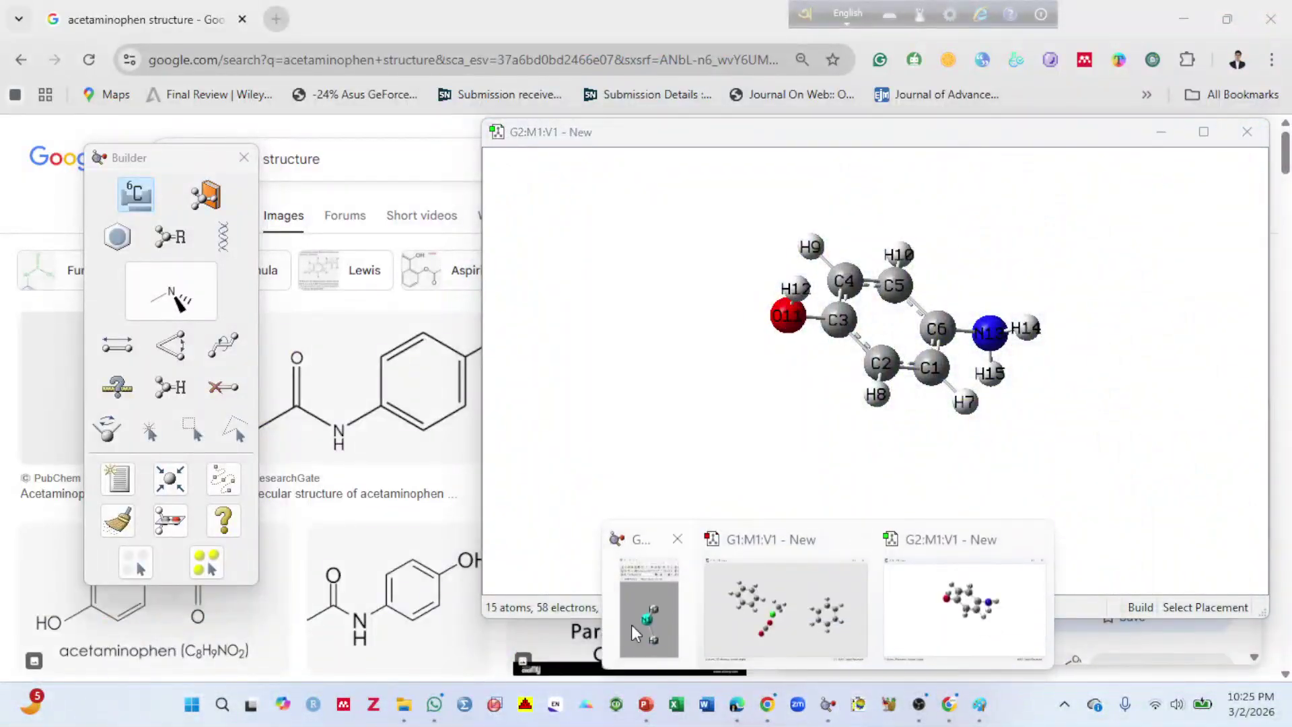
Step: Replace amine hydrogen H15 with the formyl R-group fragment to add the carbonyl, and inspect the result
left_click(639, 612)
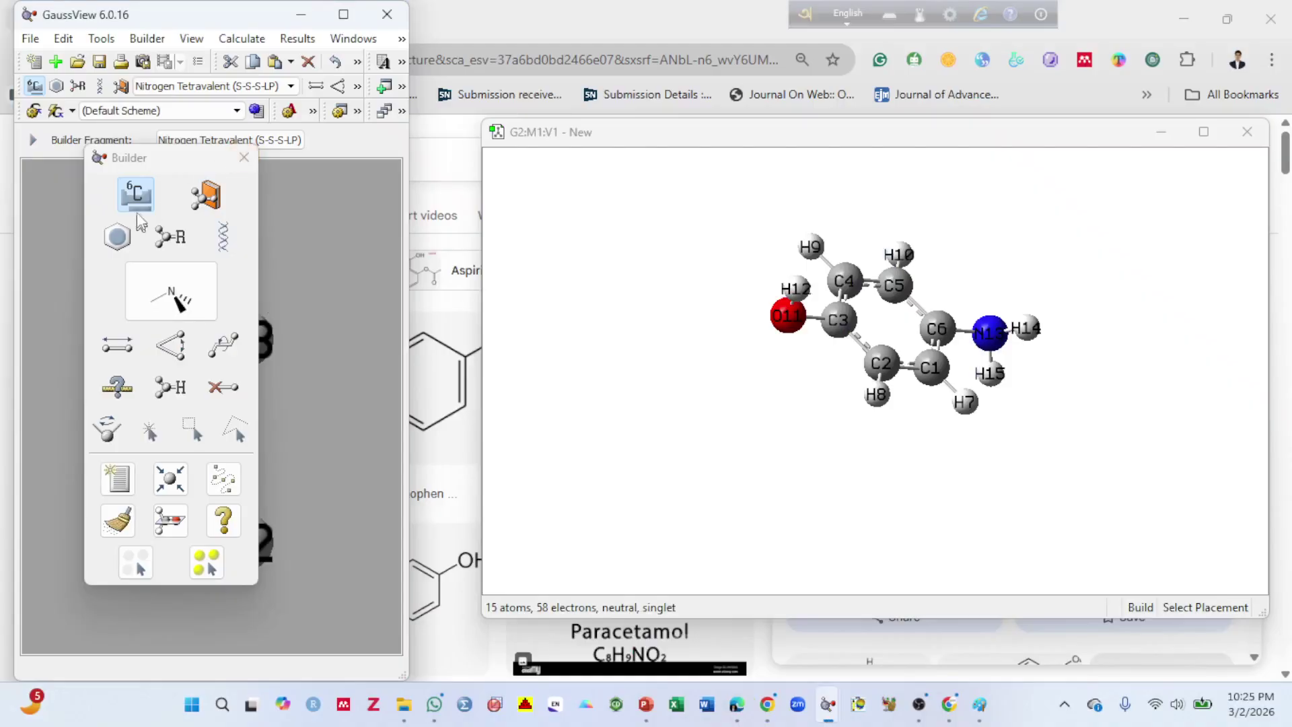
left_click(135, 195)
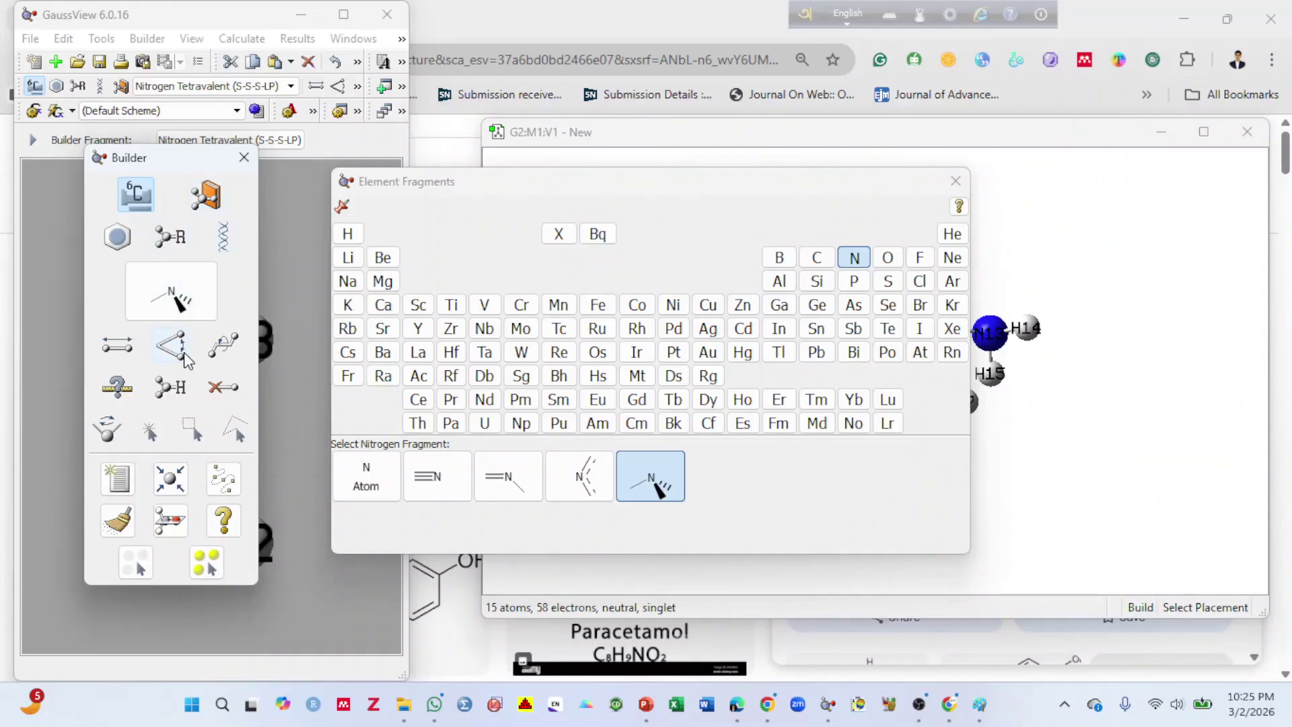
left_click(164, 241)
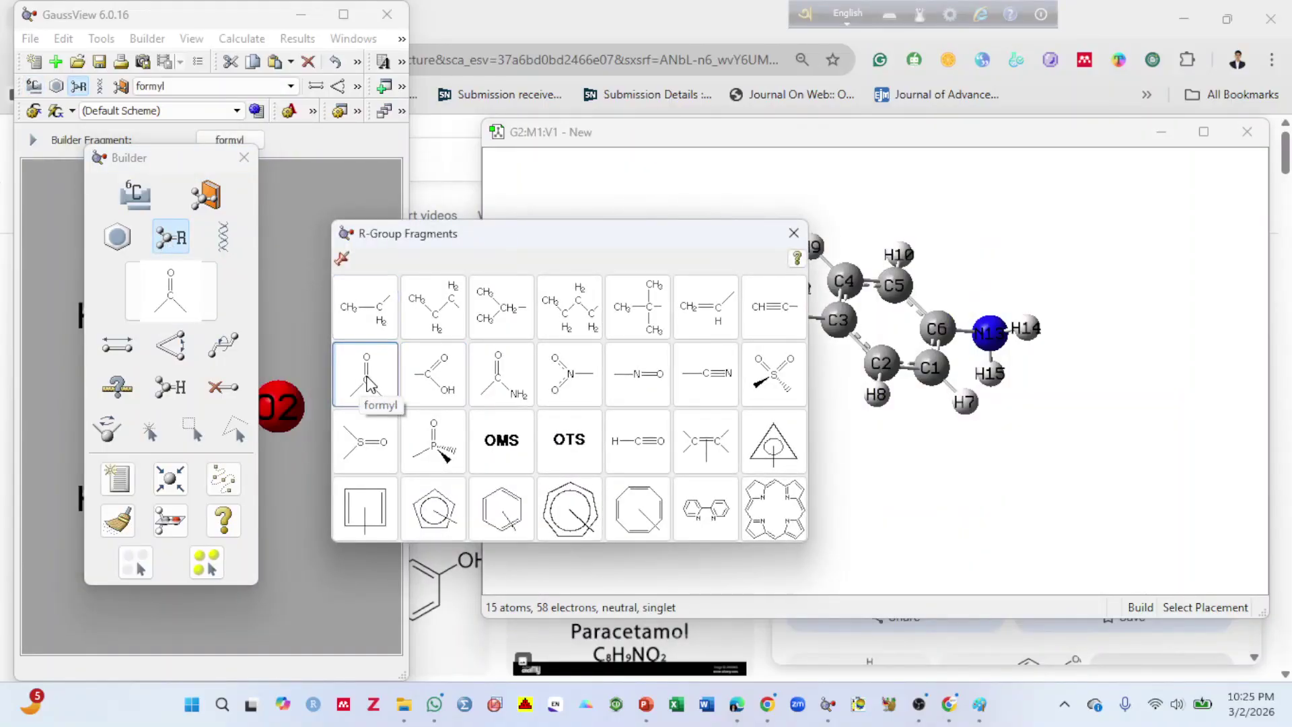
left_click(368, 384)
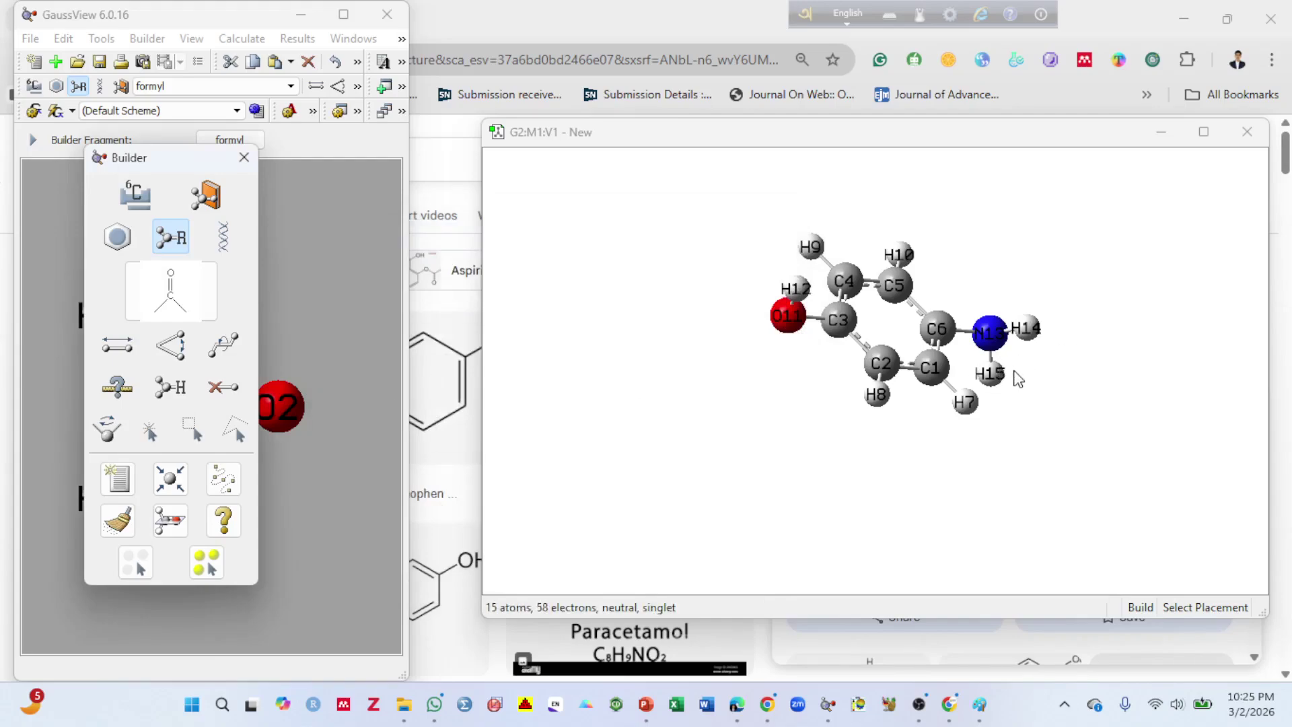
left_click(996, 381)
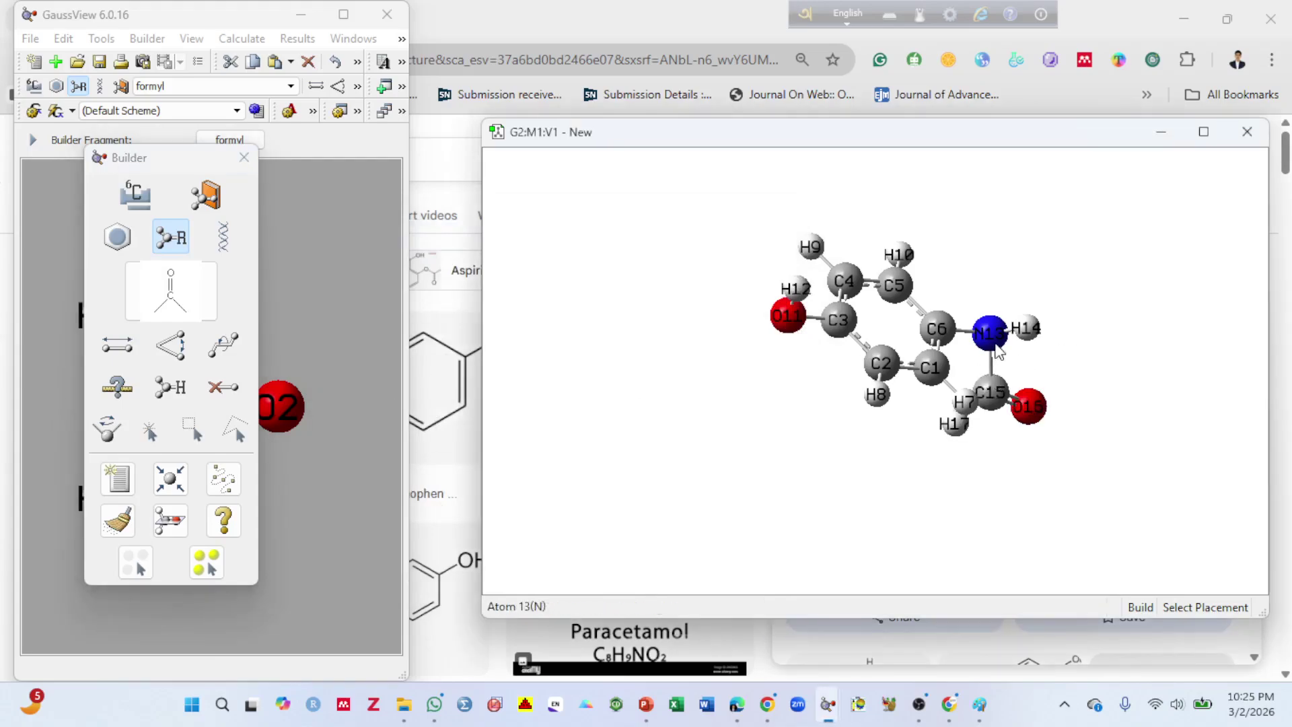
left_click_drag(996, 347, 1142, 233)
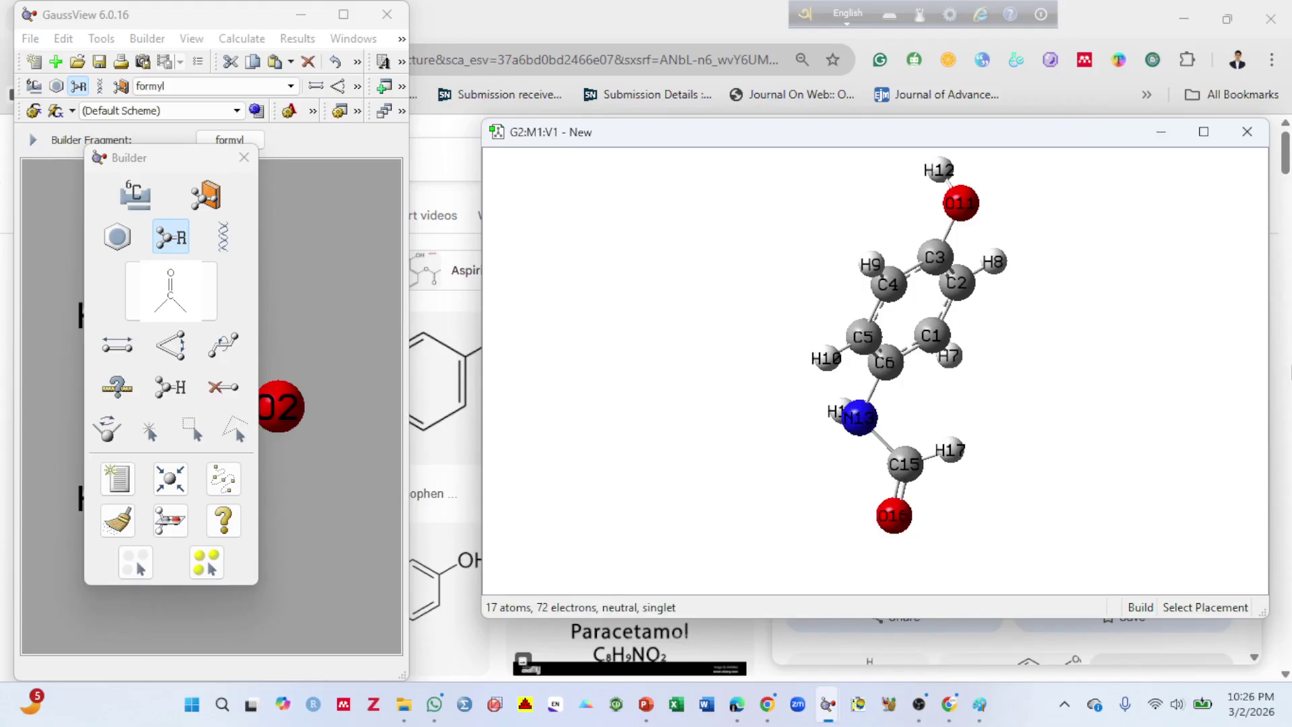
Step: Replace formyl hydrogen H17 with the Carbon Tetrahedral fragment to add the methyl group, and inspect the molecule from several angles
left_click(117, 247)
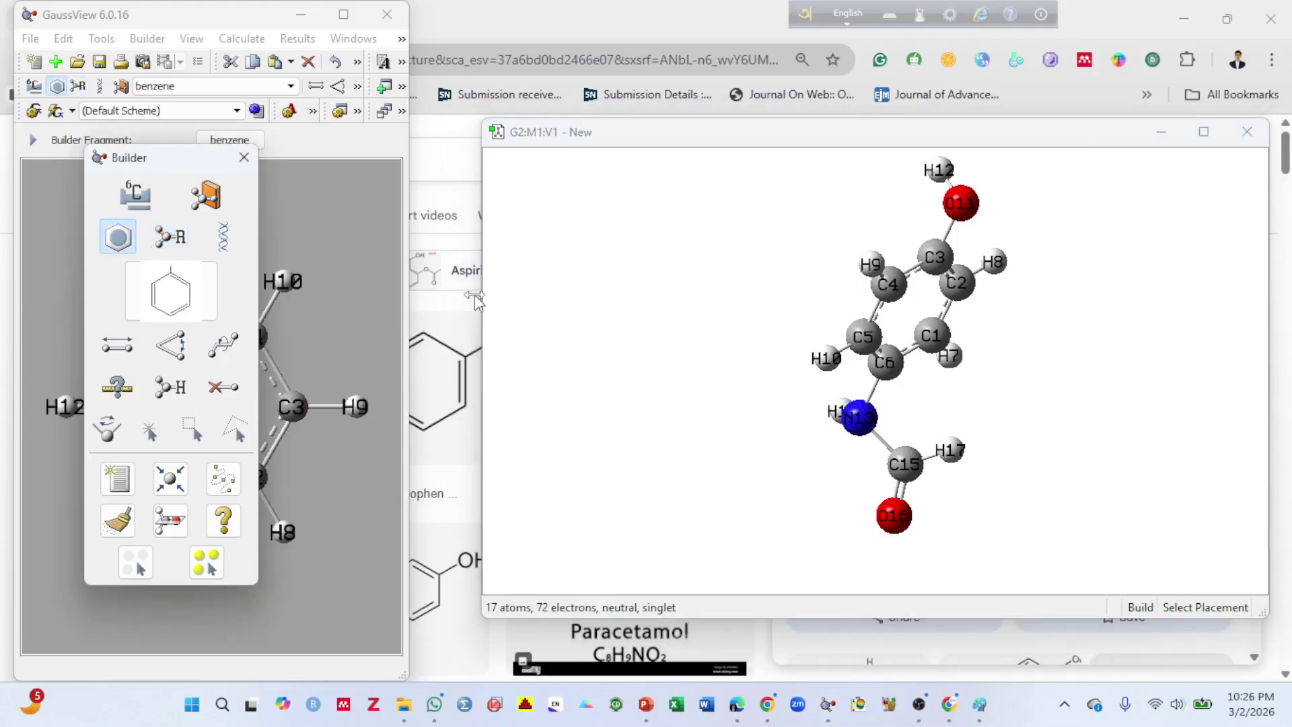
left_click(140, 207)
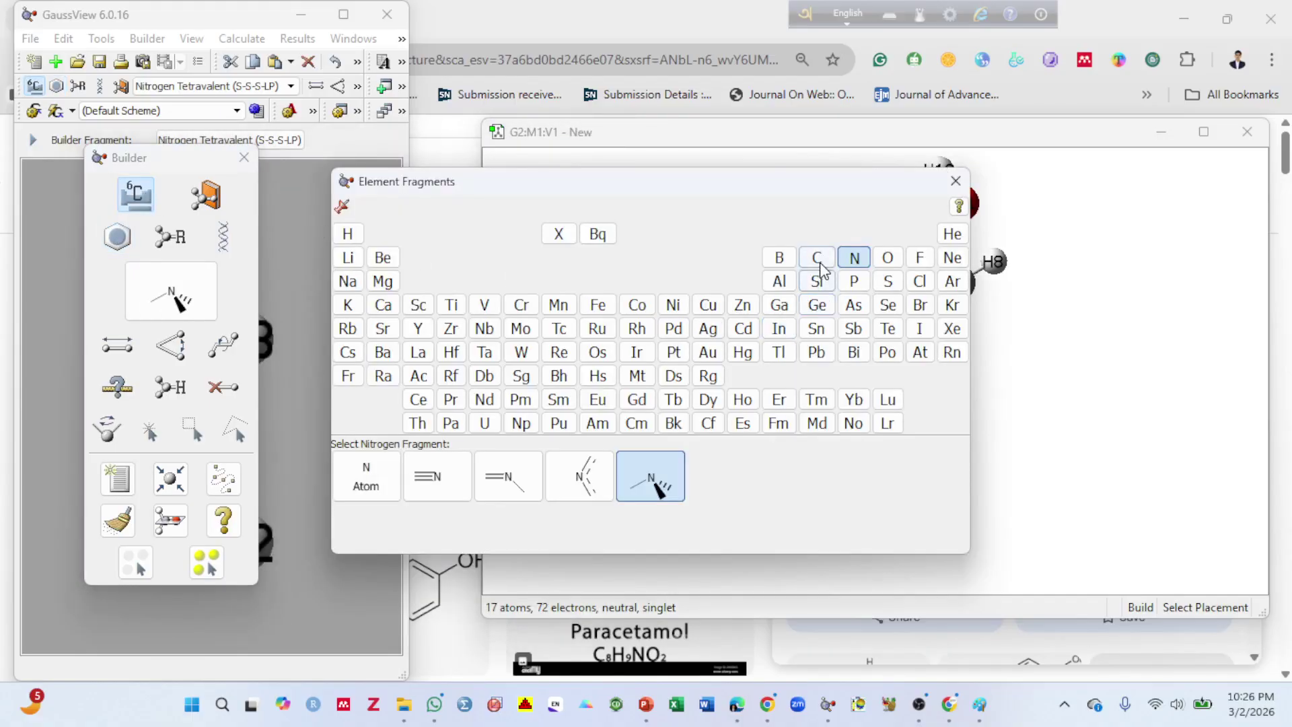
left_click(818, 261)
left_click(703, 473)
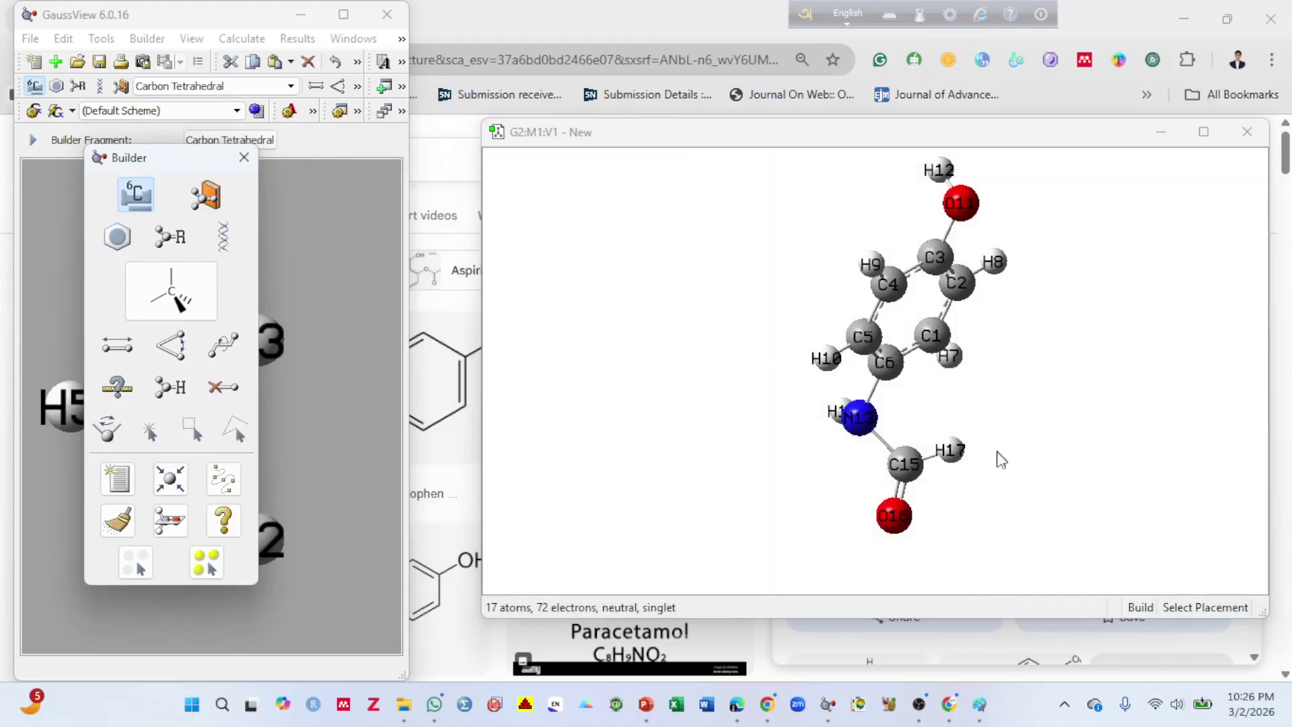
left_click(950, 449)
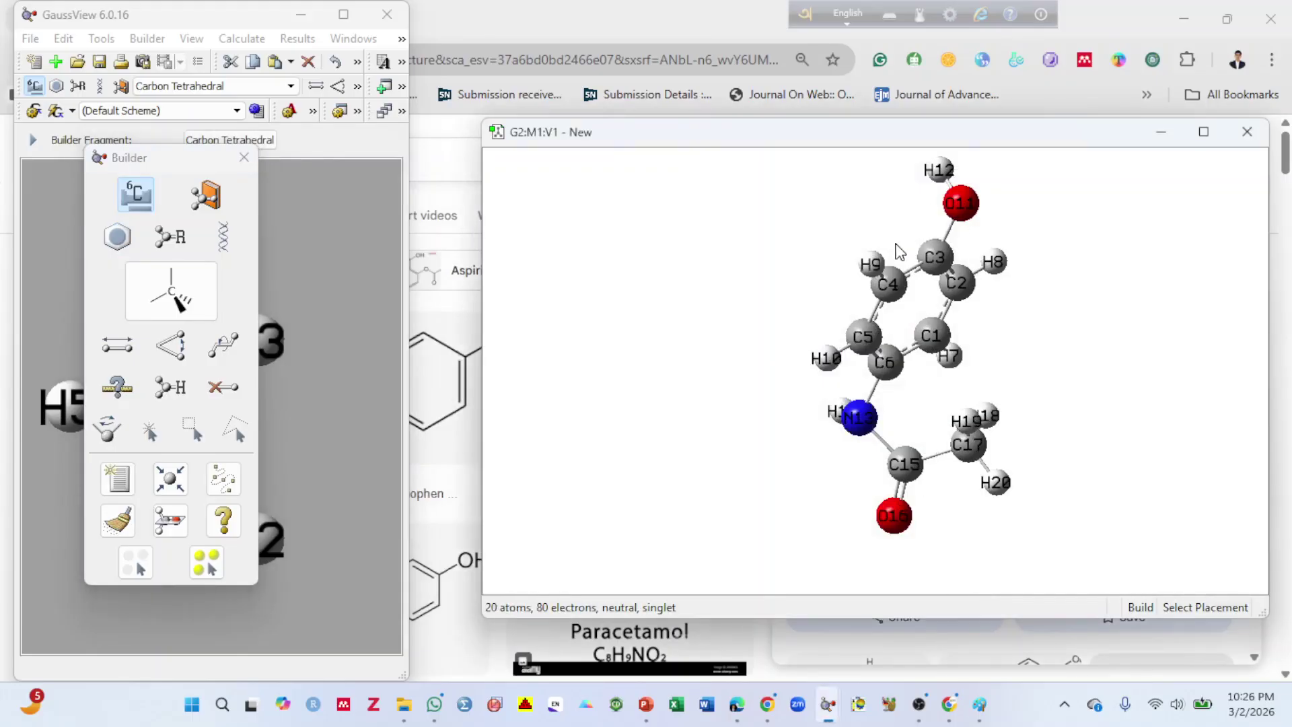
mouse_move(899, 252)
left_mouse_down()
mouse_move(710, 285)
mouse_move(905, 205)
mouse_move(1078, 242)
mouse_move(1018, 262)
mouse_move(1090, 225)
mouse_move(1139, 164)
mouse_move(1065, 216)
mouse_move(909, 256)
left_mouse_up()
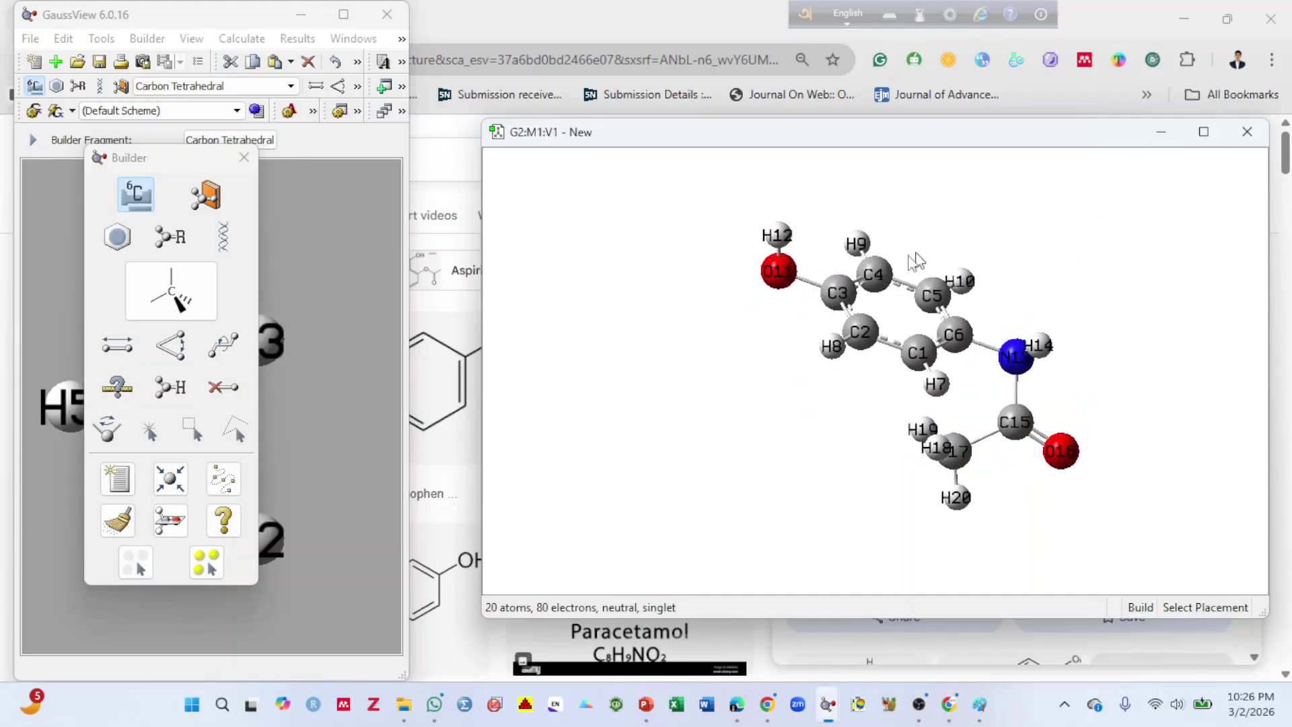
left_click_drag(741, 268, 986, 287)
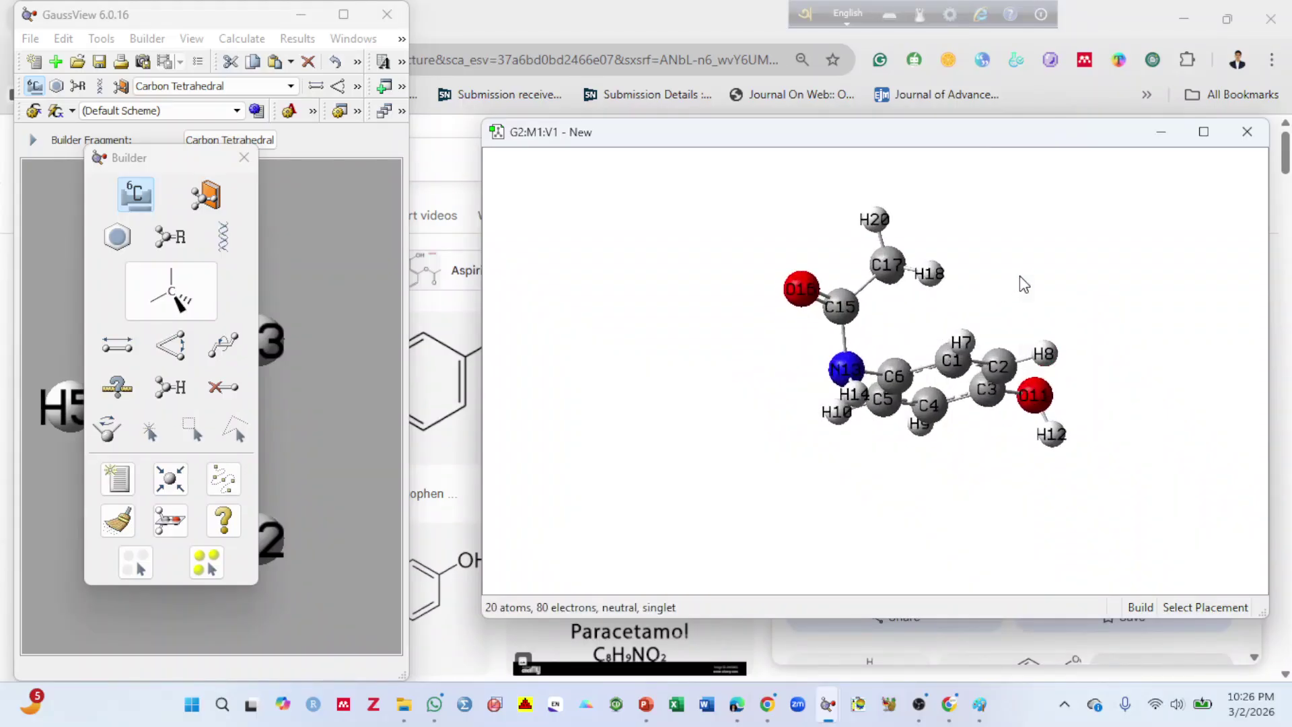
Step: Clean and symmetrize the acetaminophen structure, and inspect the adjusted geometry
right_click(1022, 284)
mouse_move(1075, 319)
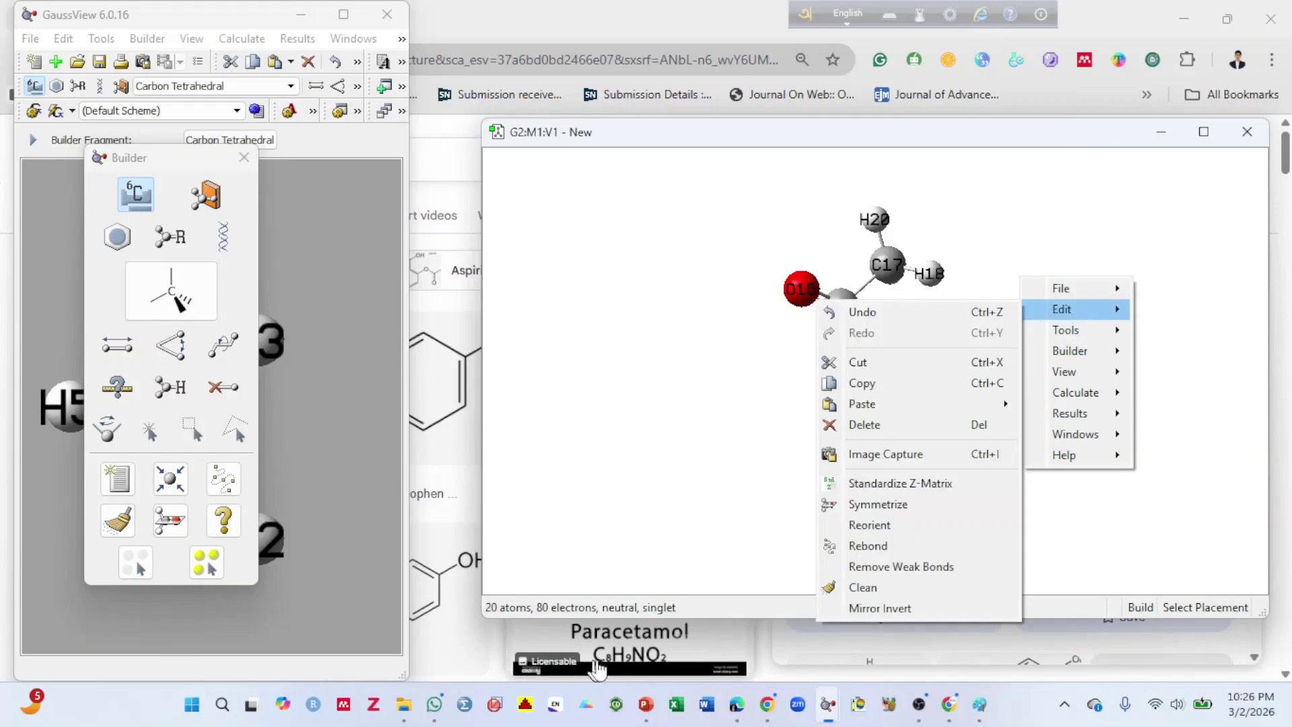
left_click(863, 587)
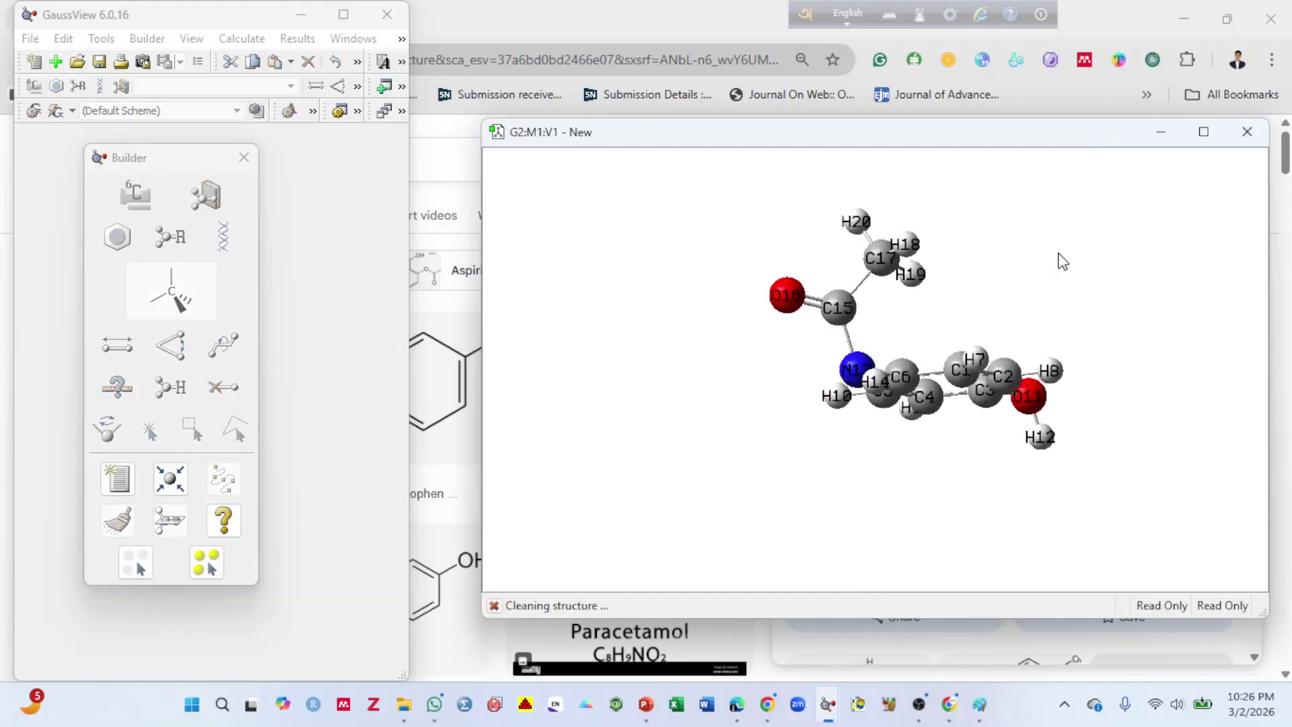
right_click(1055, 278)
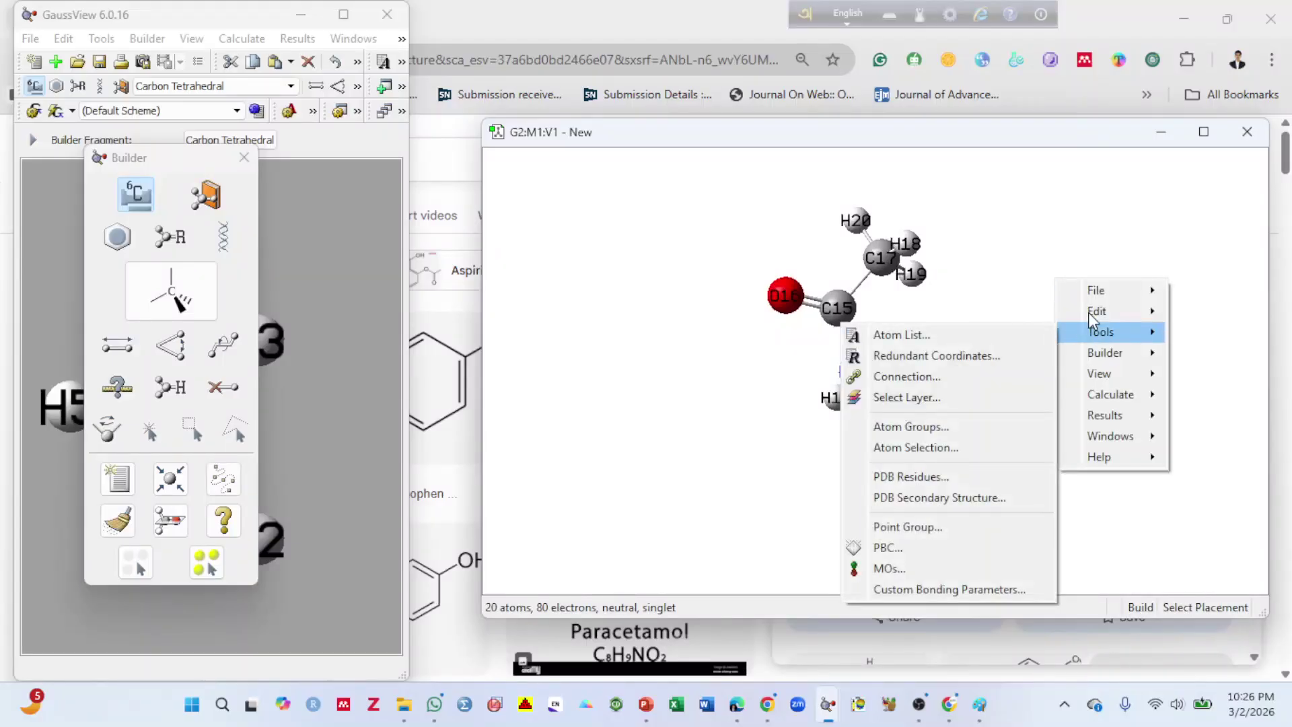
mouse_move(1090, 311)
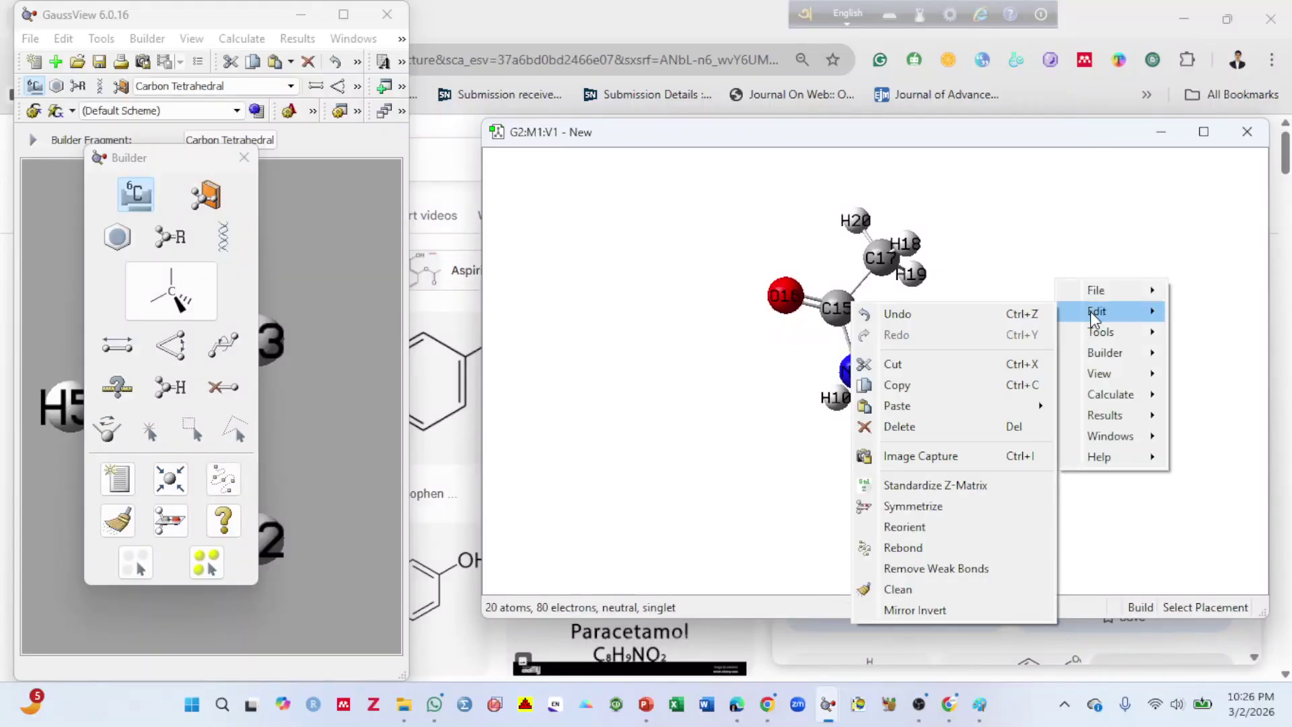
left_click(884, 503)
left_click_drag(889, 400, 911, 241)
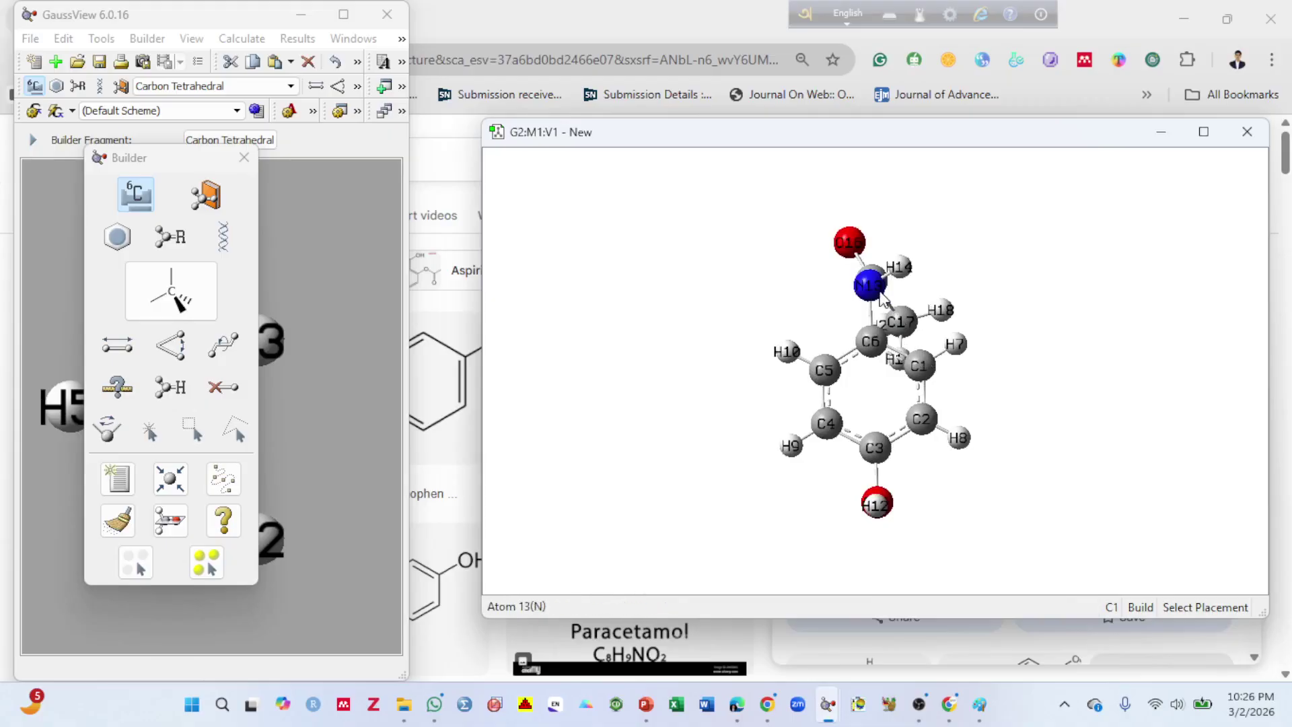
left_click_drag(907, 346, 971, 297)
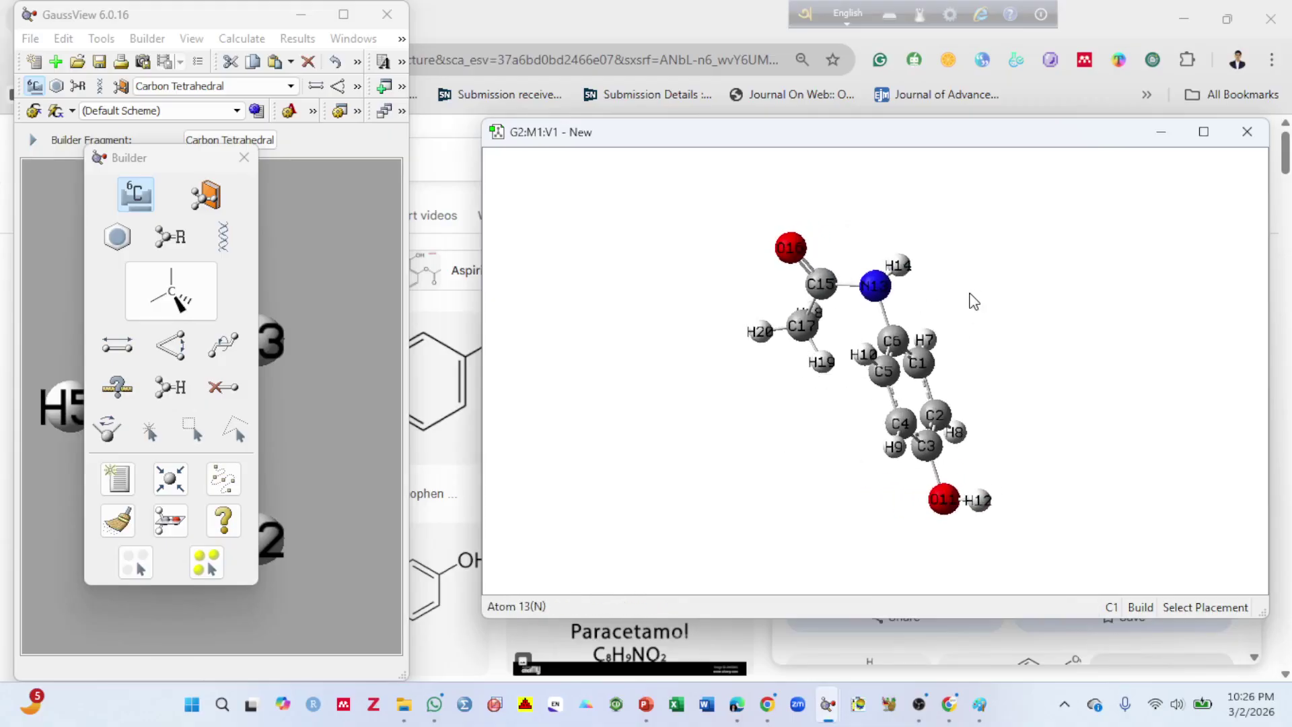
Step: Switch to File Explorer and go up to the "15 Days class on CADD" folder
right_click(1060, 291)
mouse_move(1101, 322)
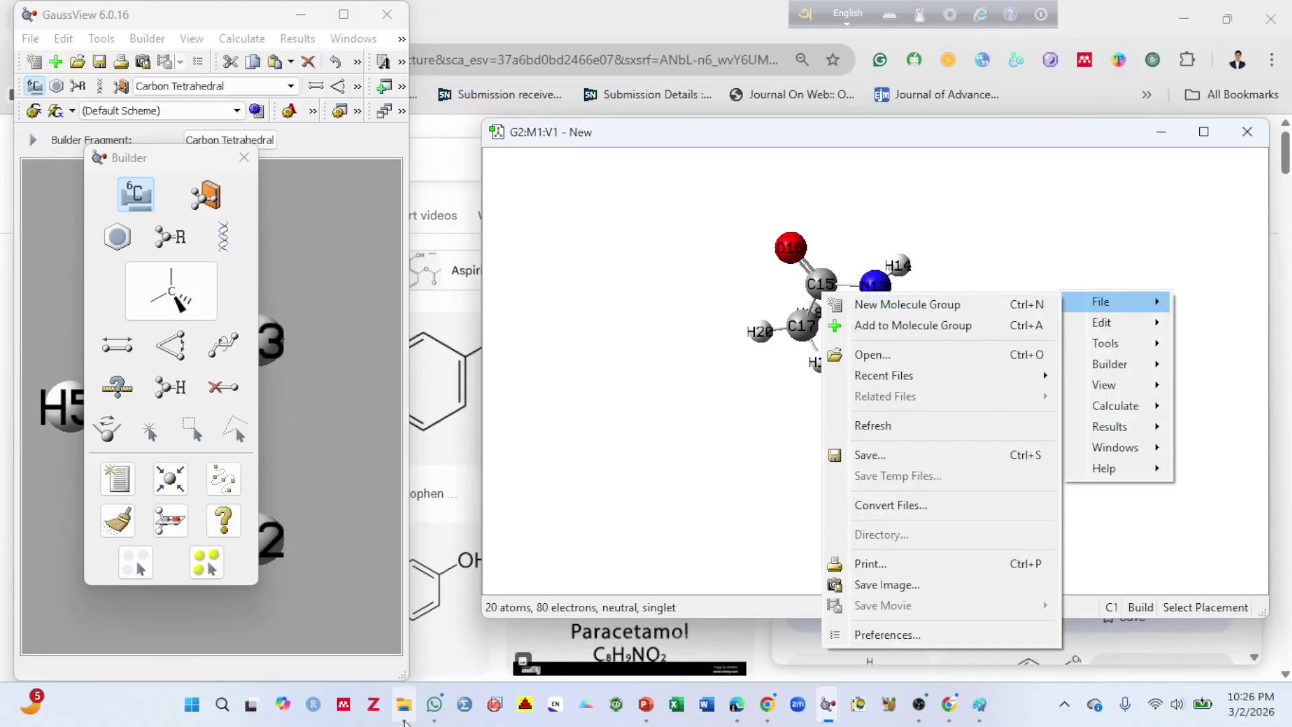
mouse_move(404, 720)
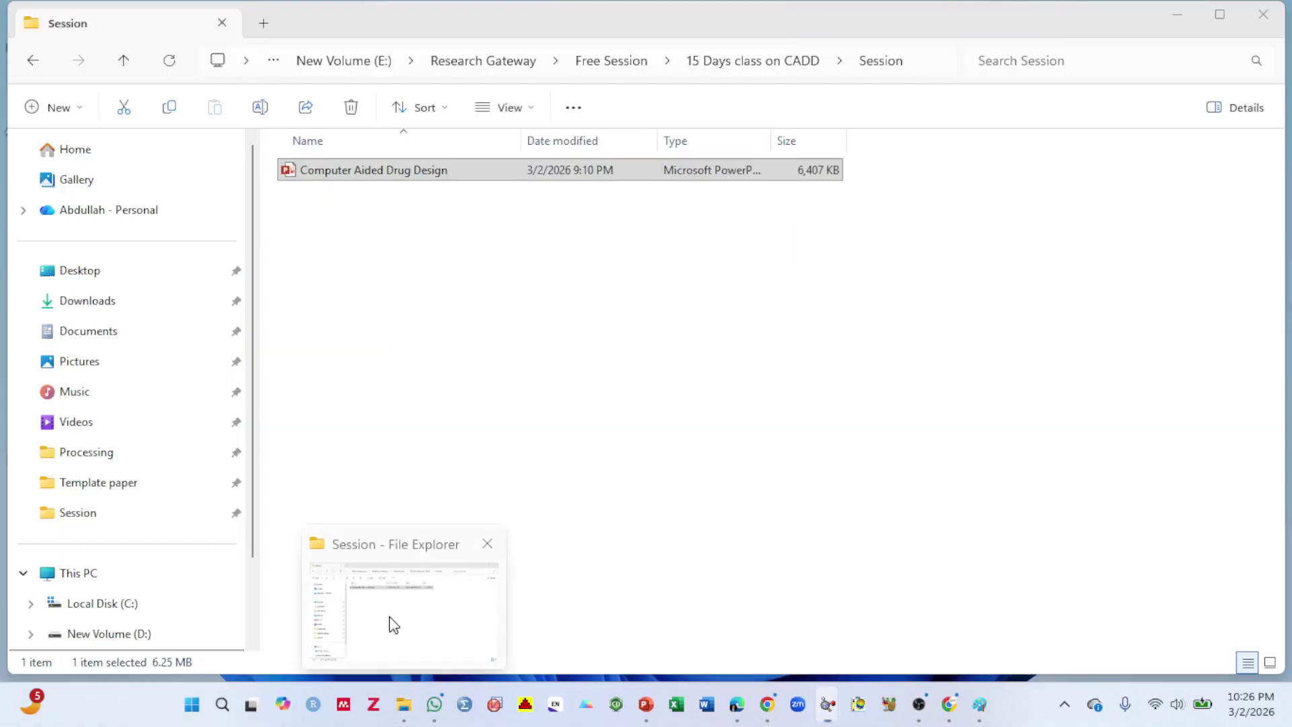
left_click(394, 624)
left_click(125, 57)
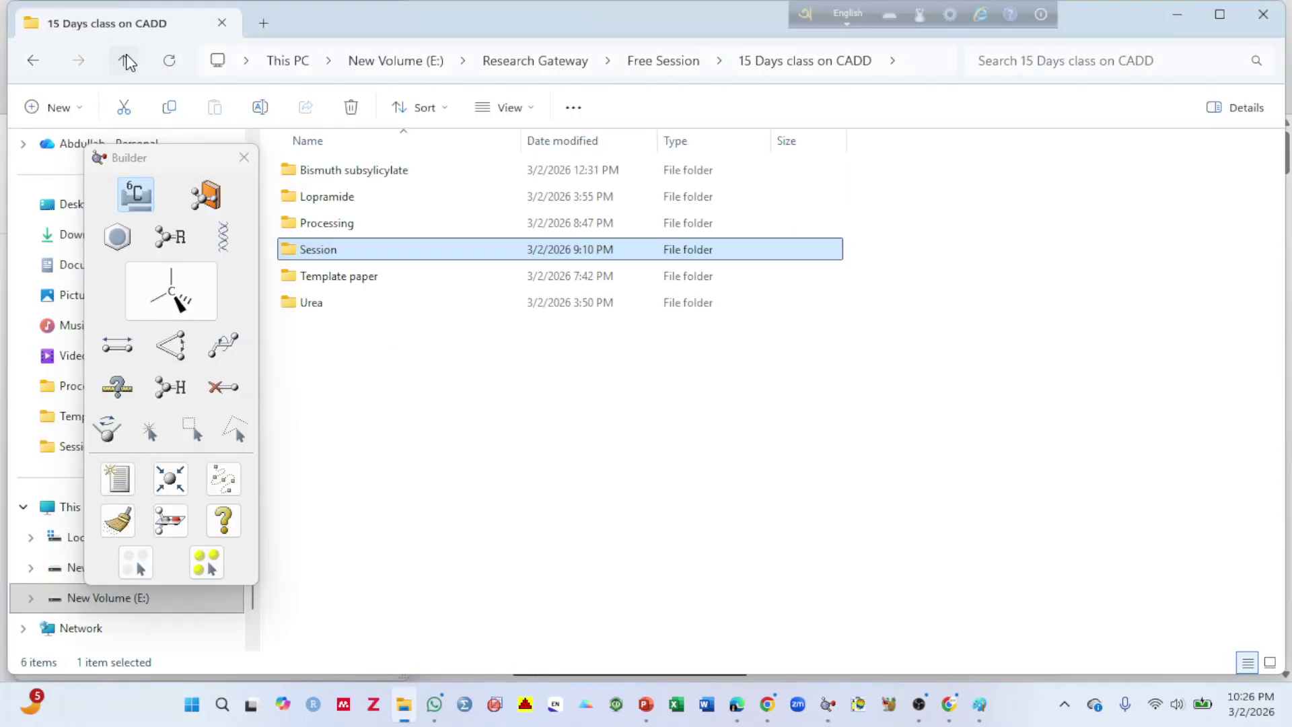
Step: Create a folder named "Acetaninophen" in "15 Days class on CADD" and open it
right_click(548, 517)
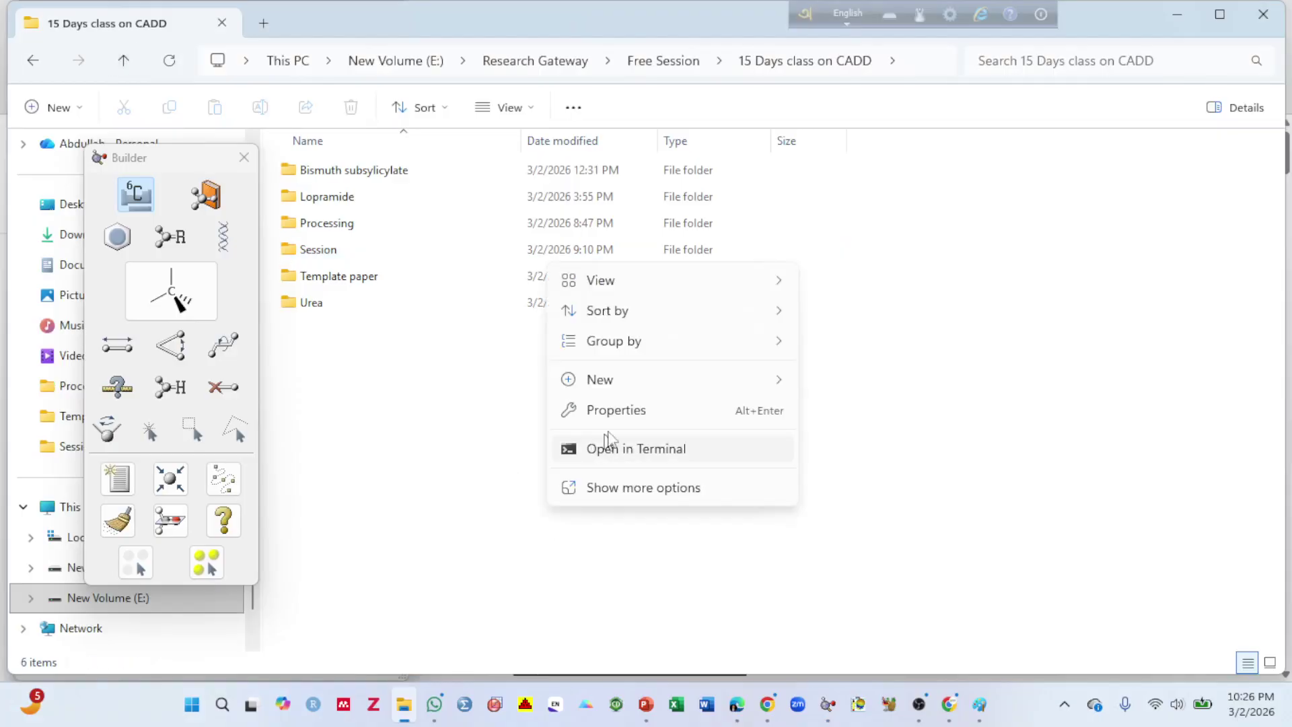
mouse_move(633, 388)
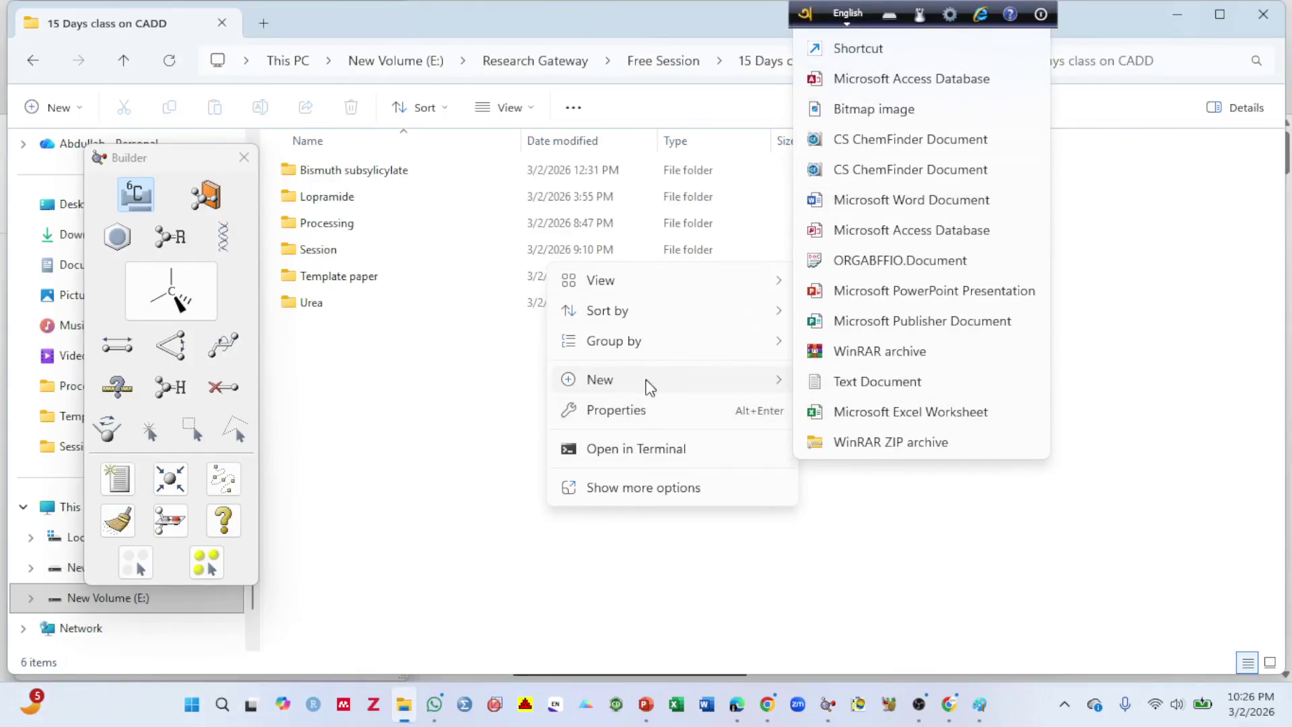
left_click(477, 527)
right_click(485, 489)
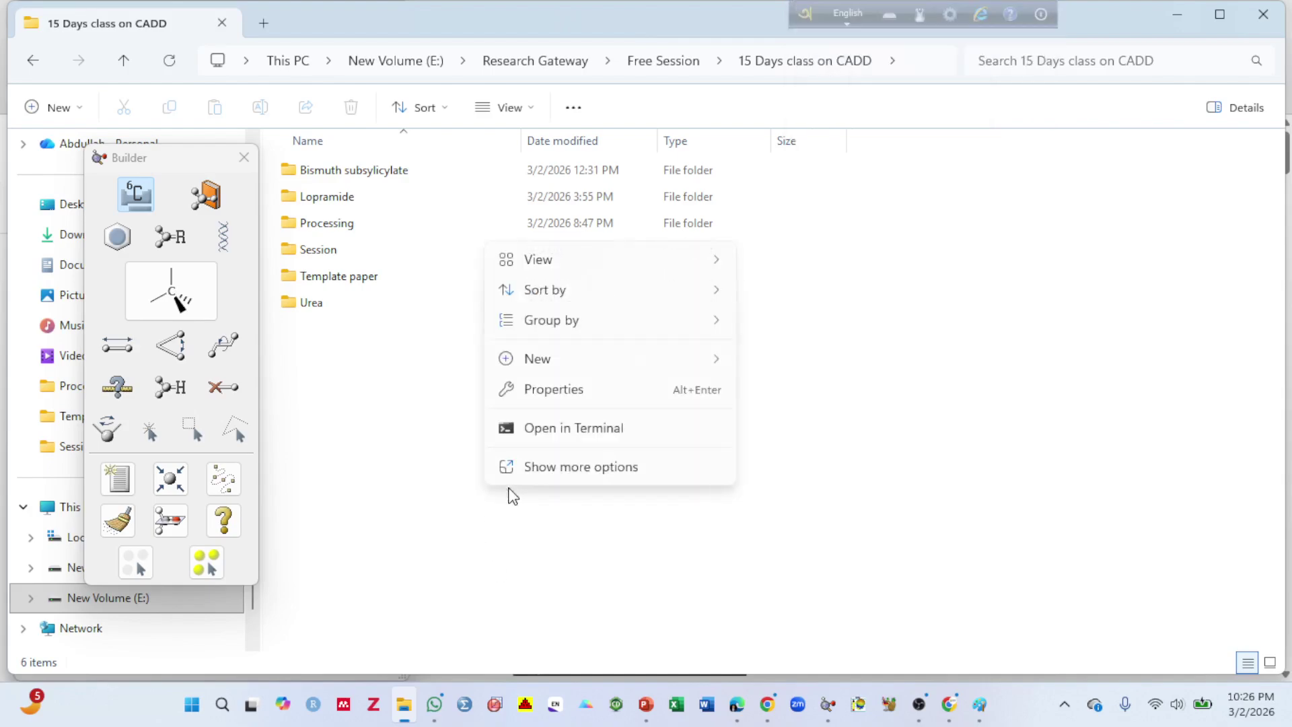
mouse_move(616, 354)
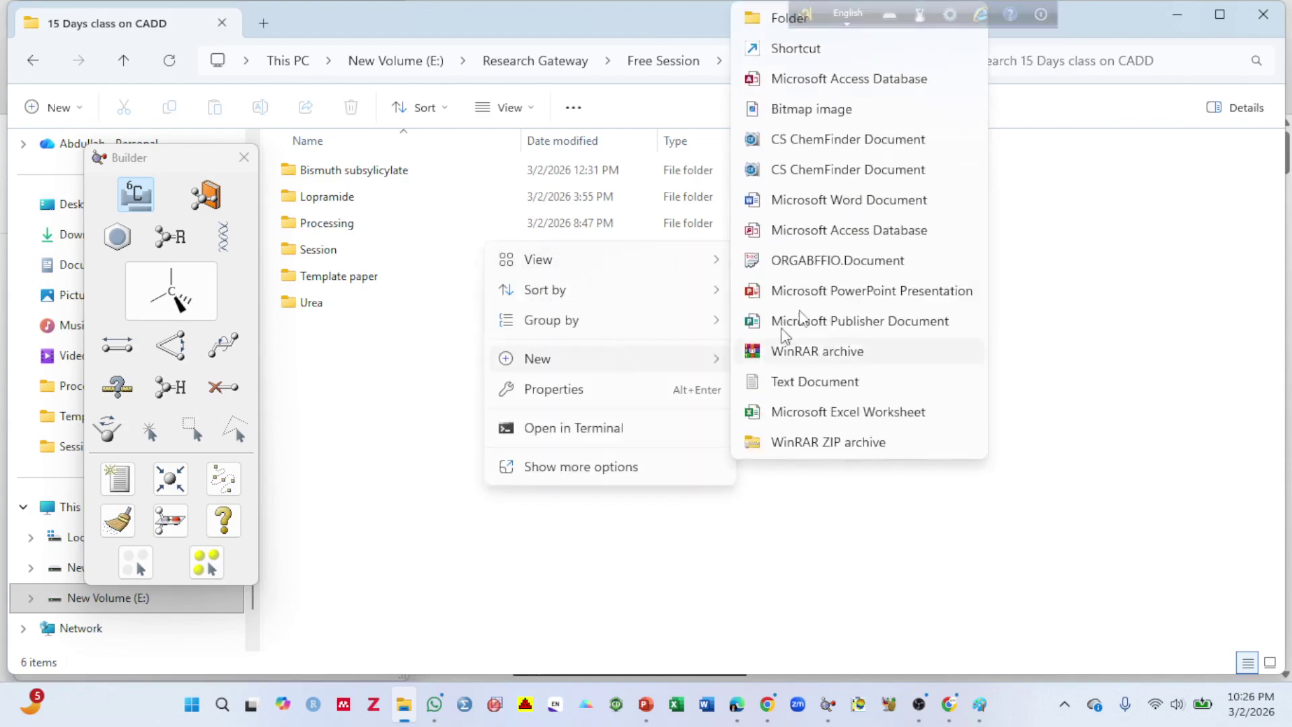
left_click(747, 27)
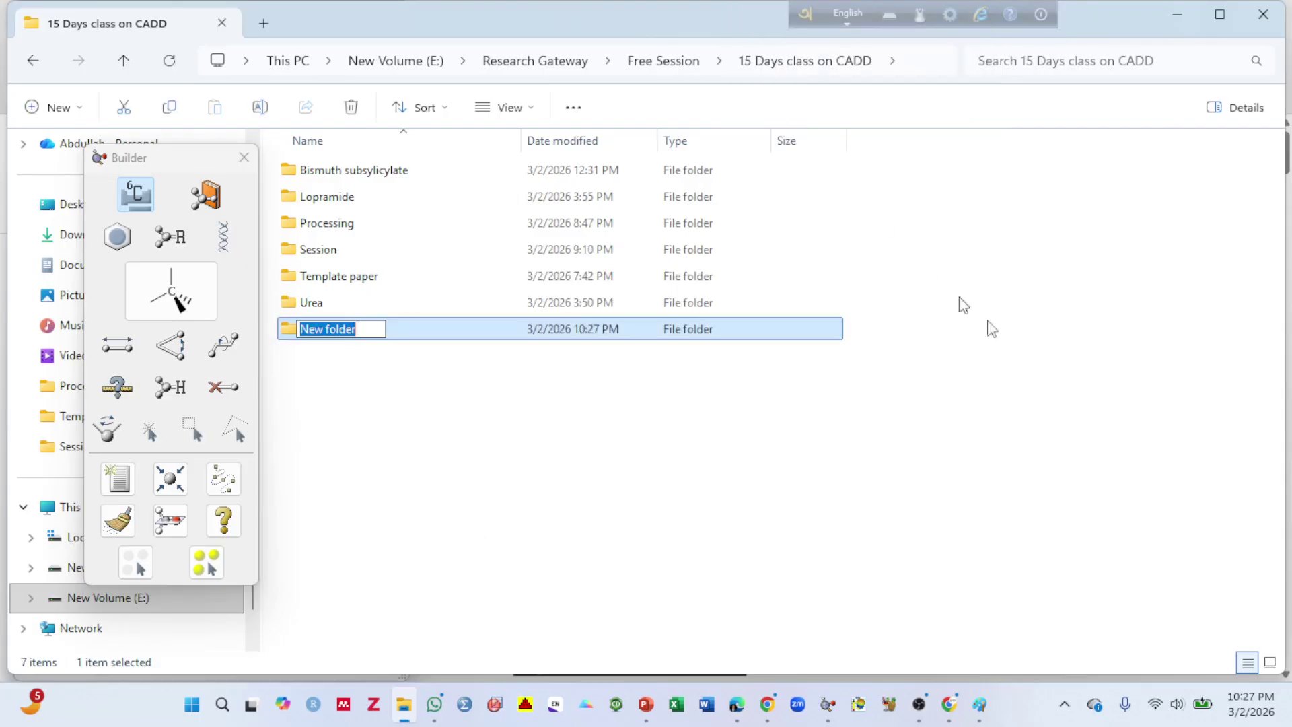
key("BackSpace")
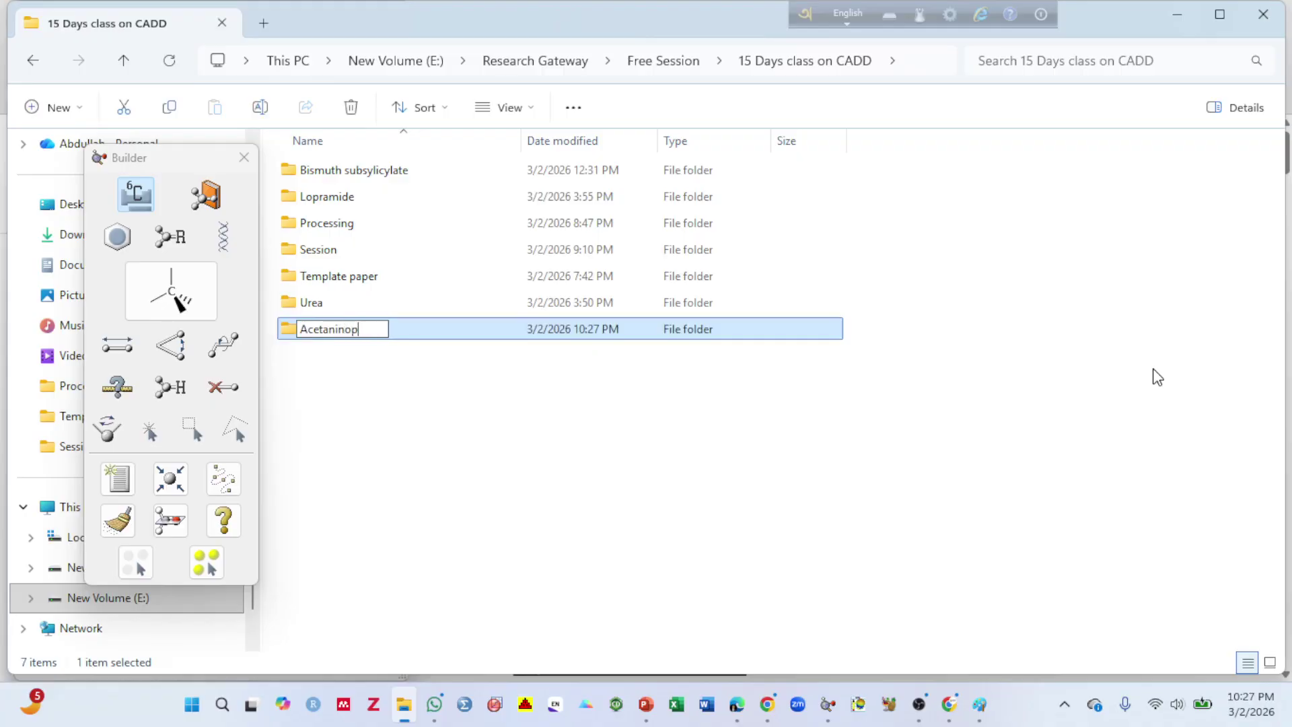
left_click(471, 411)
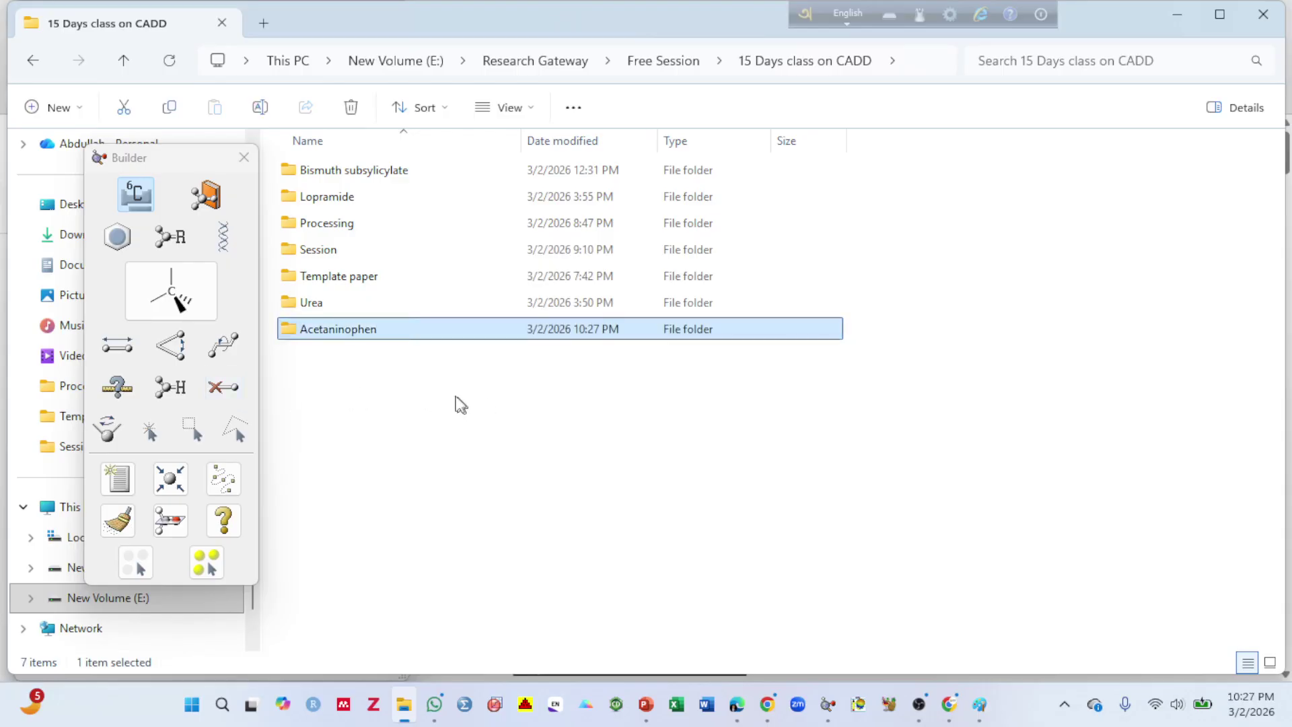
double_click(395, 330)
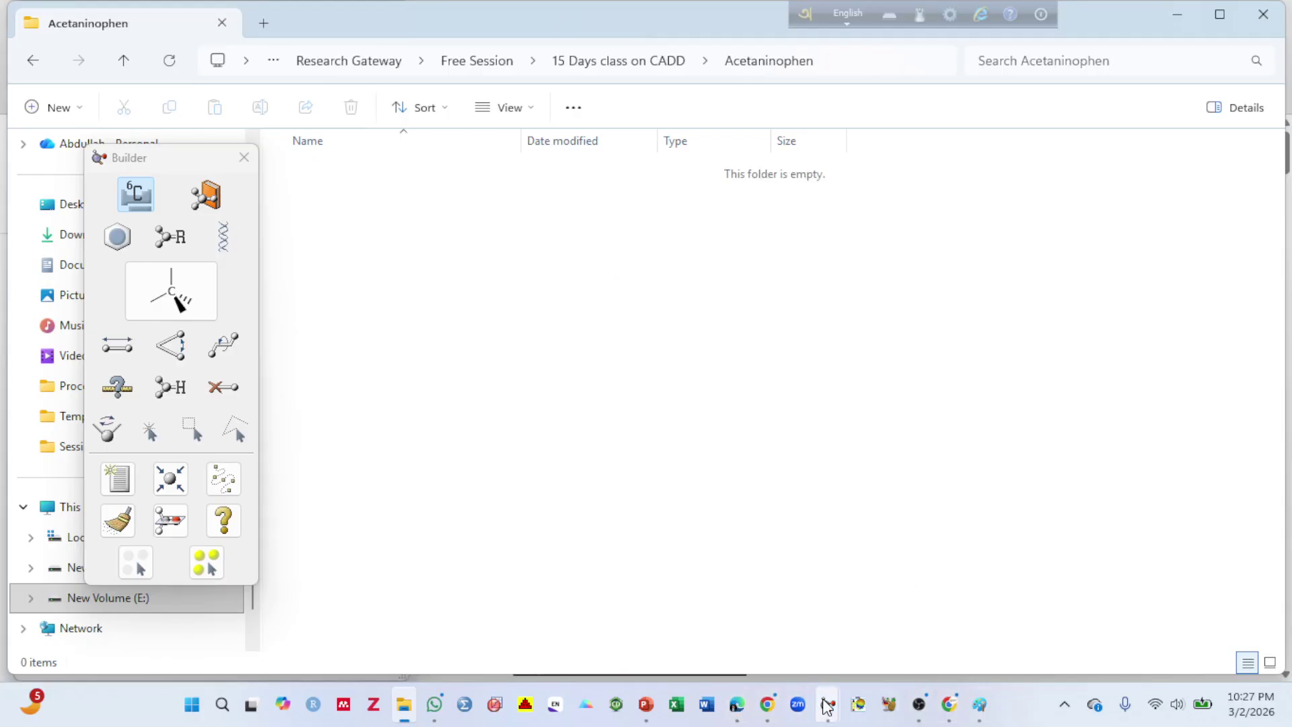
Step: Switch to the GaussView molecule window, start saving the structure, and browse to the "Acetaninophen" folder in "15 Days class on CADD"
mouse_move(827, 706)
left_click(942, 612)
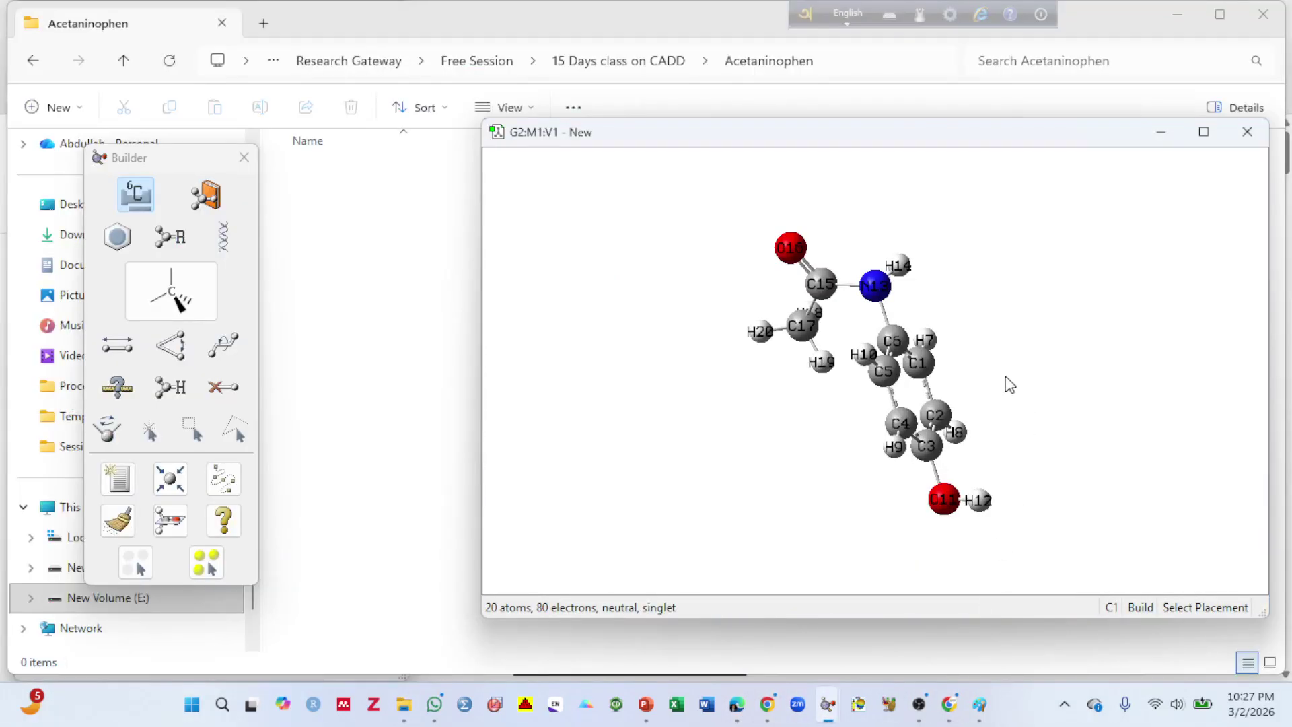
right_click(1009, 385)
mouse_move(1047, 393)
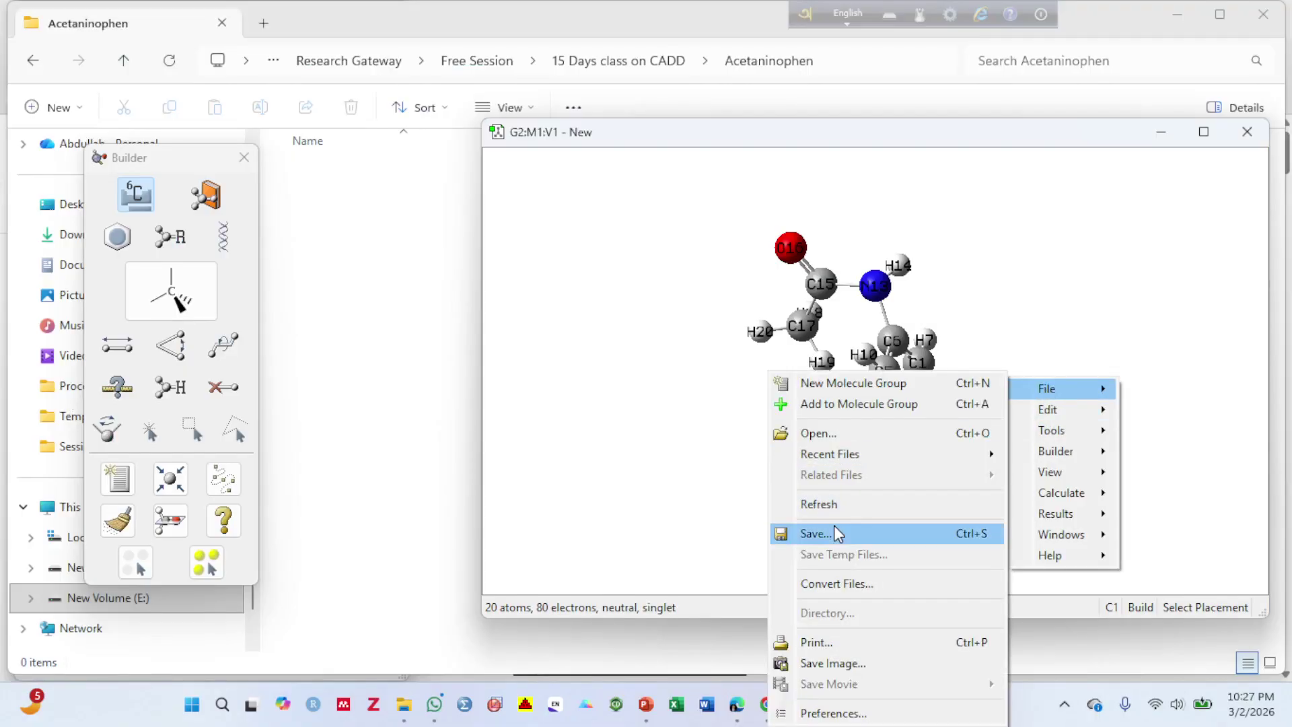
left_click(917, 533)
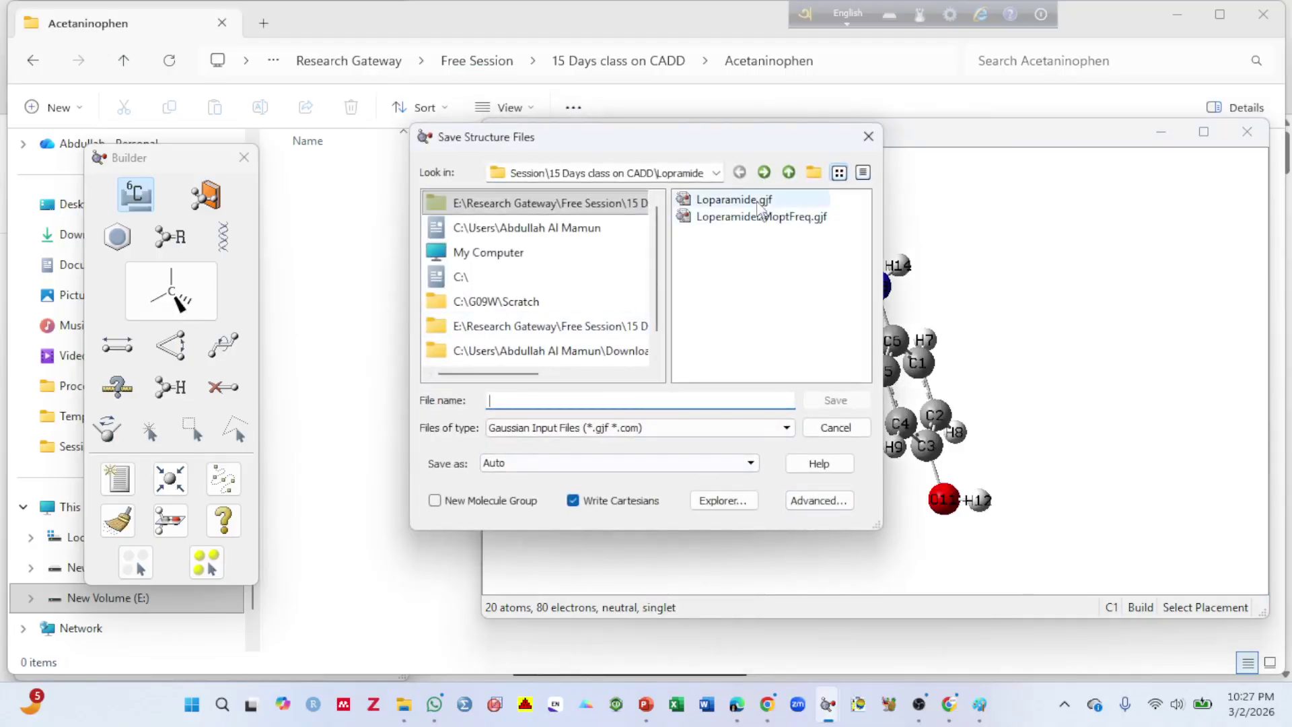
left_click(717, 175)
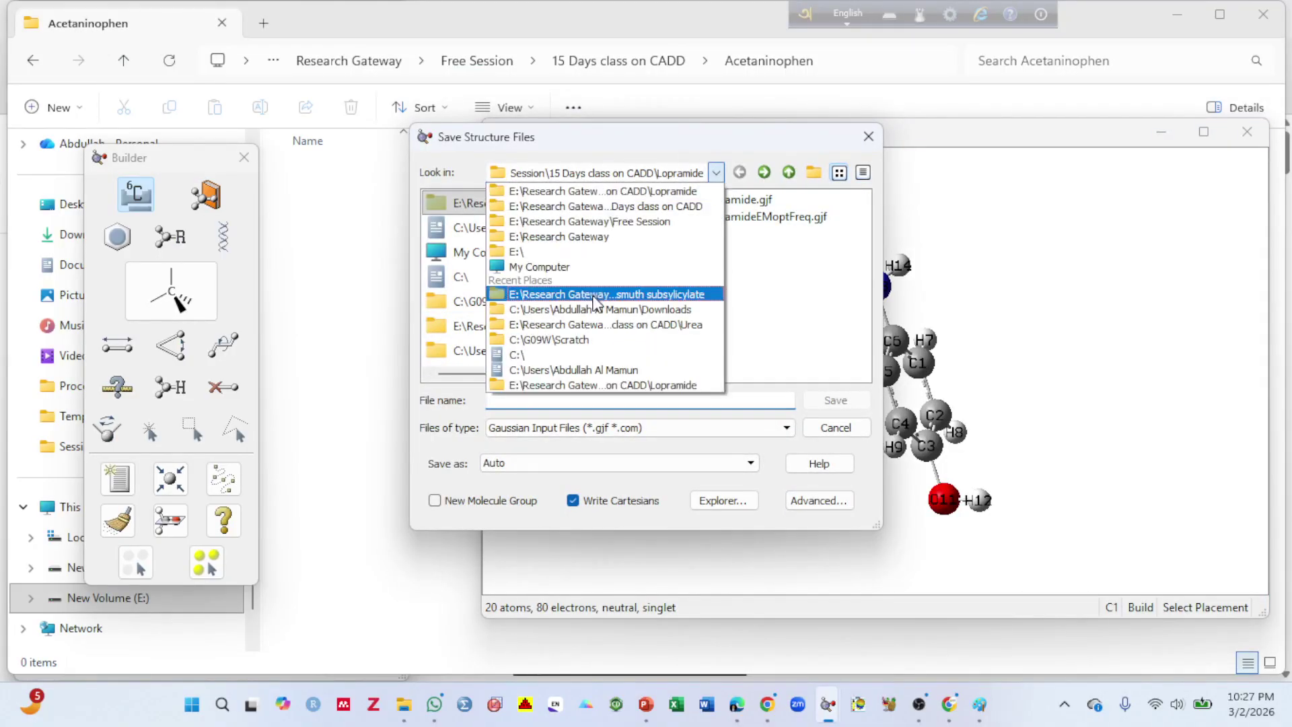
left_click(590, 210)
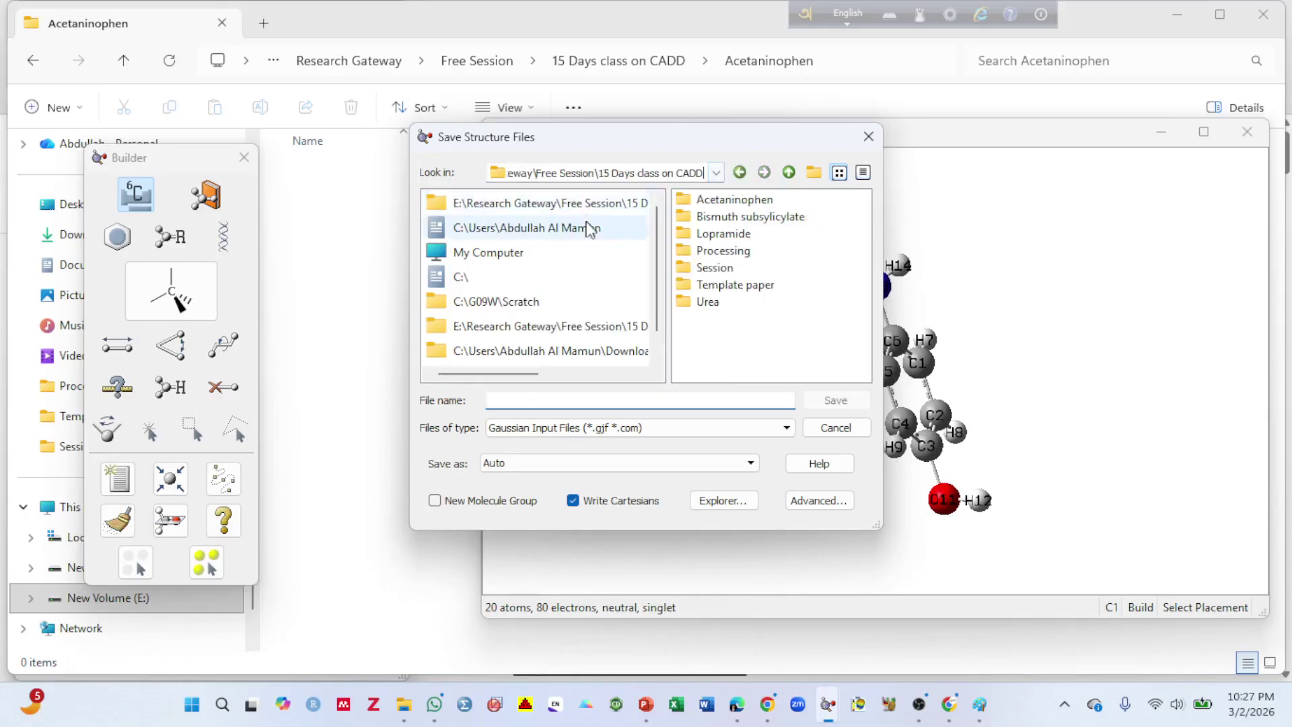
left_click(731, 202)
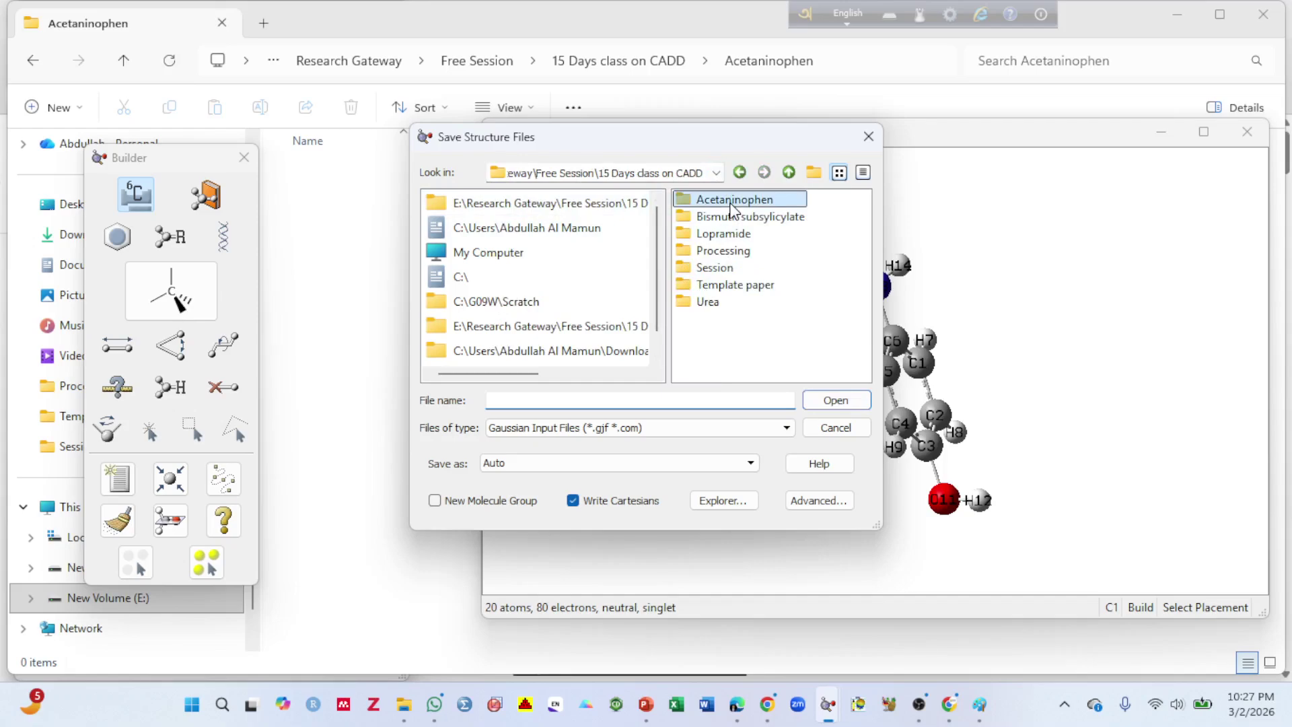
double_click(731, 202)
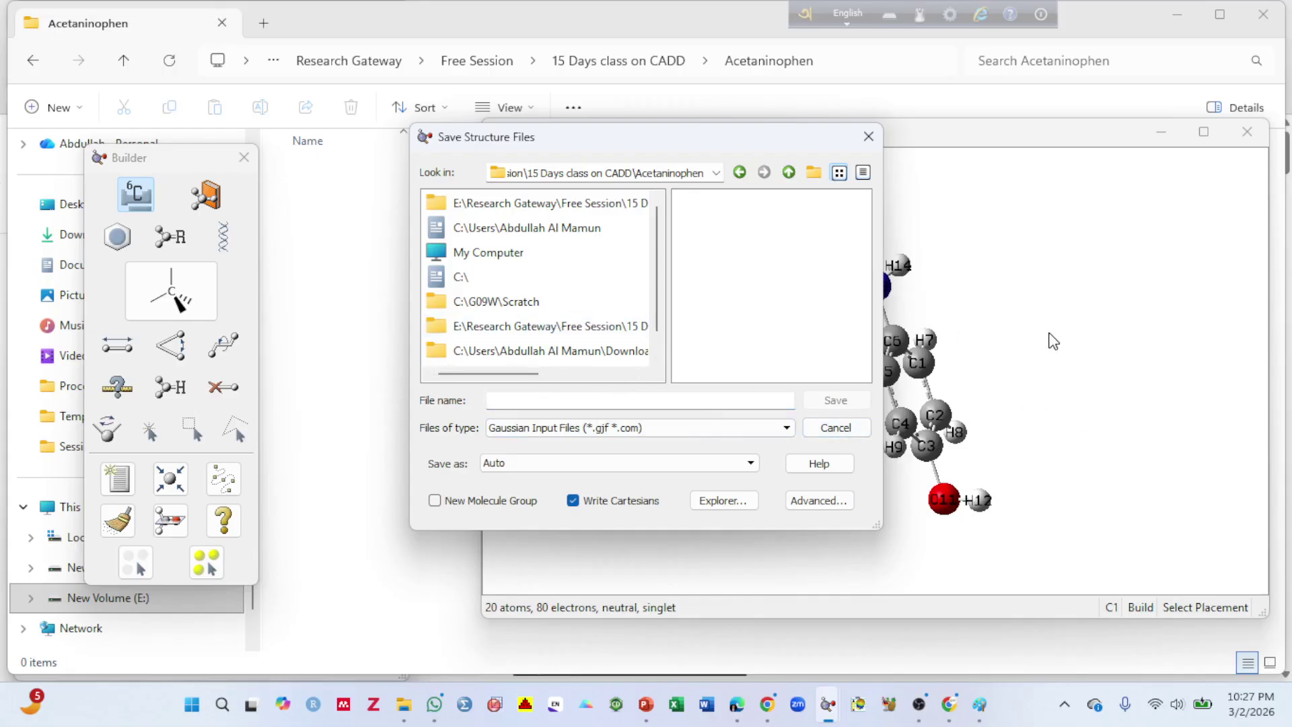
Step: Save the structure as "Acetaminophen" in MDL SDF (*.sdf) format
type("Acetaminophen")
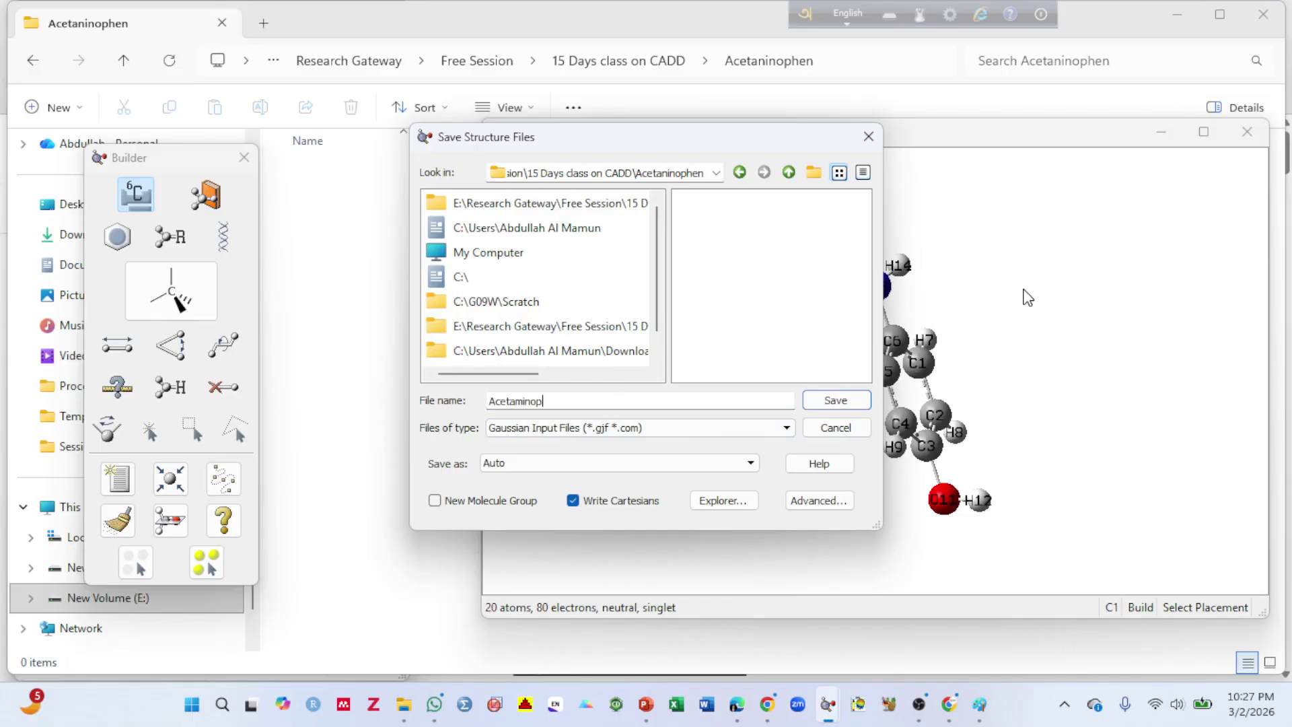
left_click(784, 427)
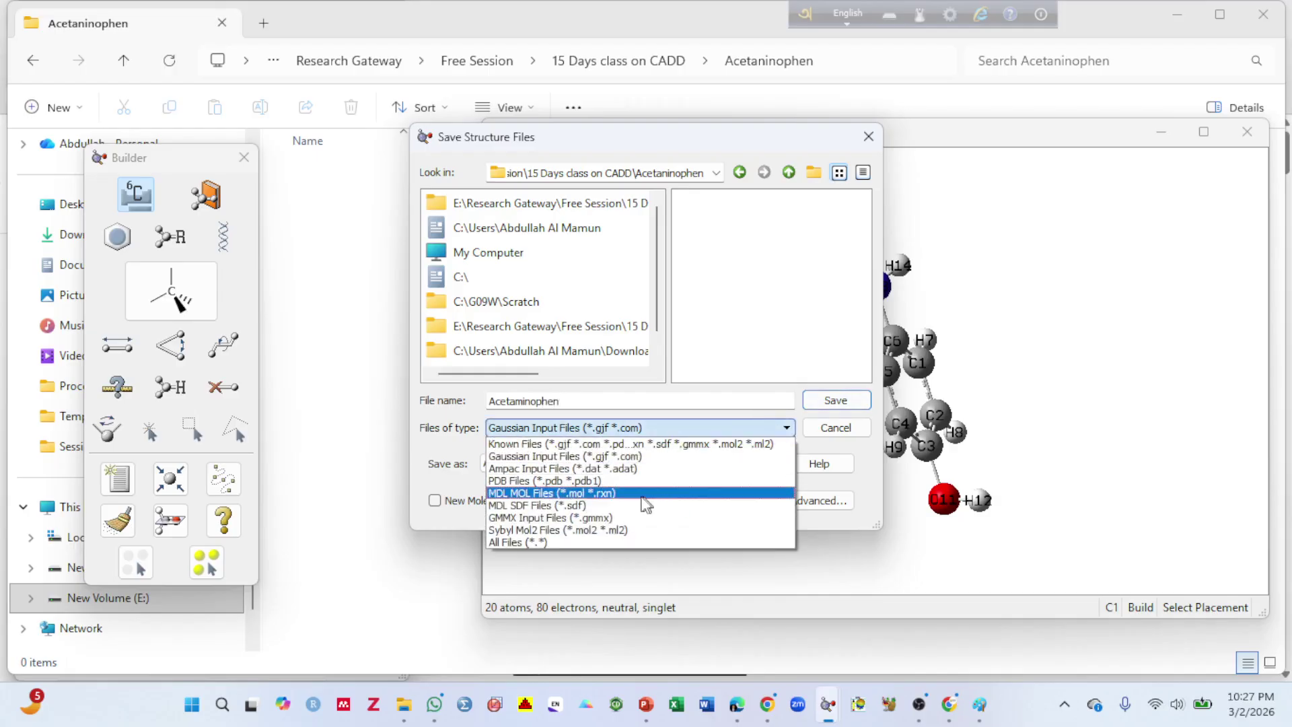
left_click(577, 506)
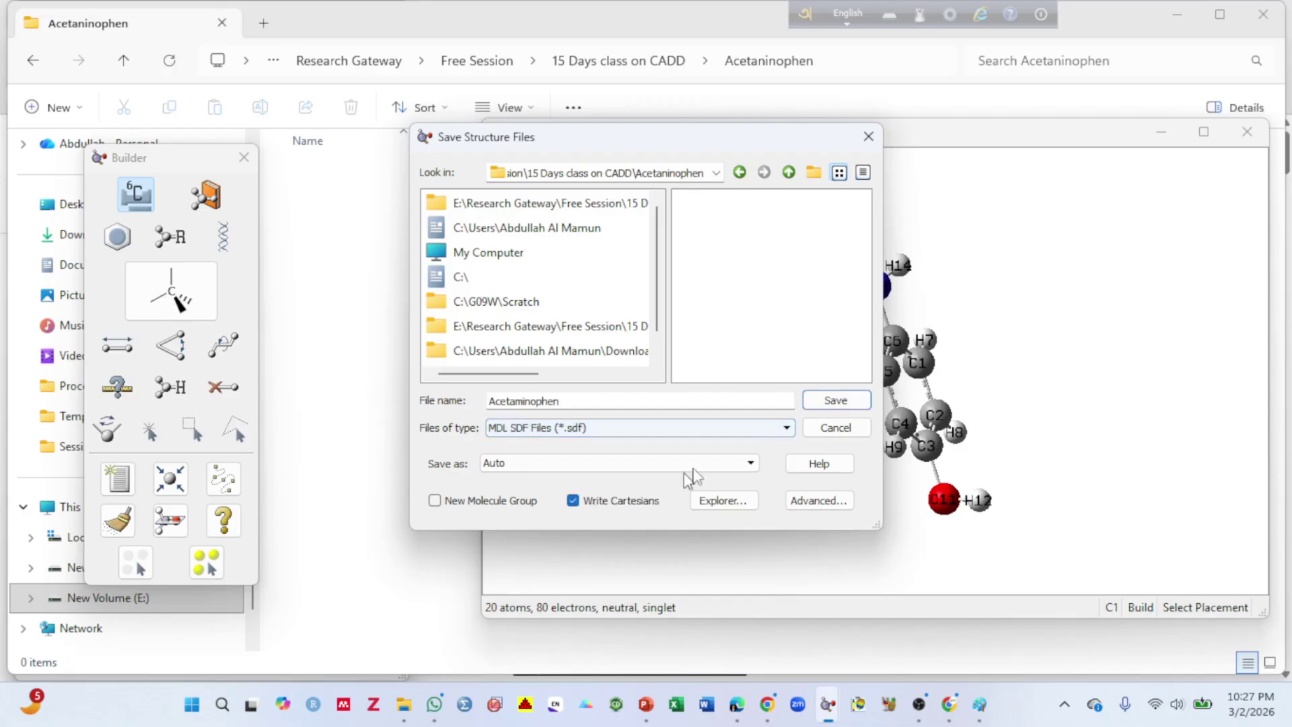
left_click(835, 400)
Step: Save the same structure again in MDL MOL format as "Acetaminophen.mol"
right_click(949, 352)
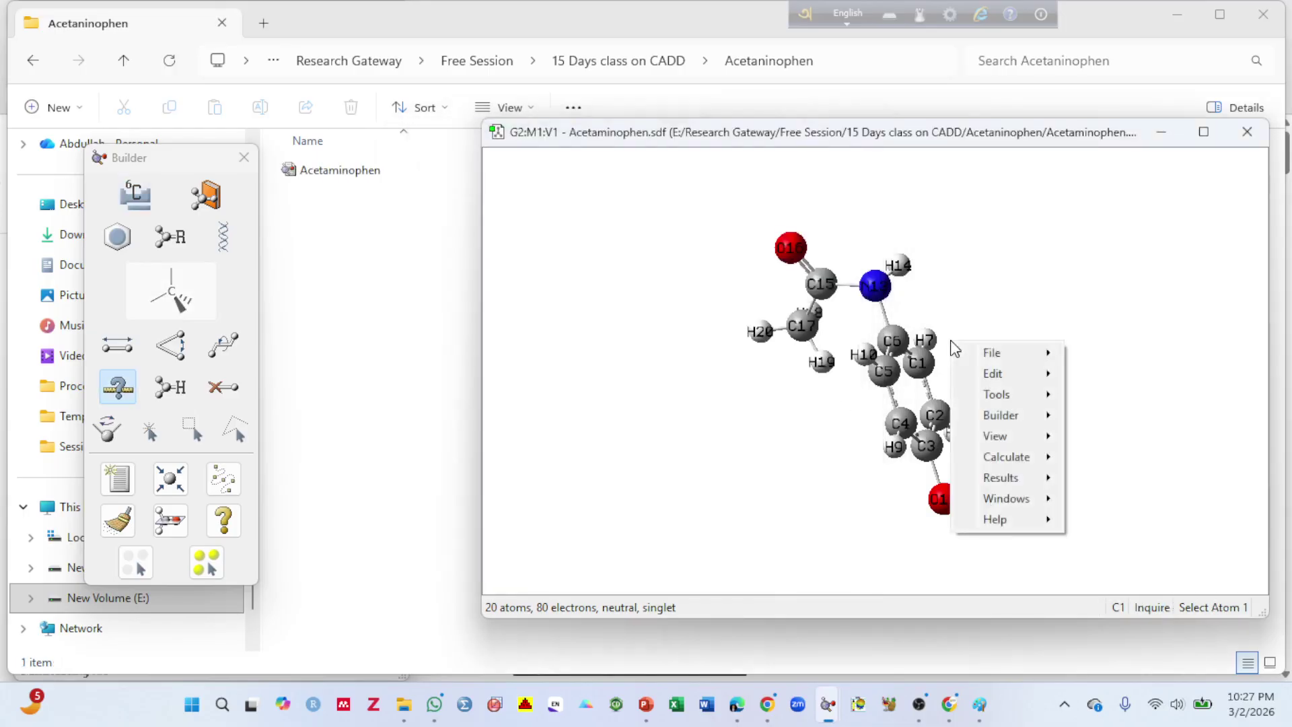
mouse_move(992, 354)
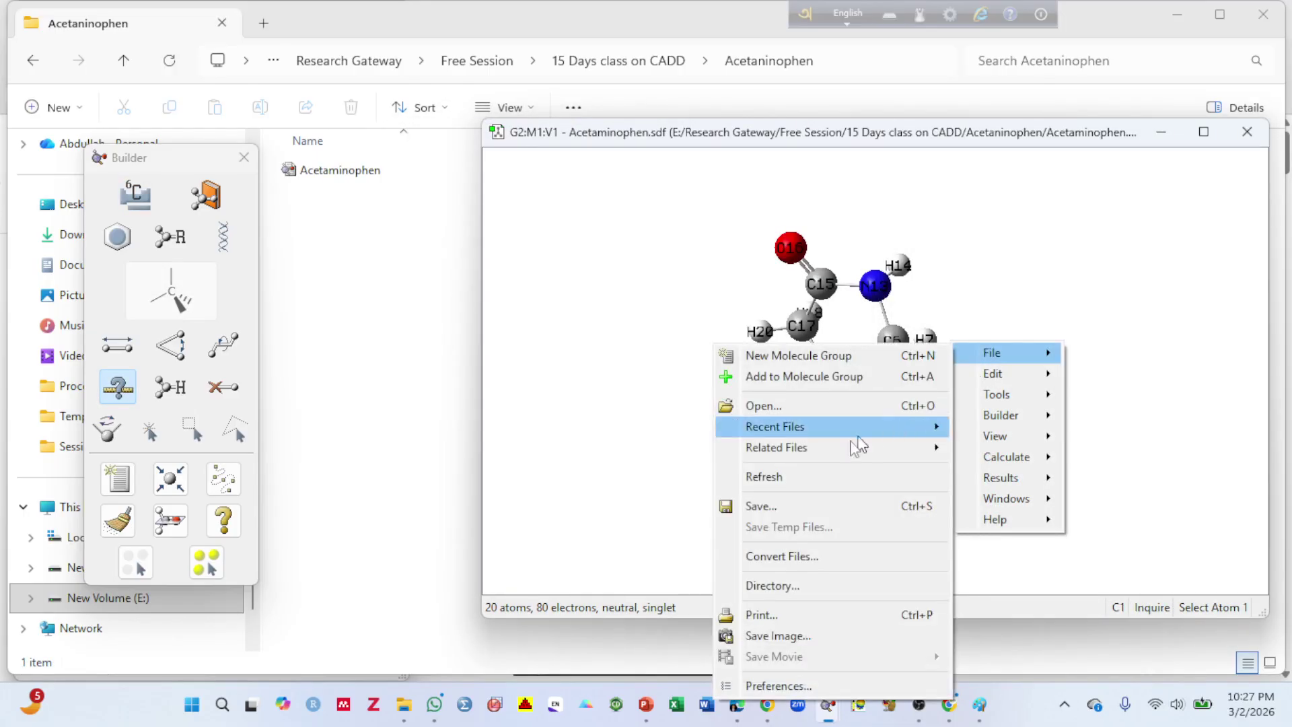
left_click(762, 506)
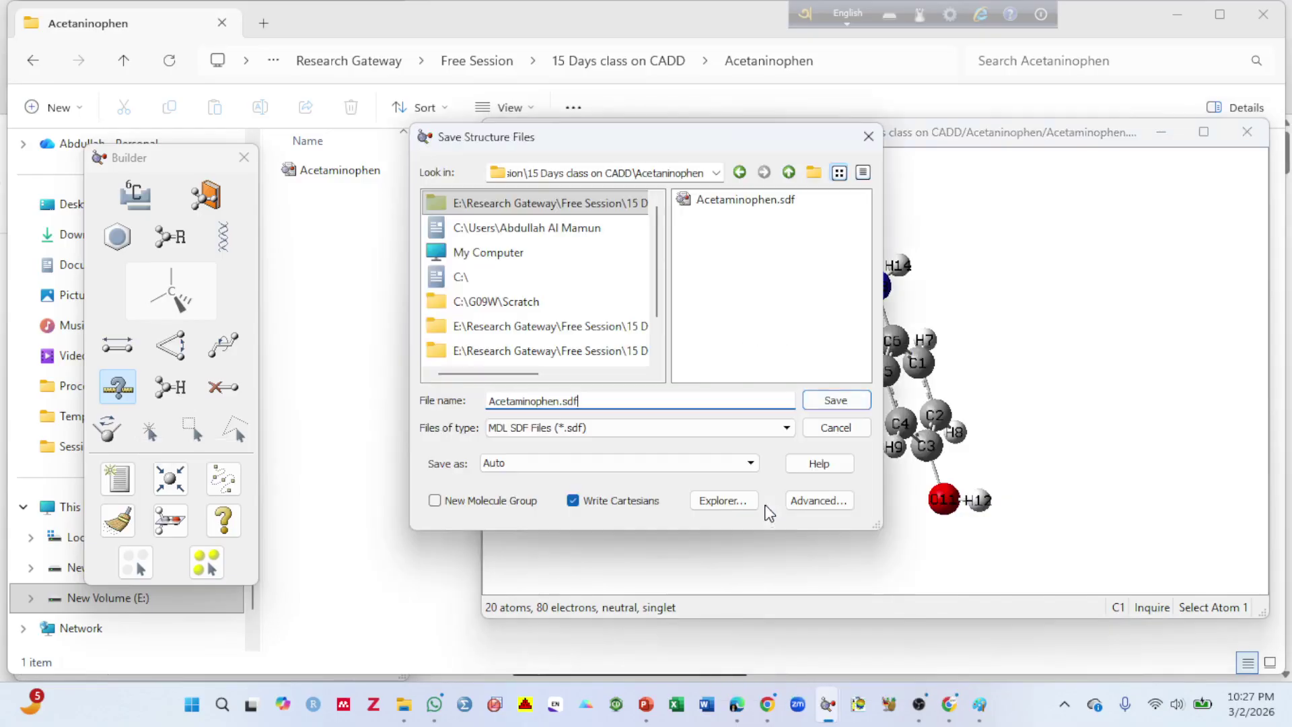
left_click(623, 431)
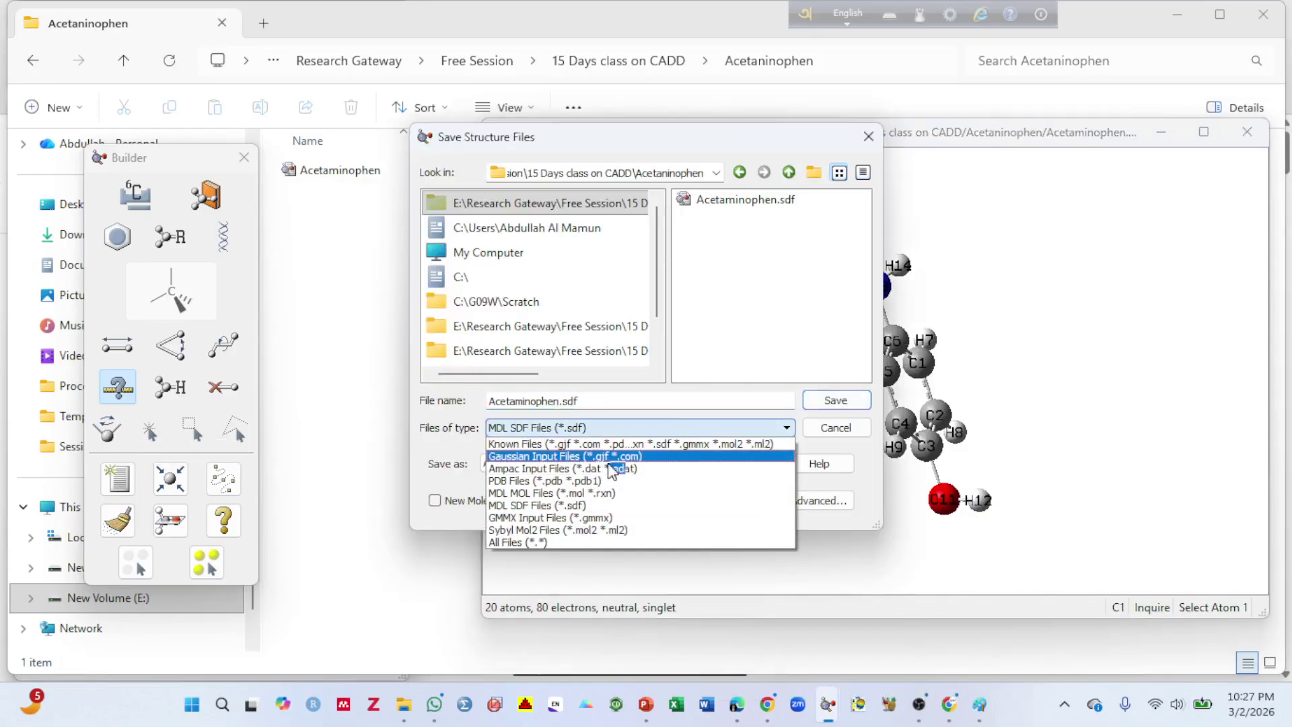
left_click(572, 493)
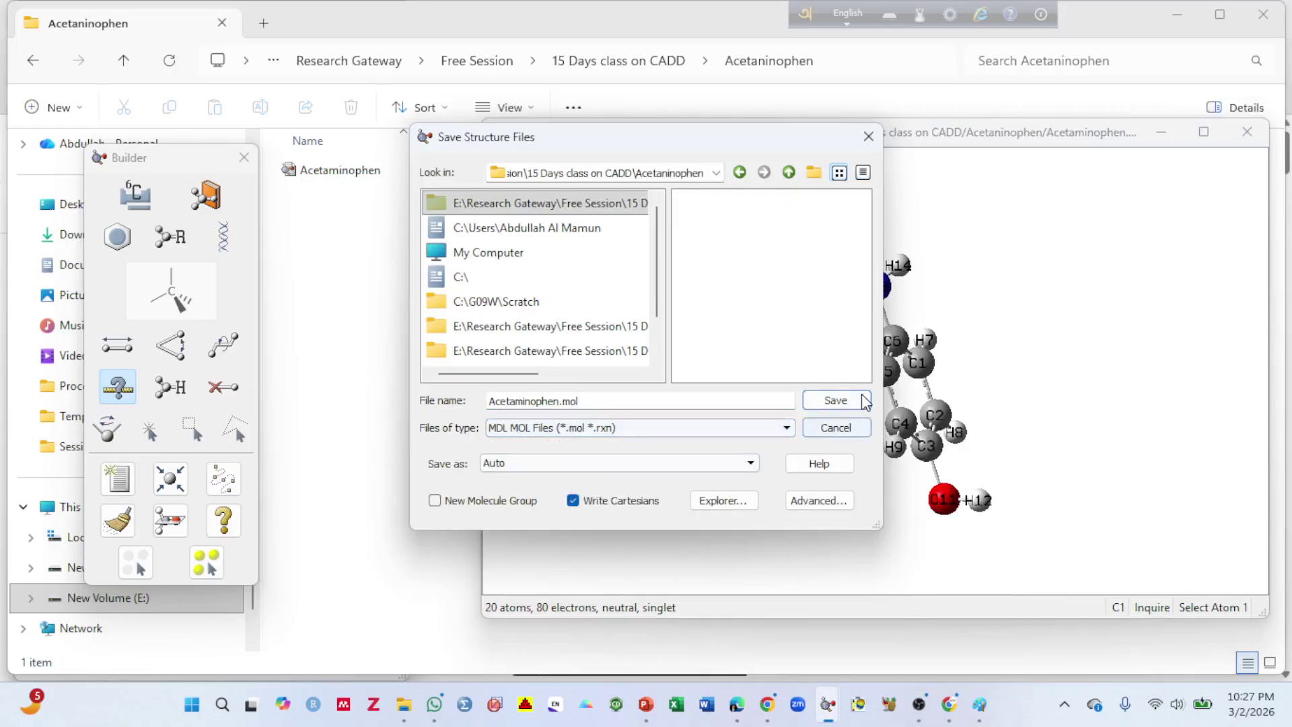
left_click(842, 400)
Step: Save another copy of the structure in PDB format as "Acetaminophen.pdb"
right_click(1018, 287)
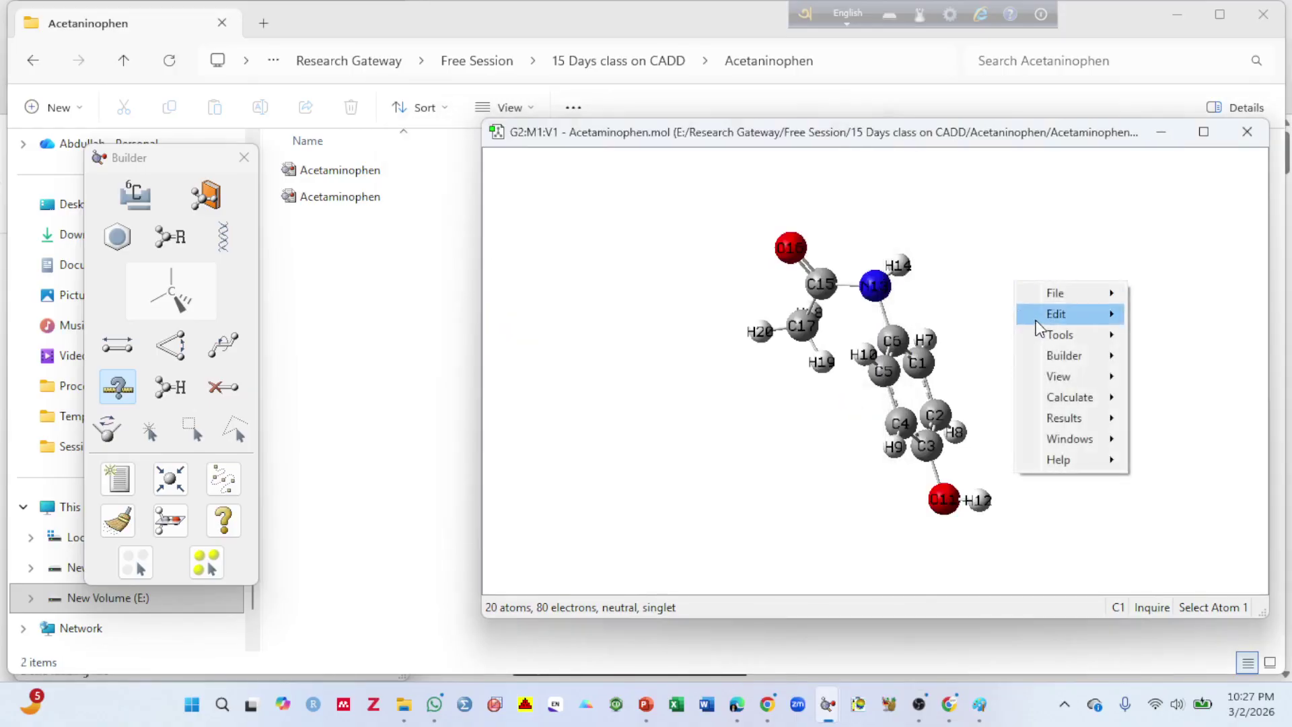
mouse_move(1055, 296)
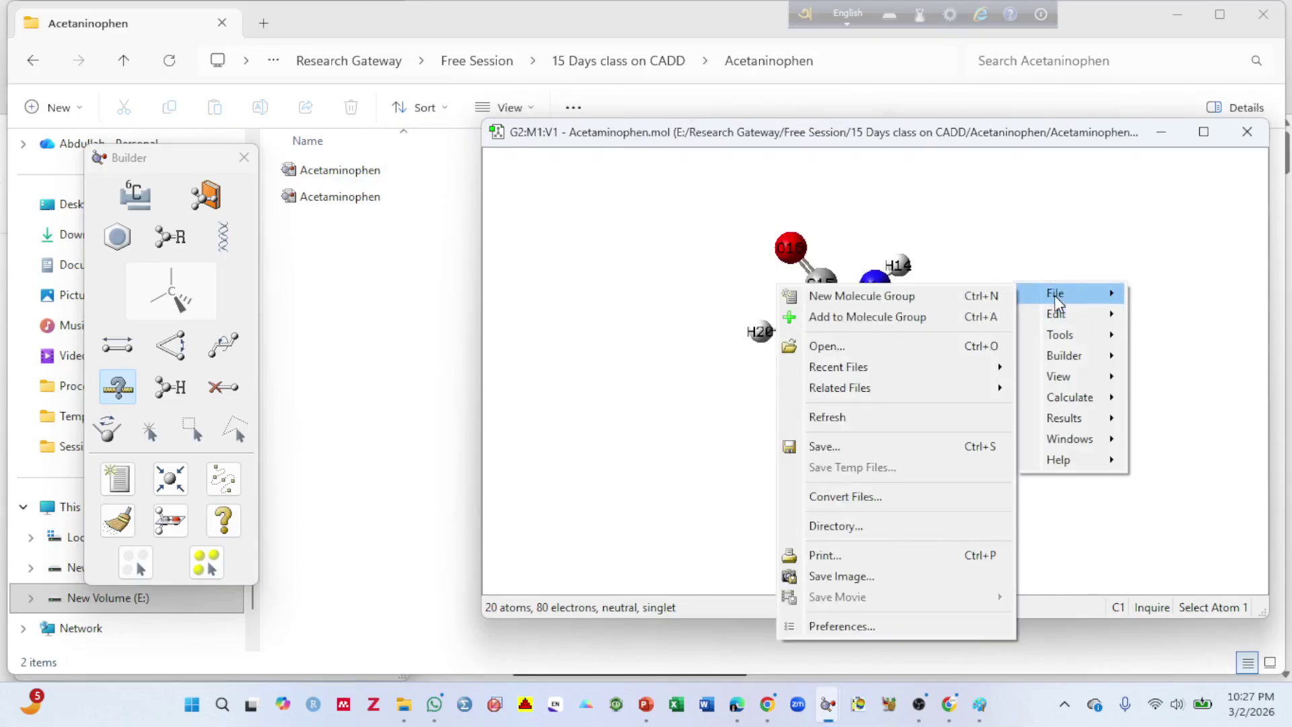
left_click(845, 448)
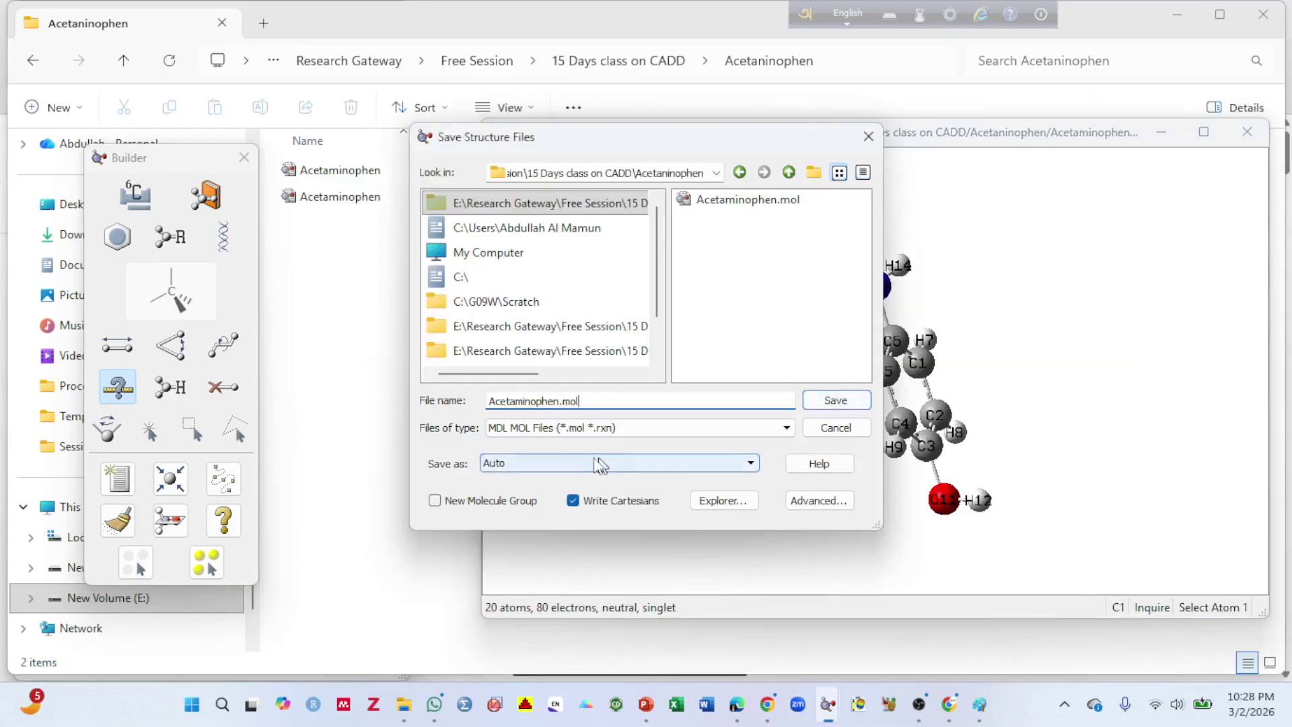
left_click(614, 427)
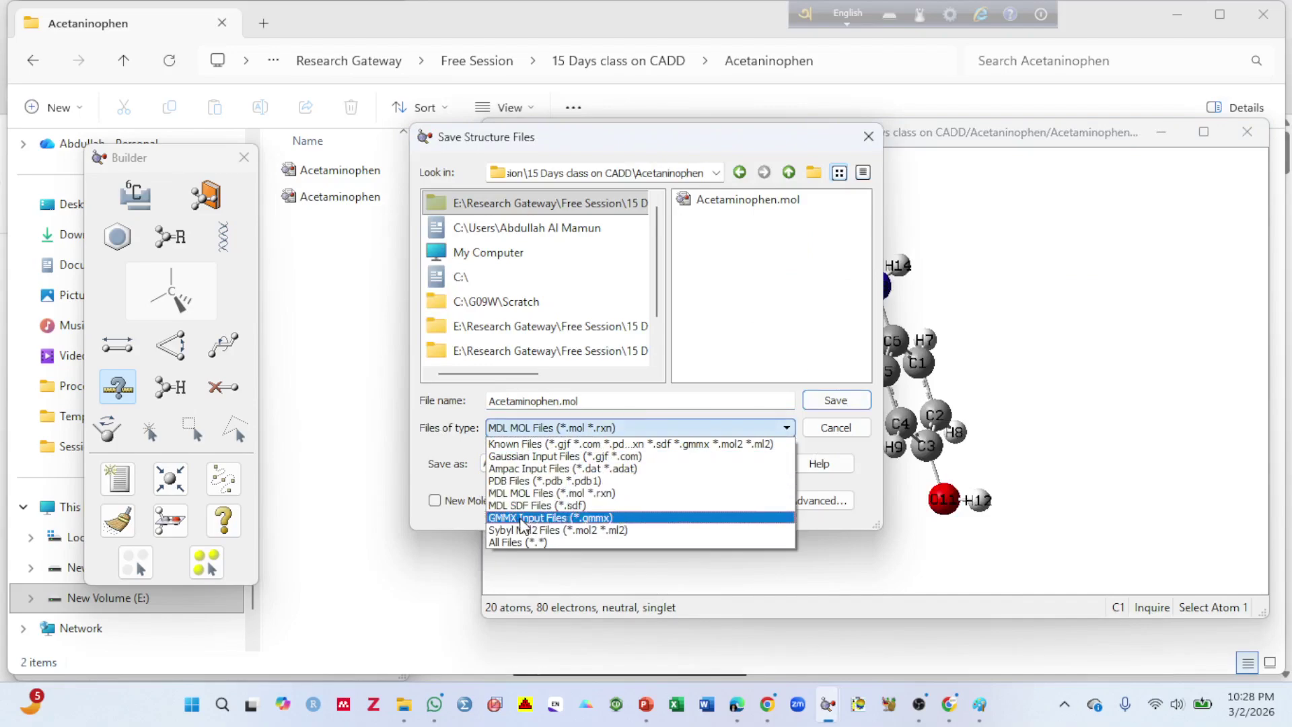
left_click(536, 480)
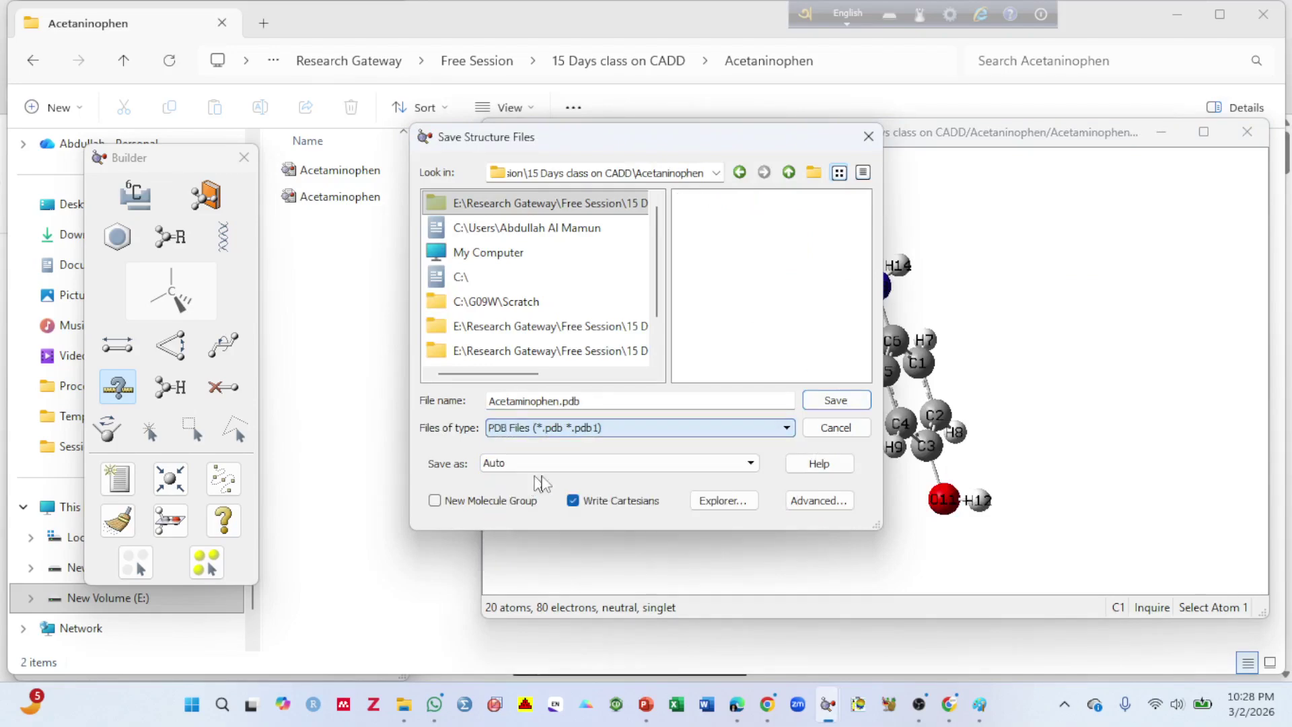
left_click(863, 406)
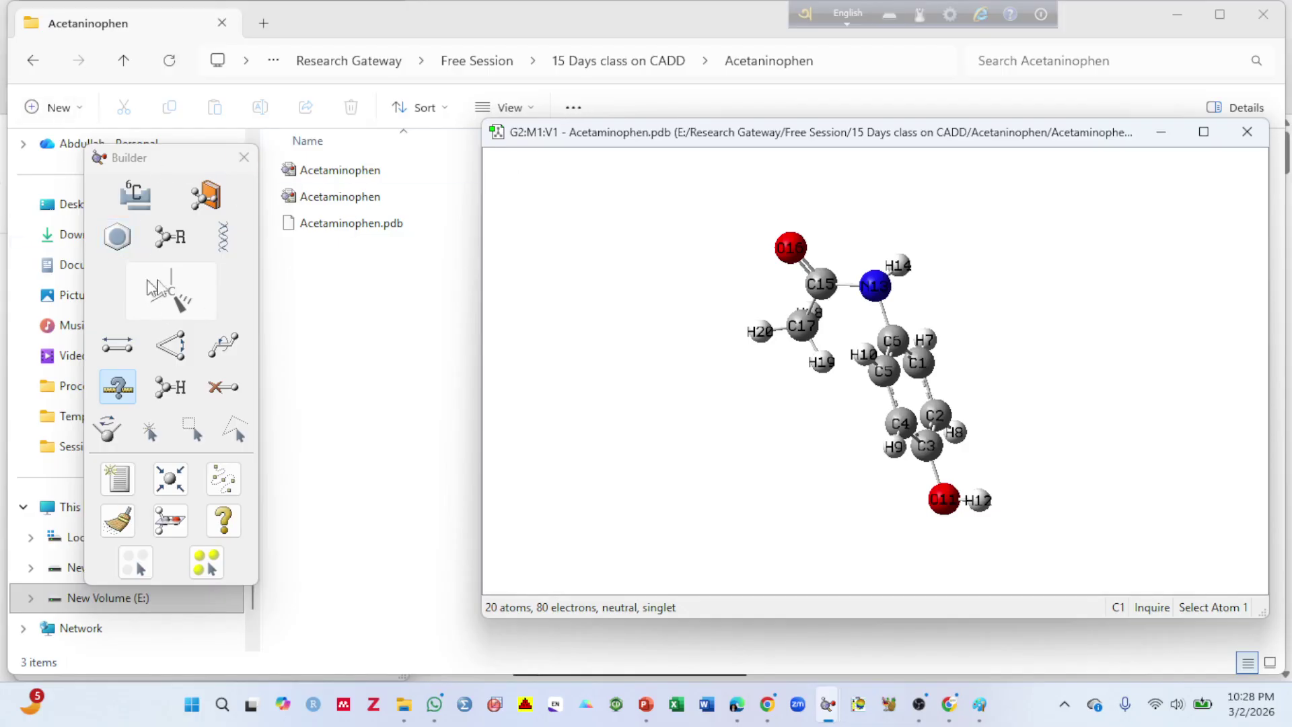
Step: Place two Carbon Trivalent (S-S-D) fragments in the empty space beside the acetaminophen molecule
left_click(143, 195)
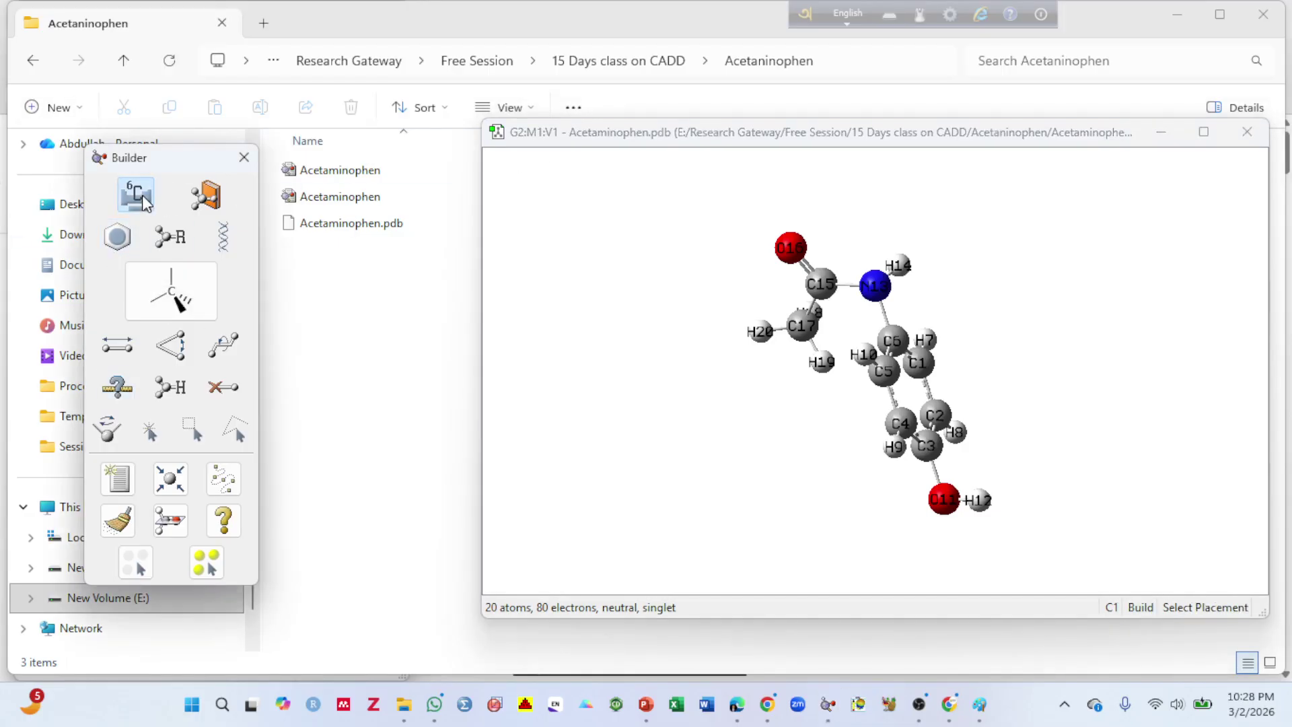
left_click(143, 196)
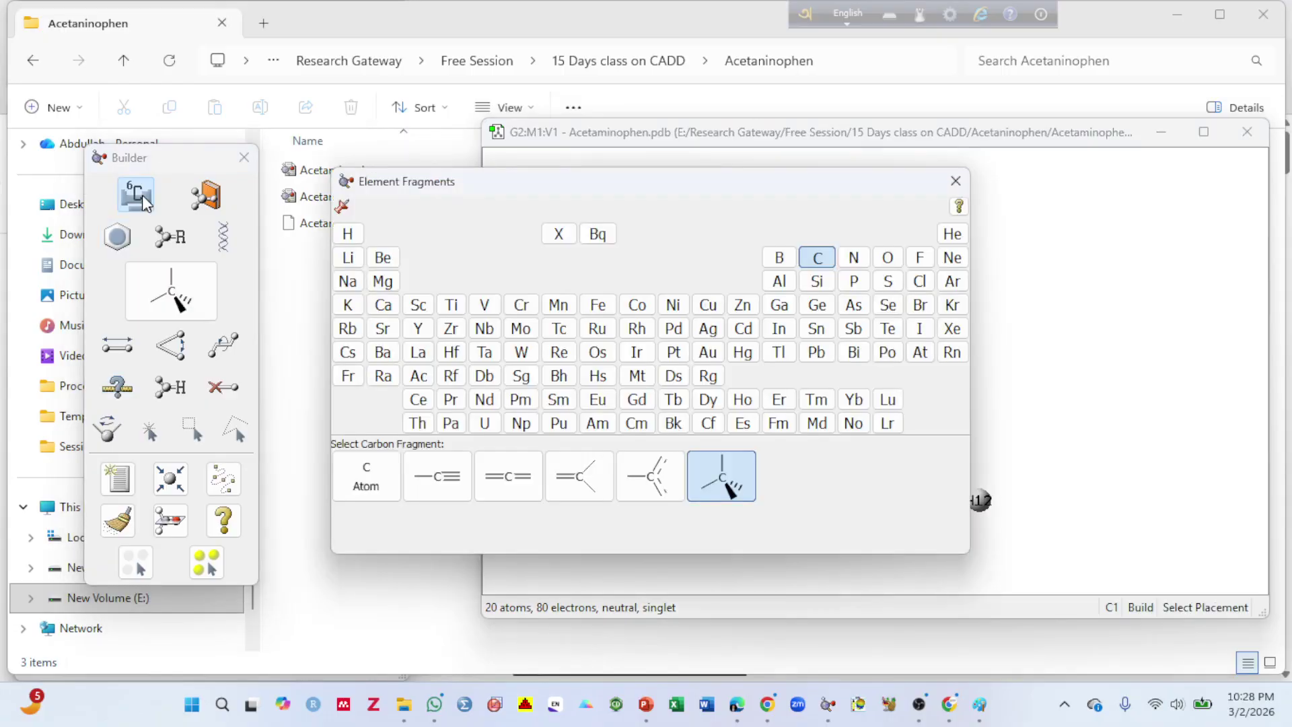
left_click(574, 483)
left_click(594, 379)
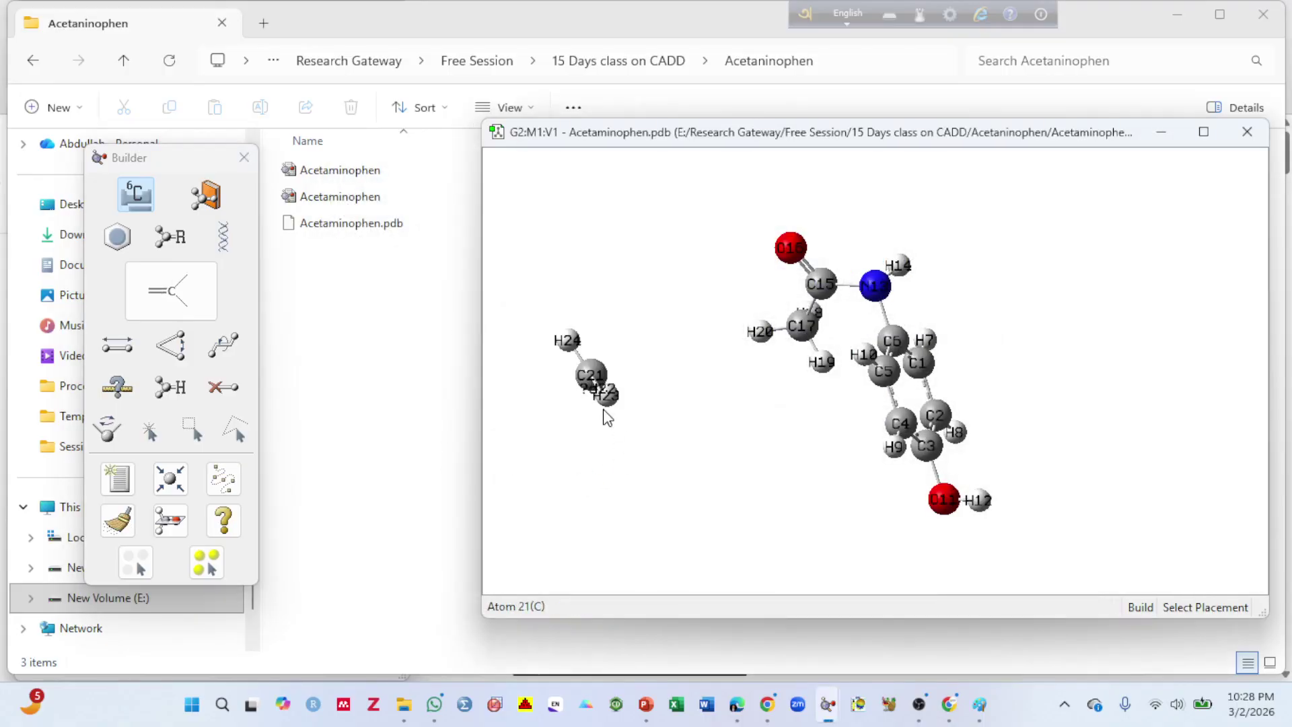
left_click_drag(603, 417, 705, 402)
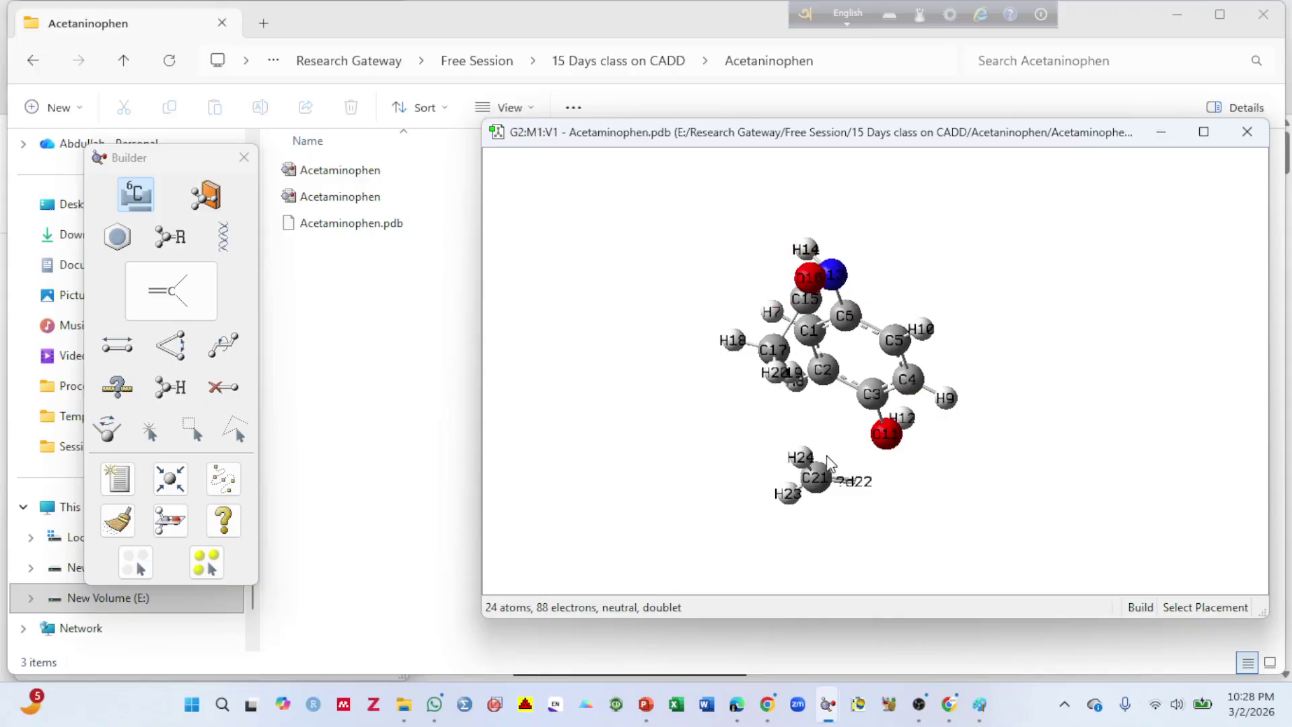
left_click_drag(829, 463, 794, 403)
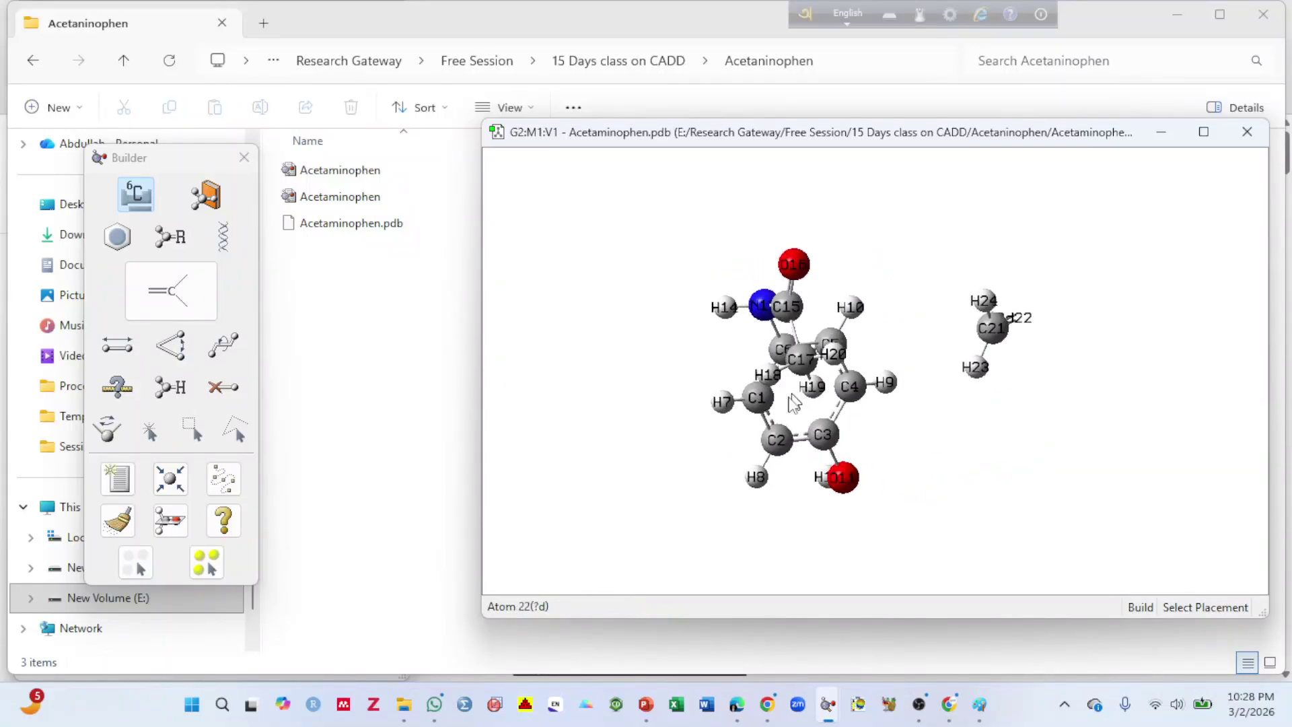
left_click(973, 348)
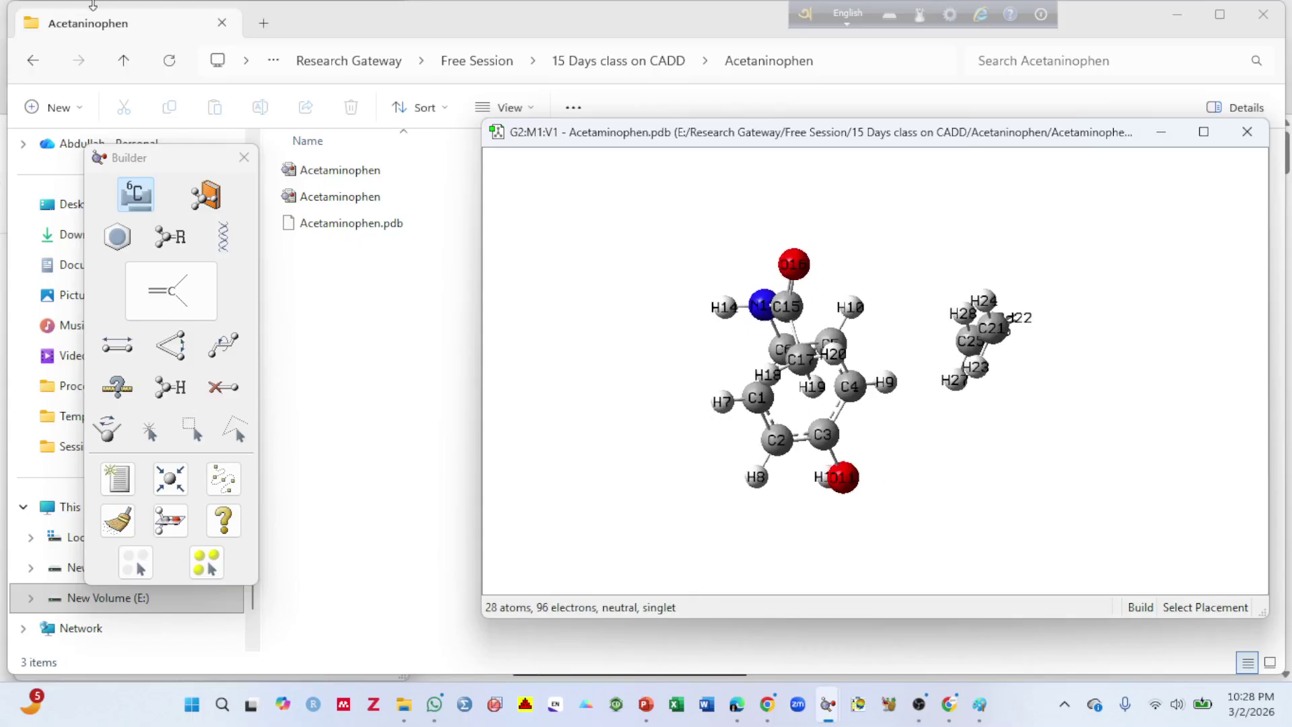
Step: Close both open molecule windows and create a new molecule group
left_click(1247, 131)
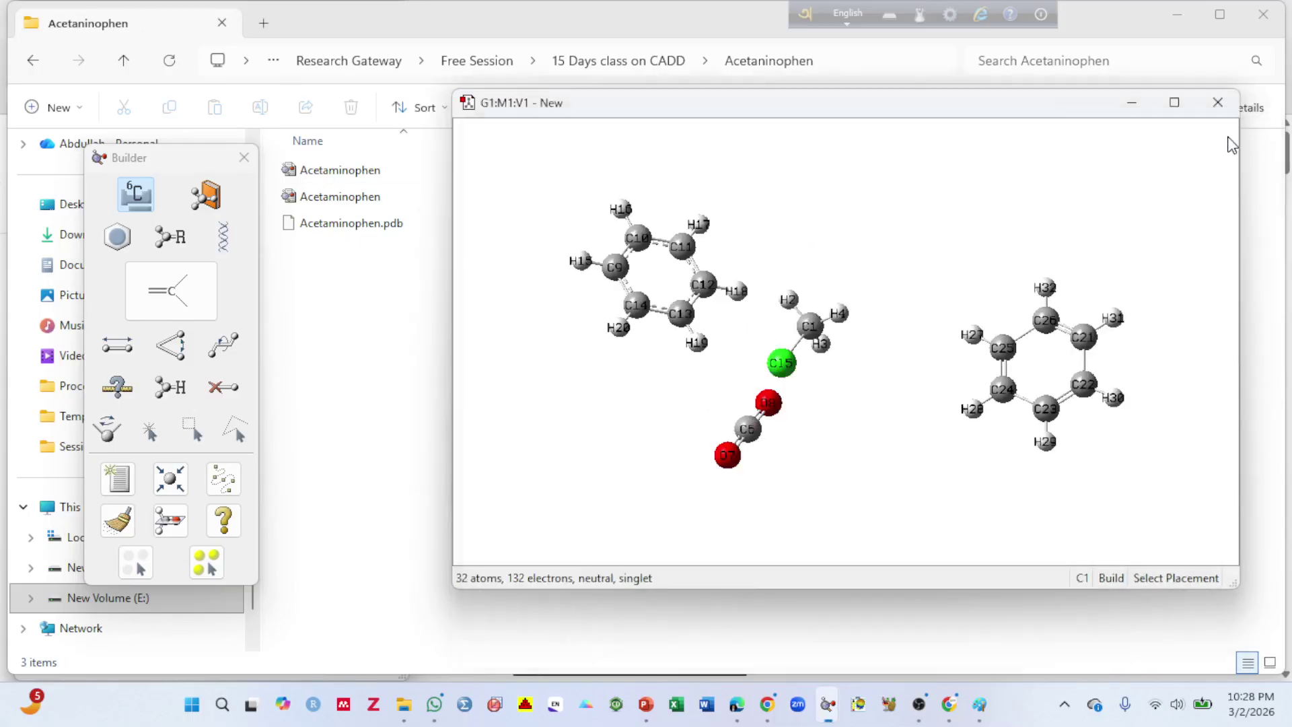
left_click(1218, 102)
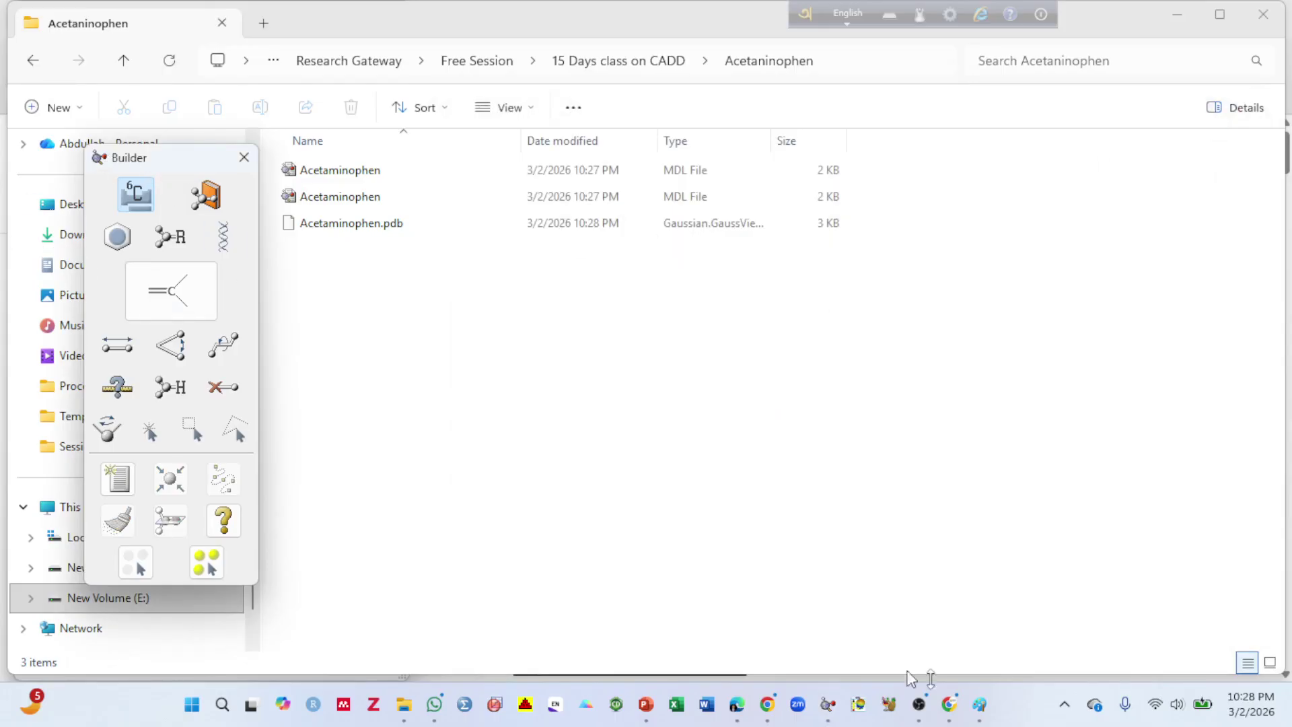
mouse_move(827, 704)
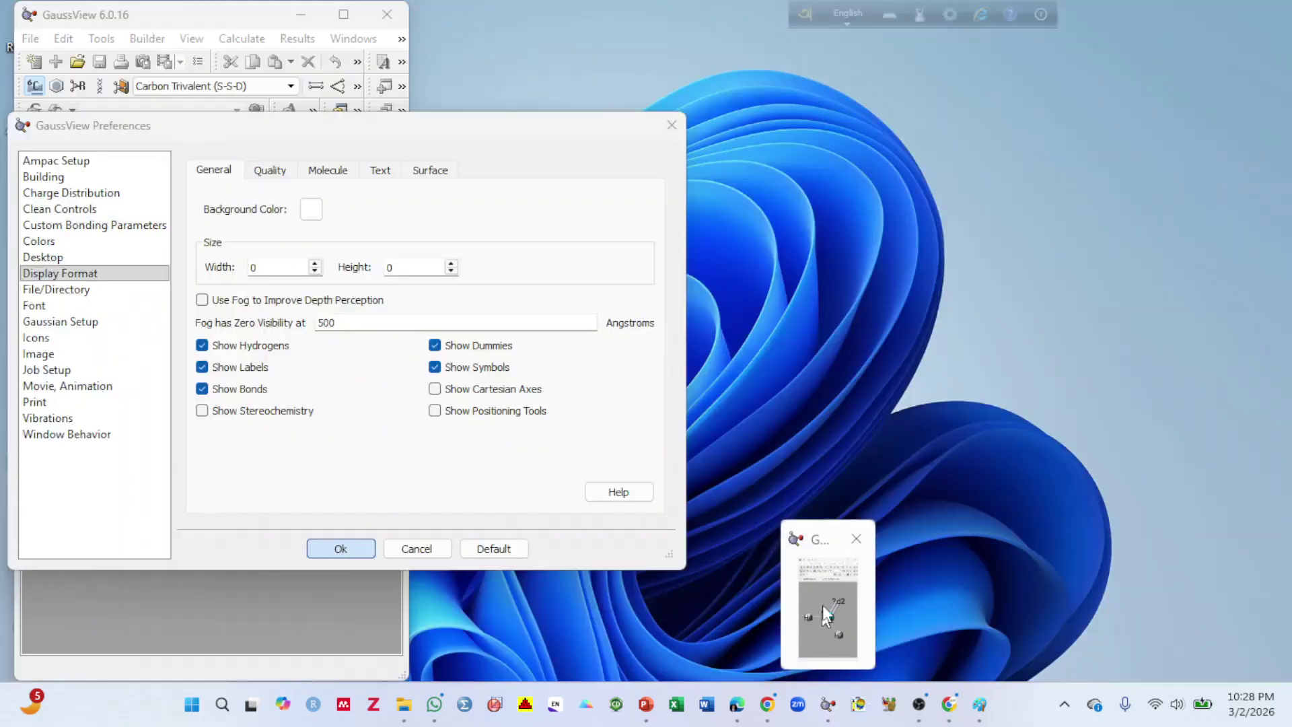
left_click(822, 602)
left_click(31, 39)
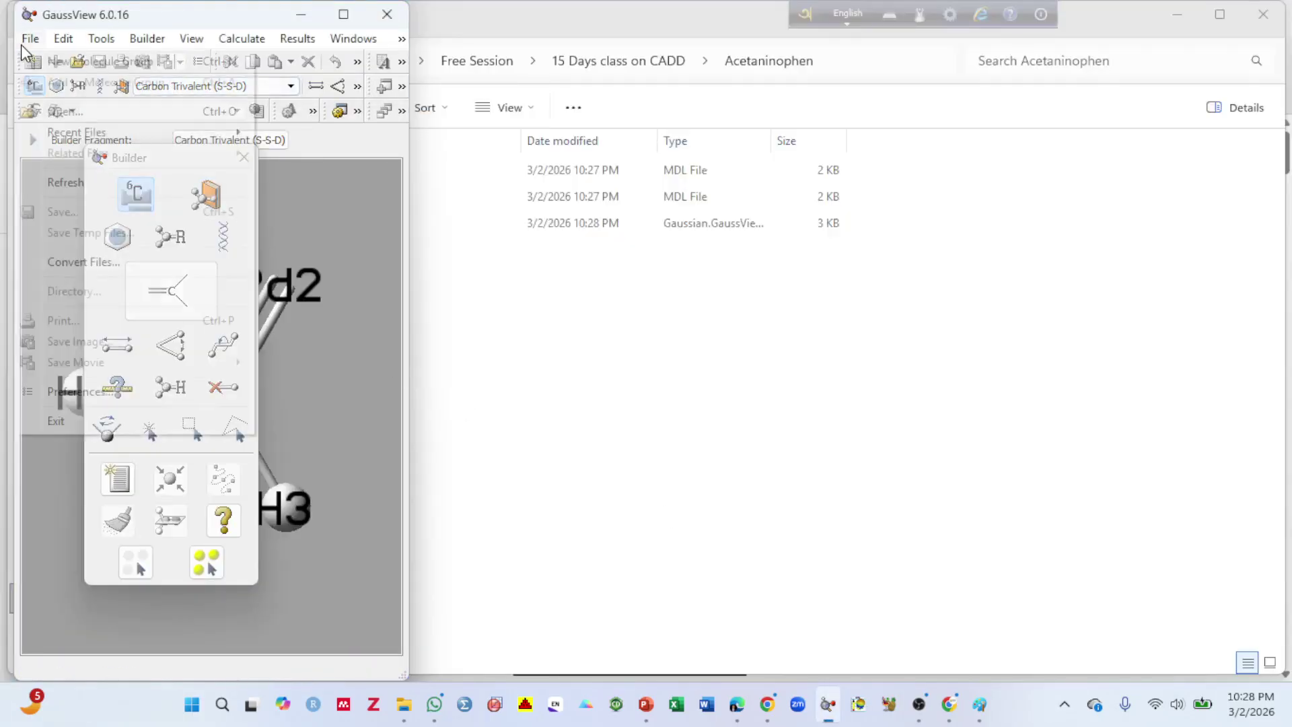
left_click(102, 61)
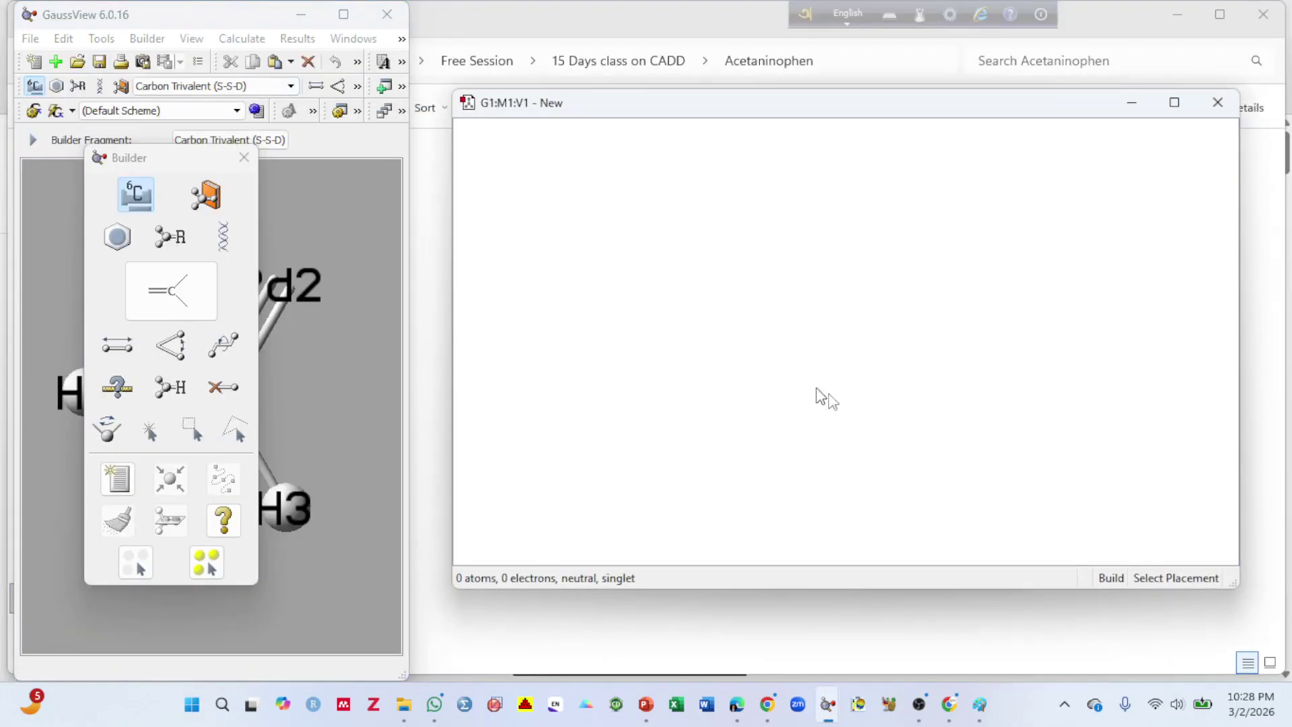
Step: Place a Carbon Trivalent (S-S-D) fragment in the new, empty molecule window
left_click(136, 194)
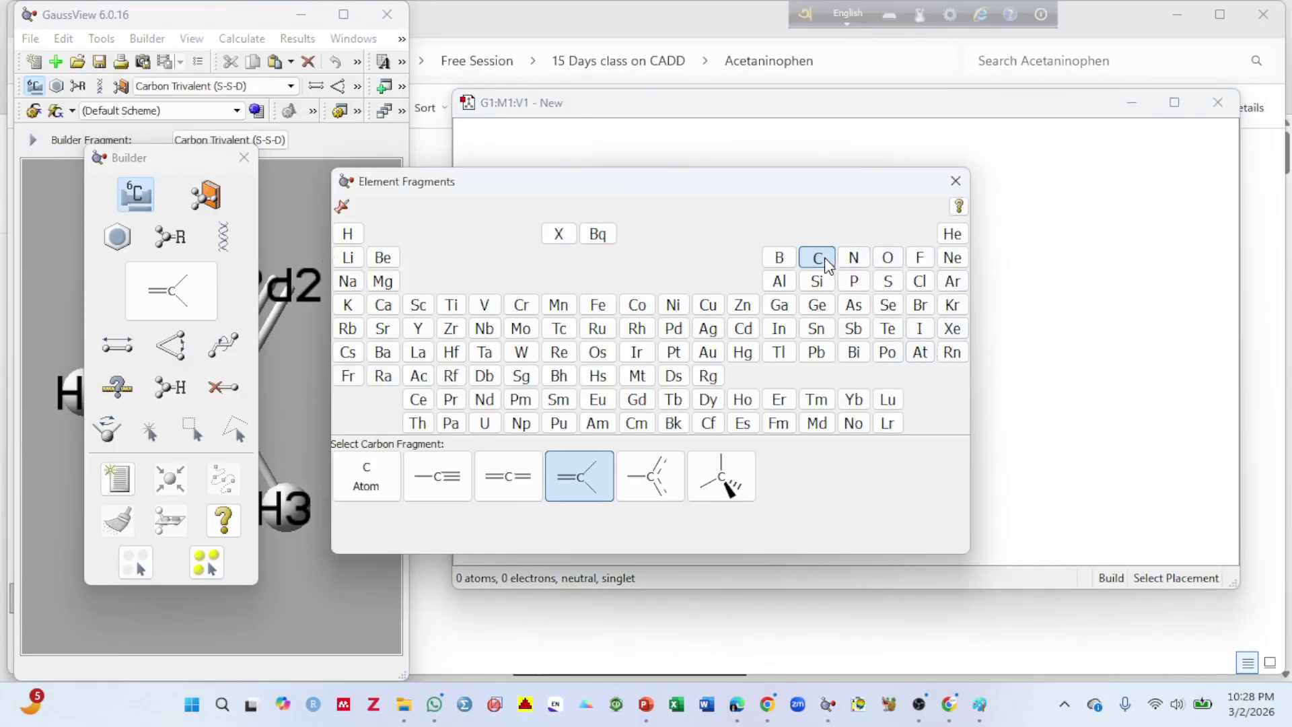
left_click(595, 489)
left_click(784, 320)
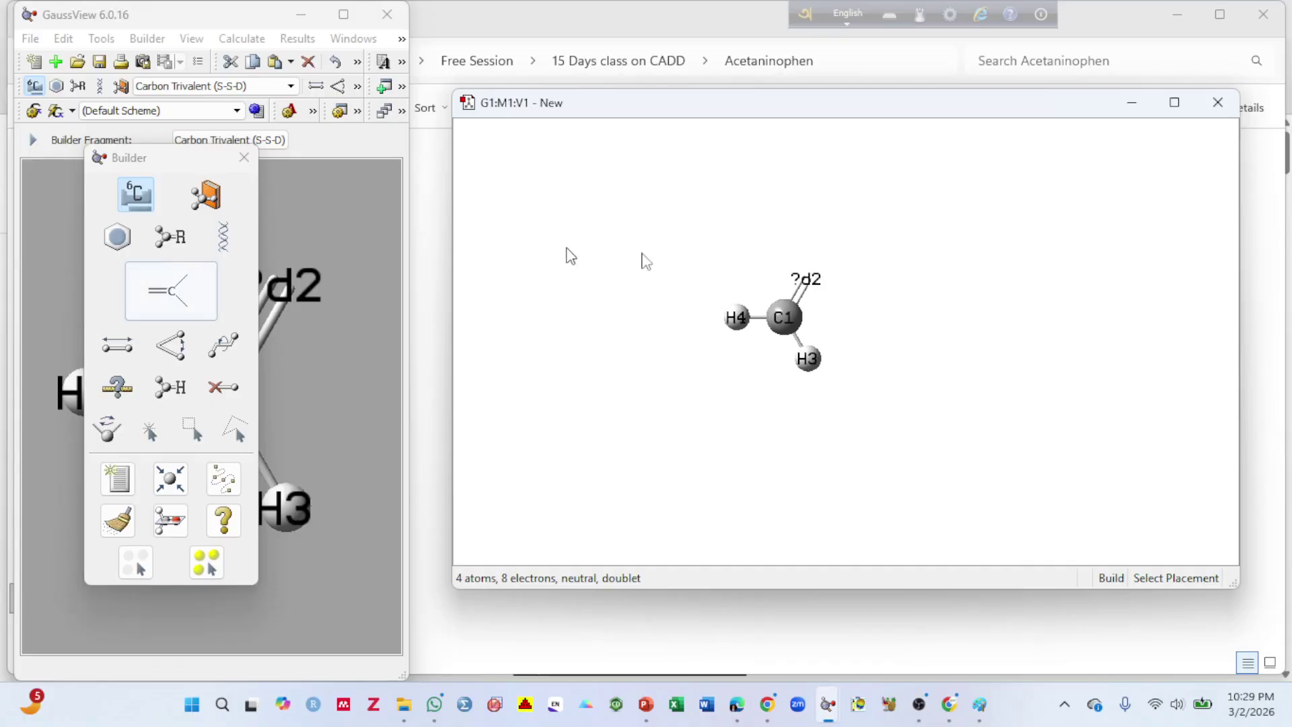
Step: Attach a double-bonded oxygen fragment to the open double bond of the carbon fragment to build formaldehyde
left_click(136, 202)
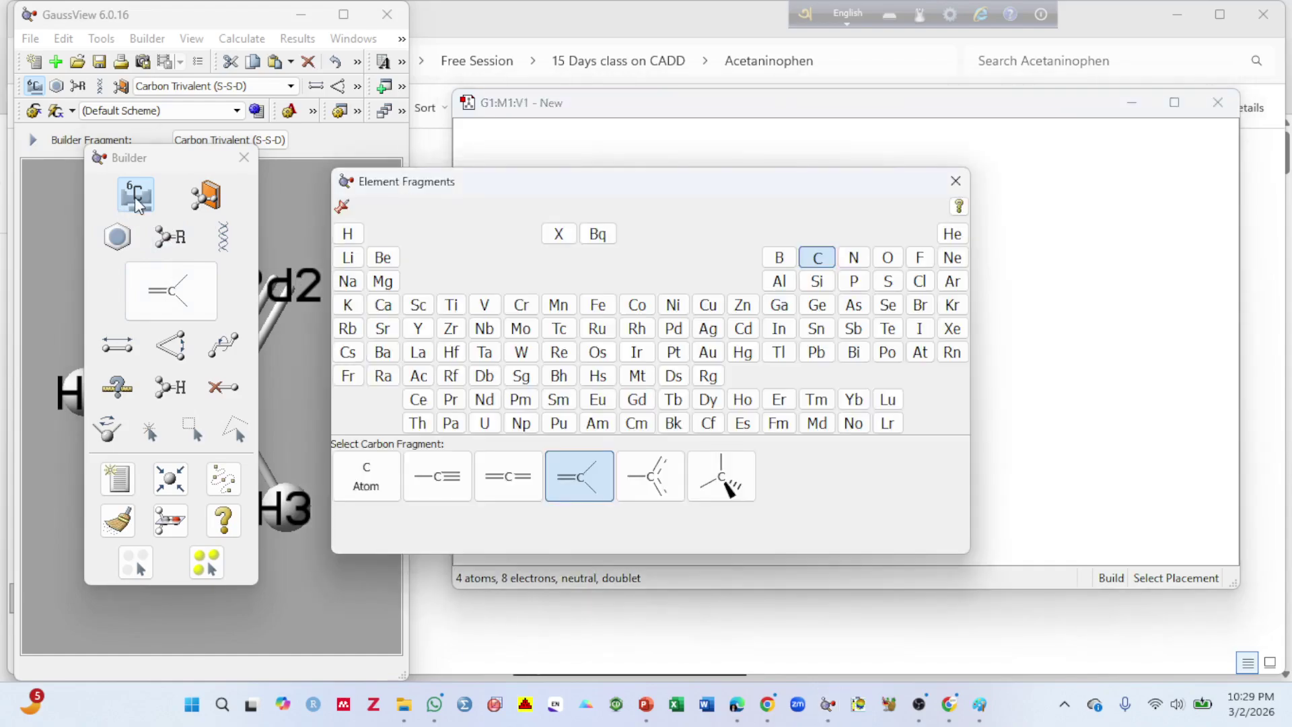
left_click(888, 258)
double_click(434, 475)
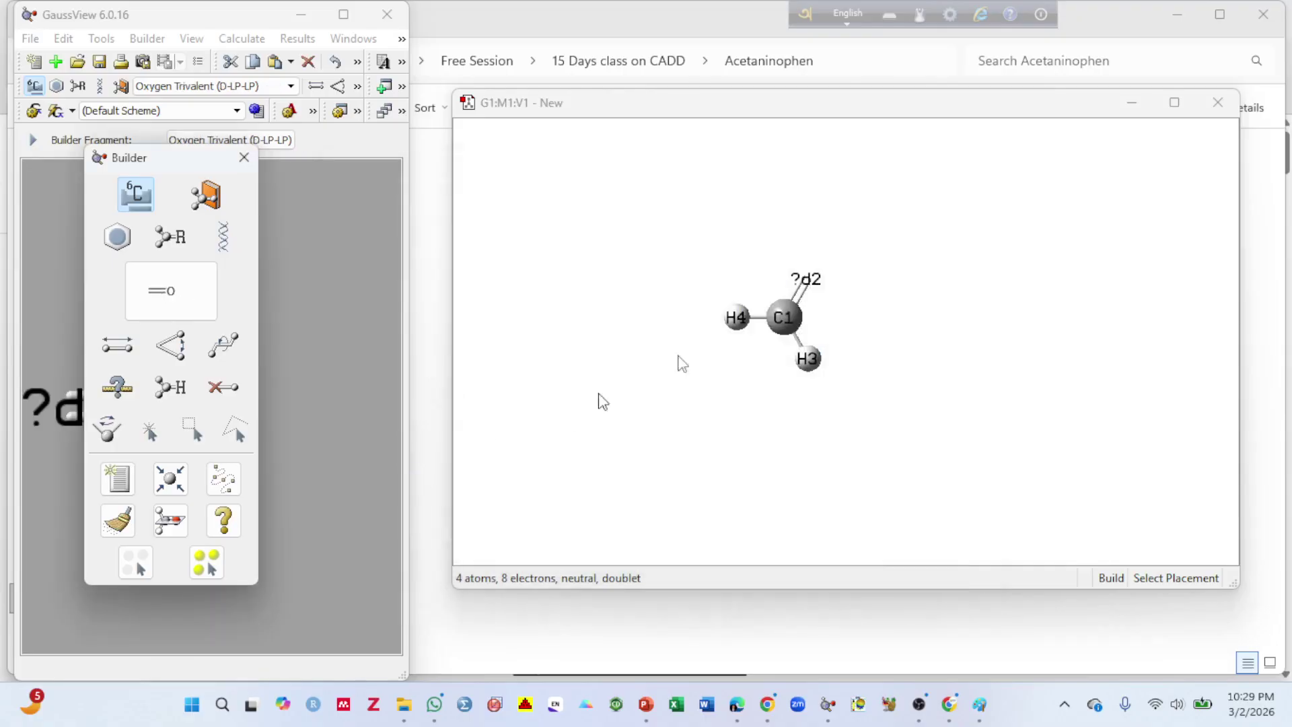
left_click(822, 276)
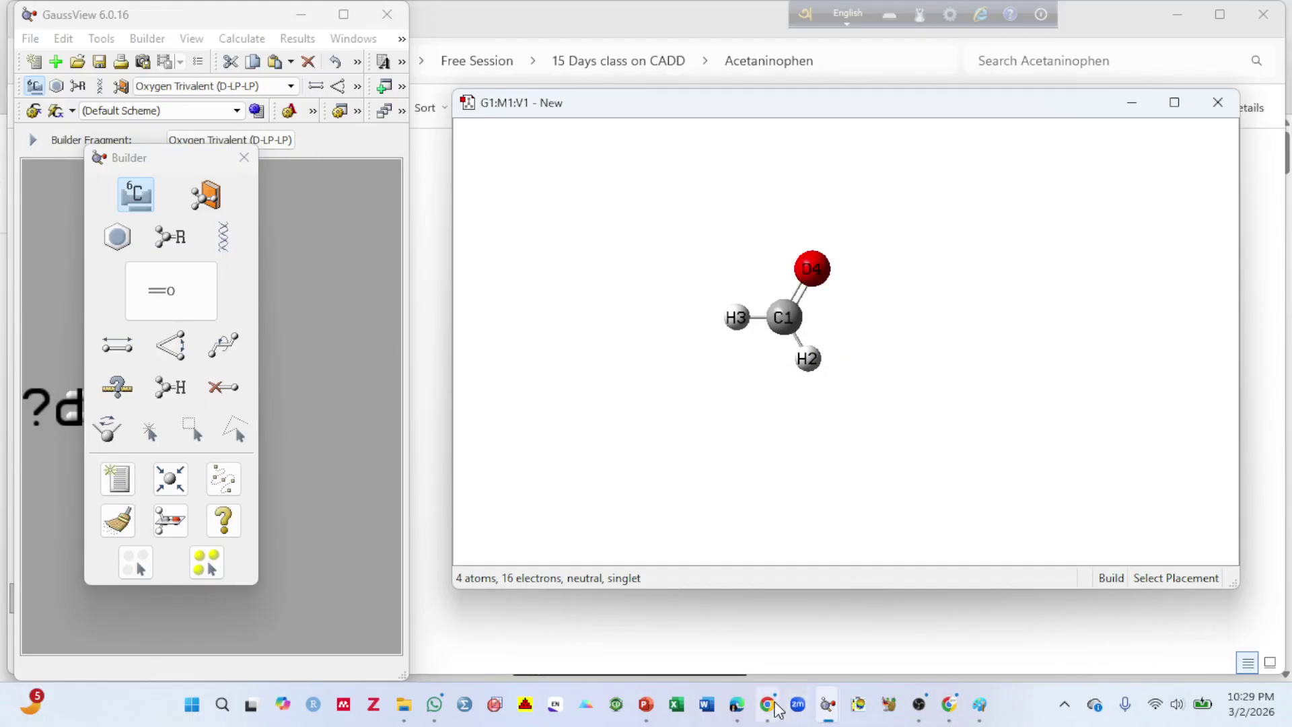
Step: Switch to Paint, write HCHO, sketch its structure with C, O and two H atoms, circle it, and return to the GaussView molecule window
left_click(978, 704)
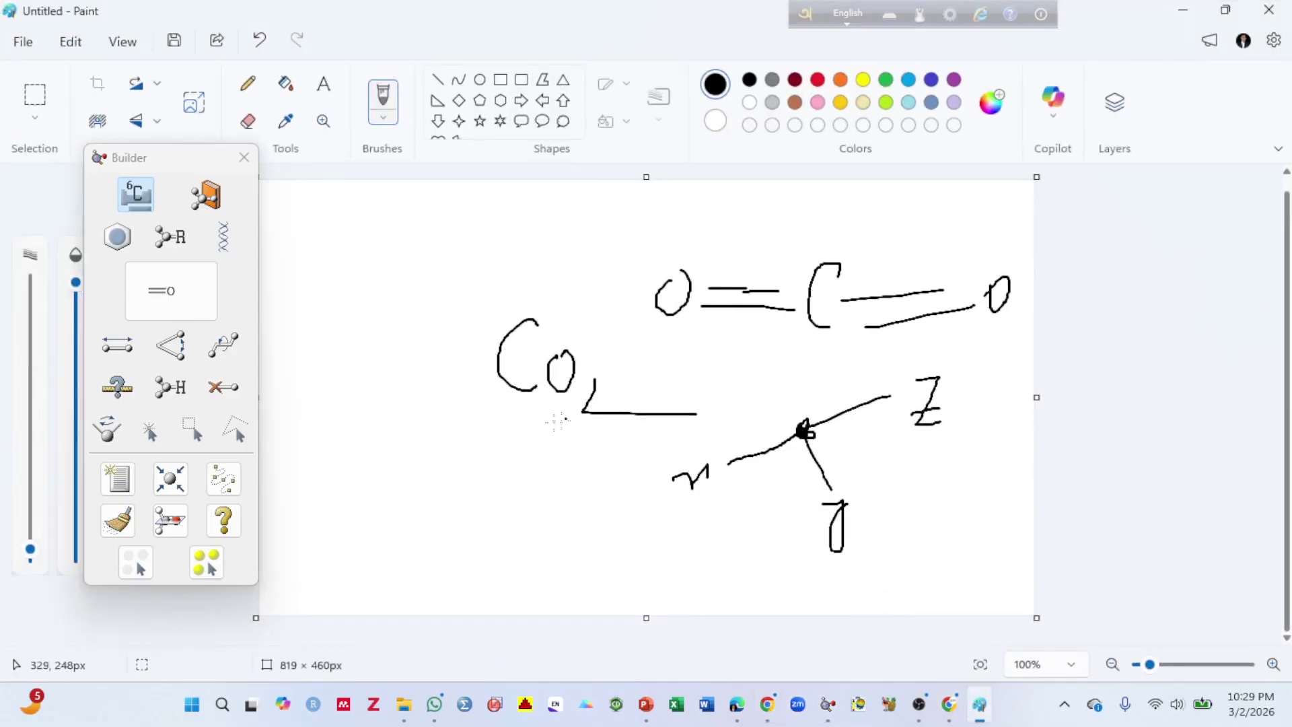
left_click_drag(311, 313, 339, 405)
mouse_move(342, 312)
left_mouse_down()
mouse_move(358, 365)
mouse_move(369, 342)
mouse_move(454, 298)
mouse_move(472, 272)
left_mouse_up()
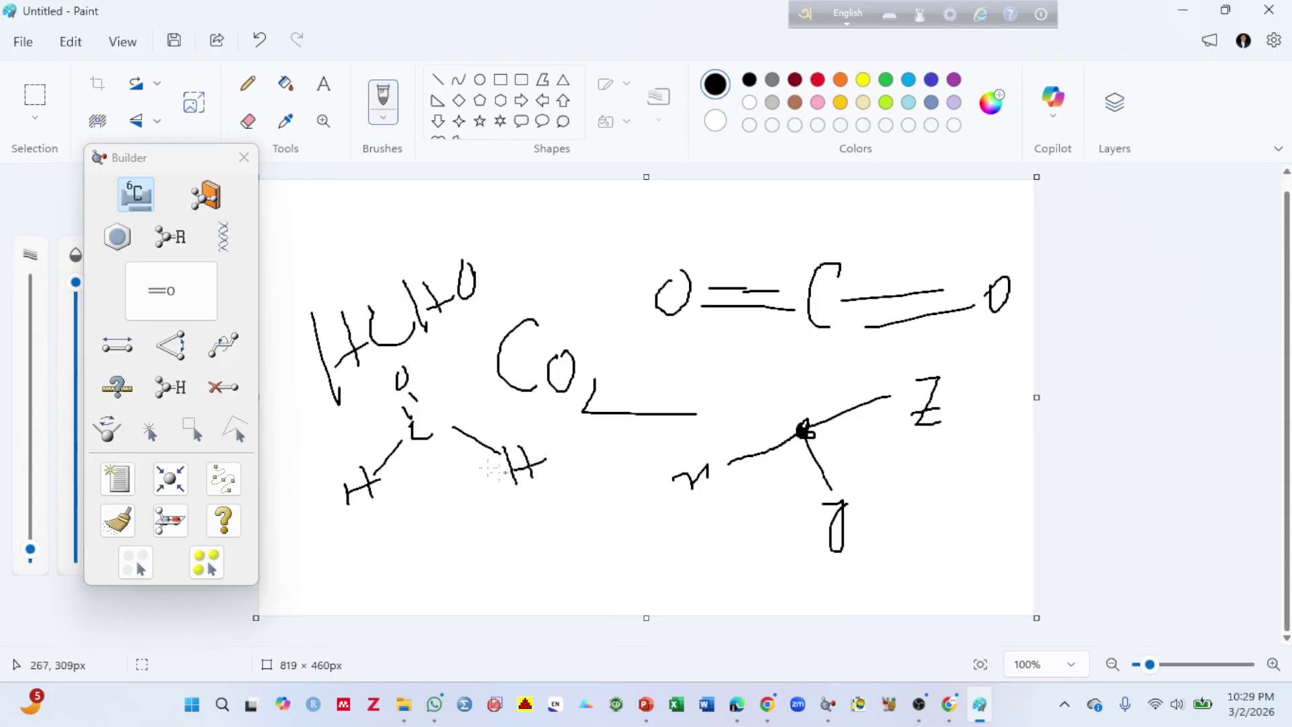
mouse_move(402, 368)
left_mouse_down()
mouse_move(277, 592)
mouse_move(498, 387)
mouse_move(322, 331)
left_mouse_up()
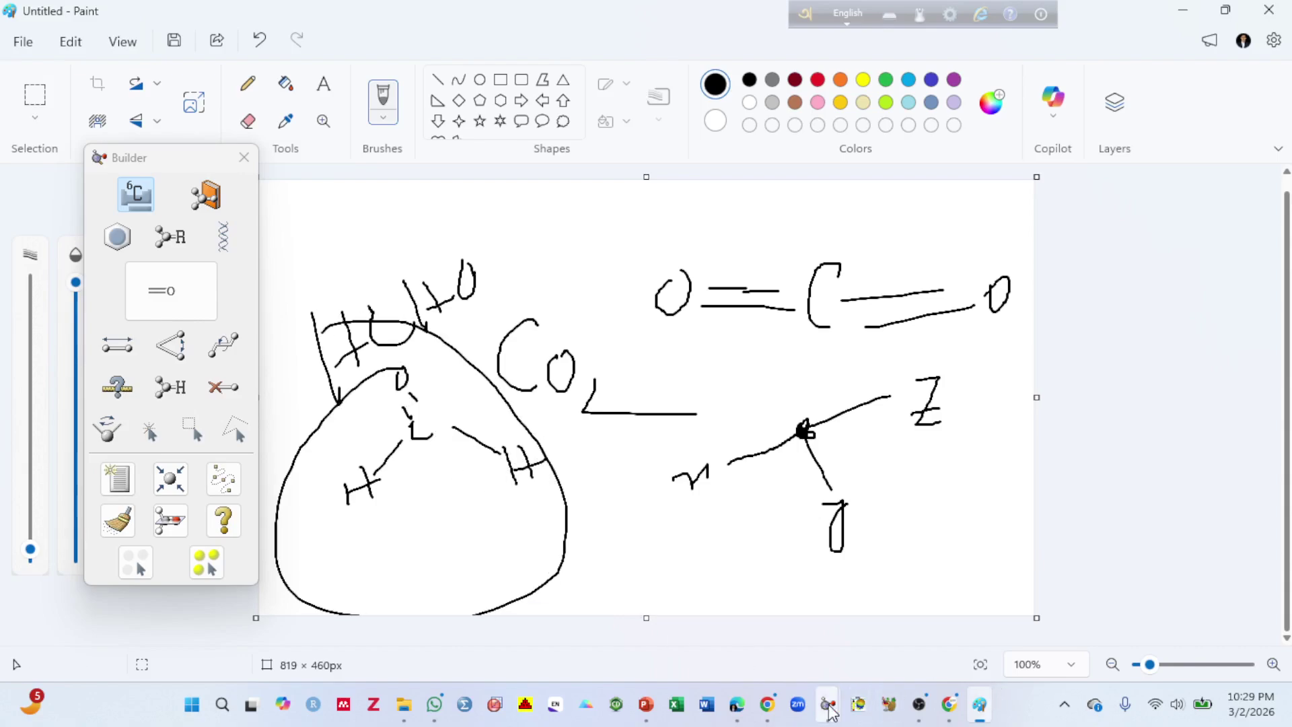
mouse_move(827, 703)
left_click(890, 630)
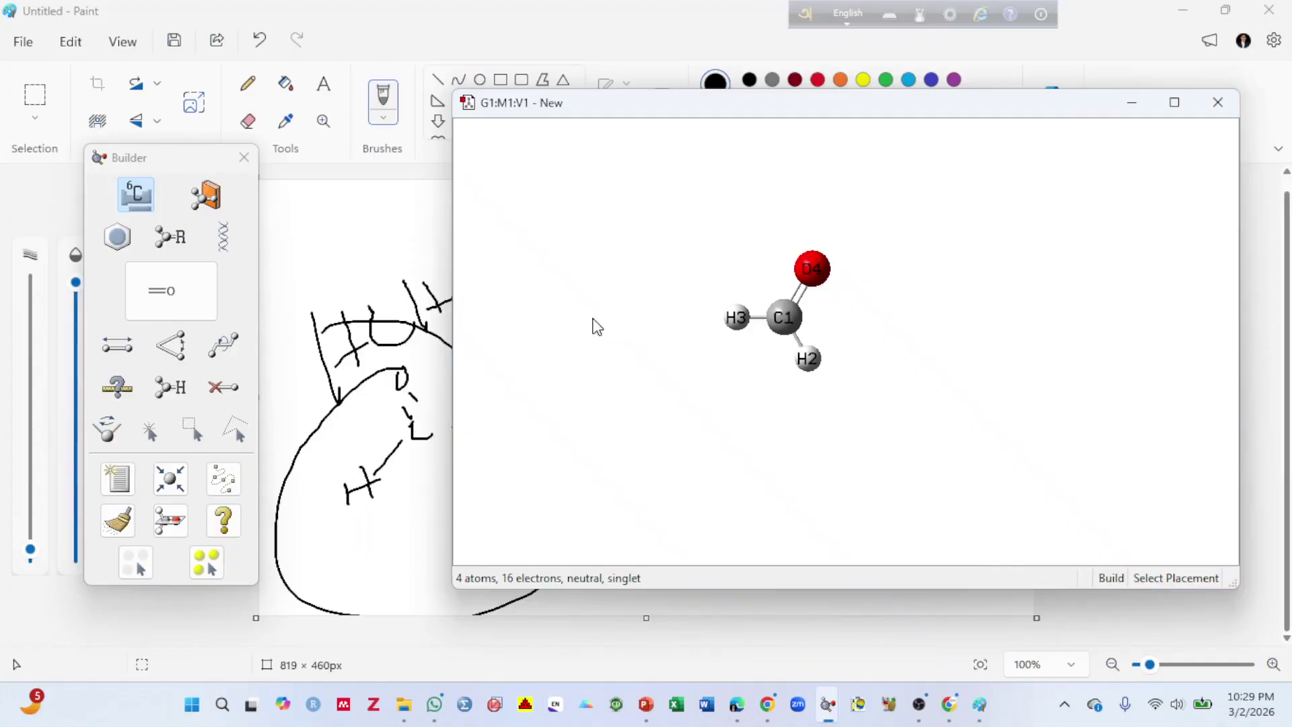
Step: Place a benzene ring fragment in the empty space beside the formaldehyde molecule and center the structures in the window
left_click(118, 239)
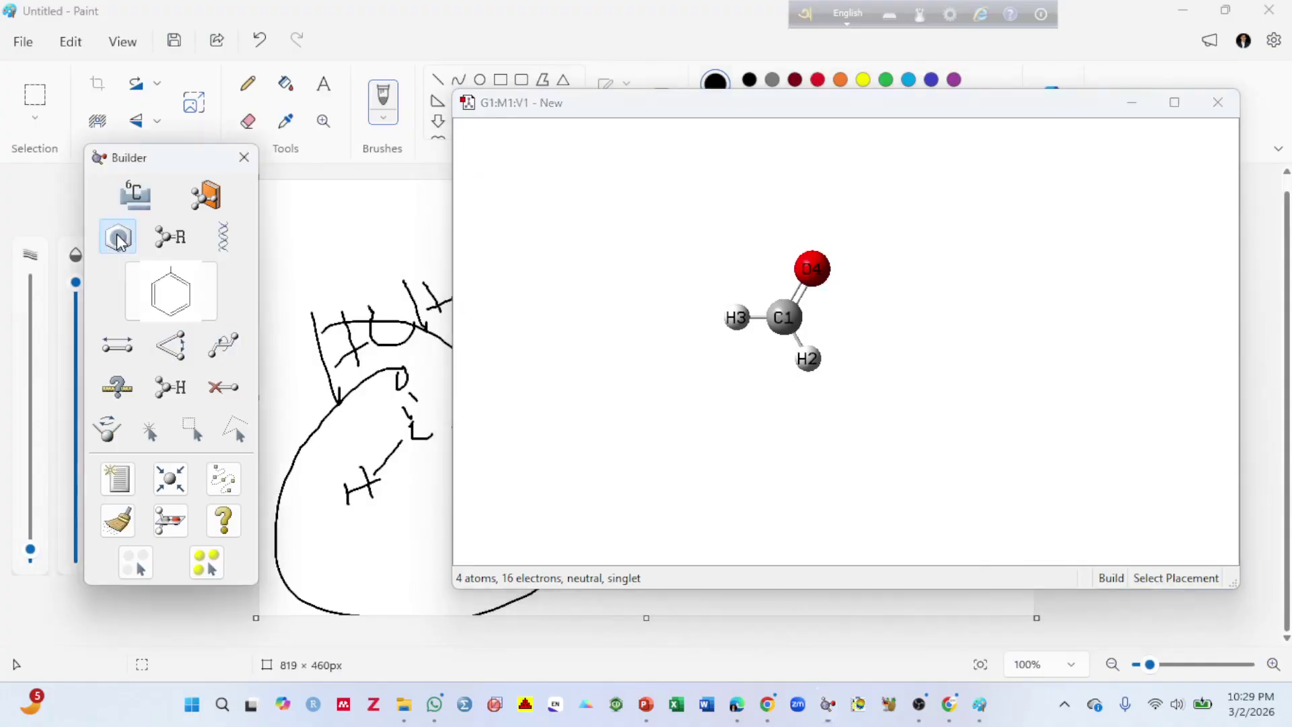
left_click(118, 238)
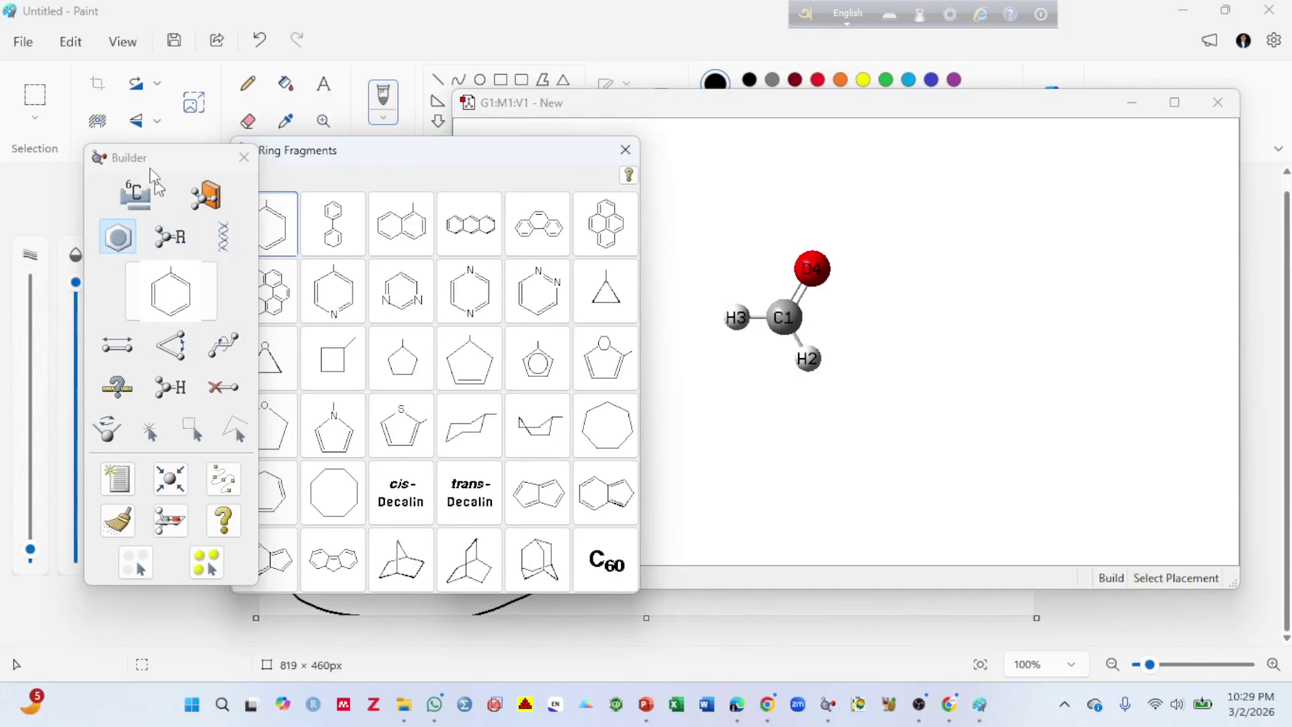
left_click_drag(180, 165, 140, 148)
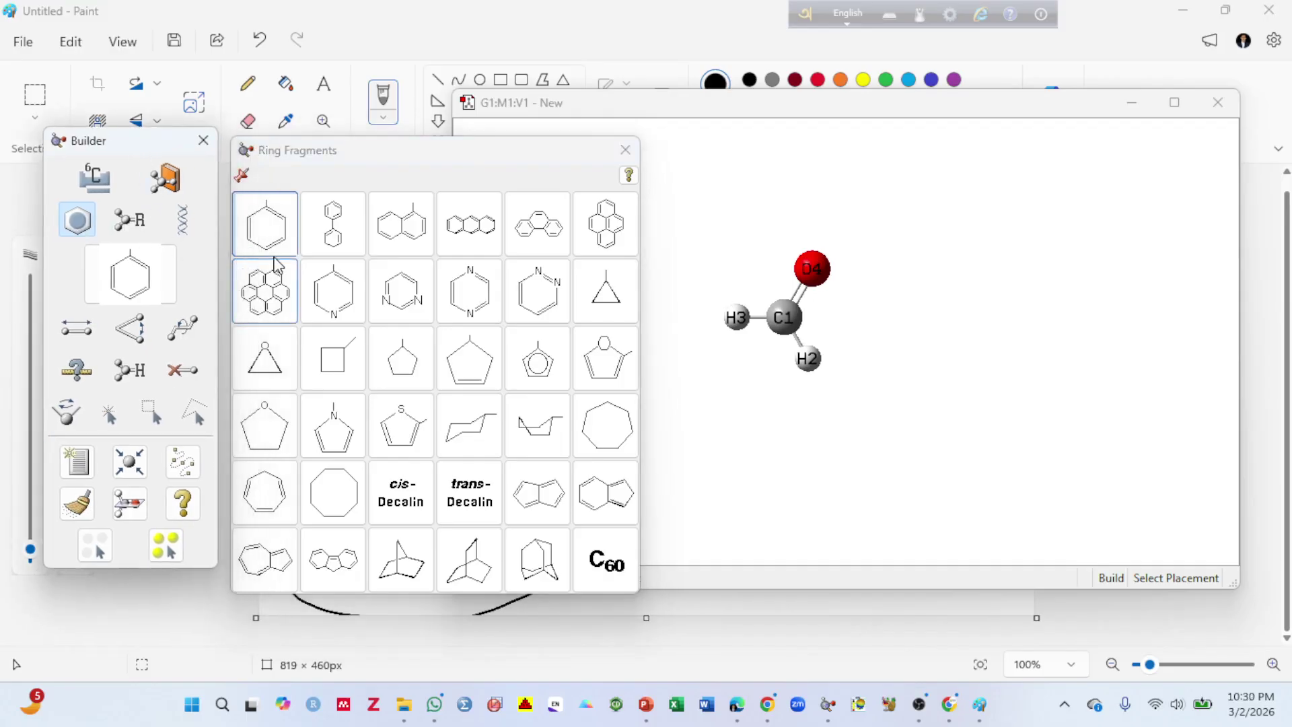
left_click(276, 237)
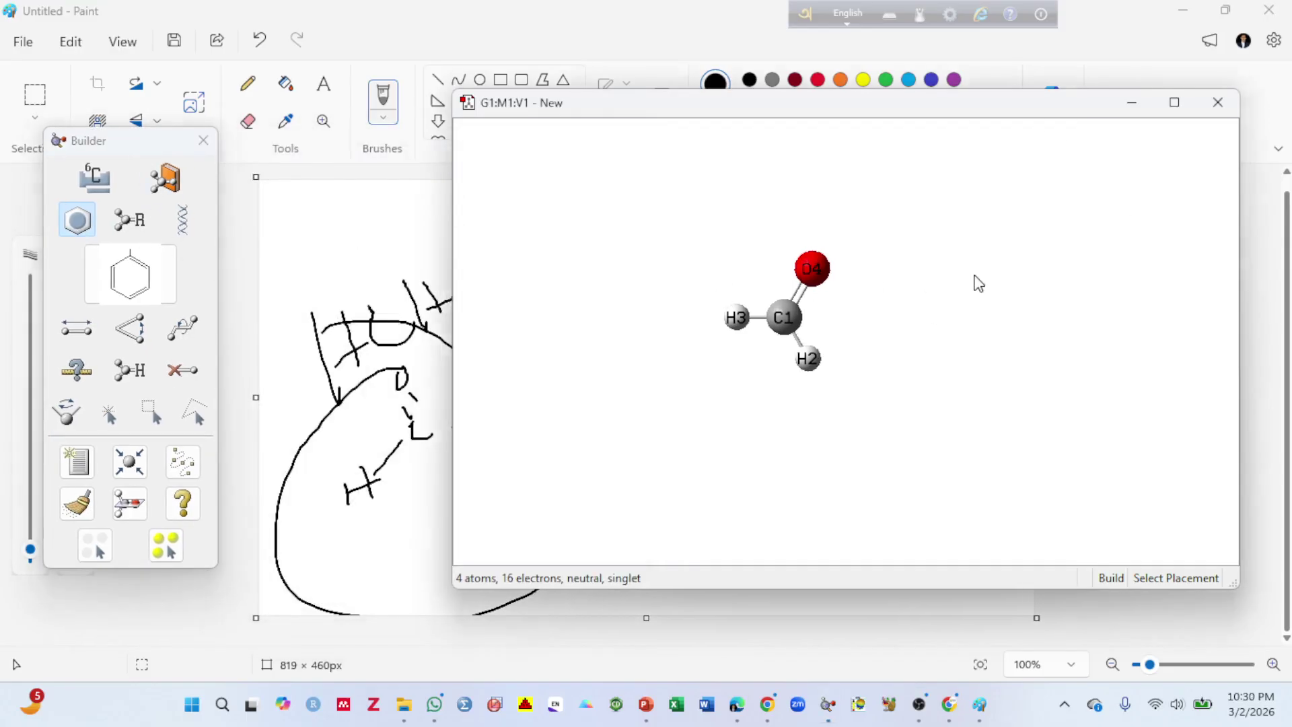
left_click(1004, 222)
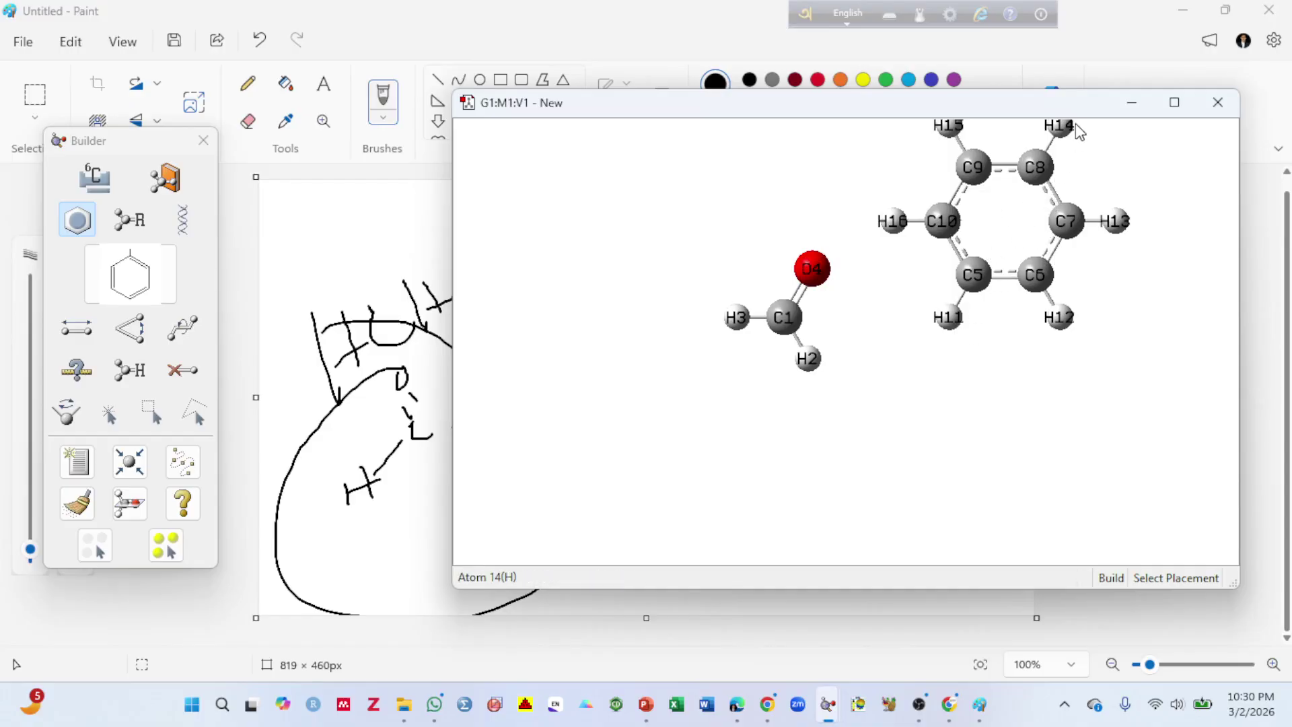
left_click_drag(991, 224, 990, 231)
right_click(994, 232)
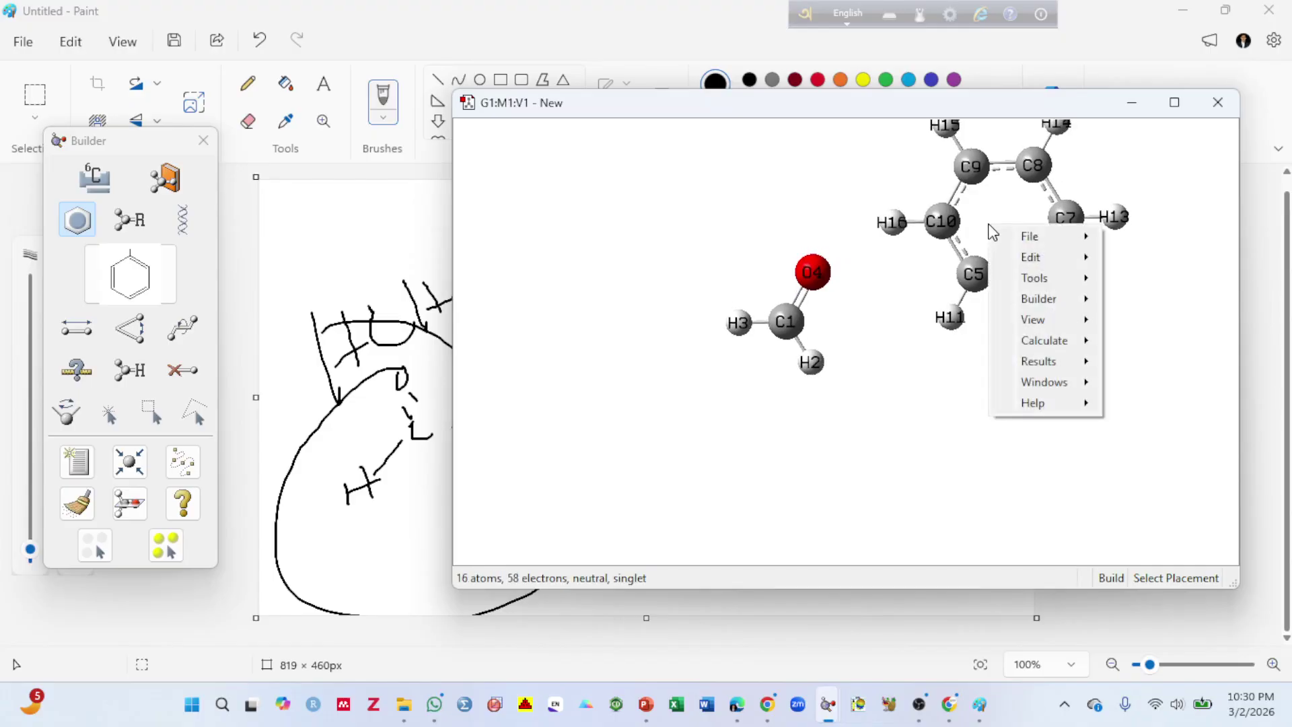
mouse_move(1020, 261)
mouse_move(1029, 321)
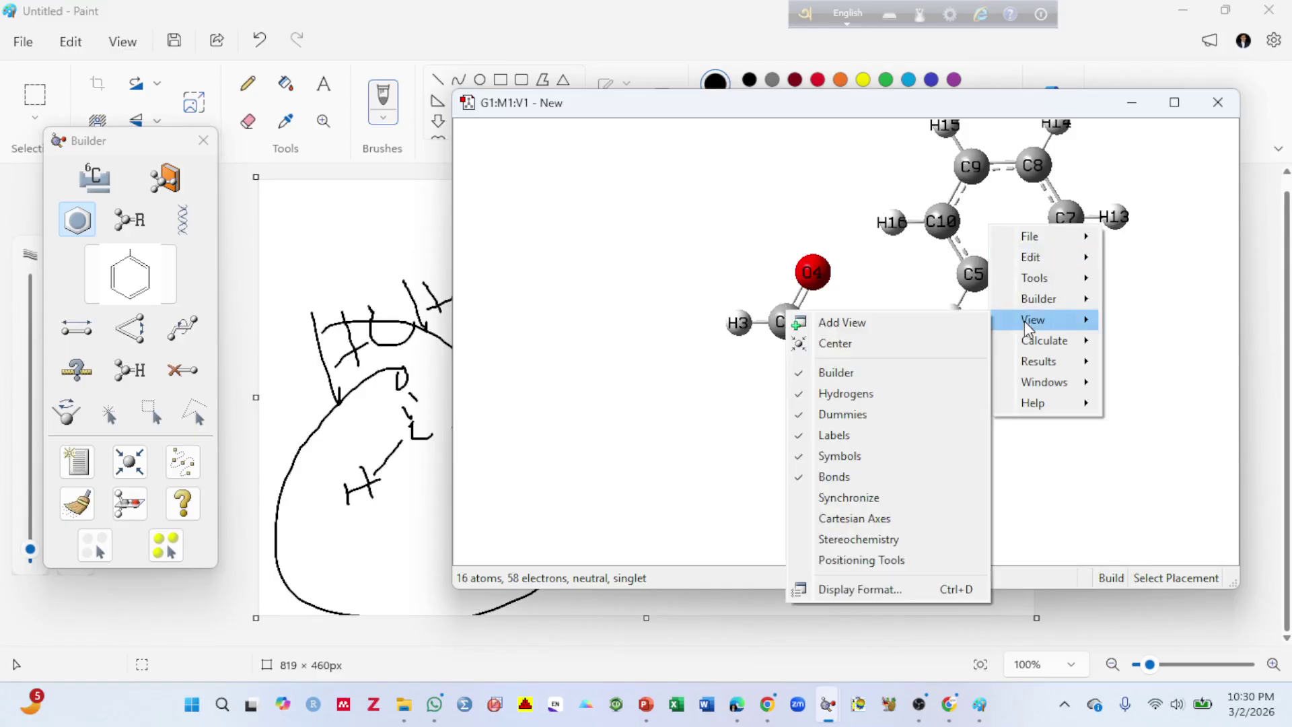
left_click(889, 347)
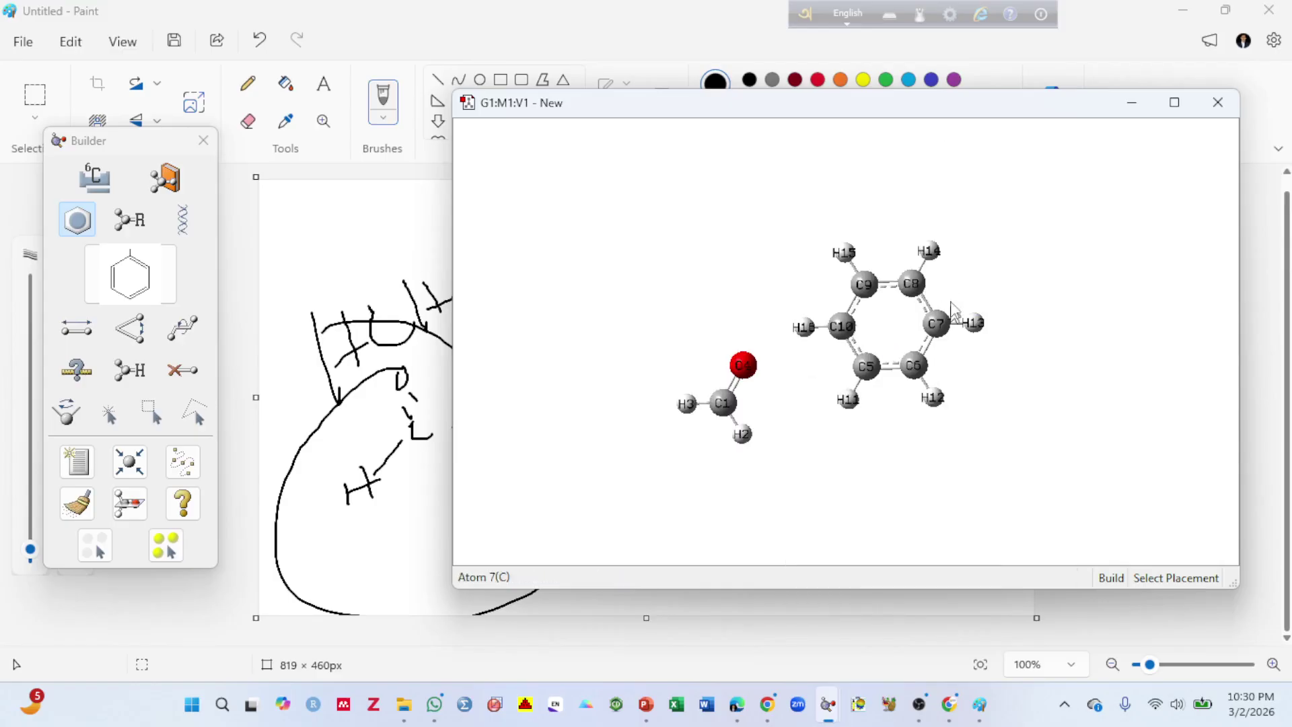
Step: Replace hydrogen H14 on the benzene ring with a single-bonded oxygen fragment to form phenol
left_click(98, 183)
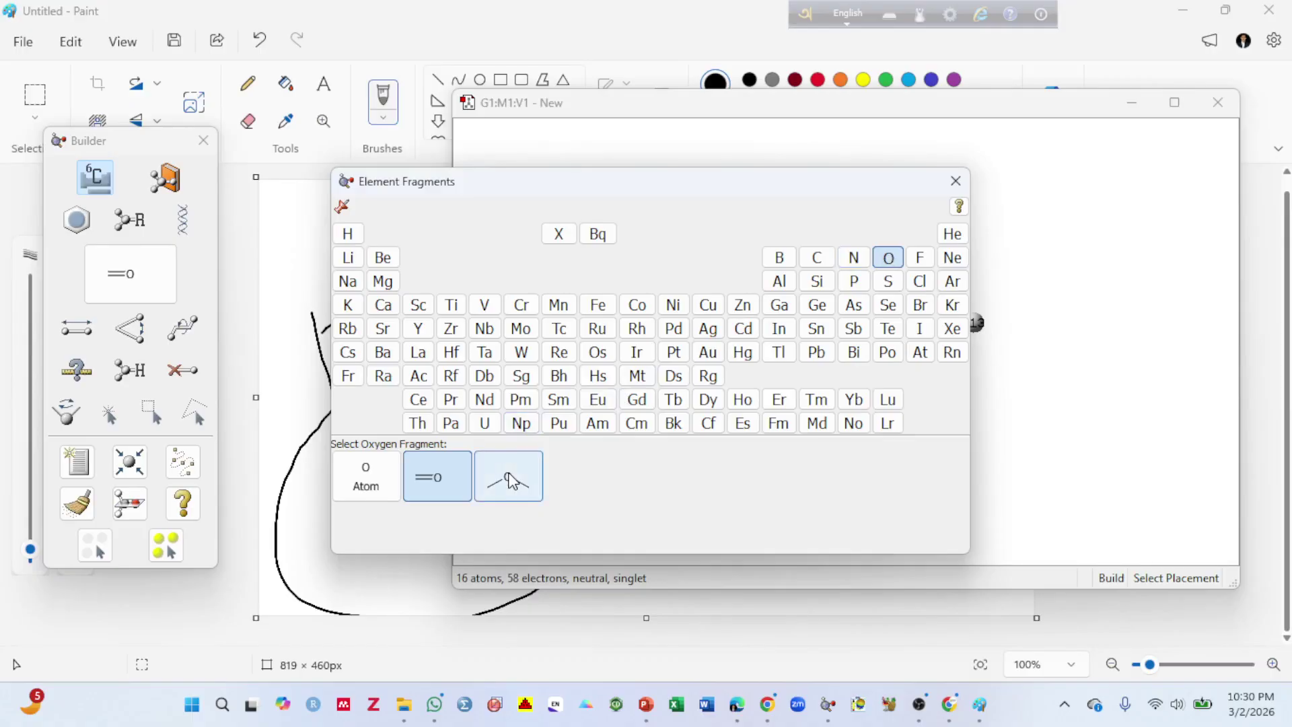
left_click(513, 488)
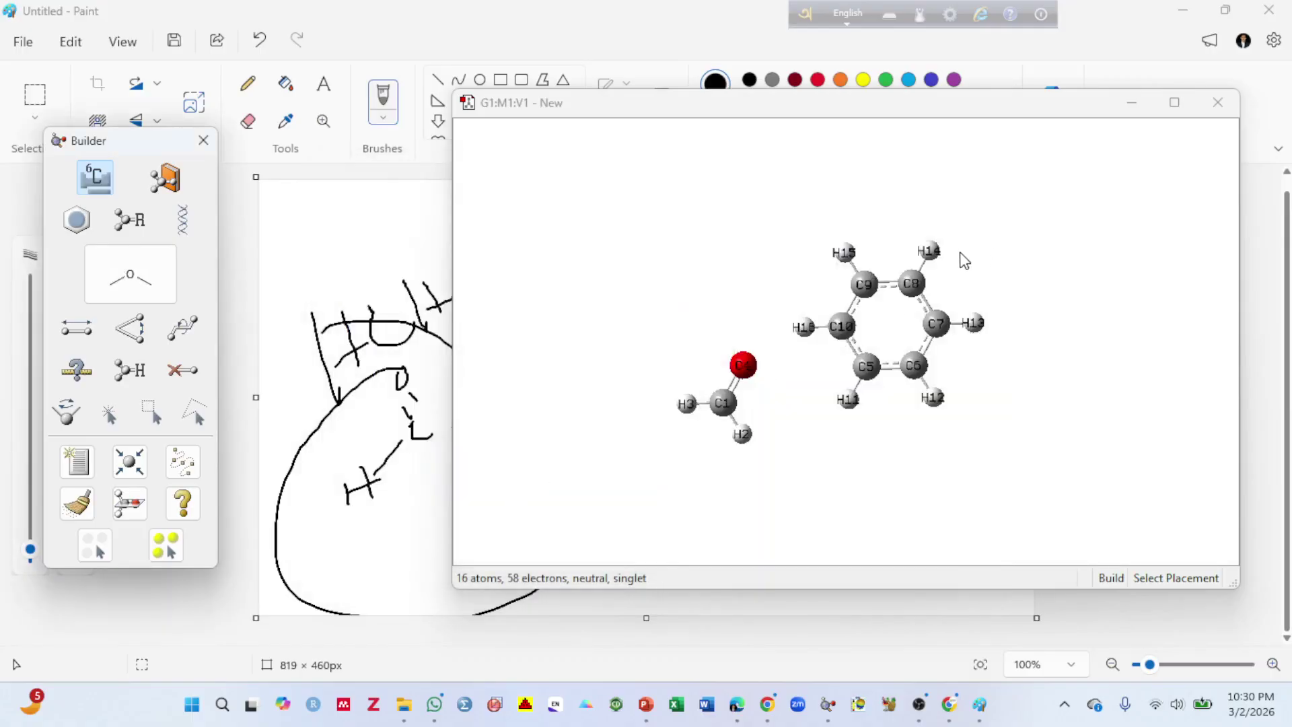
left_click(934, 255)
left_click_drag(935, 259, 1025, 260)
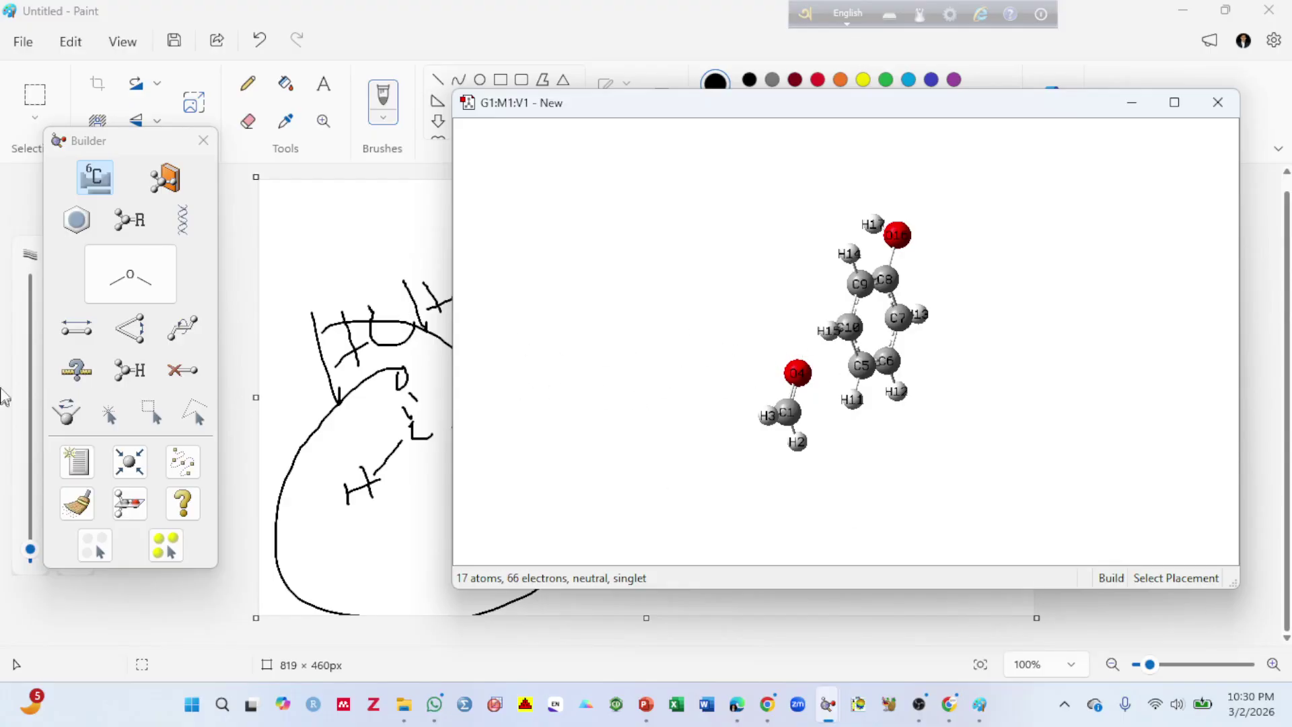
Step: Place a second benzene ring in the empty space away from the phenol and formaldehyde molecules
left_click(79, 221)
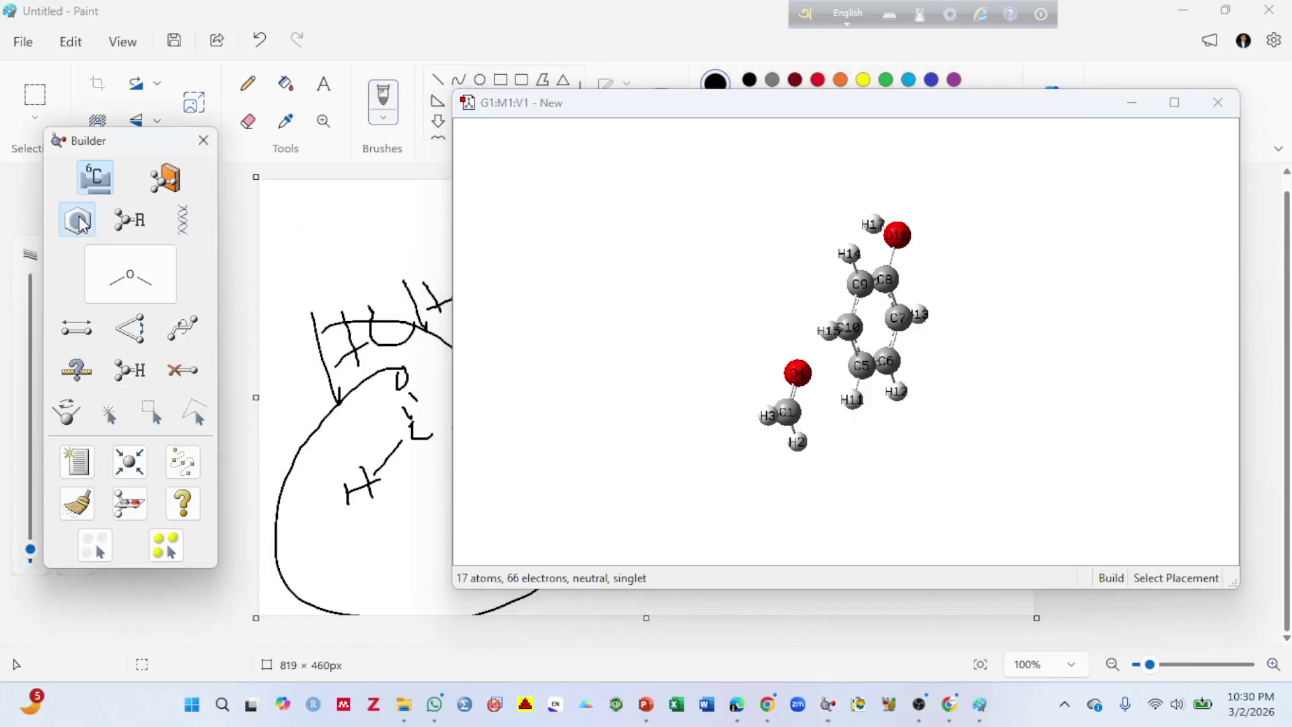
left_click(130, 269)
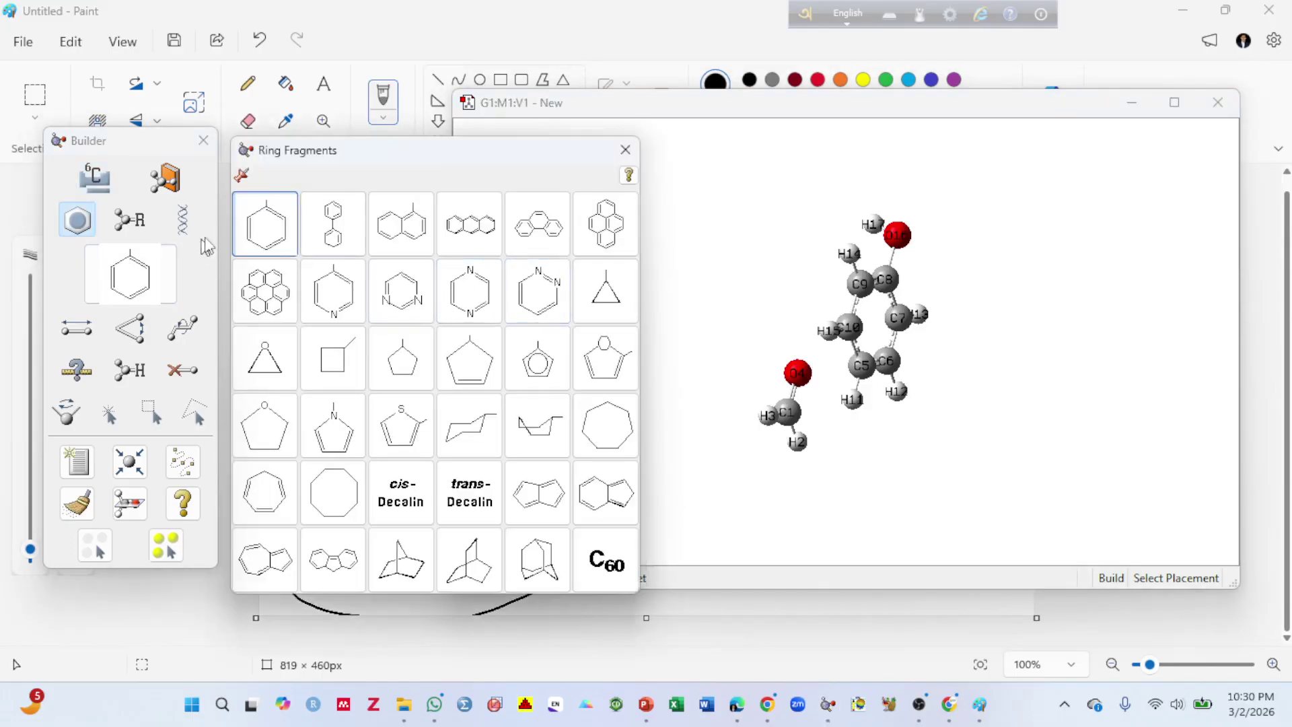
left_click(261, 244)
left_click(557, 273)
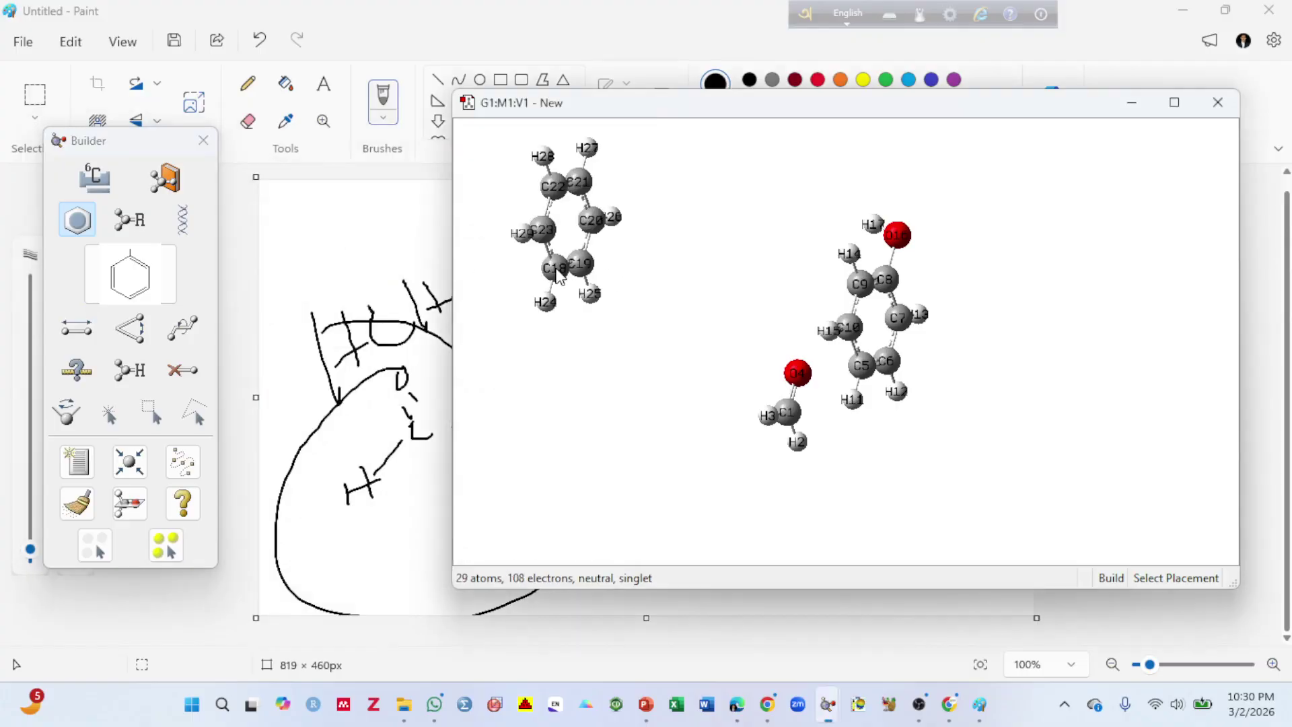
left_click_drag(609, 266, 768, 276)
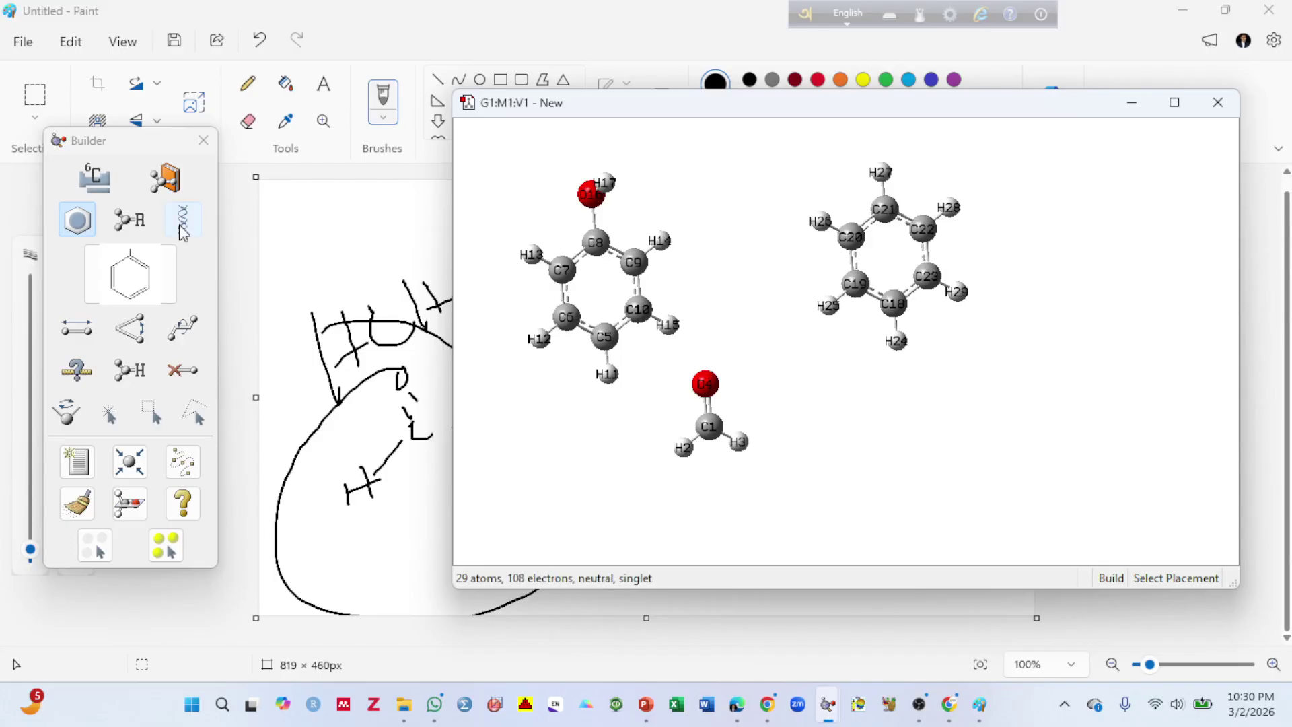
Step: Replace hydrogen H29 on the second benzene ring with the carboxyl (COOH) R-group fragment to form benzoic acid
left_click(130, 220)
left_click(130, 274)
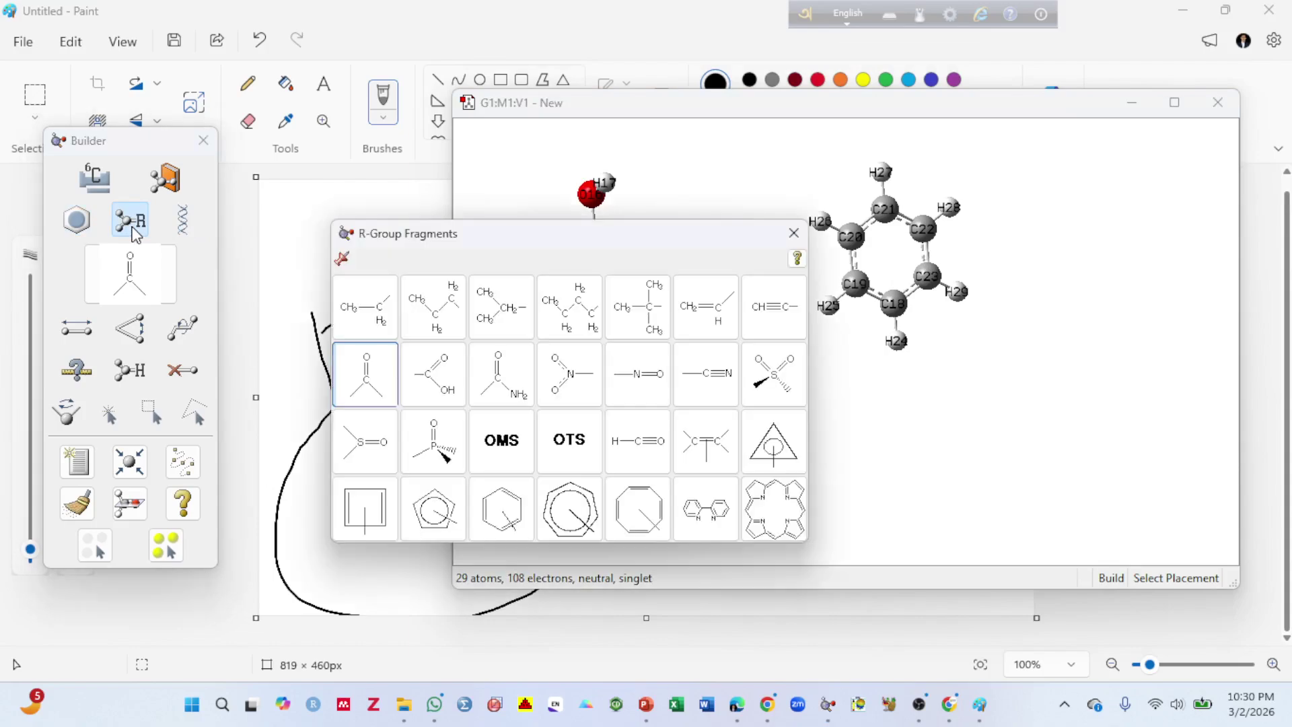
left_click(444, 388)
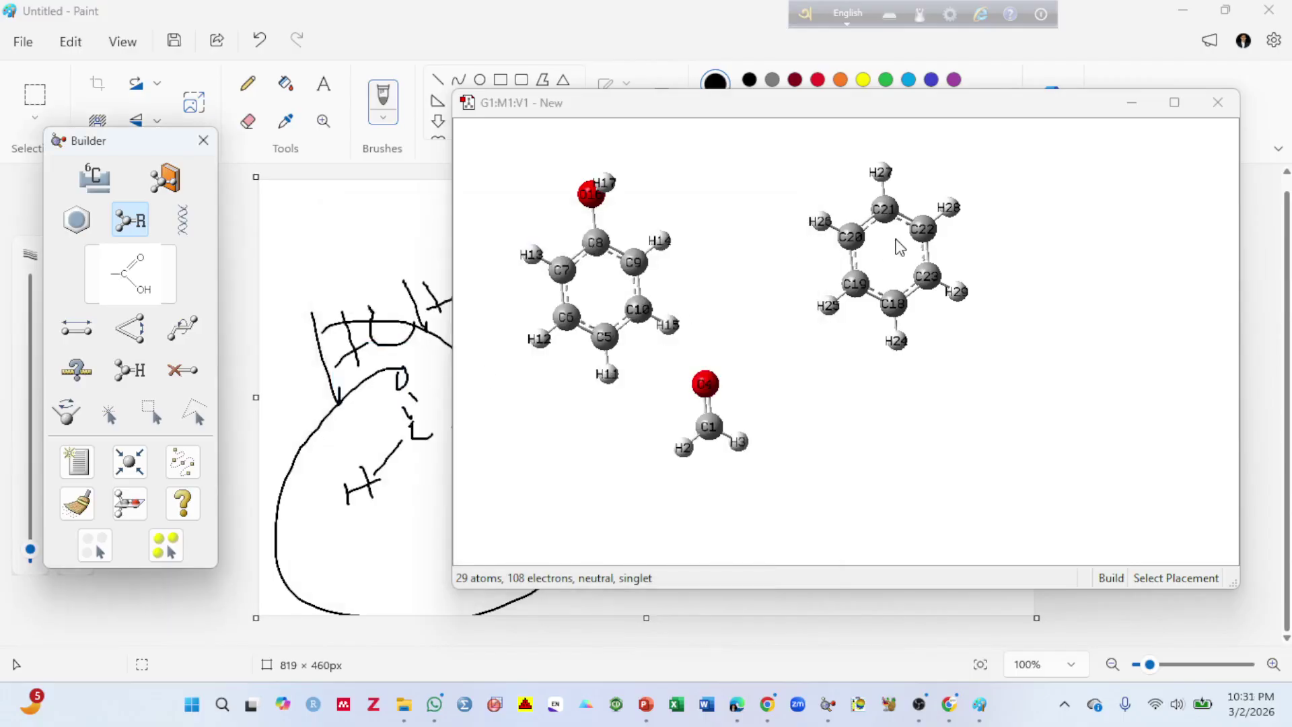
left_click(958, 295)
left_click_drag(986, 273, 975, 209)
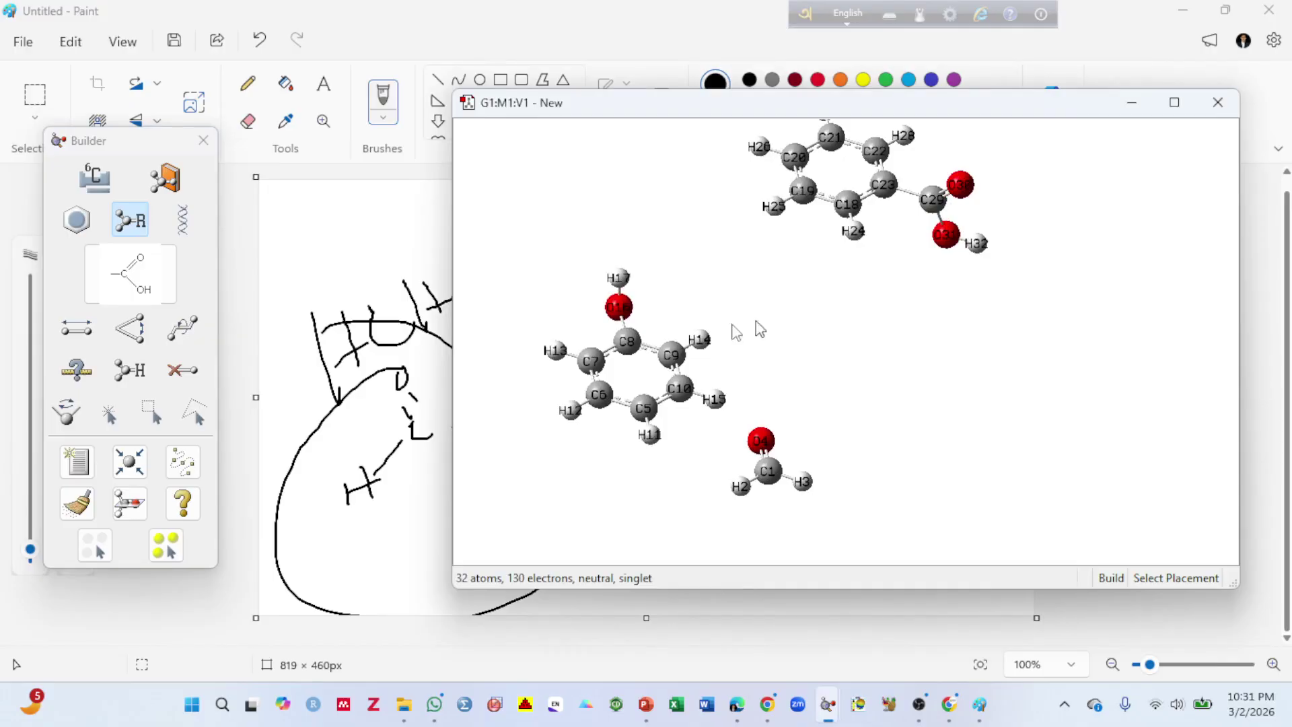
Step: Place a third benzene ring in the empty space below the benzoic acid molecule
left_click(75, 221)
left_click(92, 220)
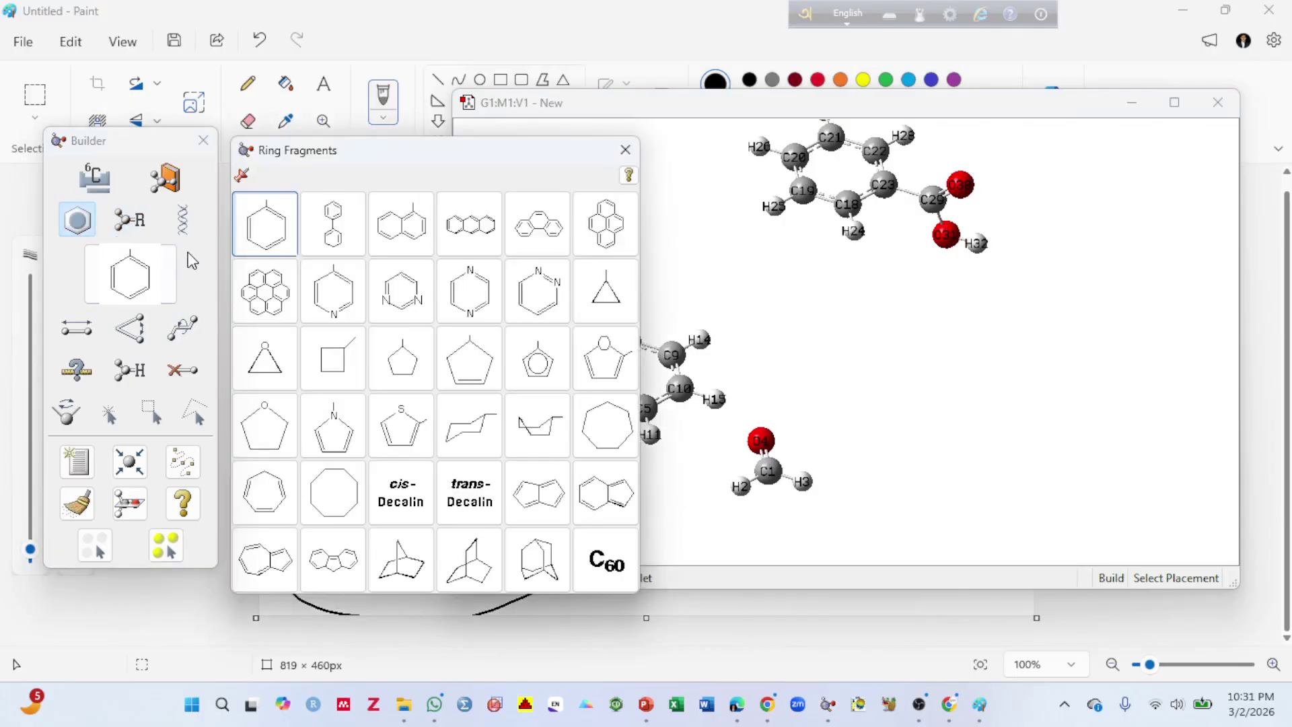
left_click(280, 242)
left_click(982, 396)
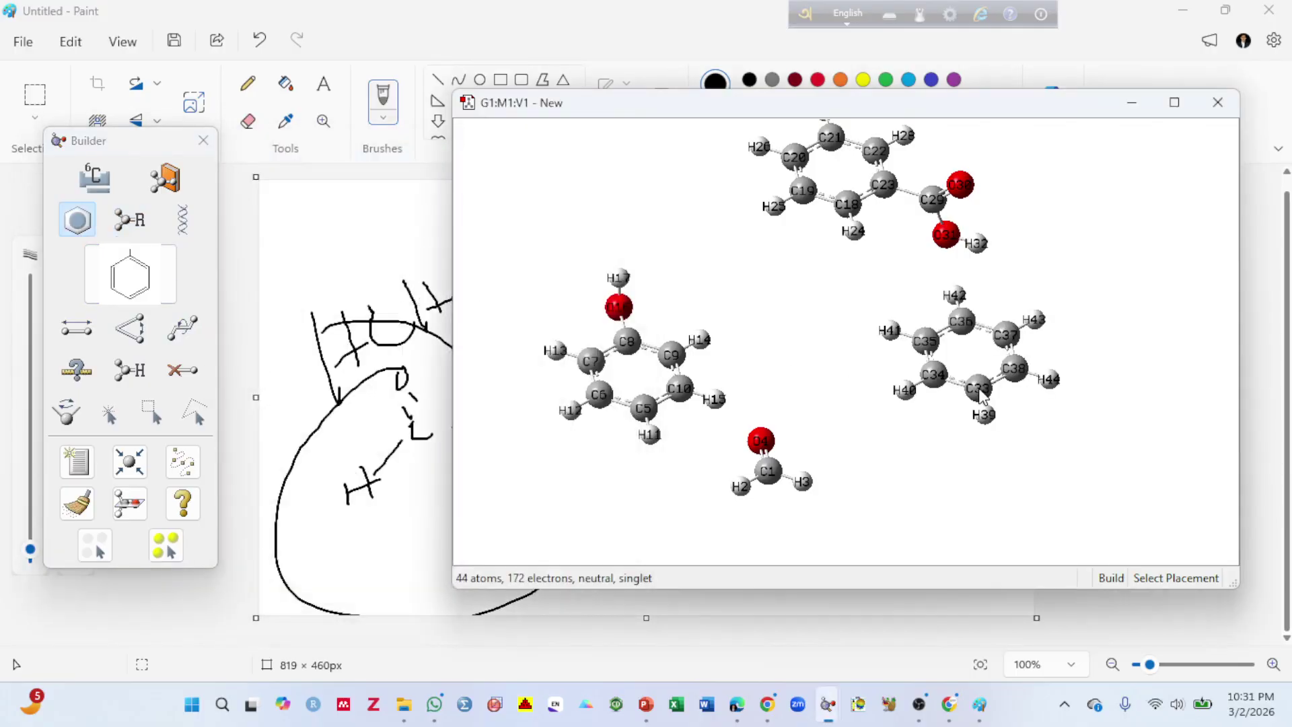
left_click_drag(982, 395, 1101, 282)
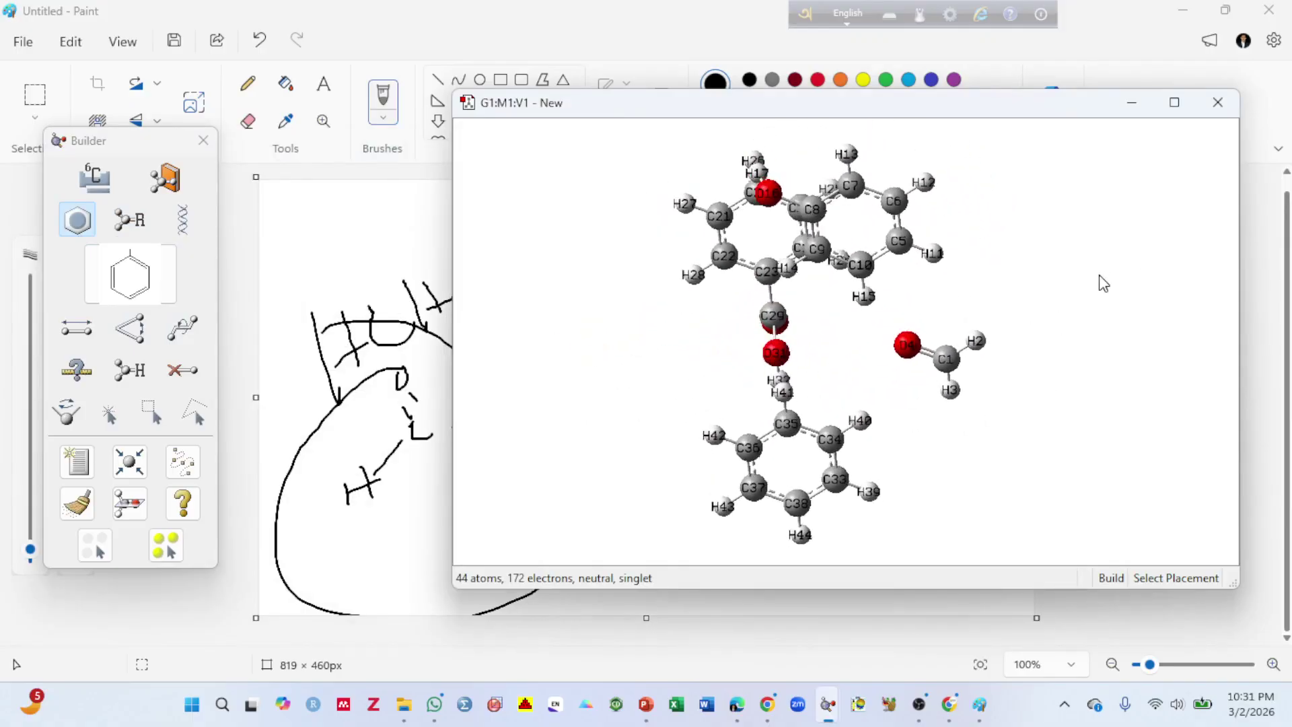
Step: Replace hydrogen H44 on the third benzene ring with the formamidyl R-group fragment to form benzamide
left_click(129, 220)
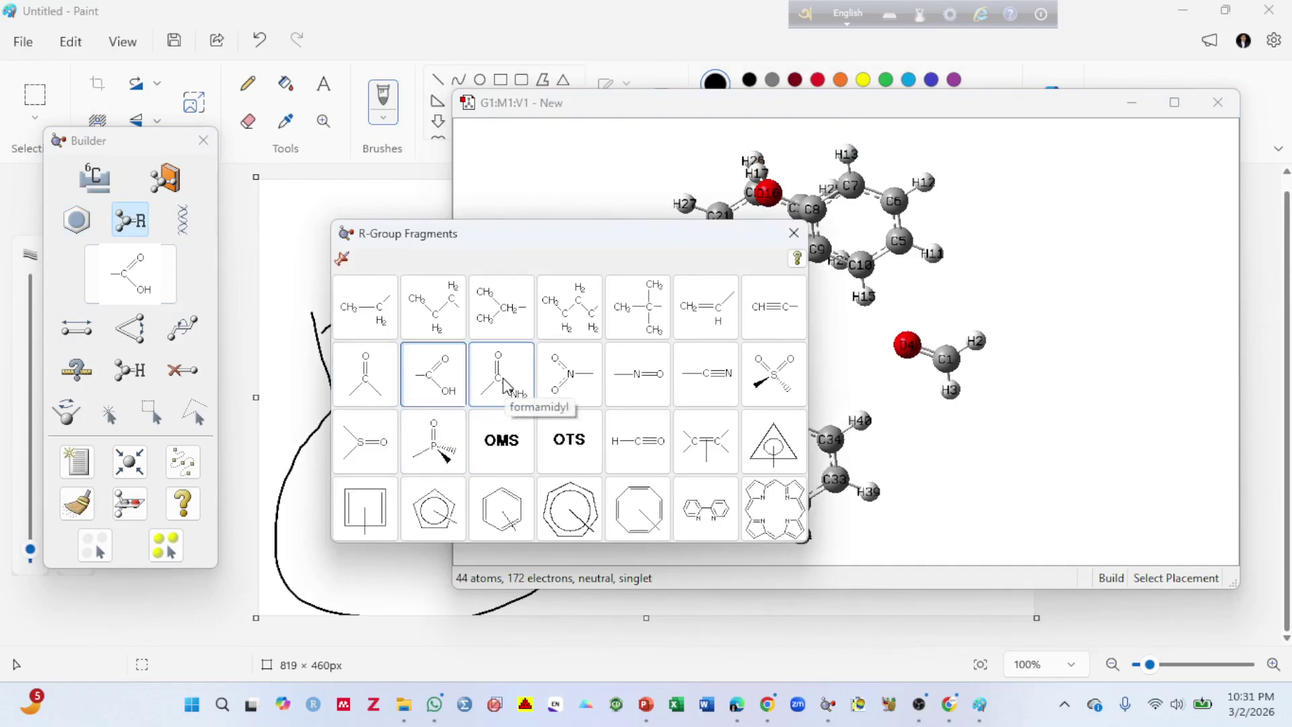
left_click(503, 377)
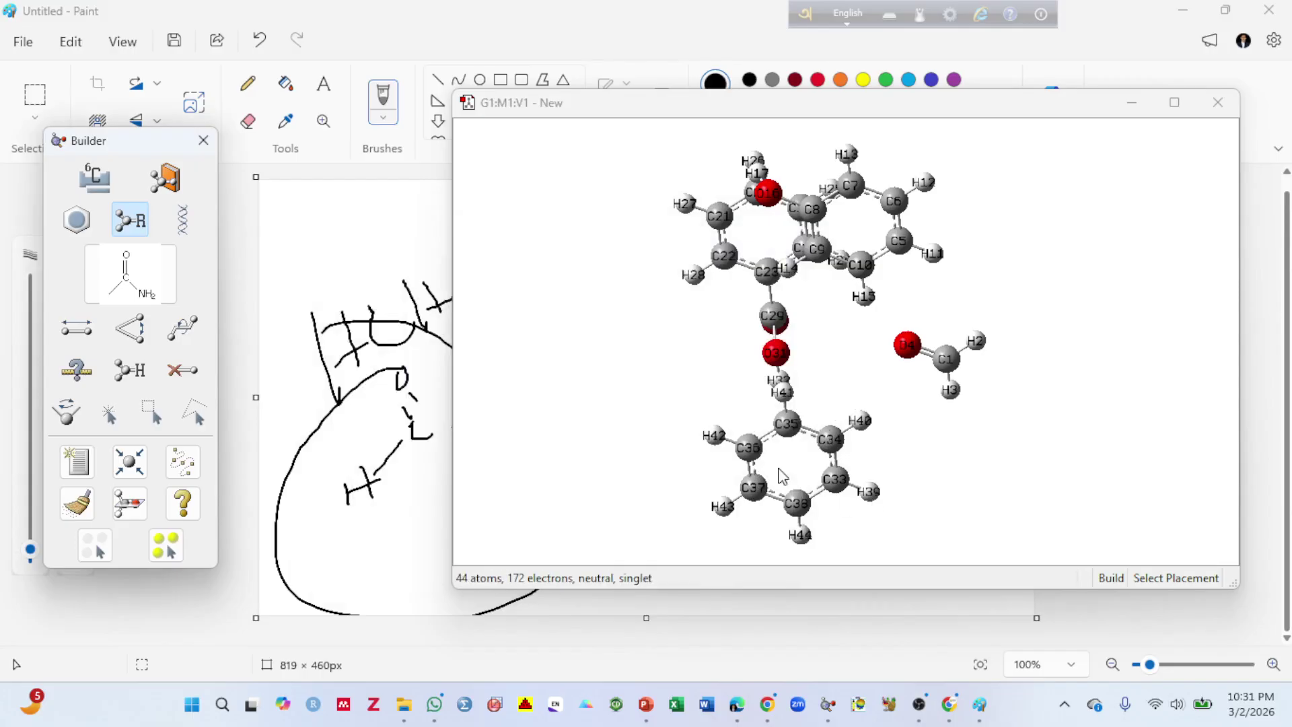
left_click(804, 543)
left_click_drag(805, 544, 1125, 303)
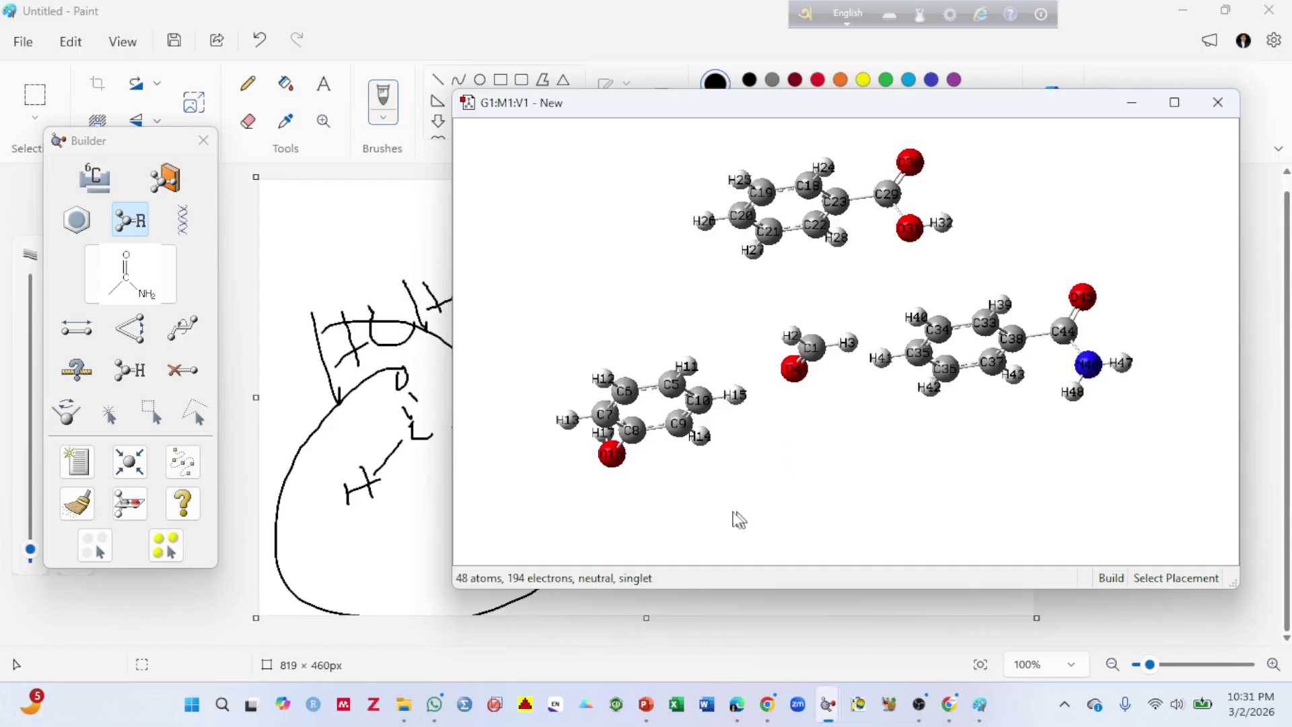
Step: Review the available ring fragments and the nitrogen and carbon bonding fragments in the element table
left_click(74, 220)
left_click(80, 222)
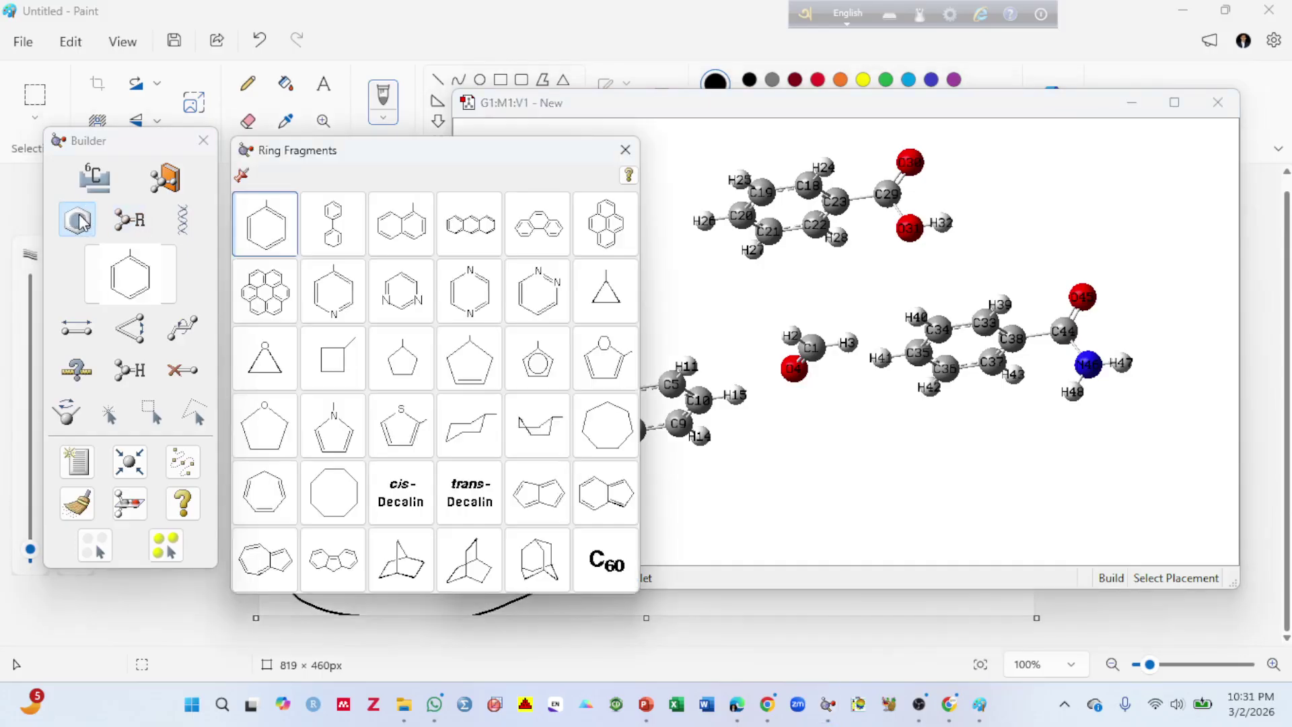
left_click(106, 176)
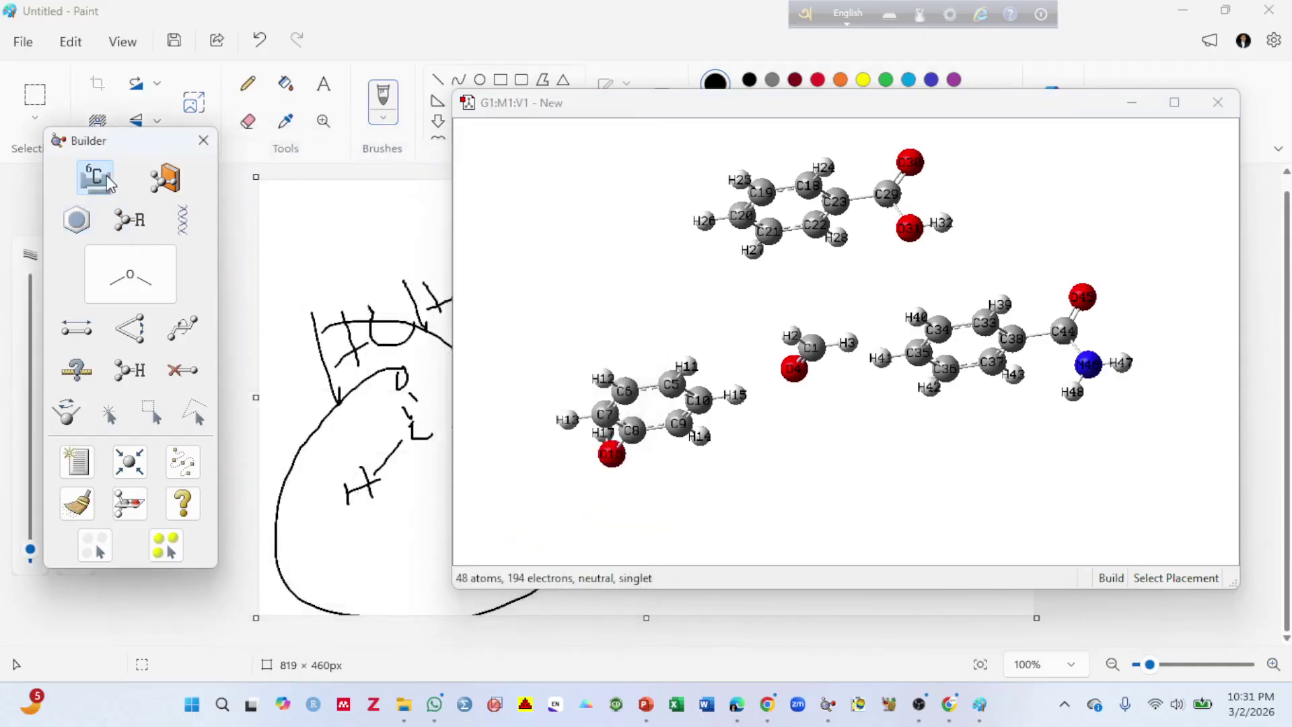
left_click(106, 179)
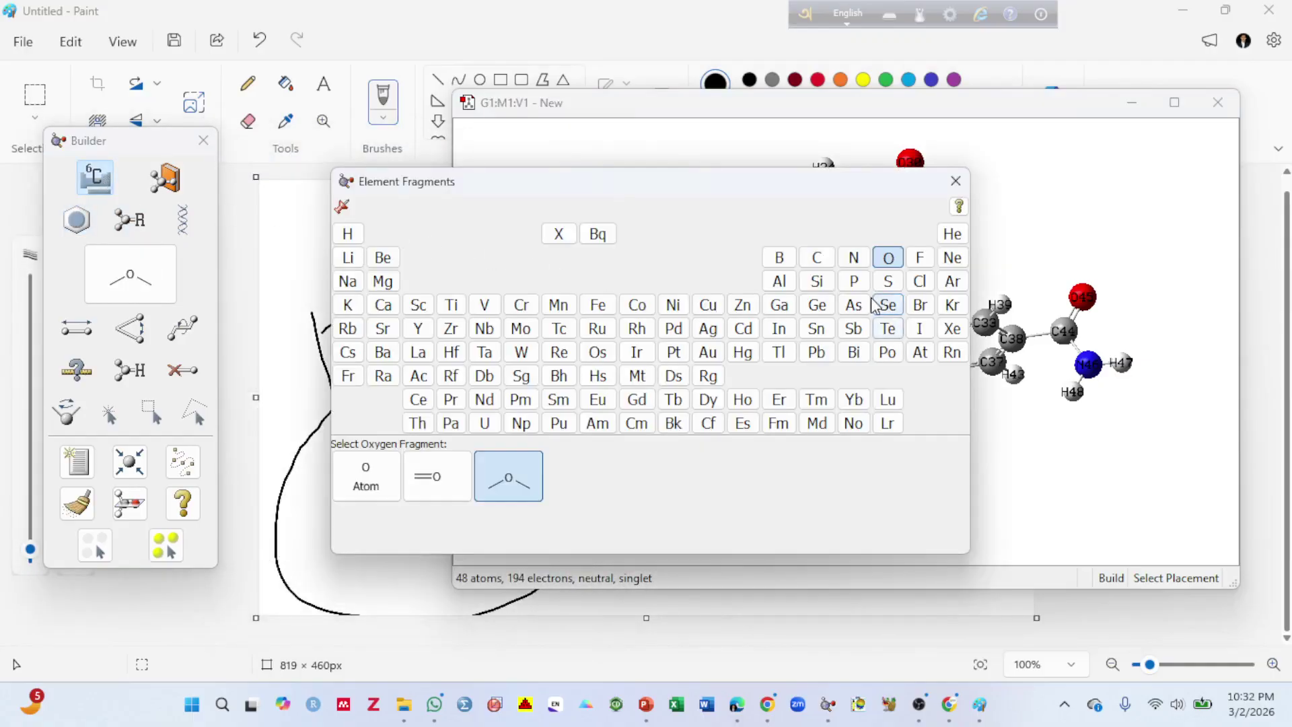
left_click(849, 259)
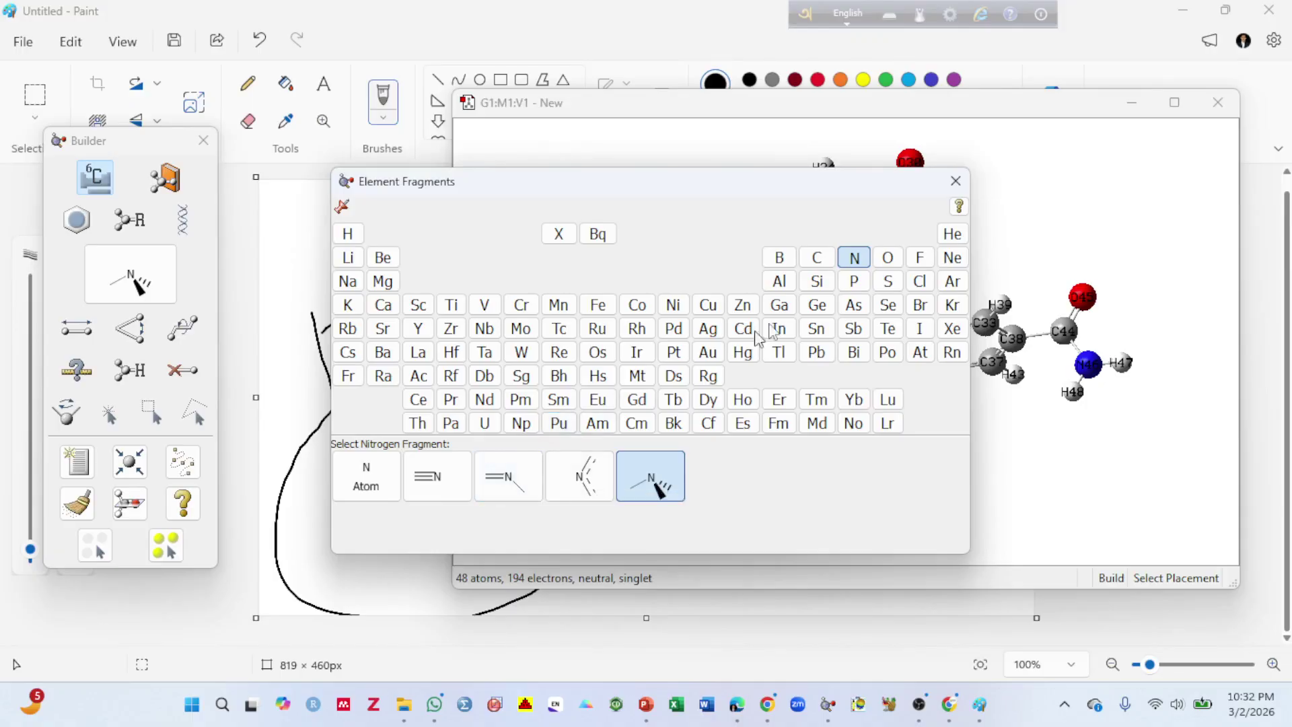
left_click(816, 257)
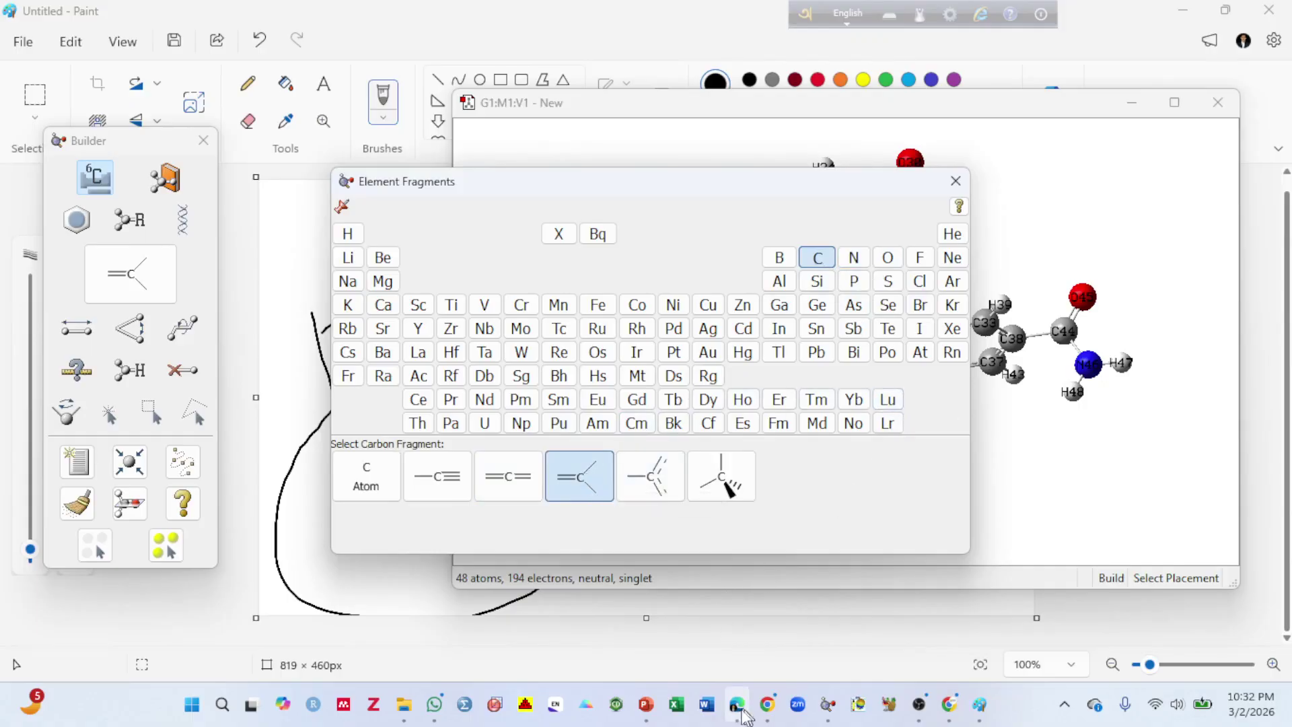
Step: Switch to Paint and start a new blank canvas, discarding the unsaved sketch
mouse_move(754, 713)
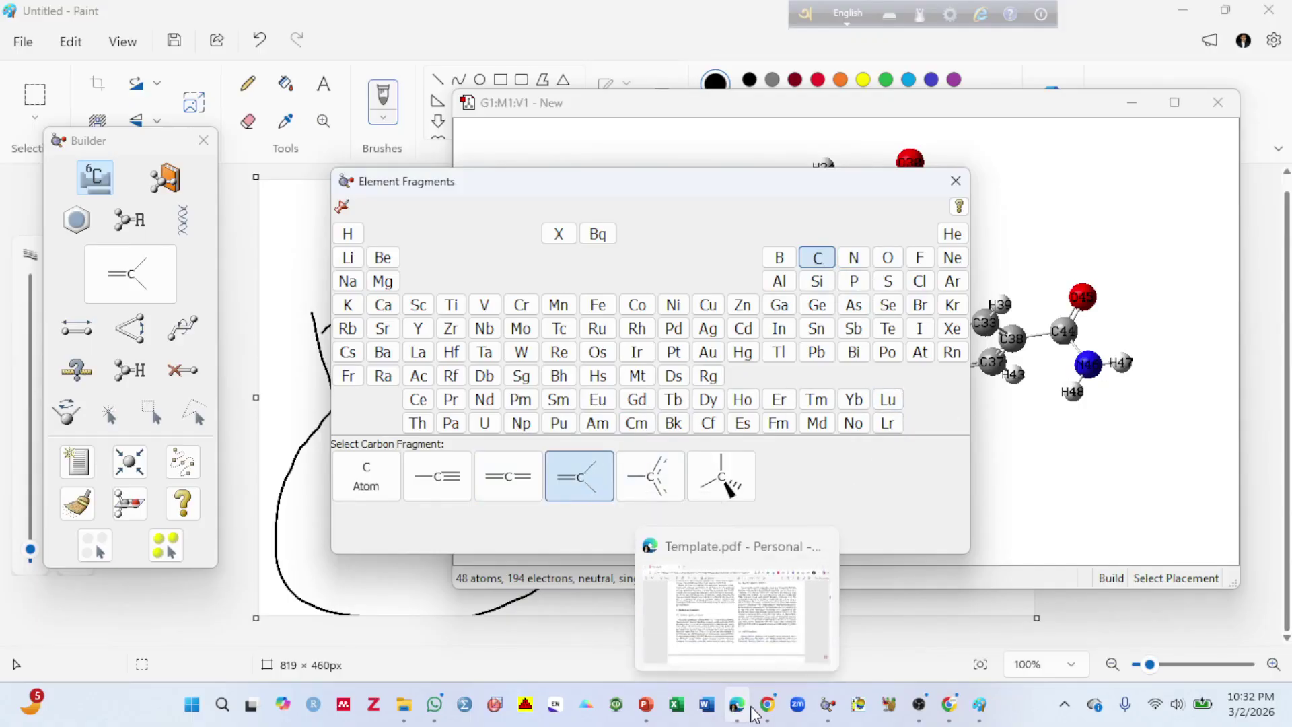
left_click(982, 706)
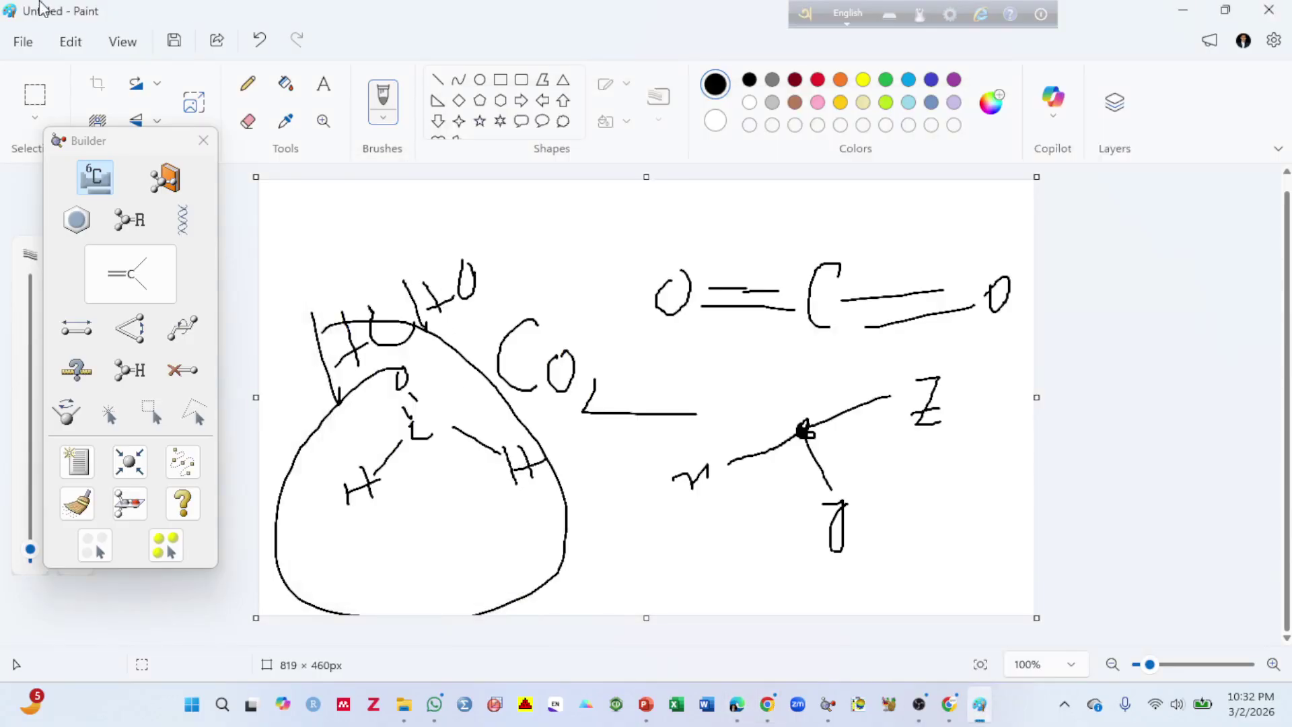
left_click(25, 42)
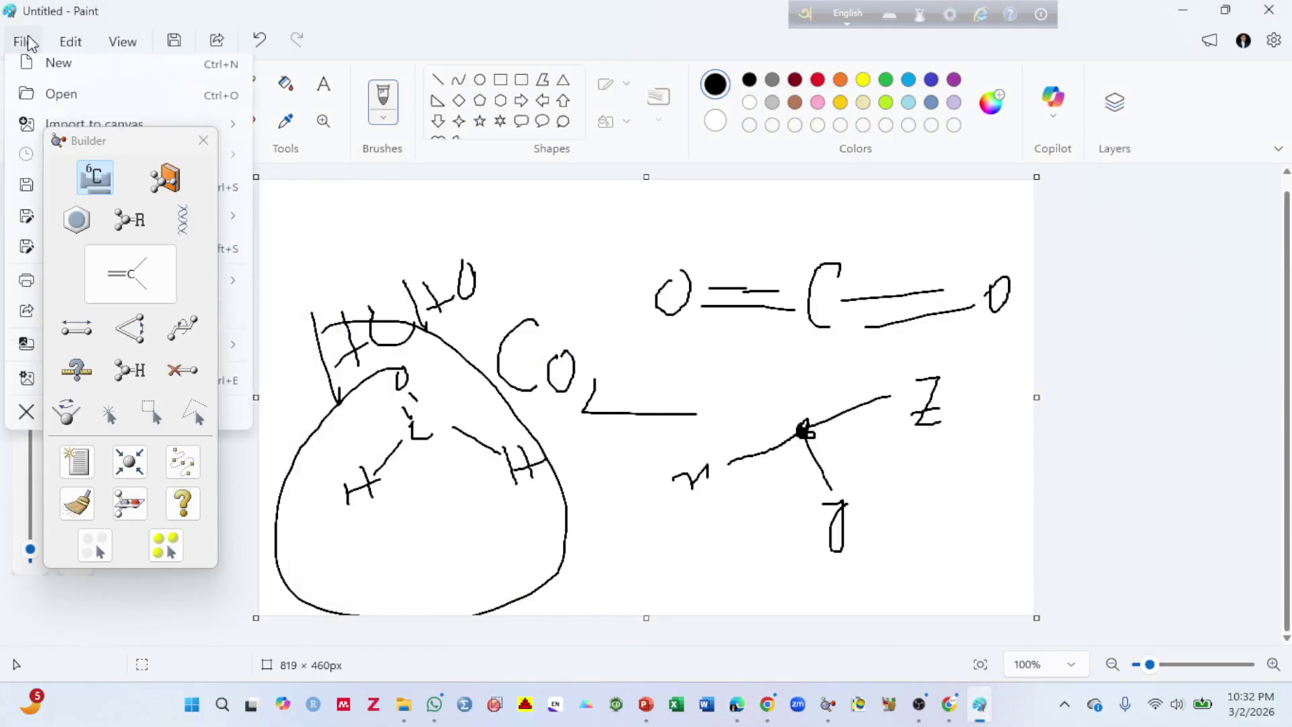
left_click(66, 84)
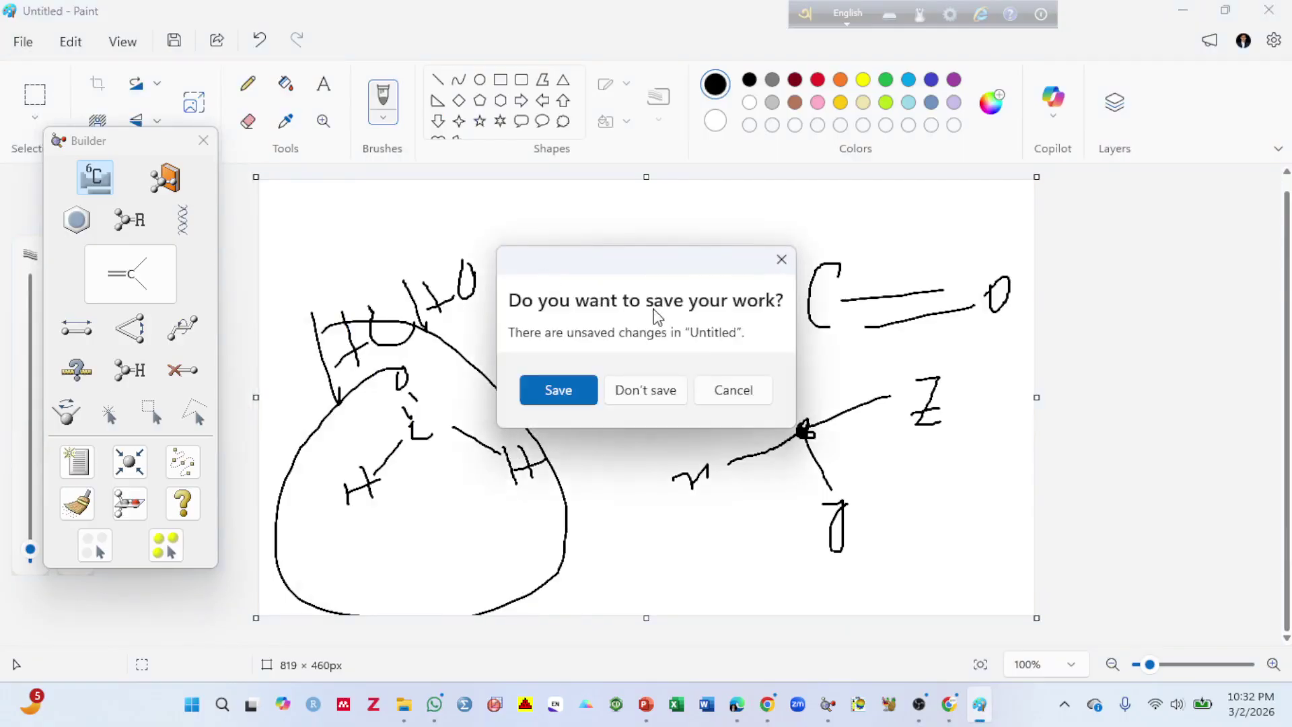
left_click(629, 393)
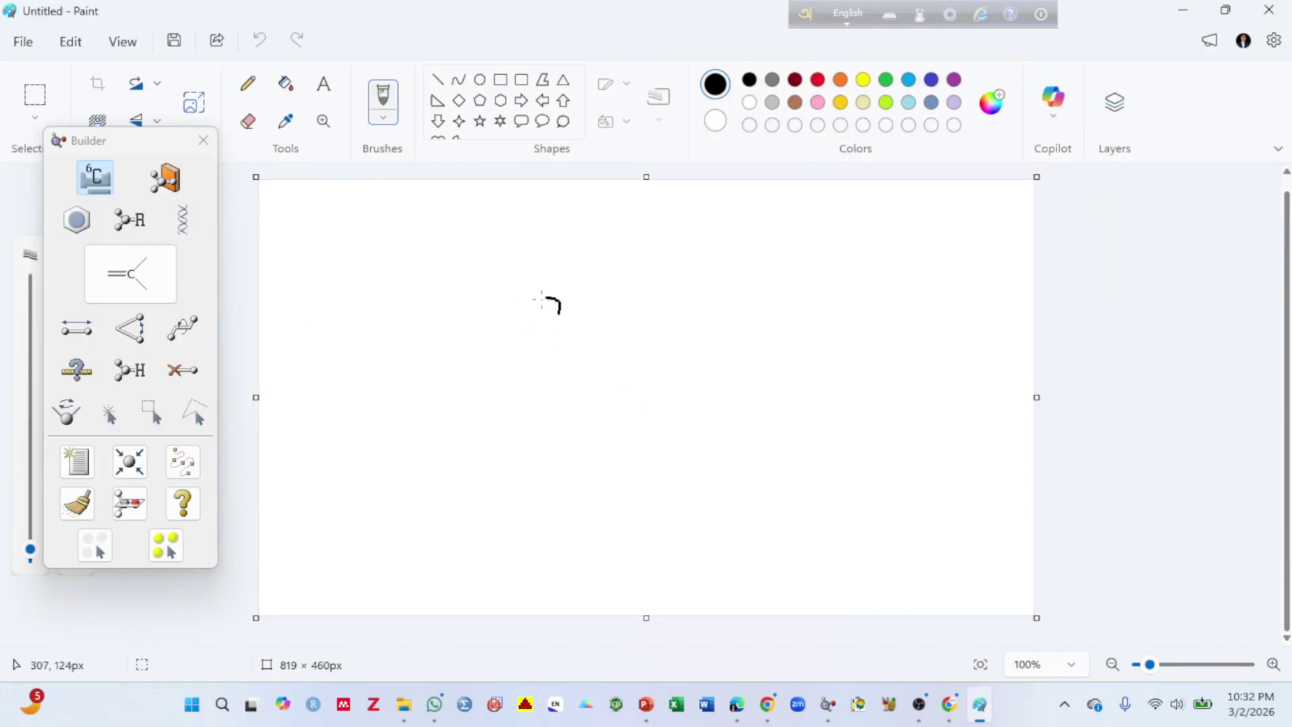